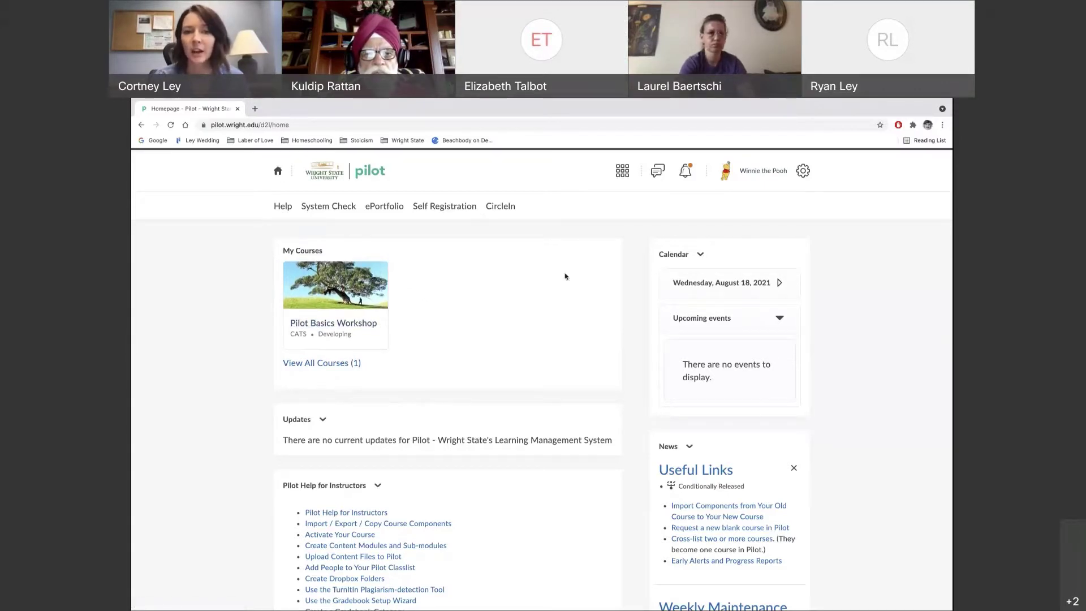
Open the course selector to find Pilot Basics Workshop - CaTS among the available courses
click(623, 173)
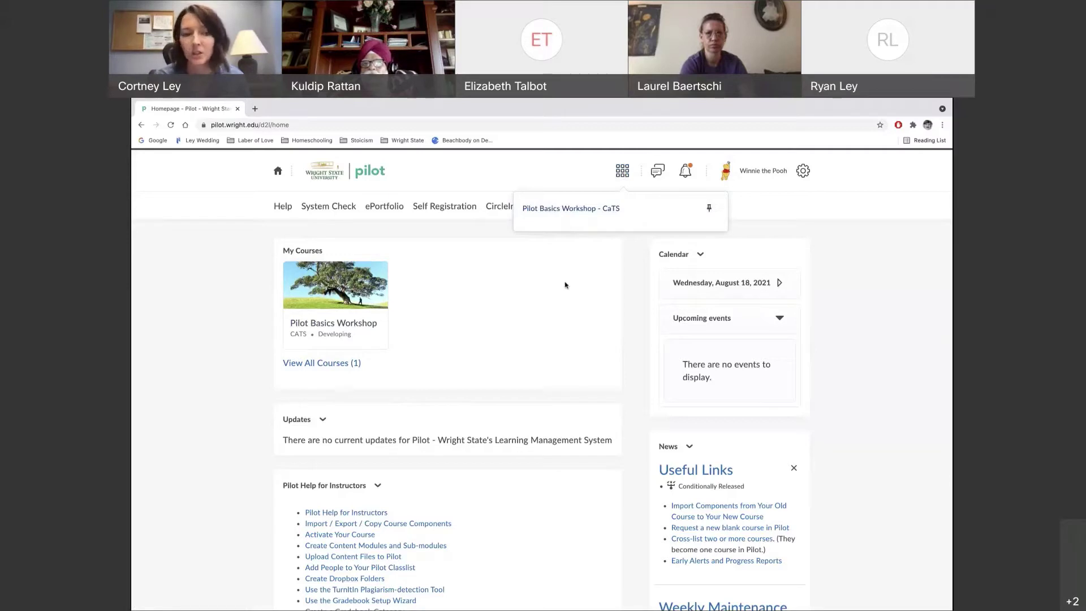
scroll(501, 366, down, 1)
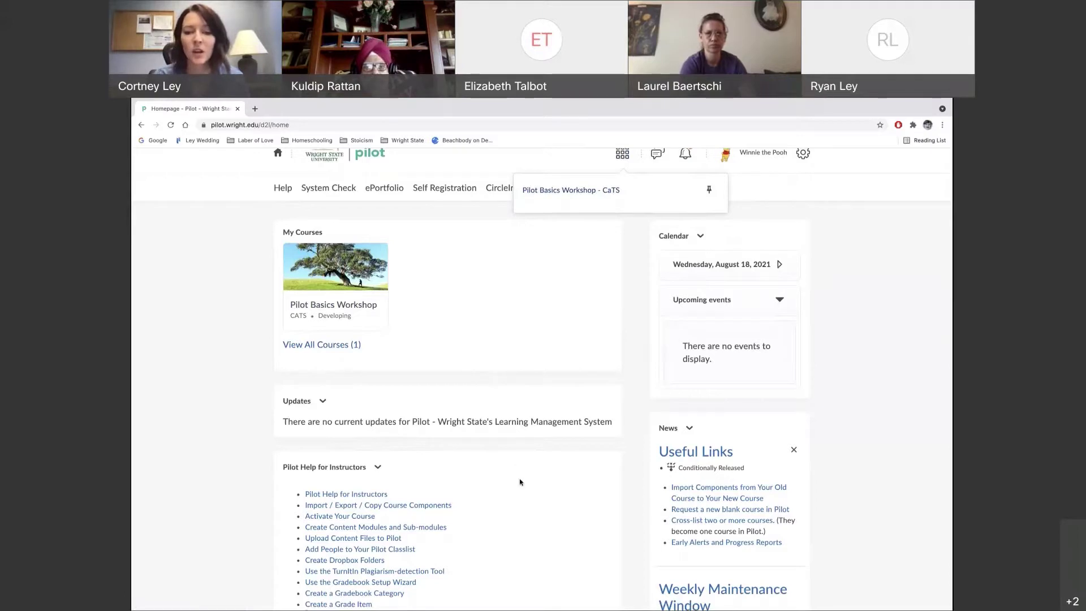
scroll(520, 482, down, 2)
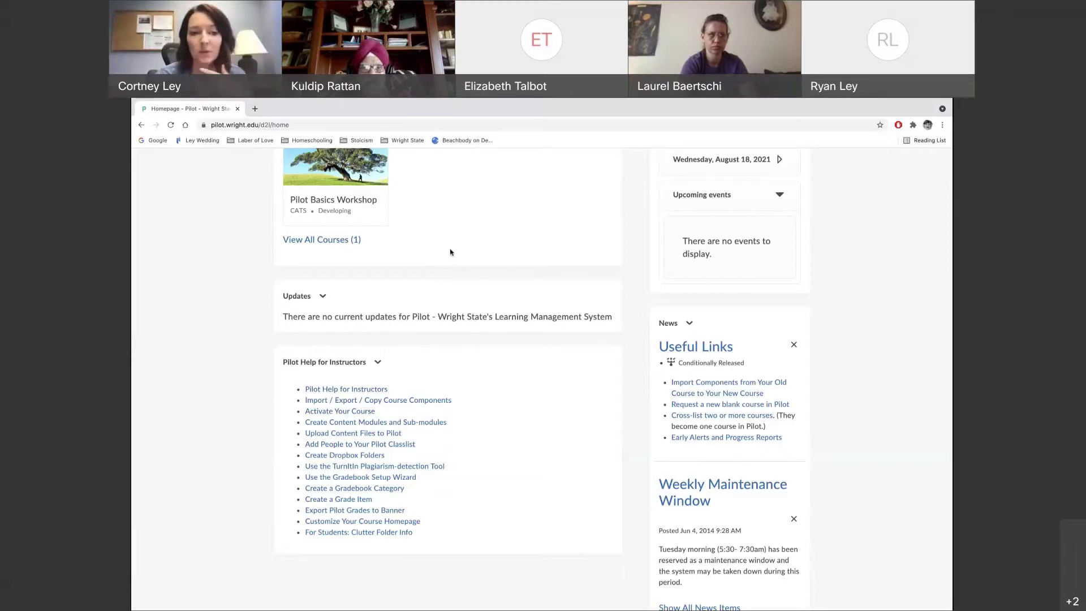
scroll(481, 237, up, 1)
scroll(481, 236, up, 2)
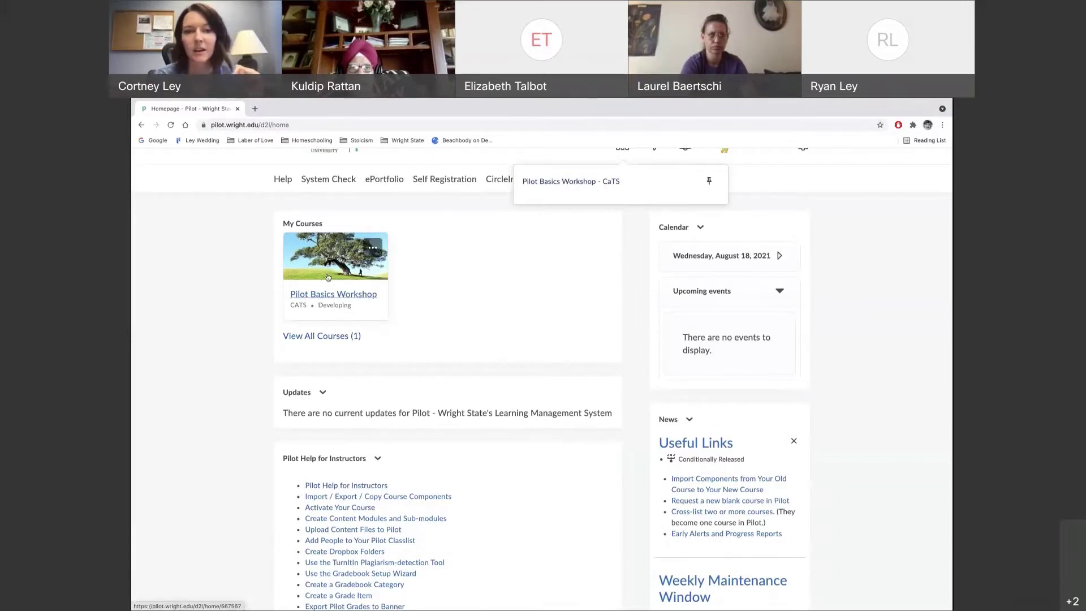
Open the Pilot Basics Workshop course and review its empty News, Calendar and Updates widgets
click(327, 277)
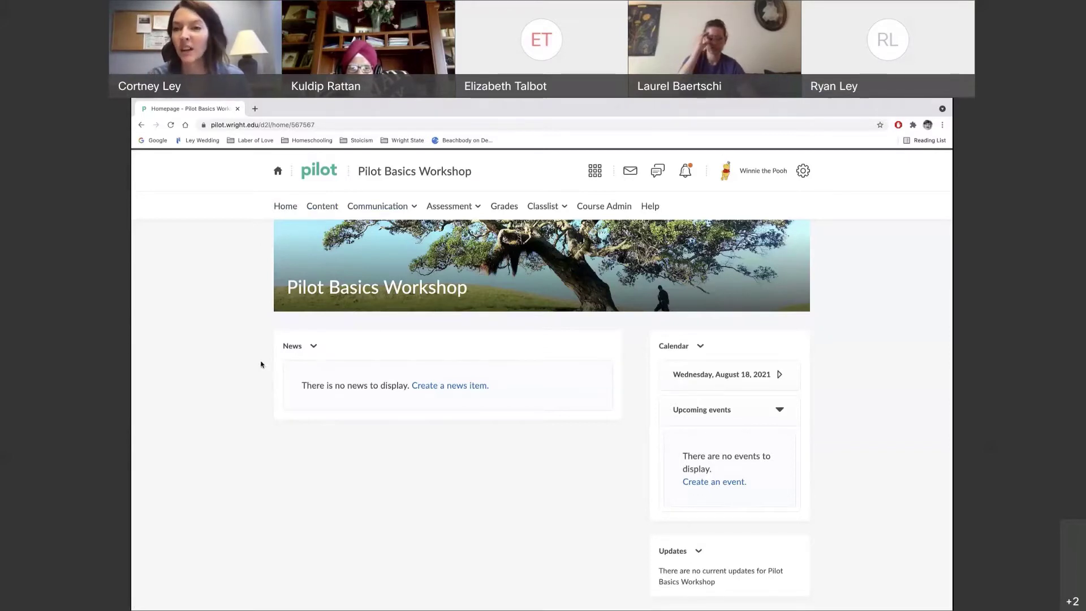
scroll(454, 473, down, 1)
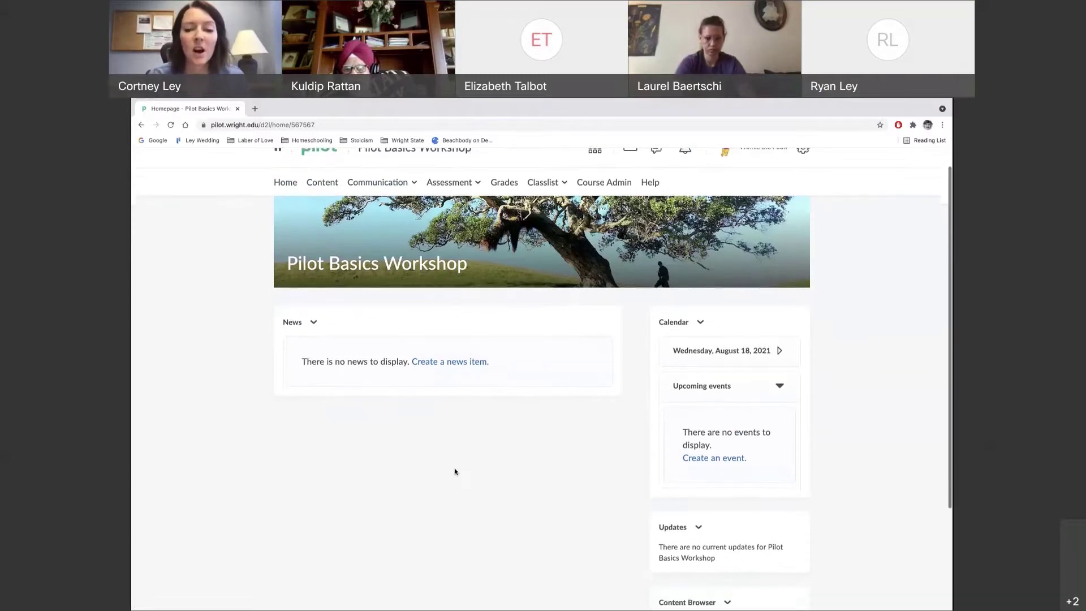
scroll(454, 471, down, 1)
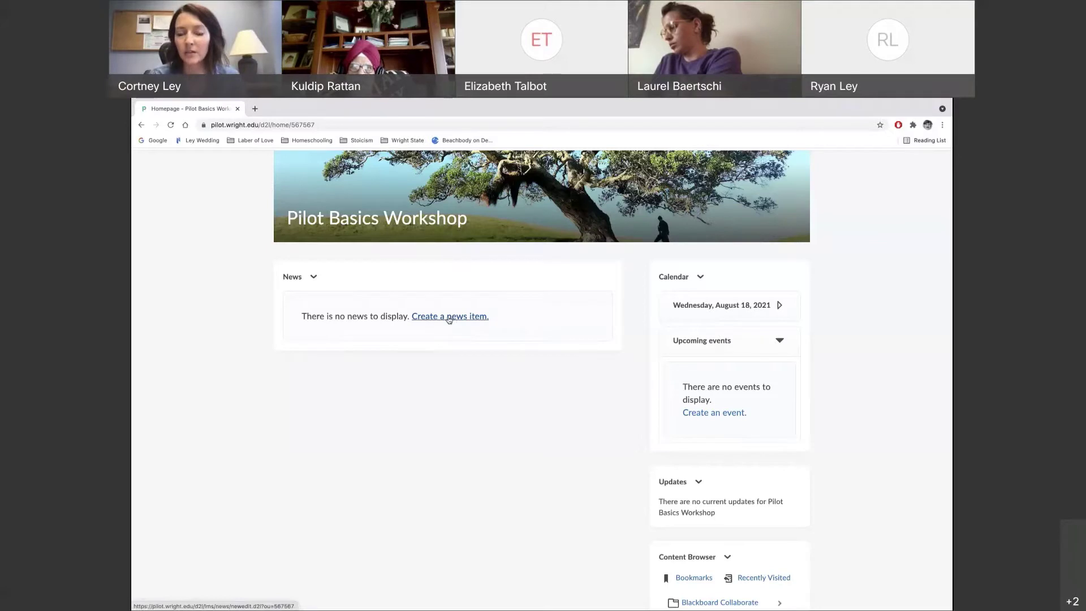
Create a news item headlined 'Hello Everyone!' and begin its self-introduction message
click(449, 317)
click(292, 313)
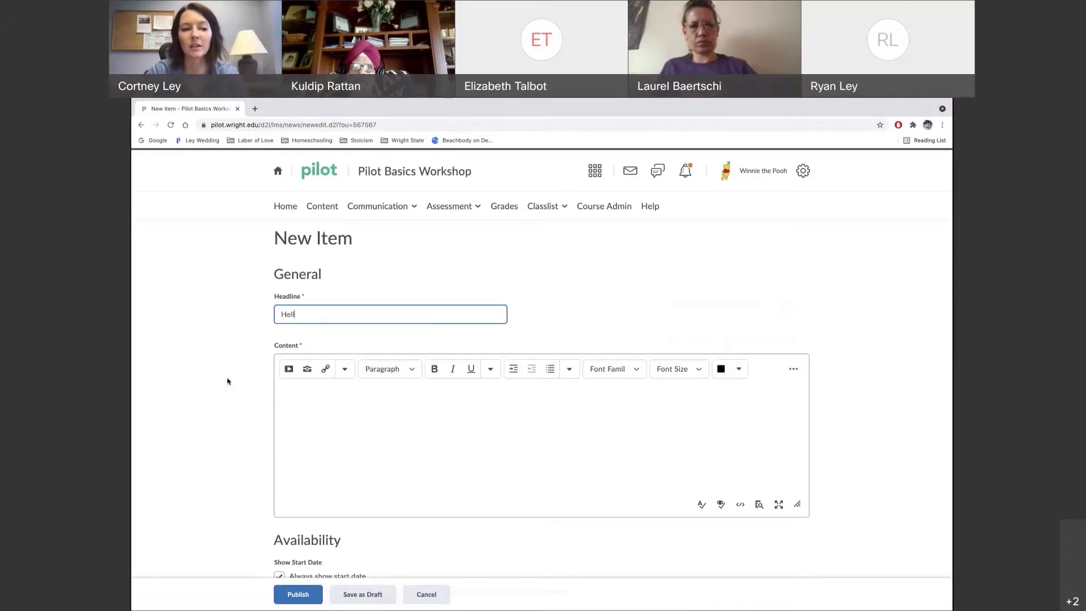
text(Hello Everyone!)
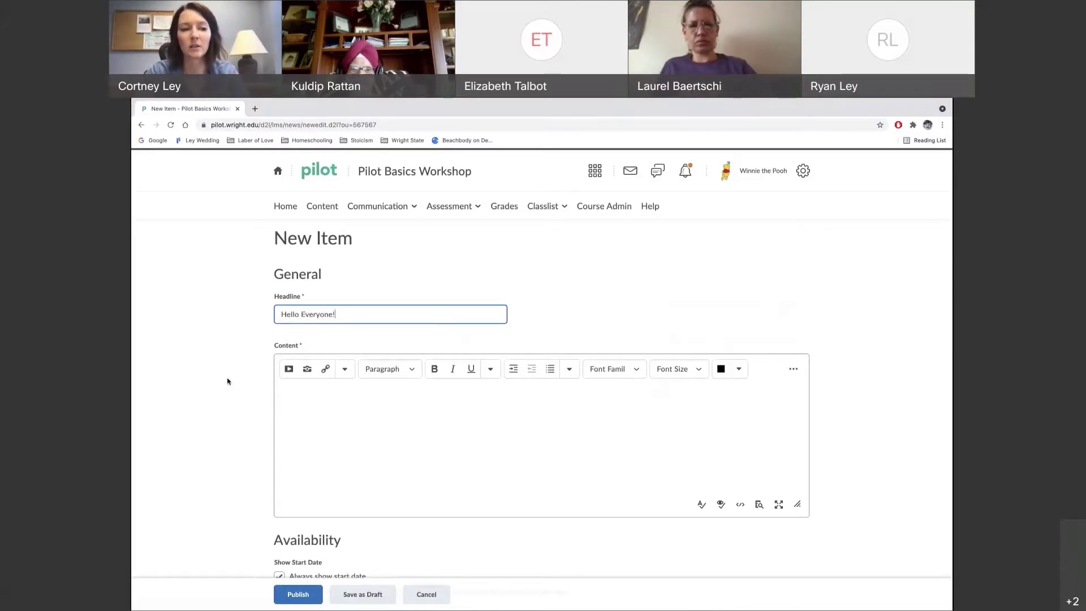
scroll(342, 441, down, 1)
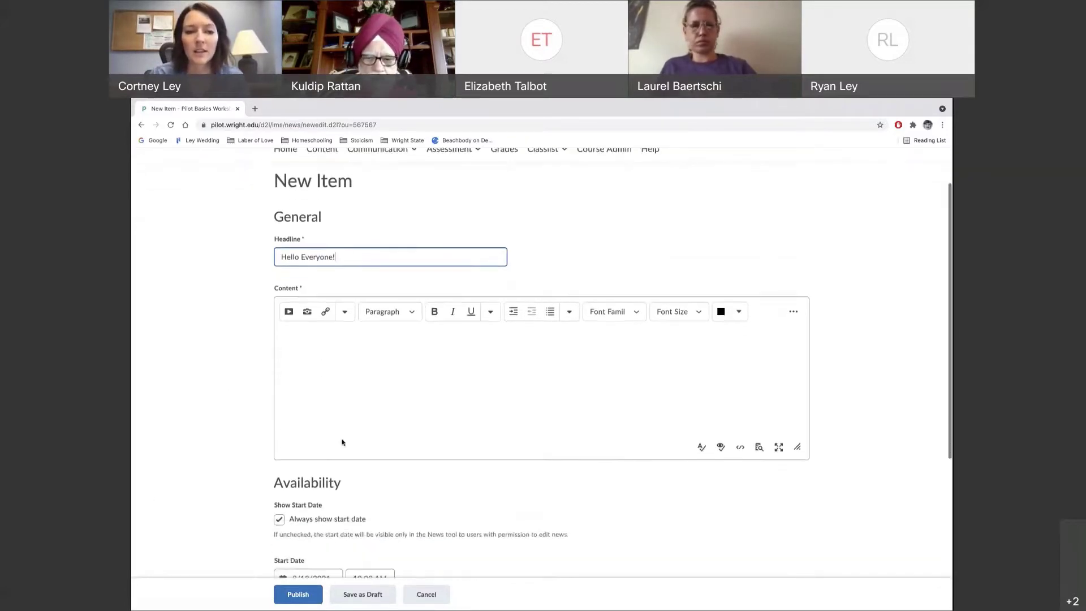
click(294, 340)
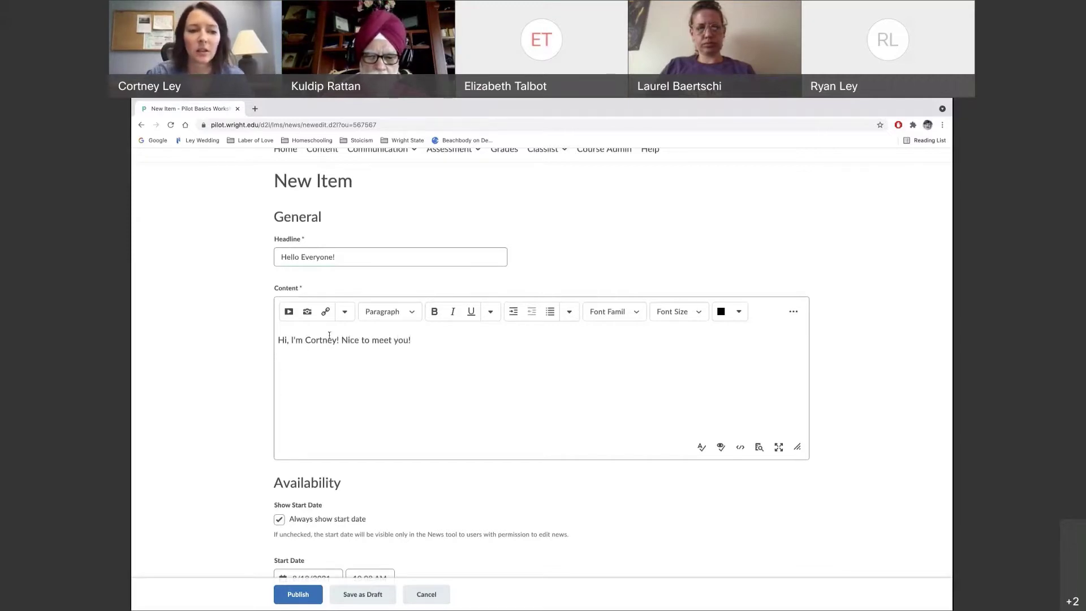
Make the presenter's first name bold in the news message
drag(307, 342, 329, 343)
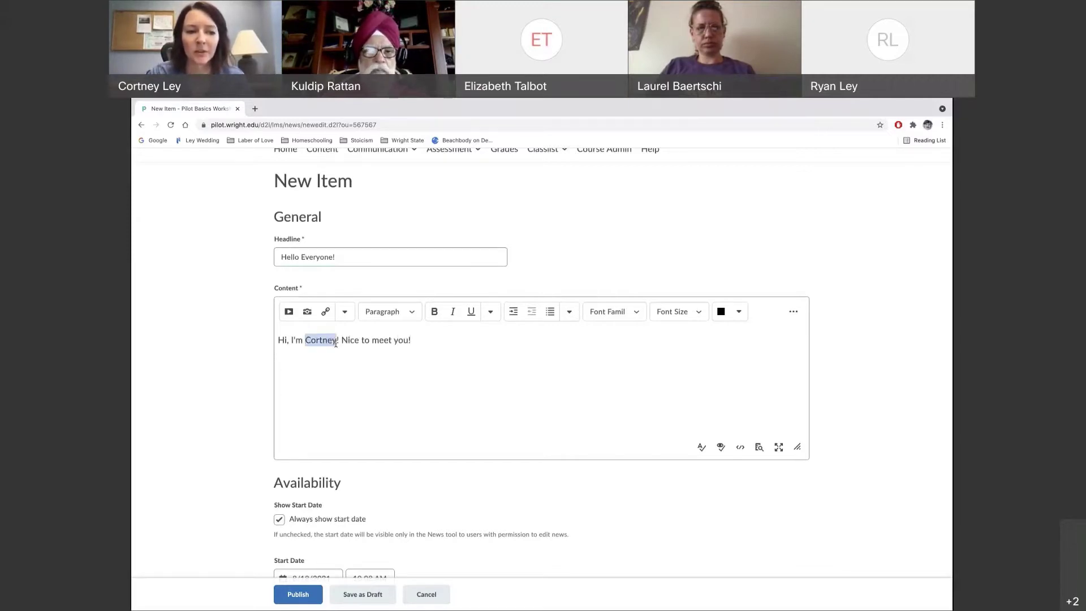
click(432, 312)
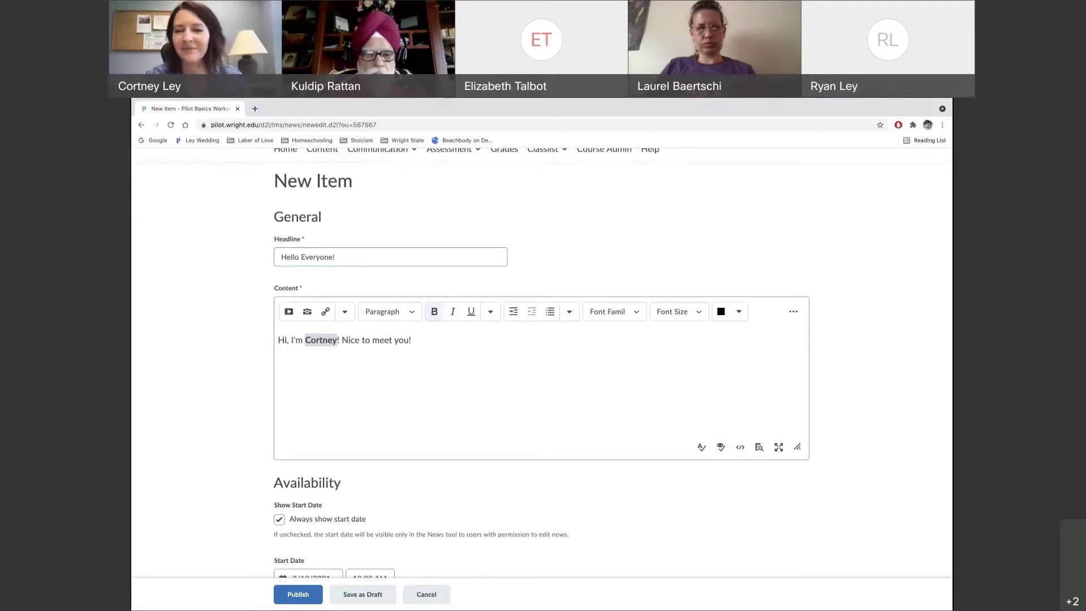
click(504, 406)
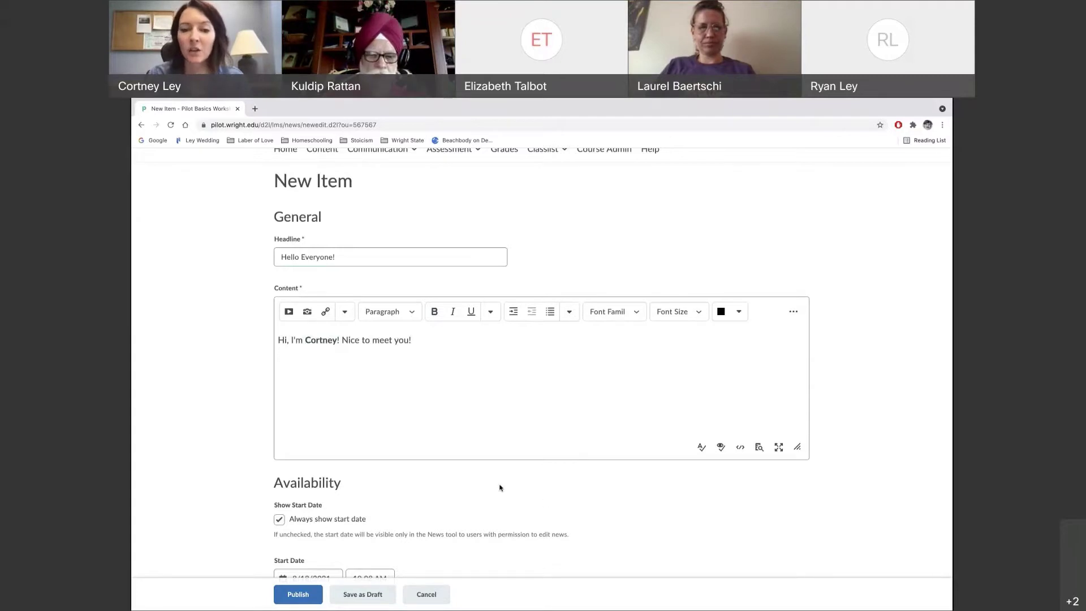
scroll(500, 487, down, 1)
scroll(501, 488, down, 3)
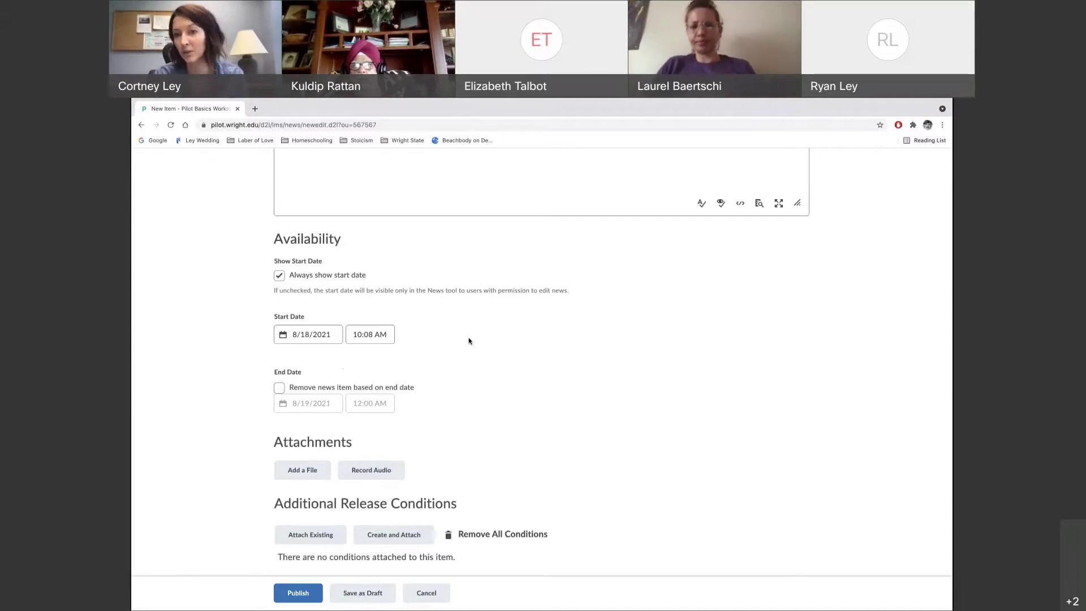
Publish the 'Hello Everyone!' news item to the course News page
scroll(489, 386, down, 1)
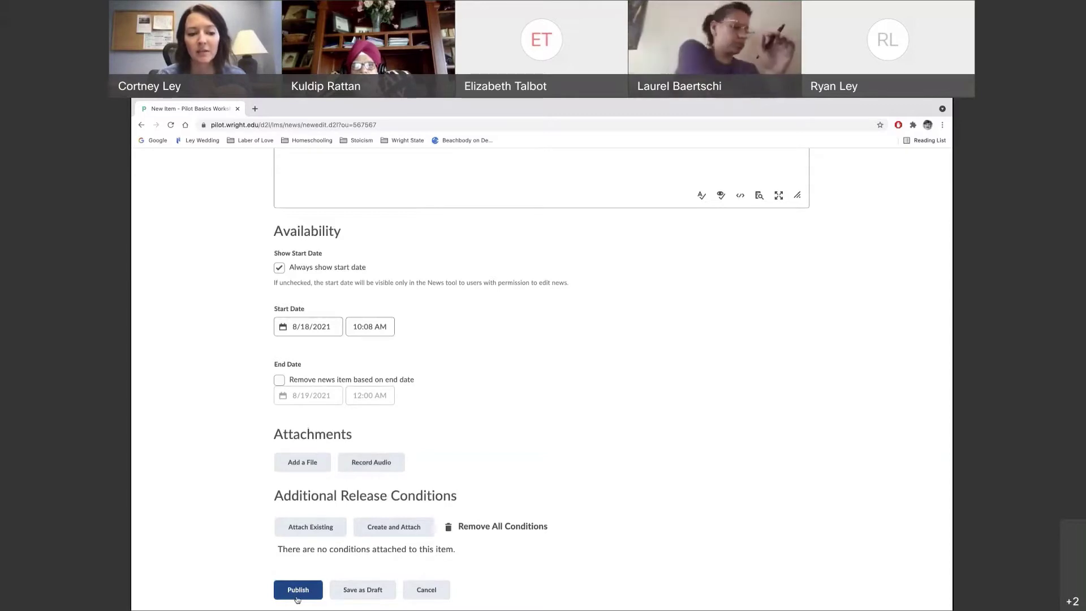
click(297, 592)
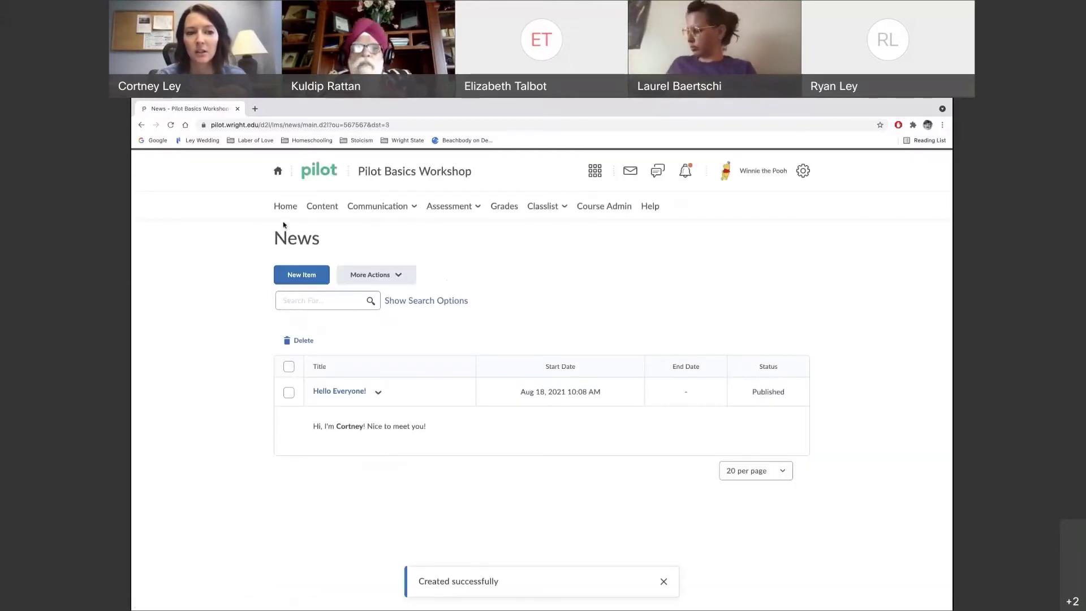
Return to the course homepage and show the 'Hello Everyone!' item's View, Edit and Delete options
click(293, 206)
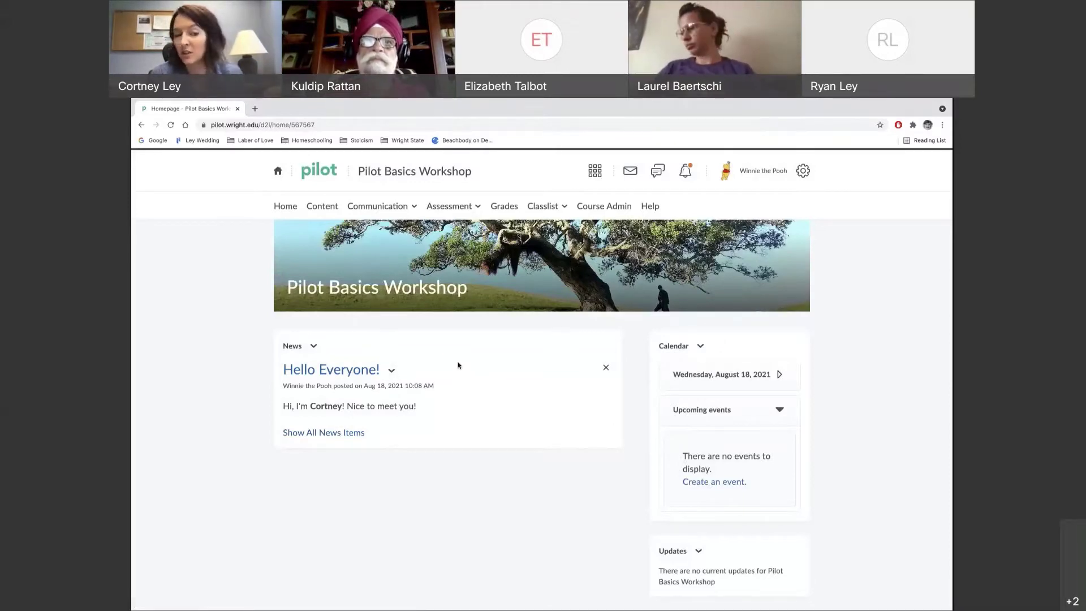
click(392, 371)
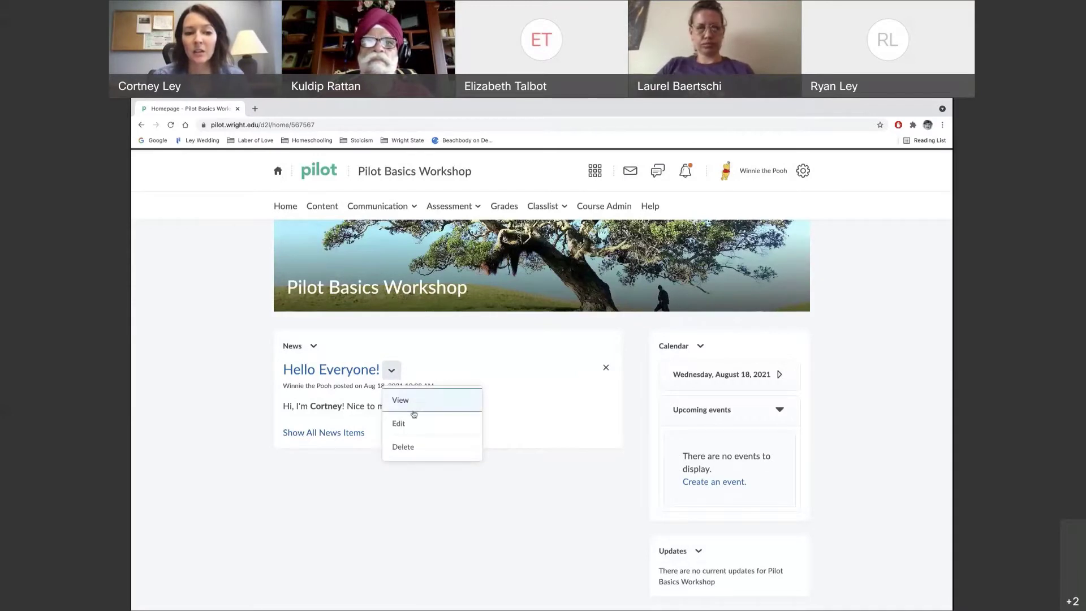
Open the 'Hello Everyone!' item for editing, then cancel without saving any changes
click(405, 428)
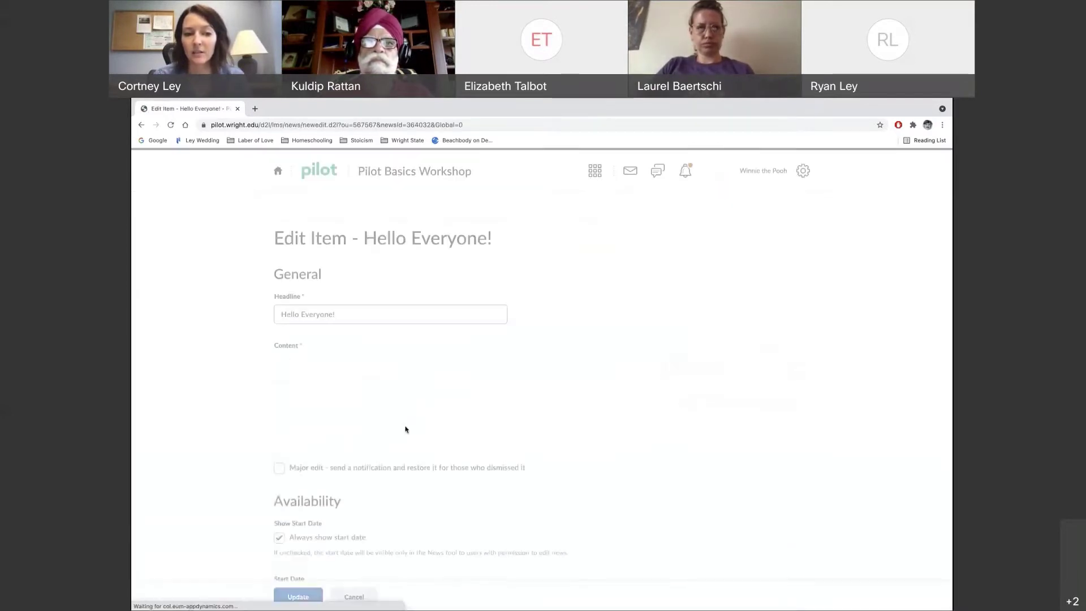
scroll(241, 437, down, 2)
scroll(241, 437, up, 1)
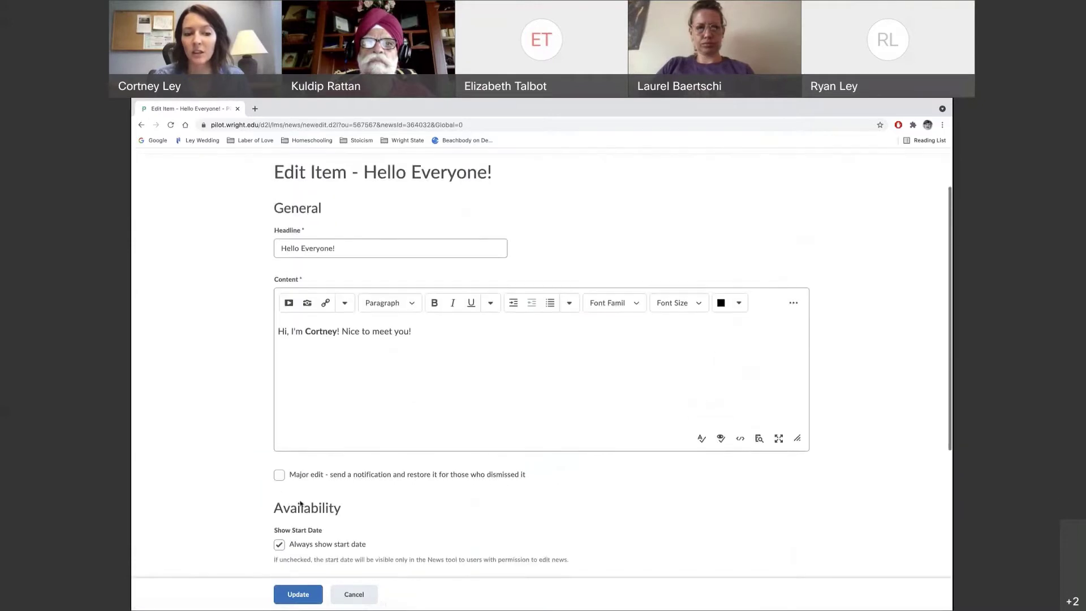
click(357, 593)
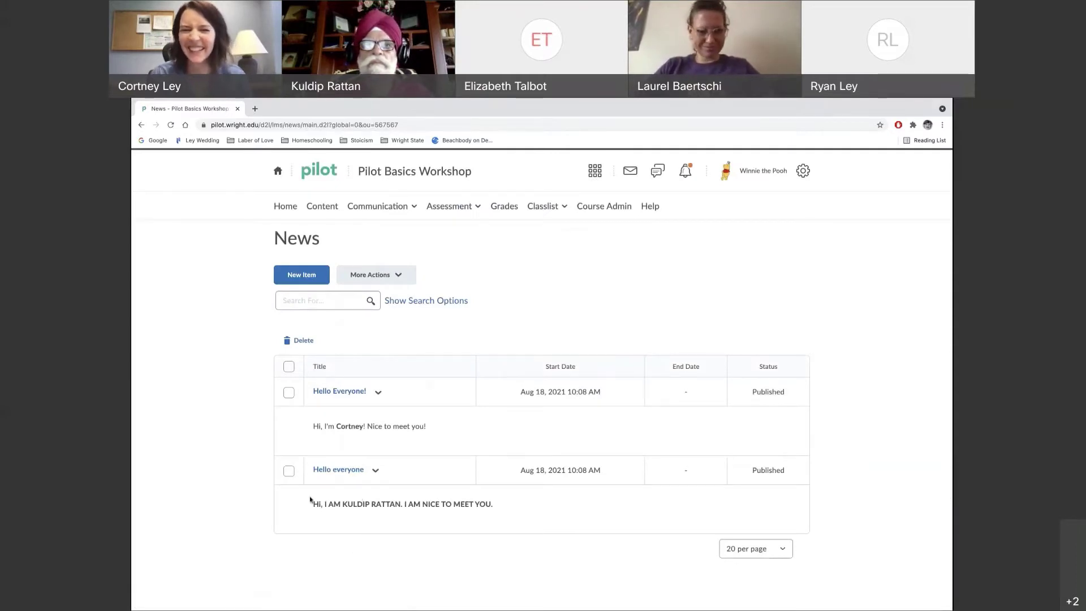
Go back to the course homepage, then open the course Content area
click(287, 210)
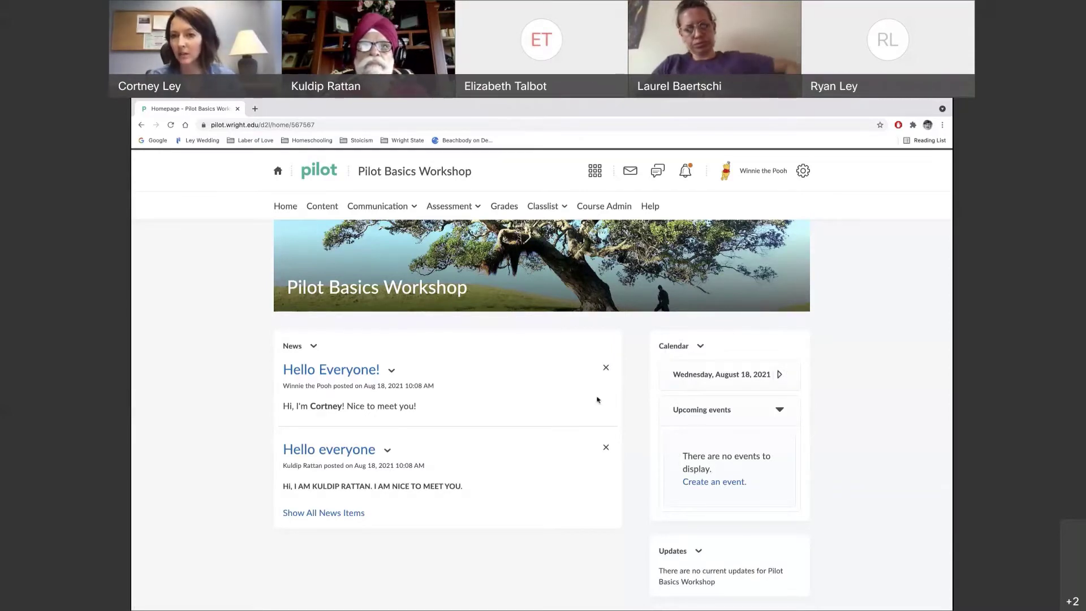
scroll(636, 465, down, 3)
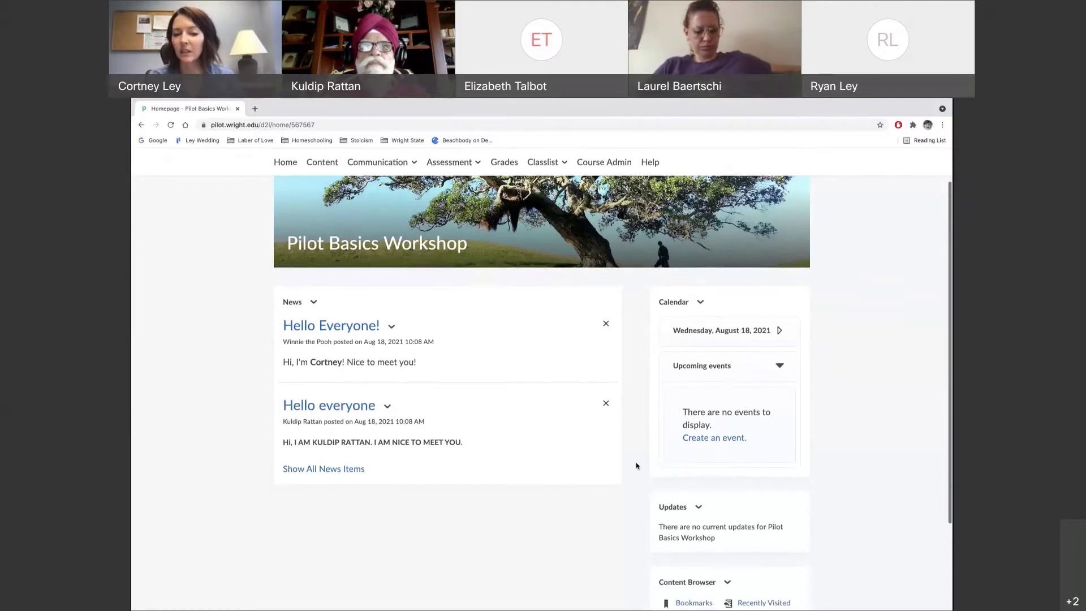
scroll(637, 465, up, 3)
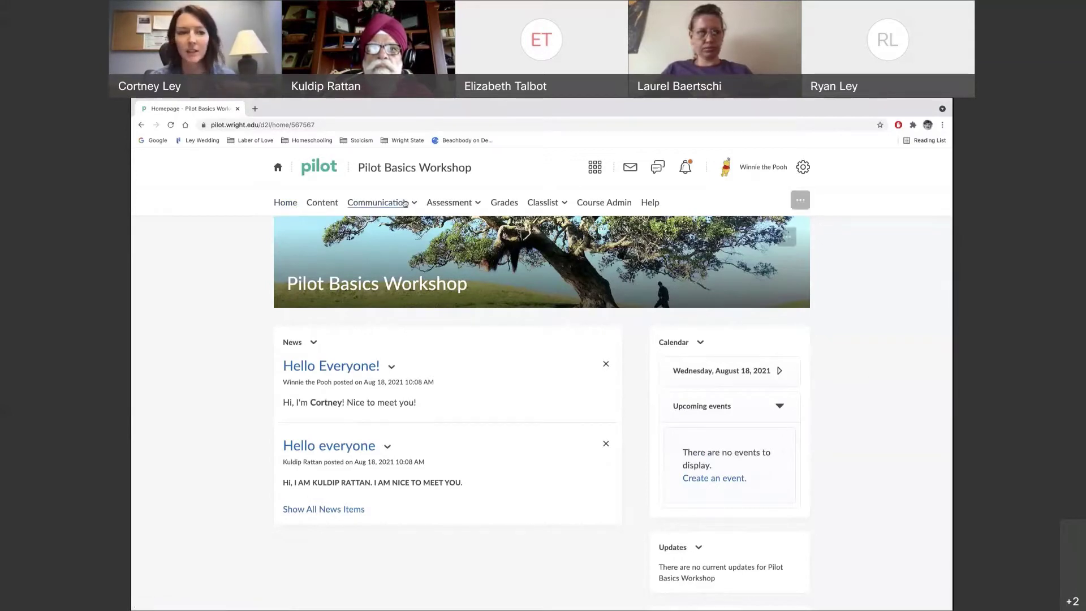
click(328, 210)
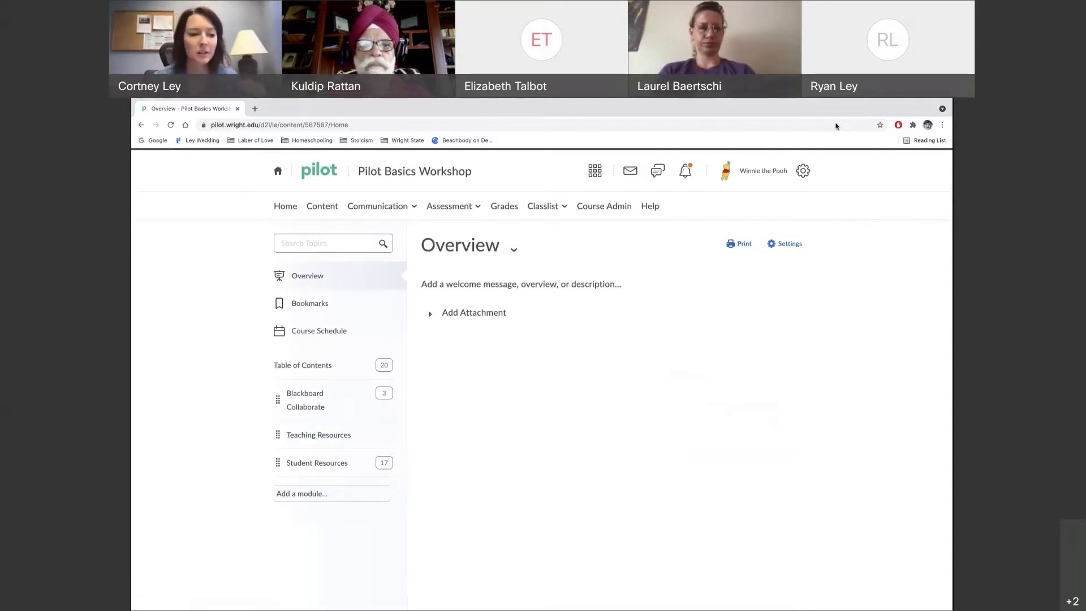
Browse the Teaching Resources, Student Resources and Blackboard Collaborate modules in the Table of Contents
click(286, 437)
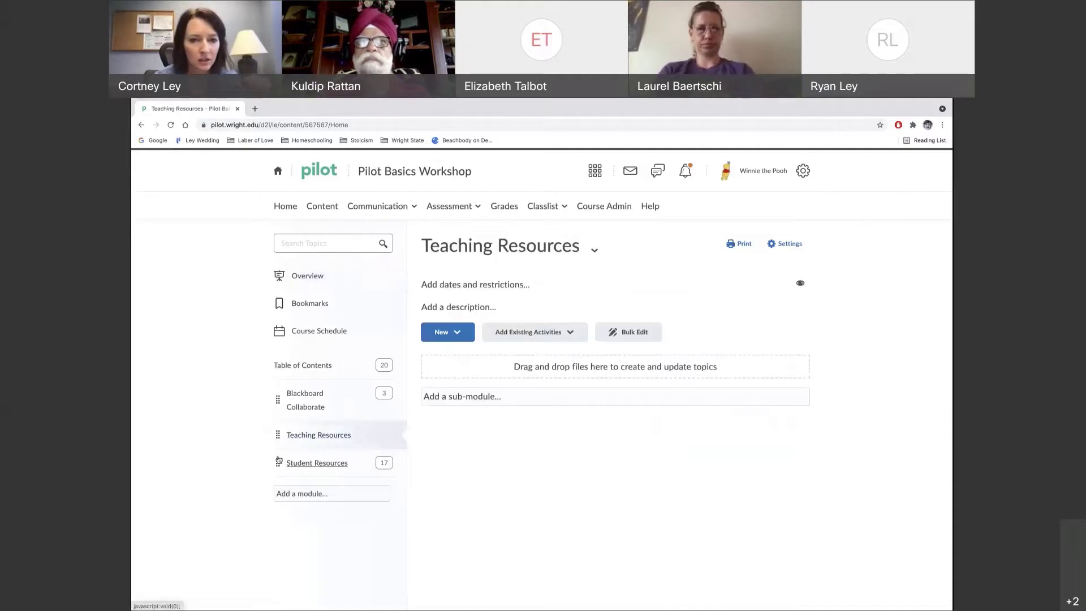
click(278, 462)
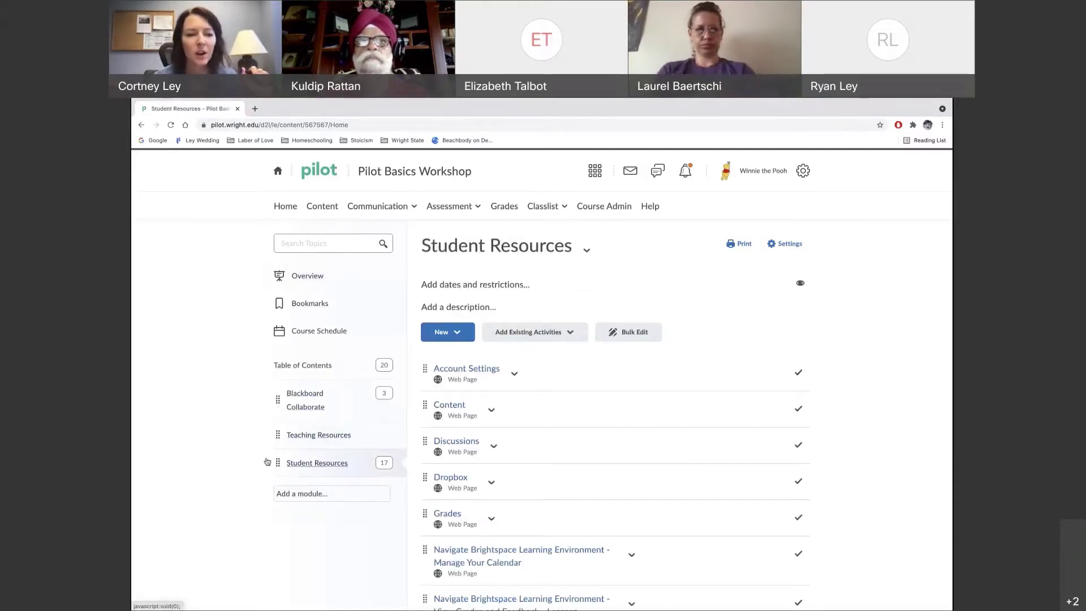
click(278, 400)
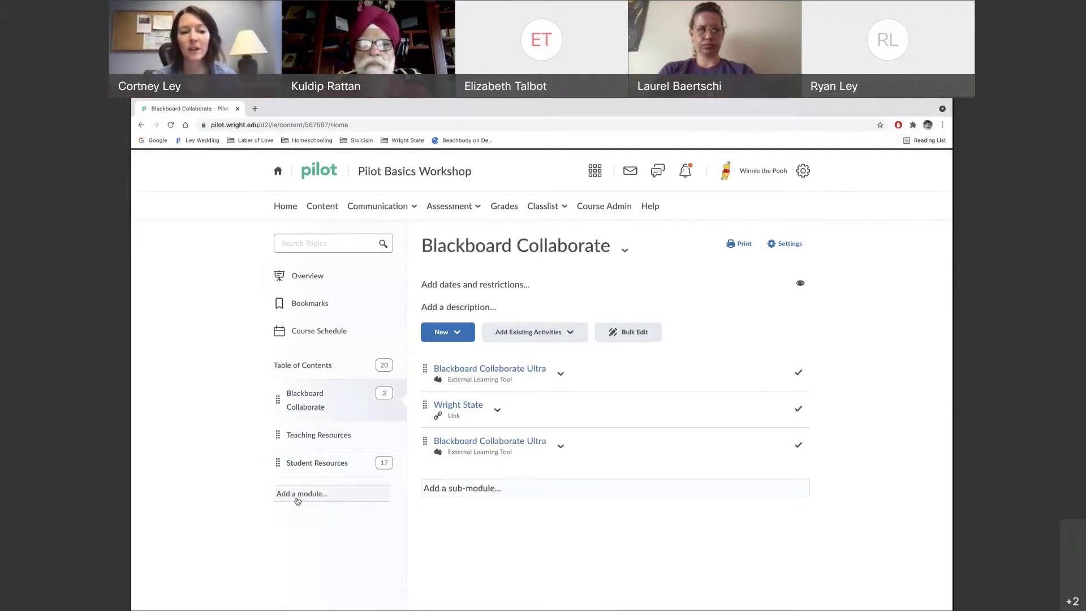
Add a new module named 'Week 1' to the course Table of Contents
click(297, 498)
text(W)
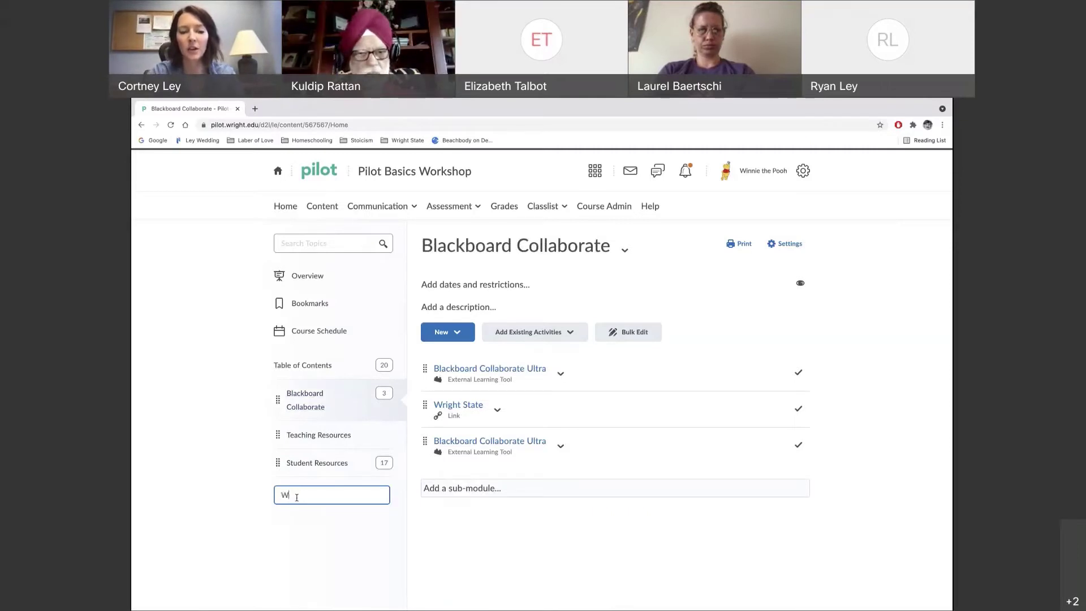
text(eke)
key(BackSpace)
key(BackSpace)
text(ek)
key(Return)
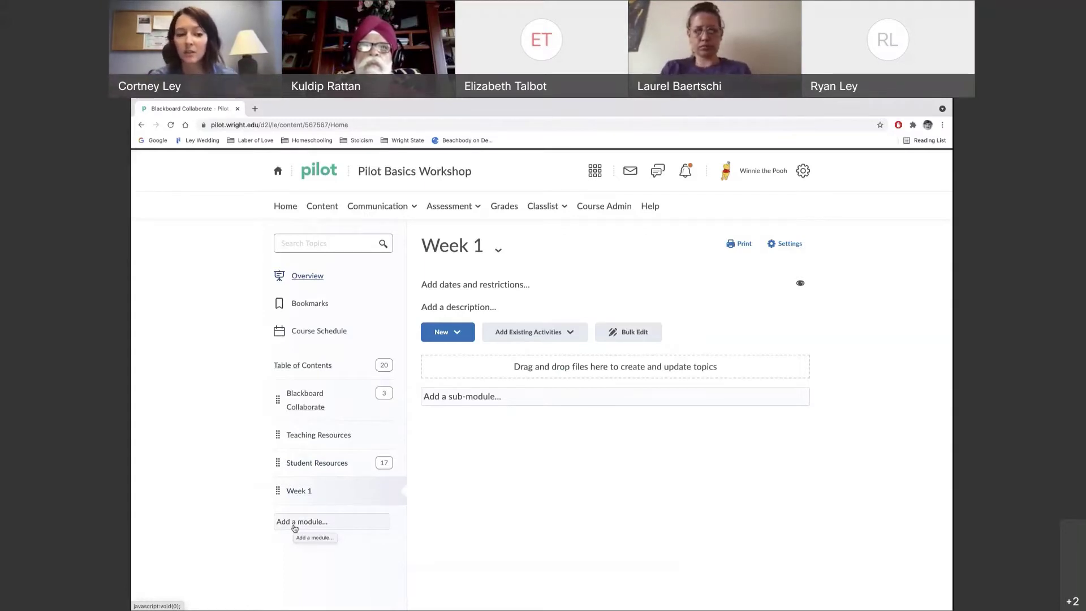
Add another module below Week 1, titled with the instructor's full name
click(294, 527)
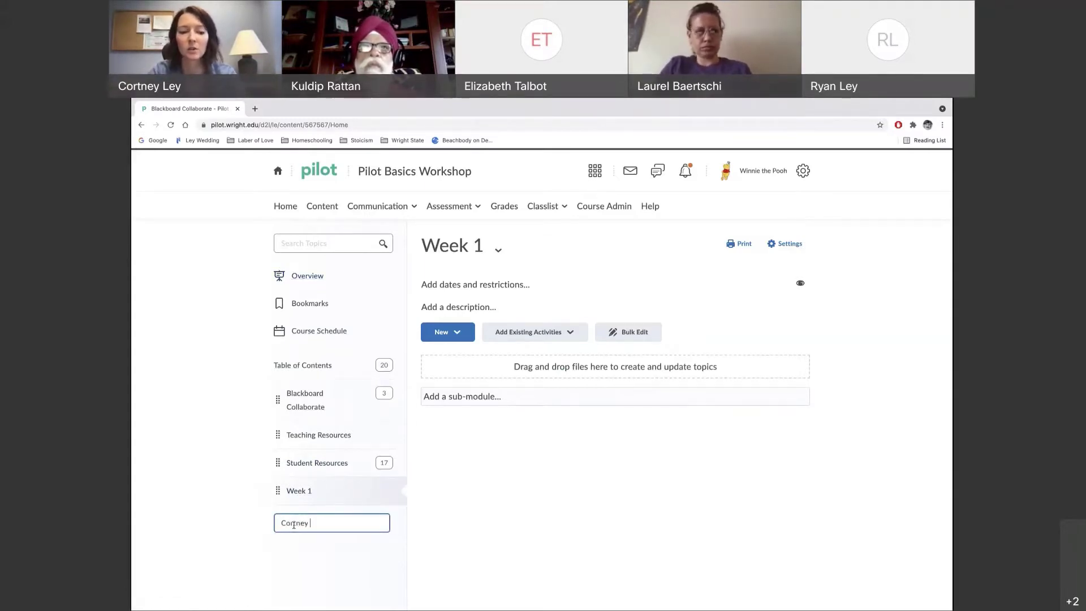
key(Return)
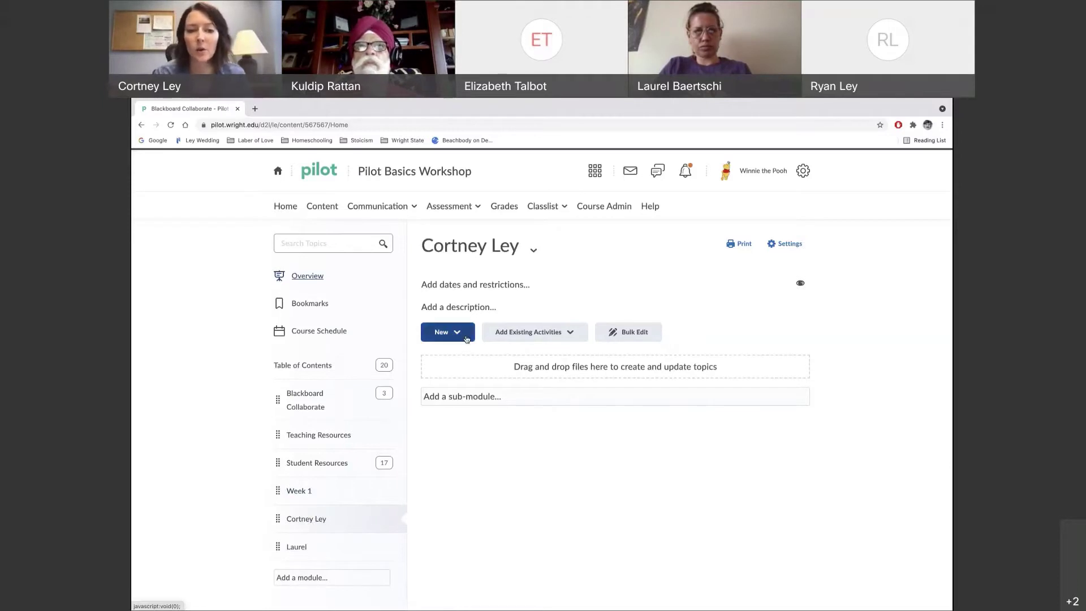
Start uploading a file from My Computer into the instructor's module
click(458, 333)
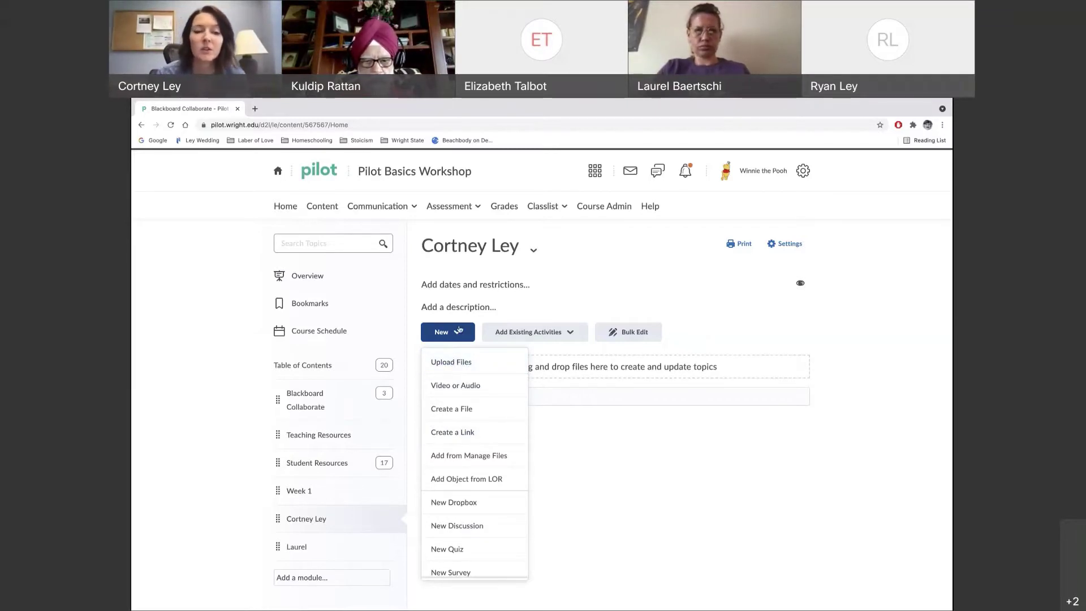
click(456, 363)
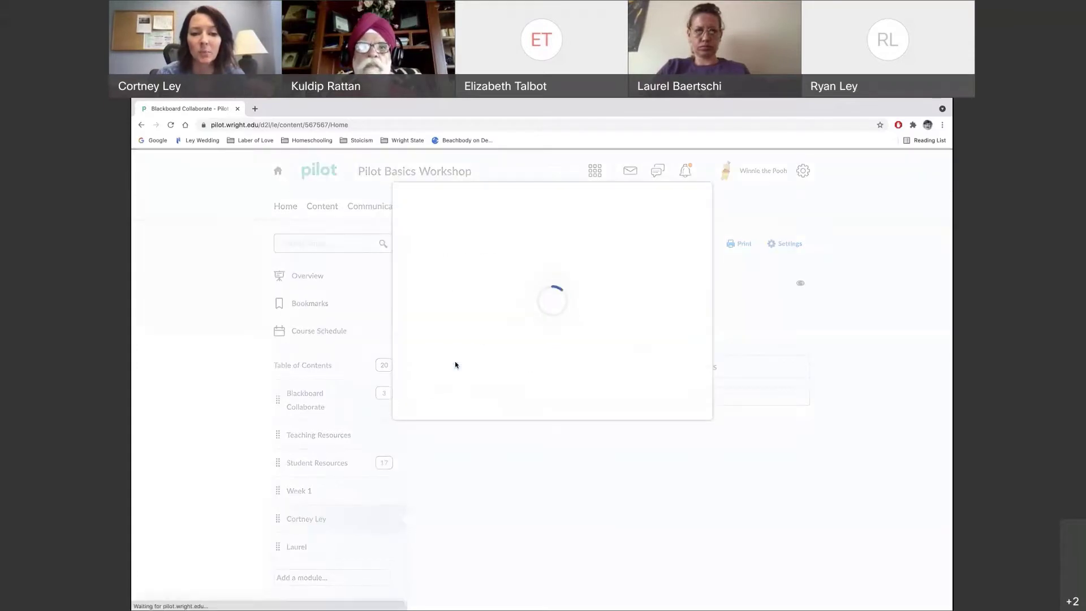
click(475, 237)
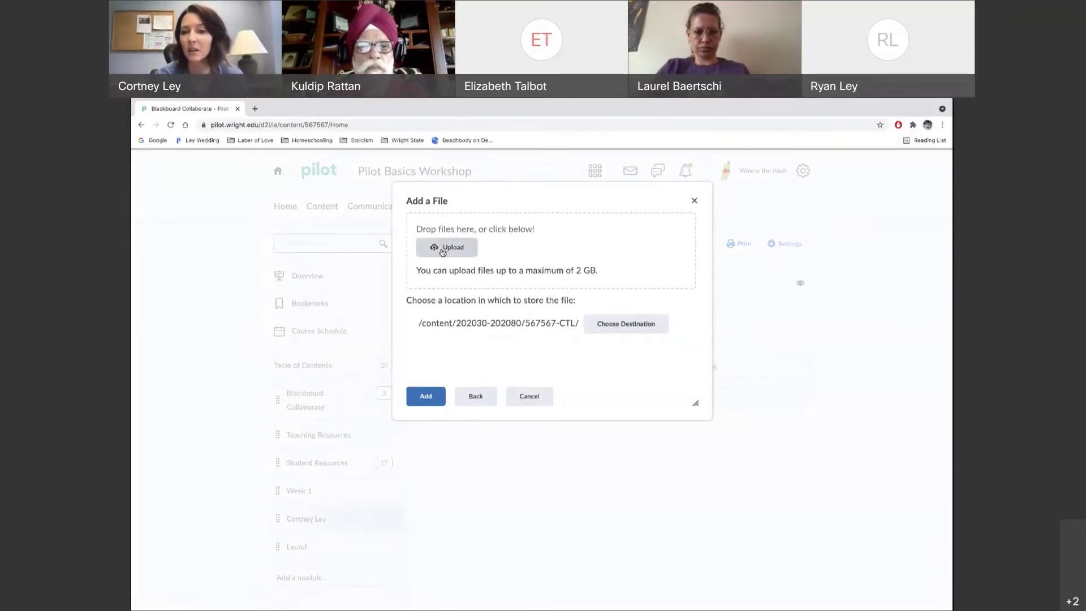
Upload the Retrieving a Pilot Quiz With Respondus .docx from the Desktop and add it to the module
click(443, 249)
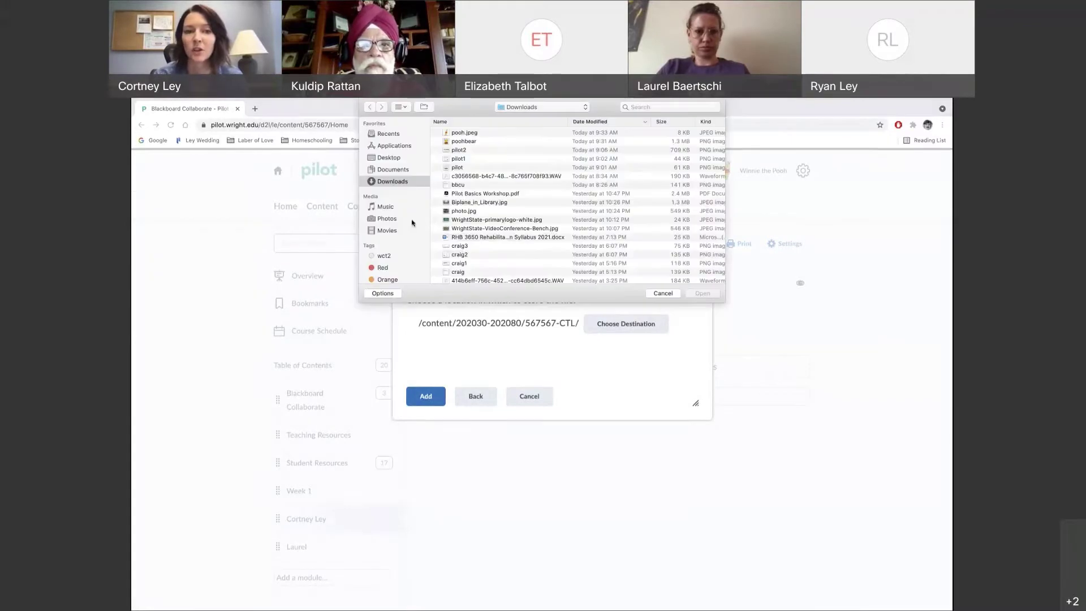
click(388, 159)
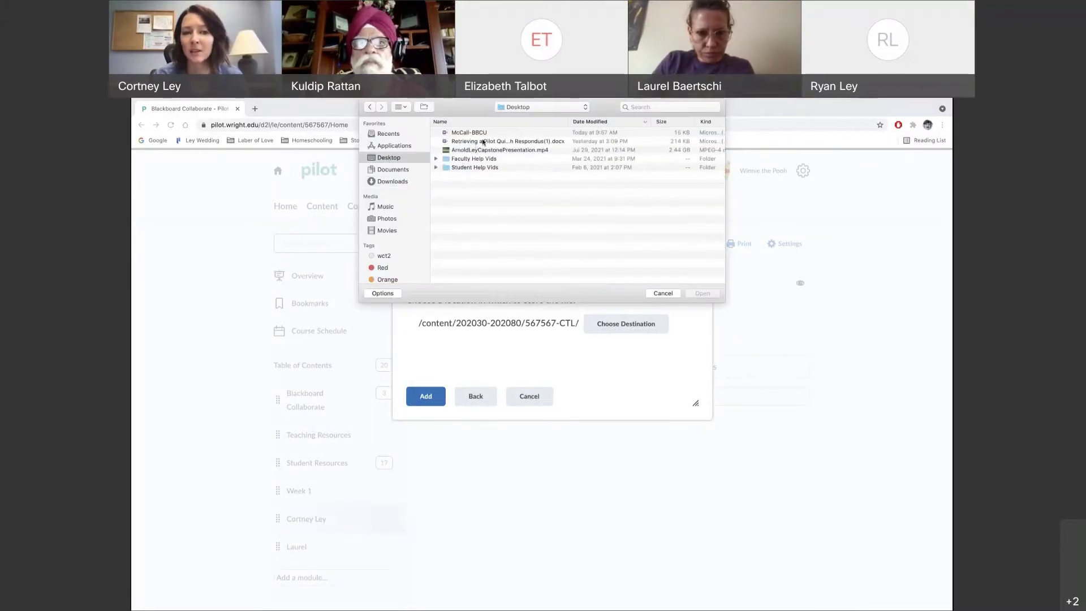
key(Escape)
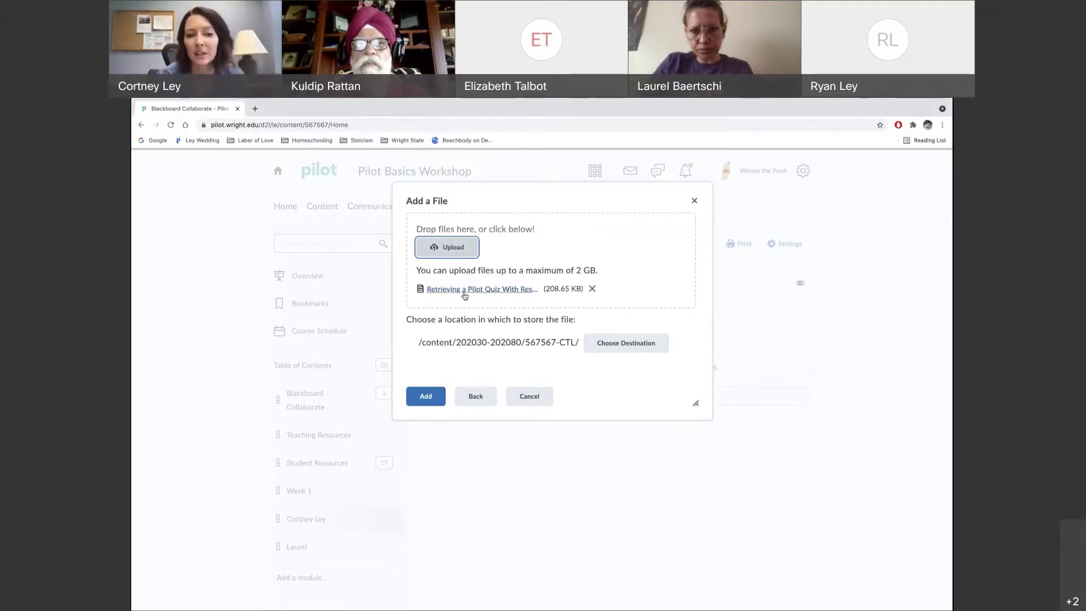
click(431, 401)
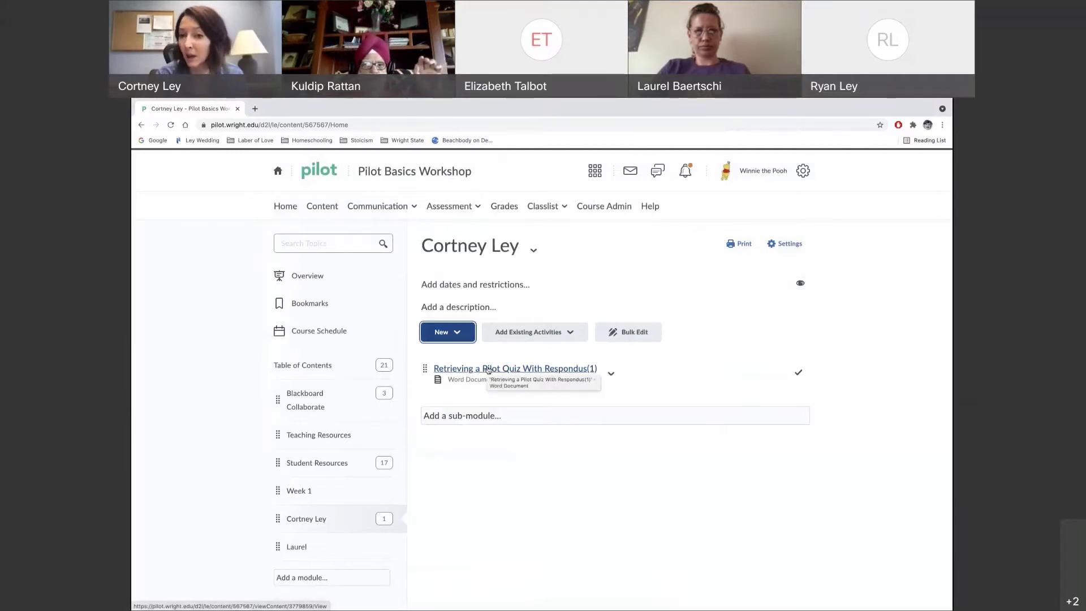
Open the Retrieving a Pilot Quiz With Respondus(1) topic and scroll through its document preview
click(488, 370)
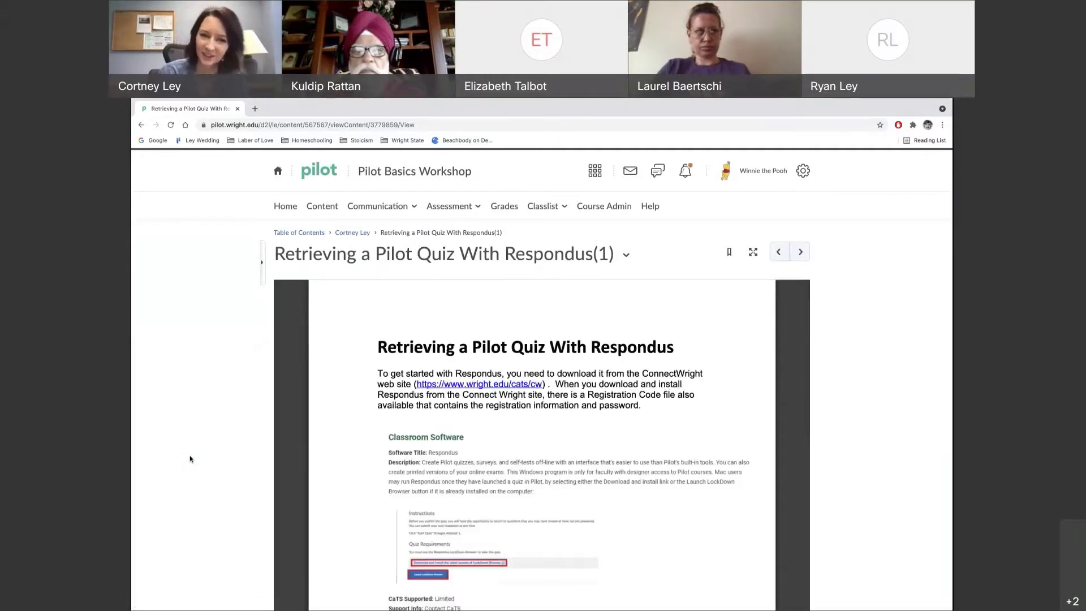
scroll(356, 479, down, 2)
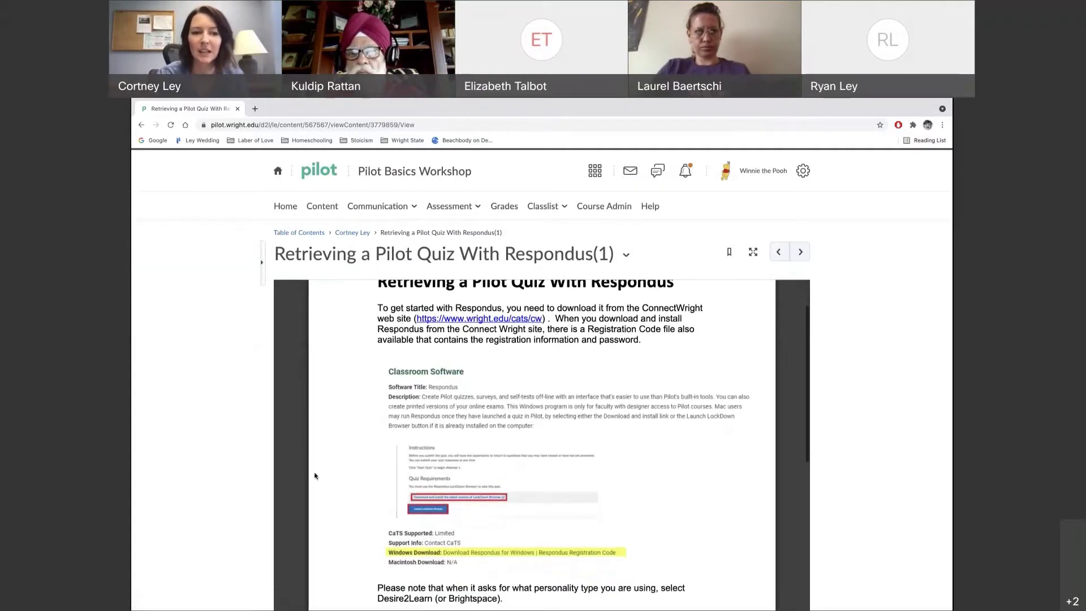
scroll(193, 506, down, 1)
scroll(193, 506, down, 3)
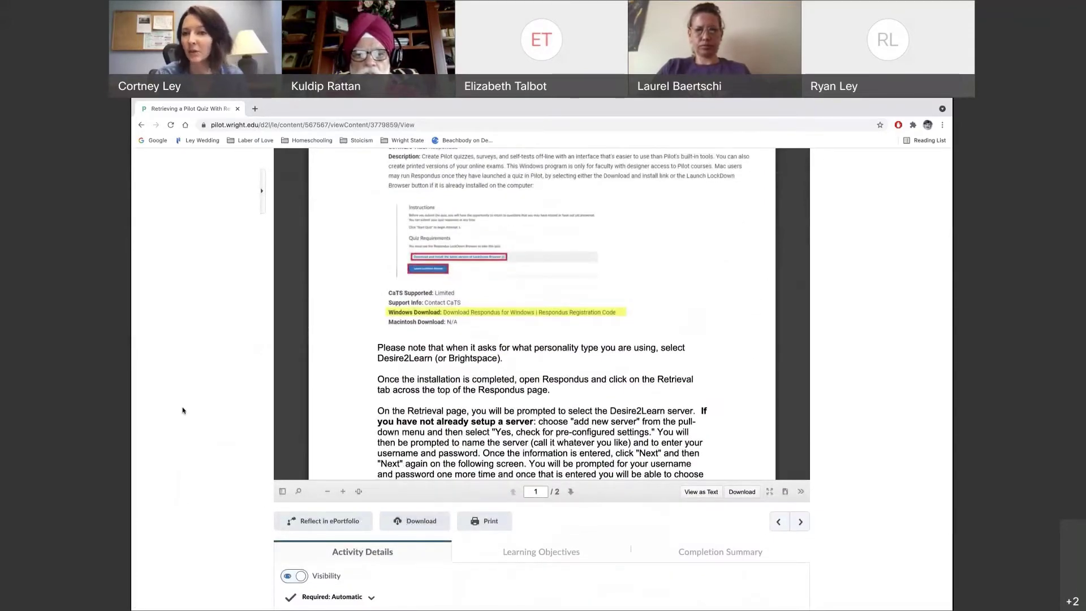
scroll(182, 410, up, 10)
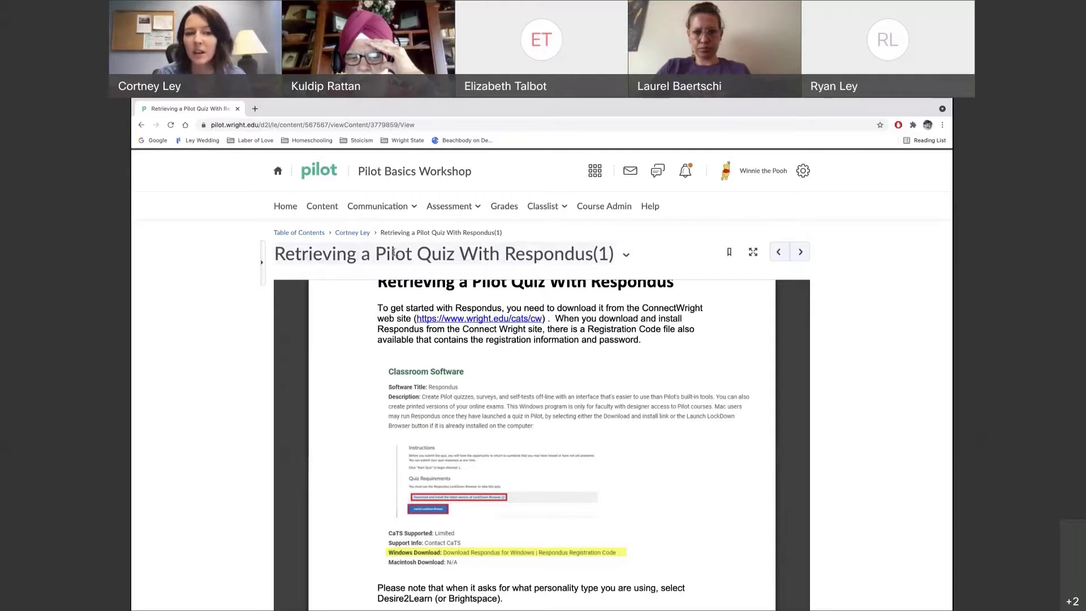
Rename the document topic to 'Respondus Help' and return to the instructor's module page
click(291, 256)
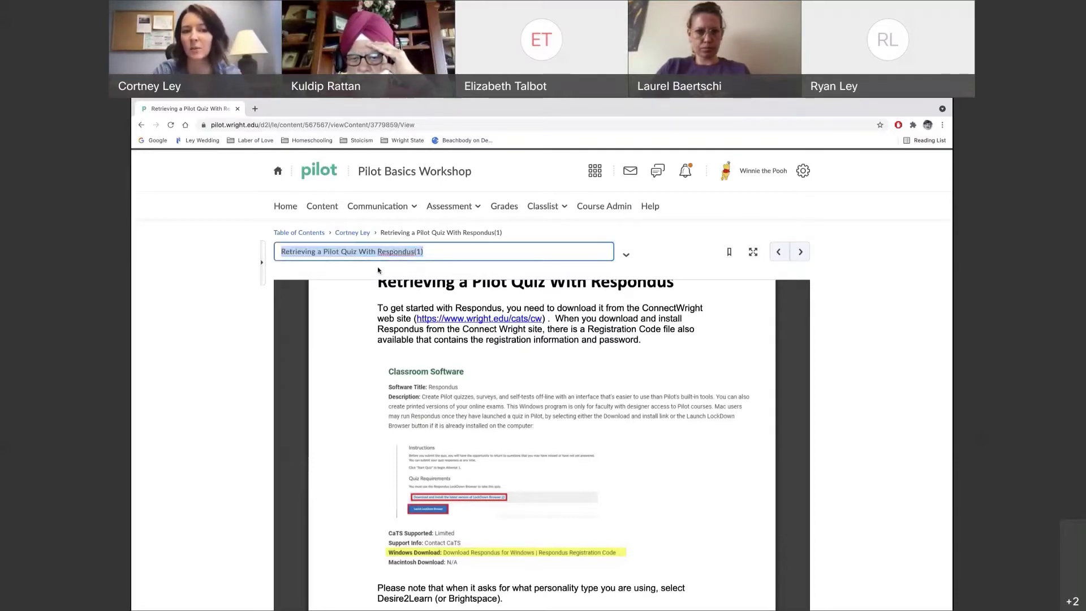
text(Respondu)
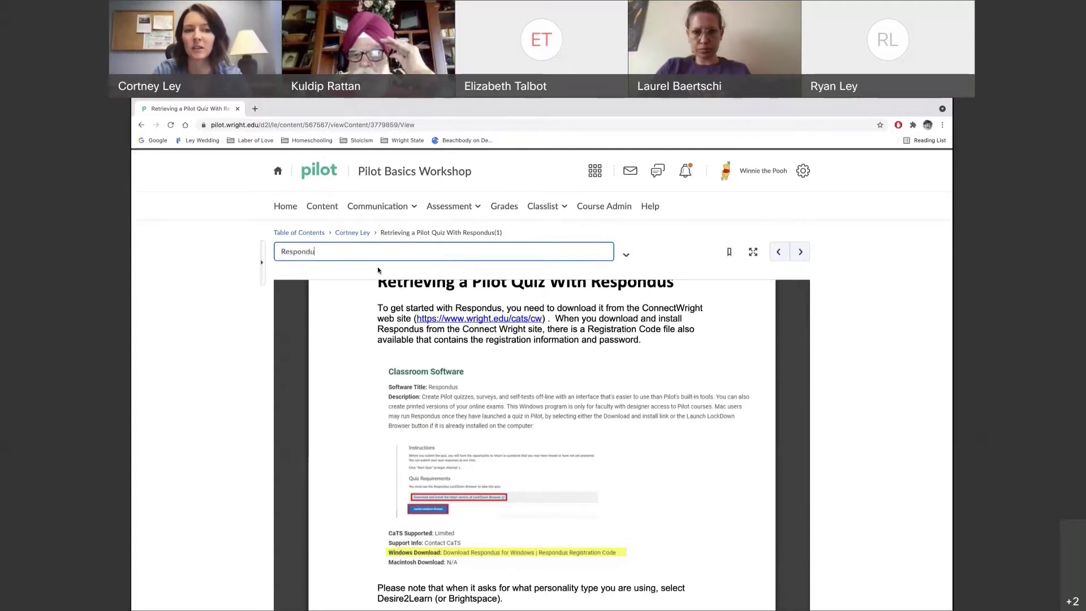
text(s Help)
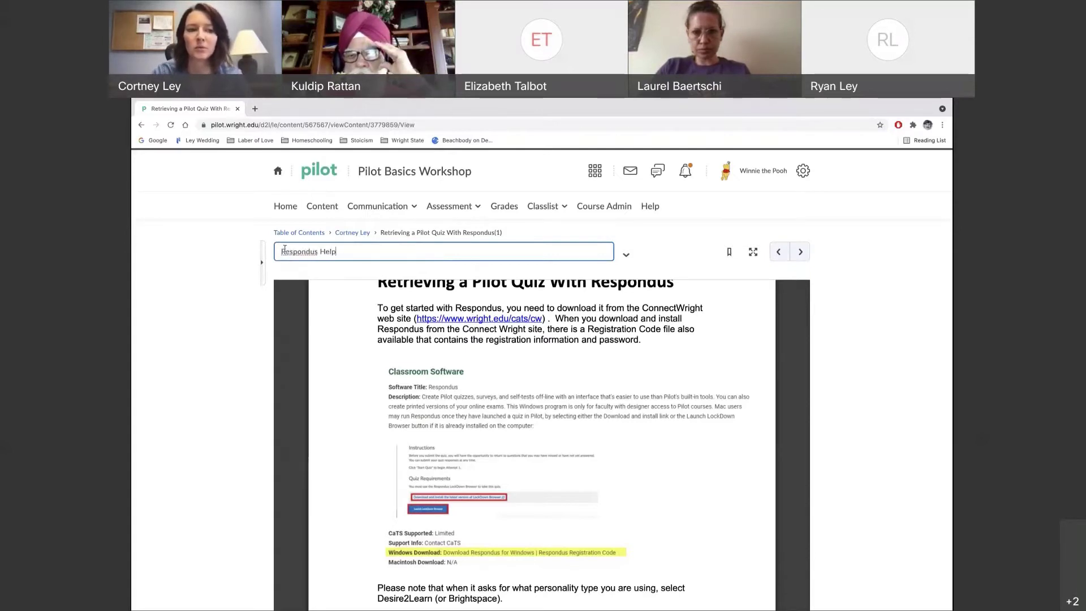
key(Return)
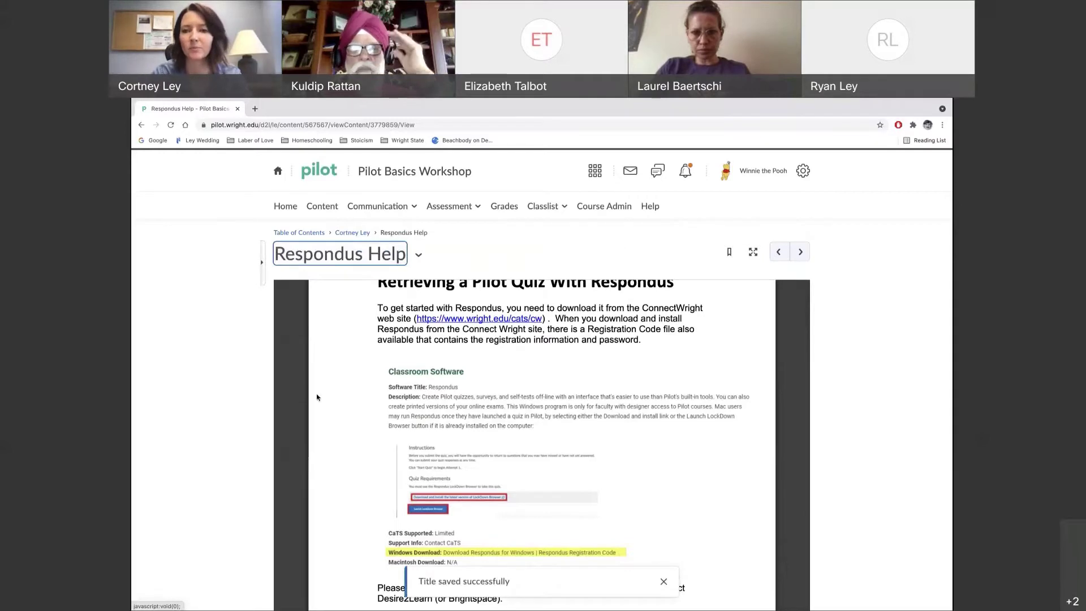
click(360, 235)
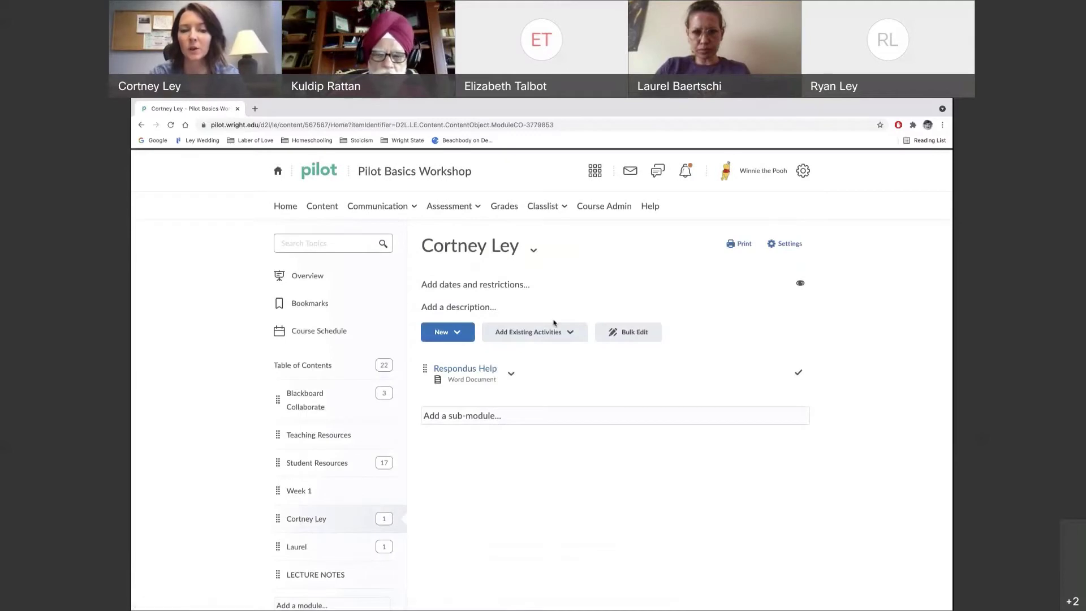
Start a new web link and paste the Free Software page address as its URL
click(460, 333)
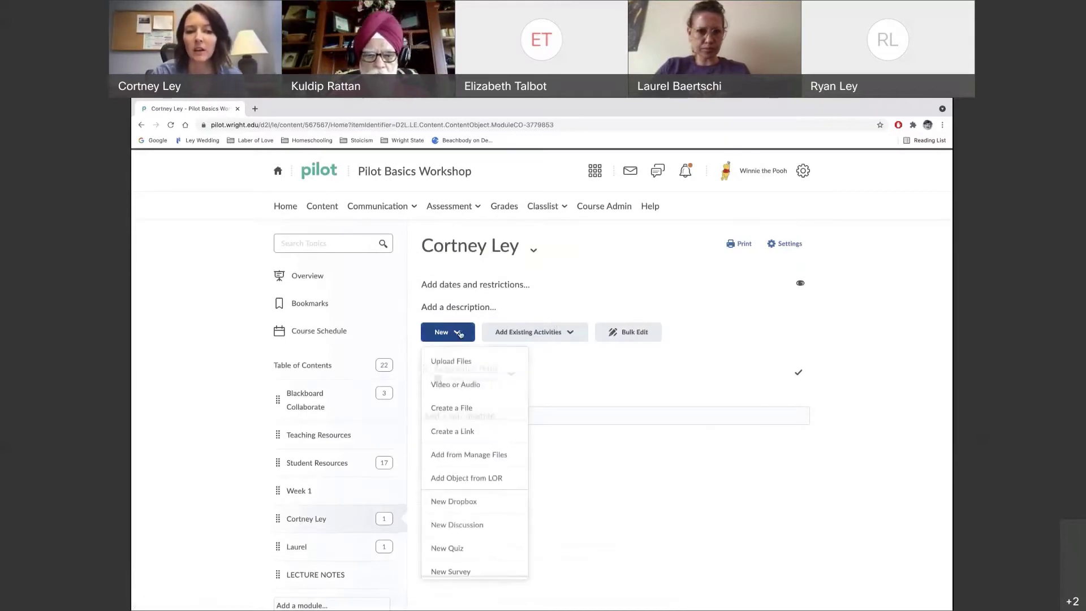
click(469, 437)
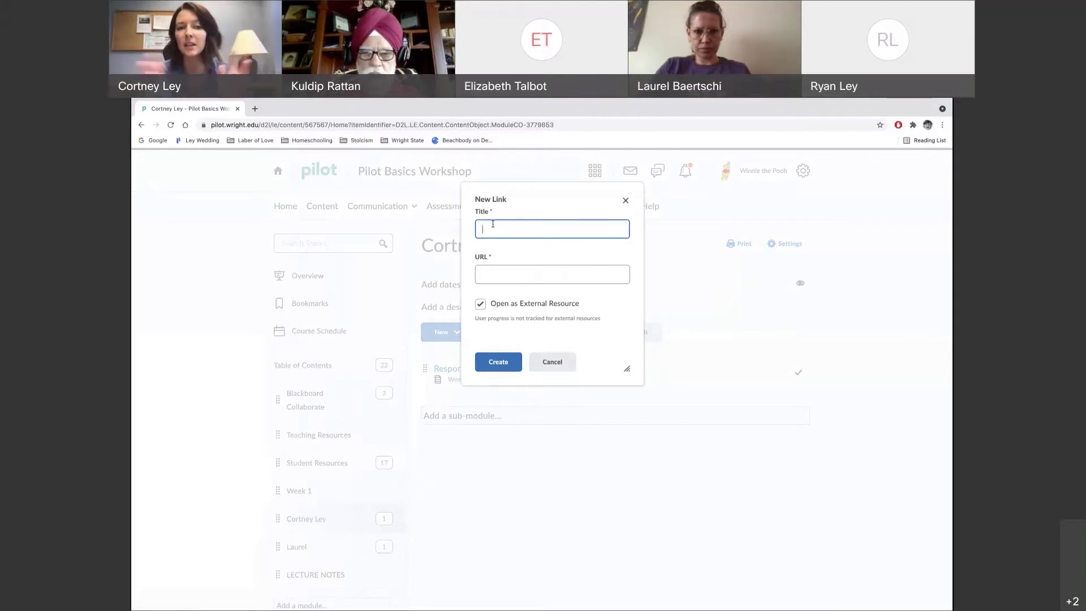
click(486, 279)
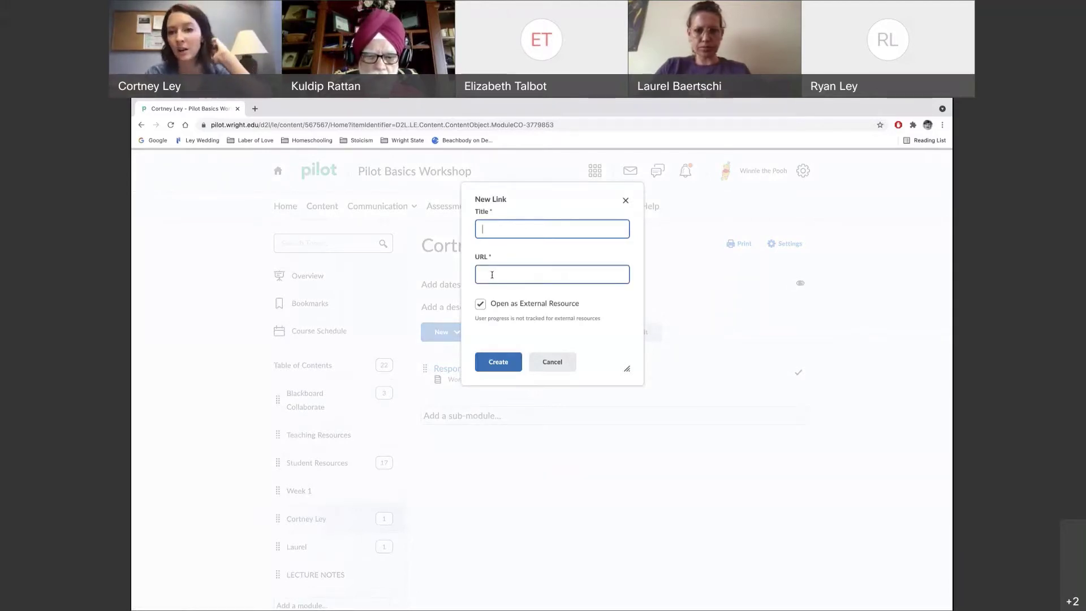
click(364, 124)
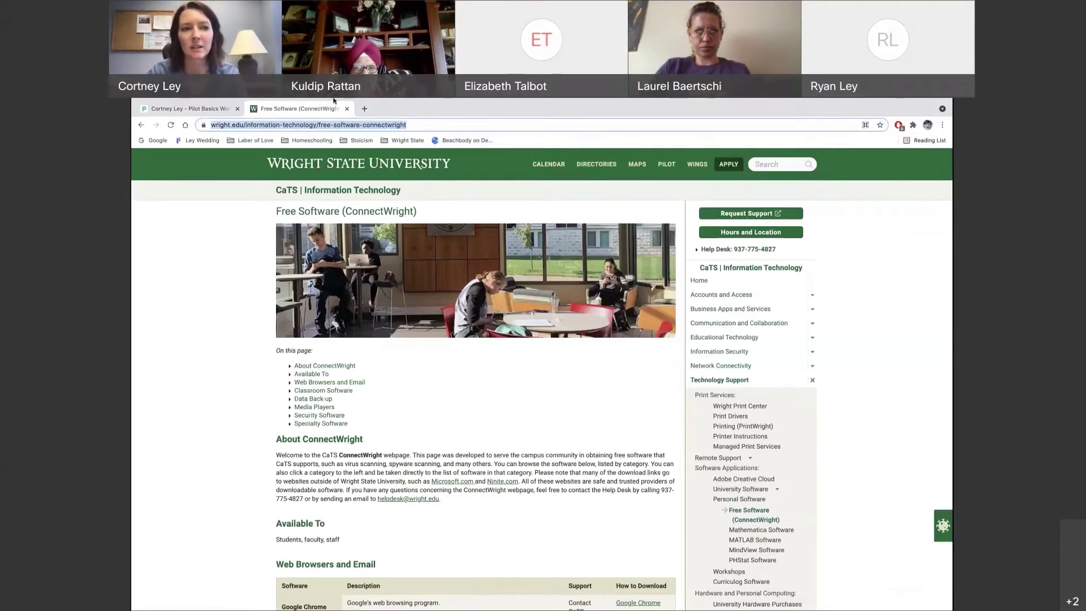
click(186, 107)
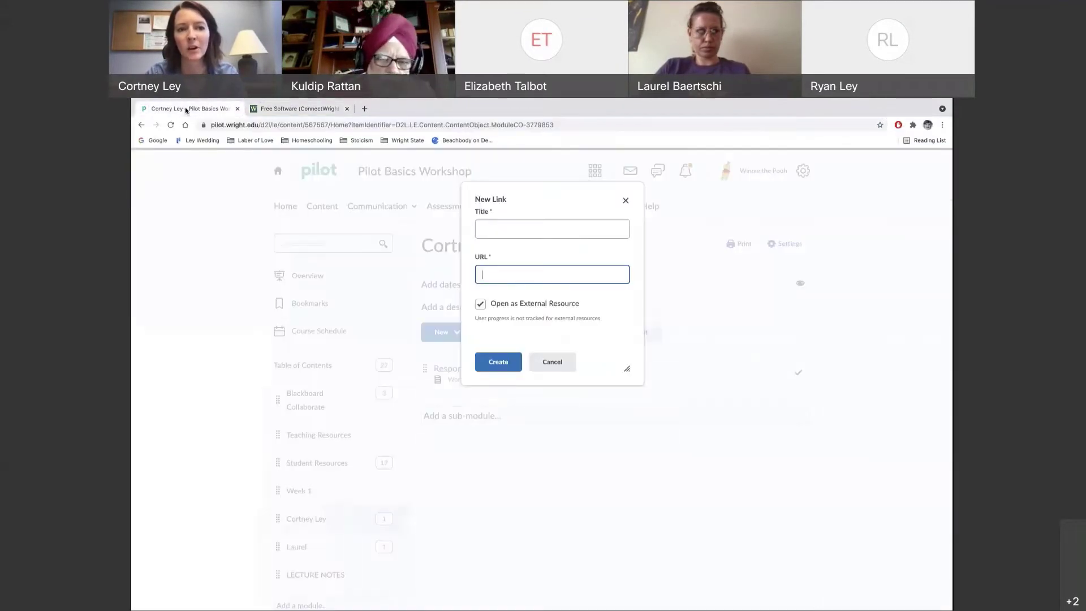
key(ctrl+v)
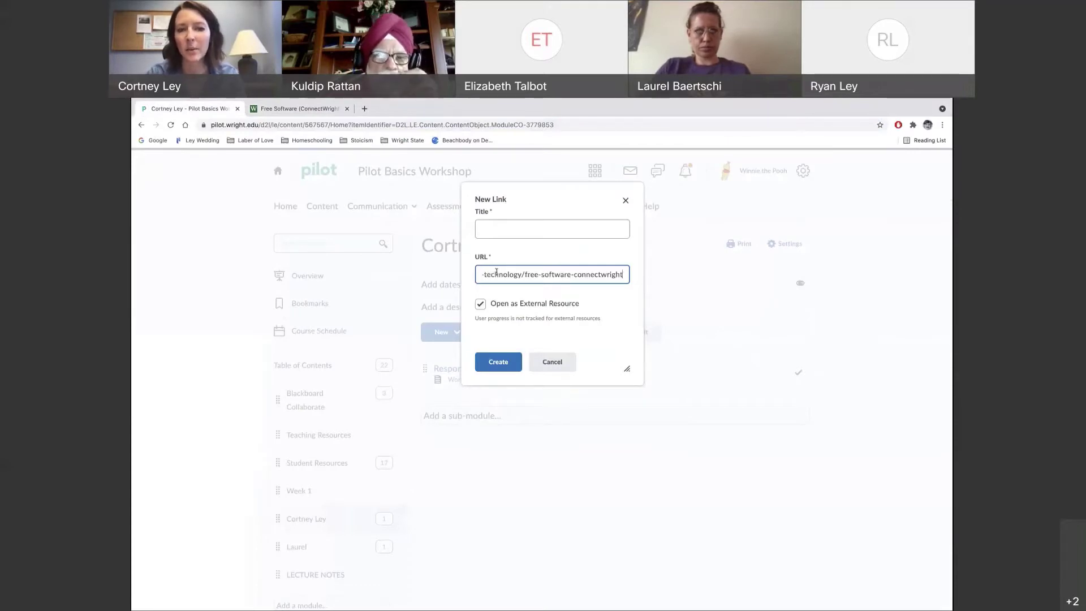
Title the link 'CaTS Resource', create it, and check that it opens the Free Software page
click(492, 229)
text(C)
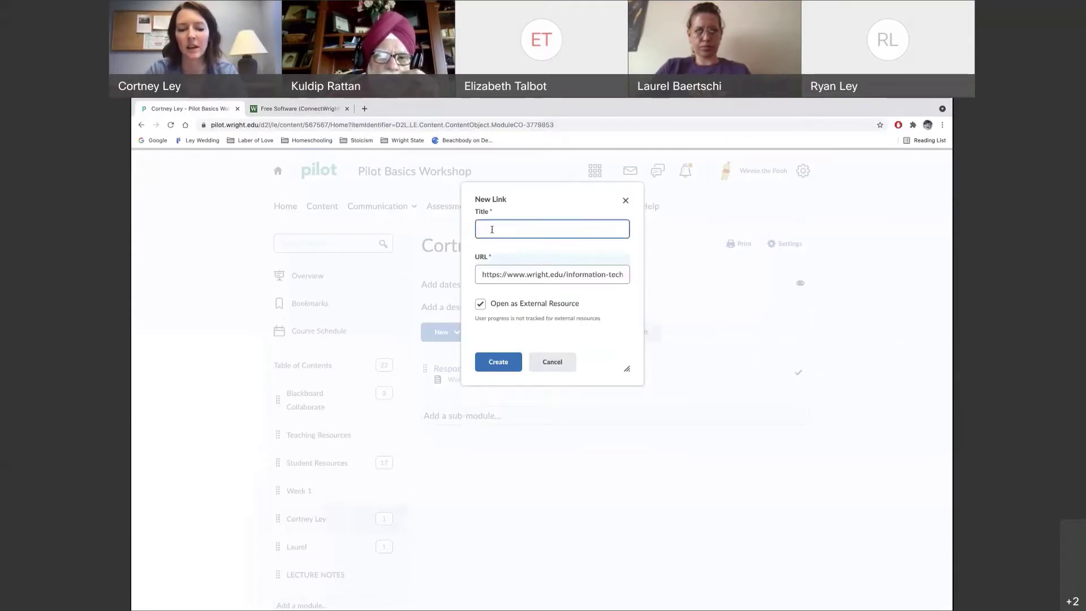
text(aTS Resource)
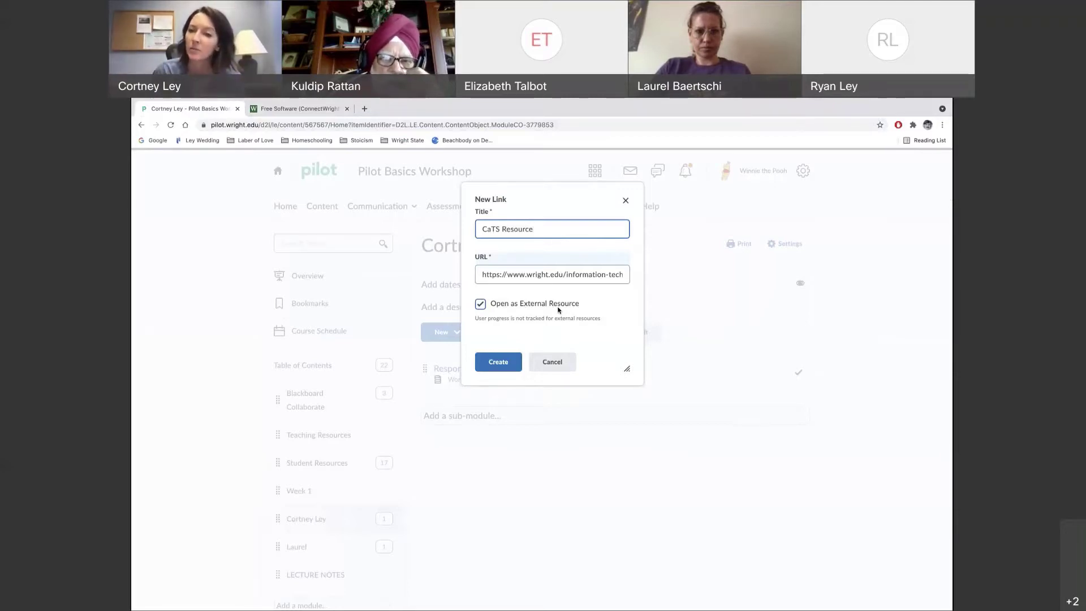
click(497, 362)
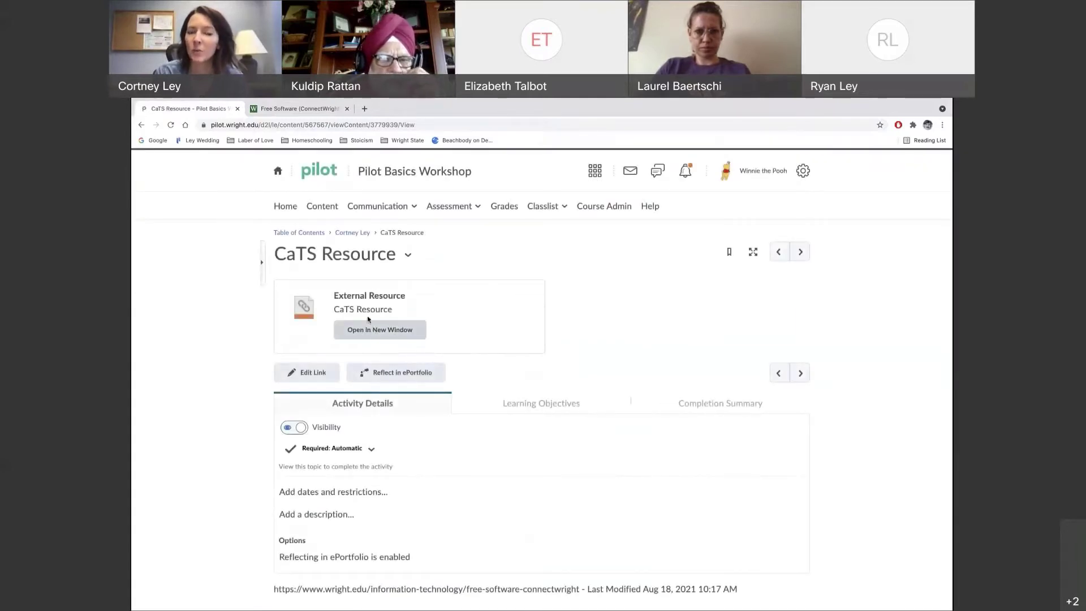
click(304, 109)
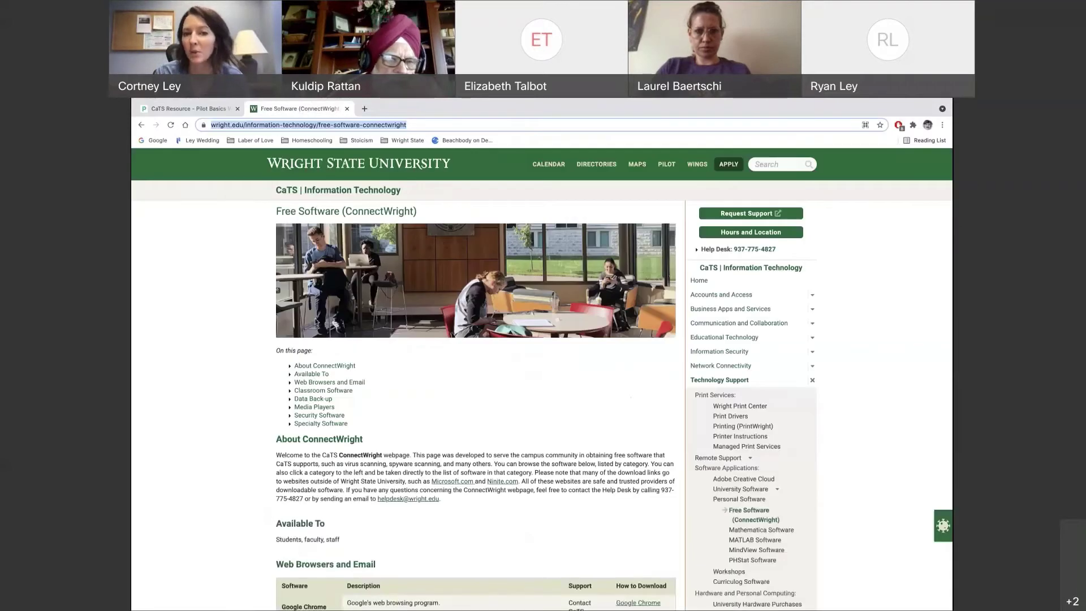
click(185, 109)
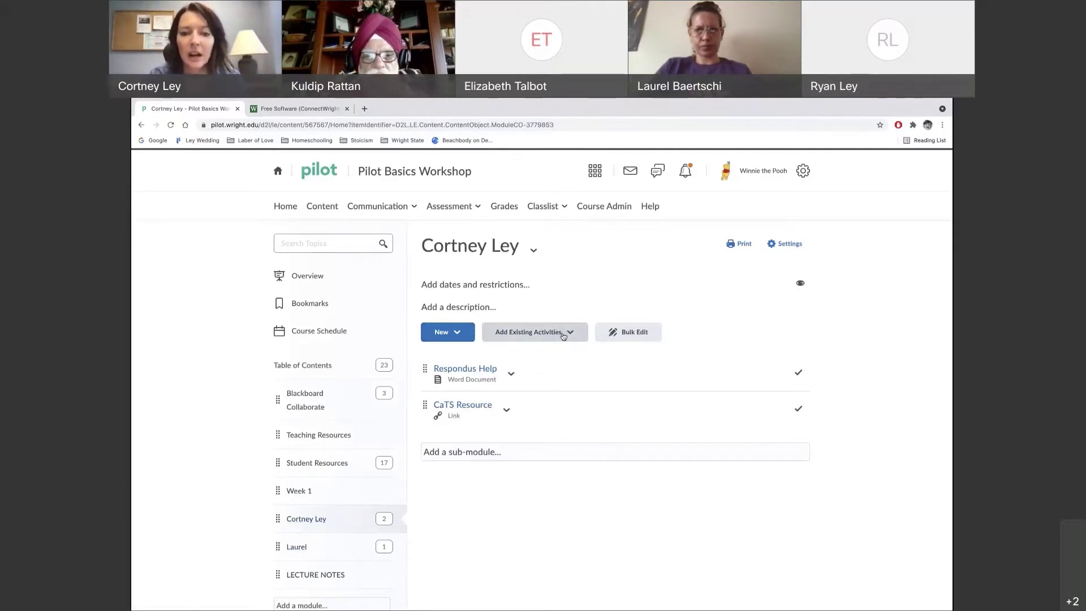
List the External Learning Tools under Add Existing Activities and scroll down to Webex
click(564, 337)
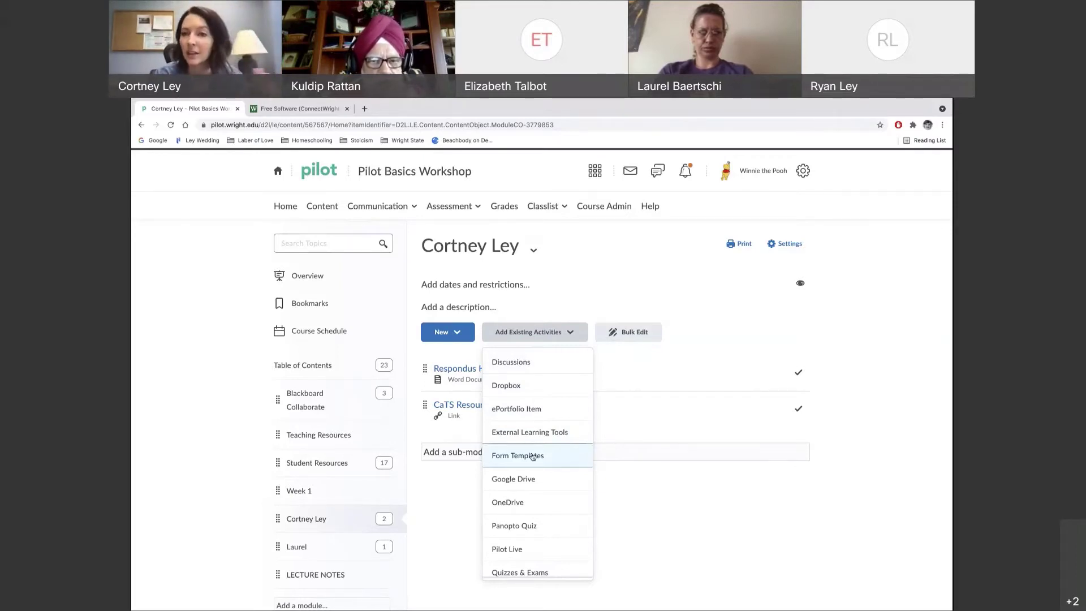
scroll(530, 485, down, 1)
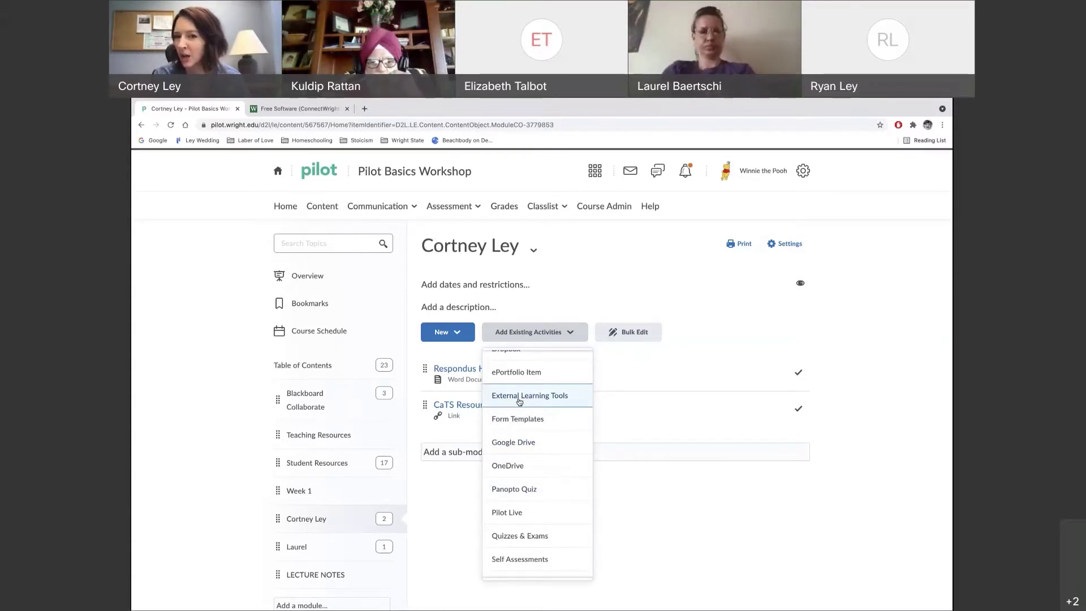
click(519, 399)
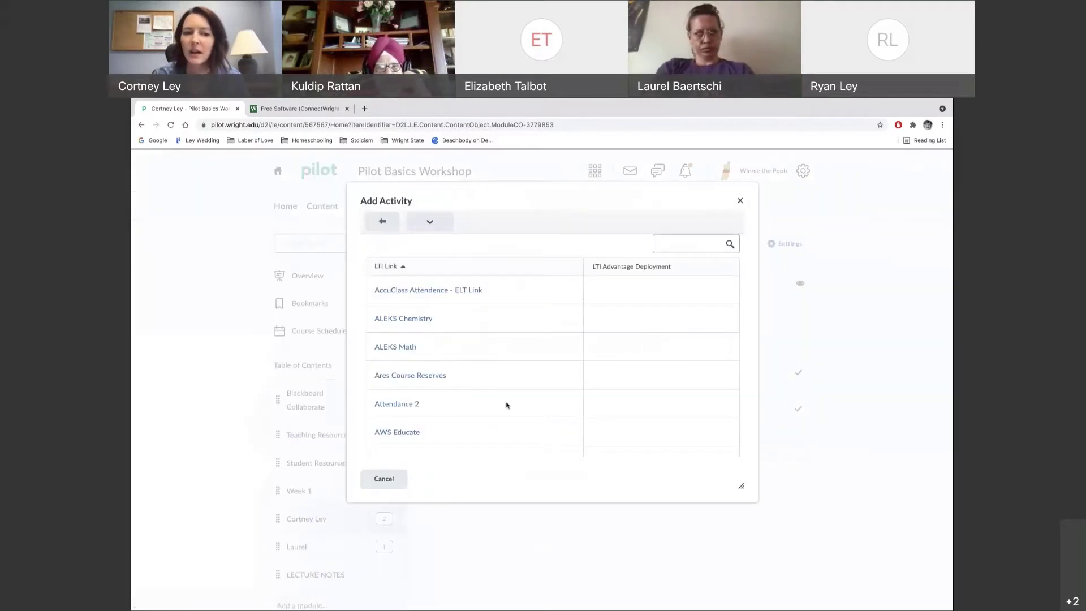
scroll(507, 405, down, 2)
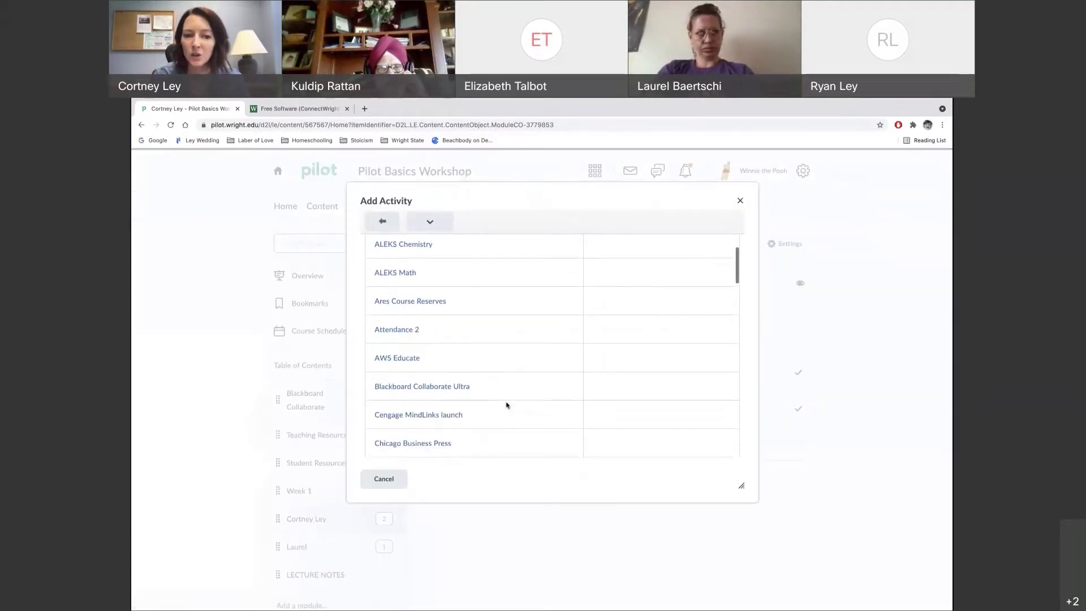
scroll(507, 406, down, 1)
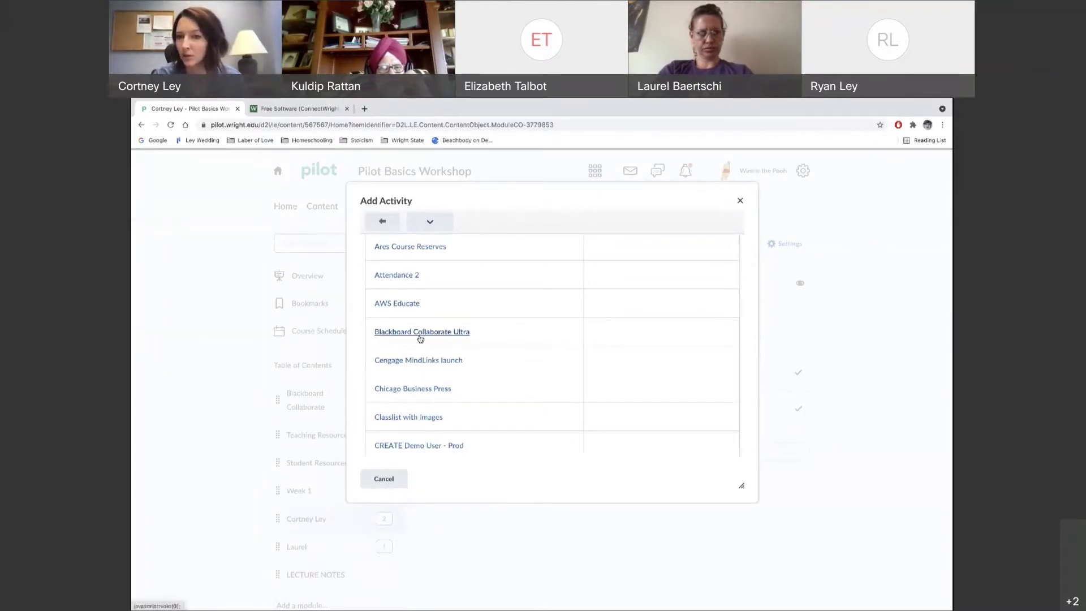
scroll(477, 359, down, 1)
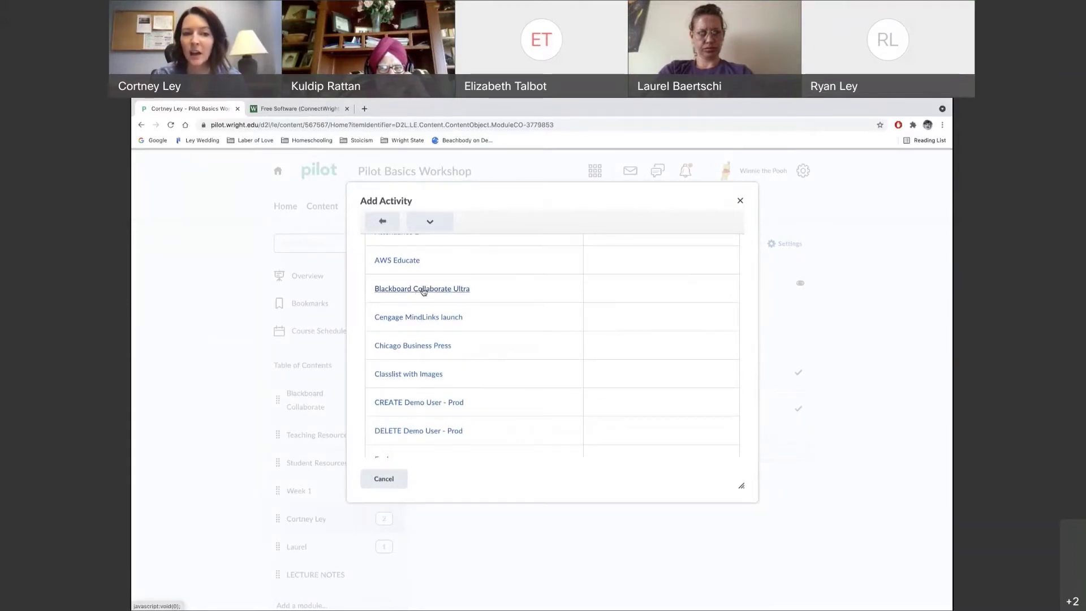
scroll(490, 344, down, 2)
scroll(492, 344, down, 10)
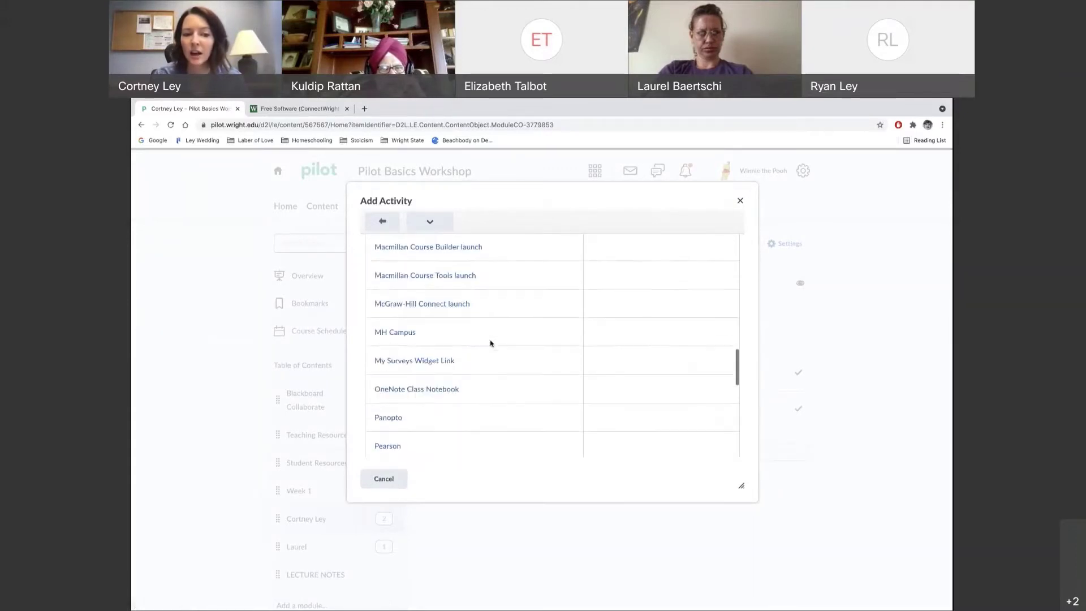
scroll(491, 343, down, 4)
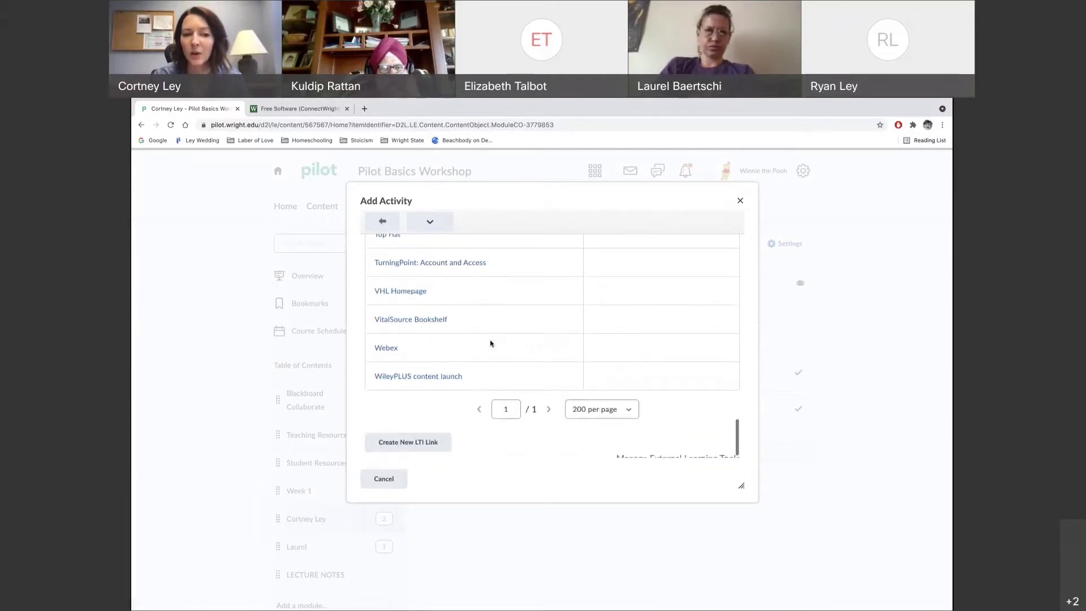
Add the Webex external learning tool to the instructor's module
click(387, 348)
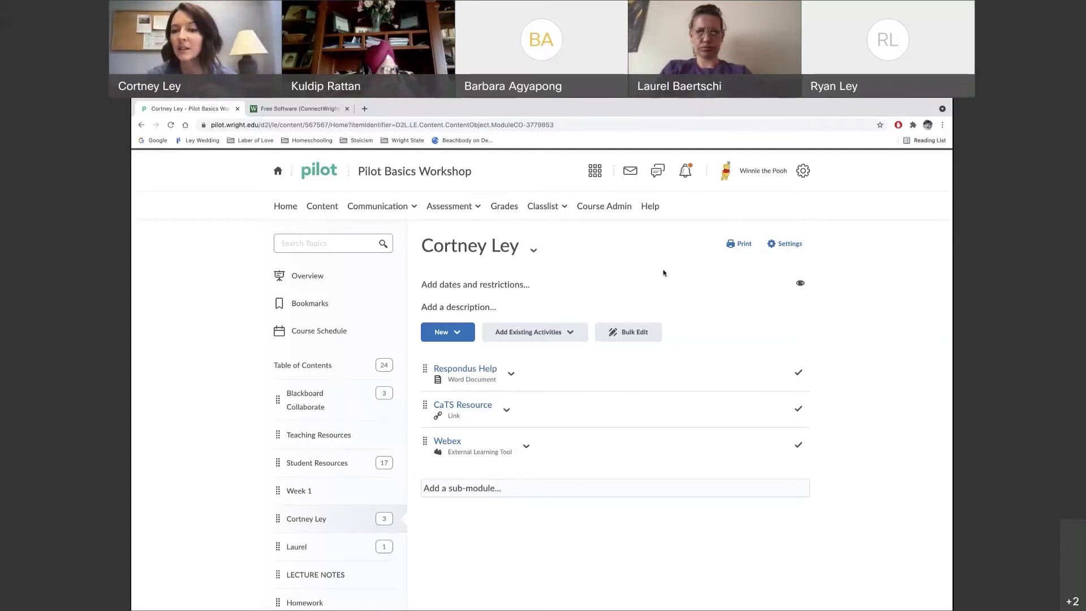
click(394, 207)
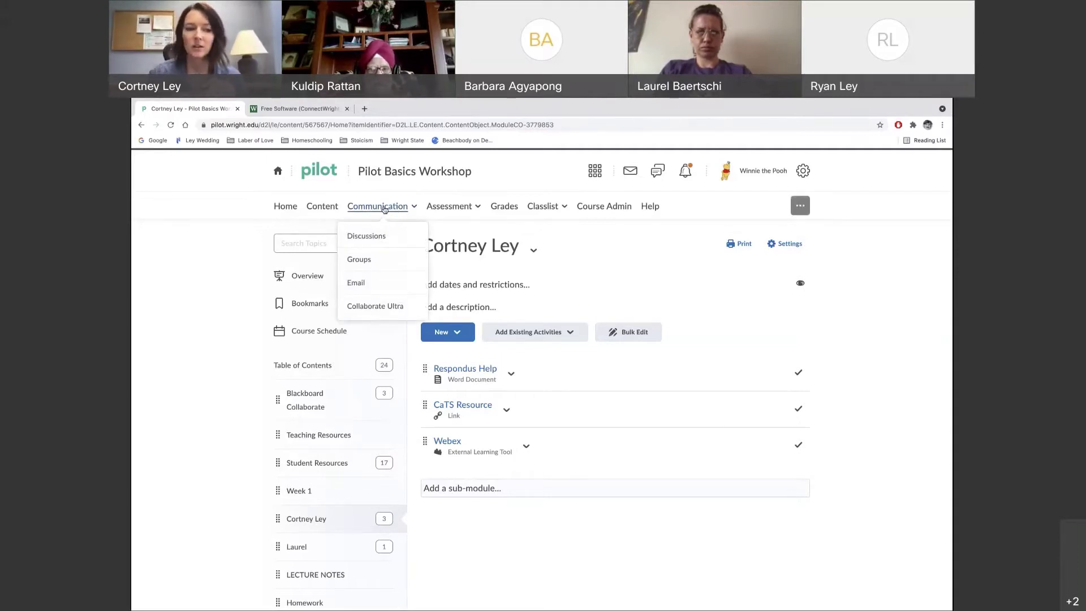
click(252, 408)
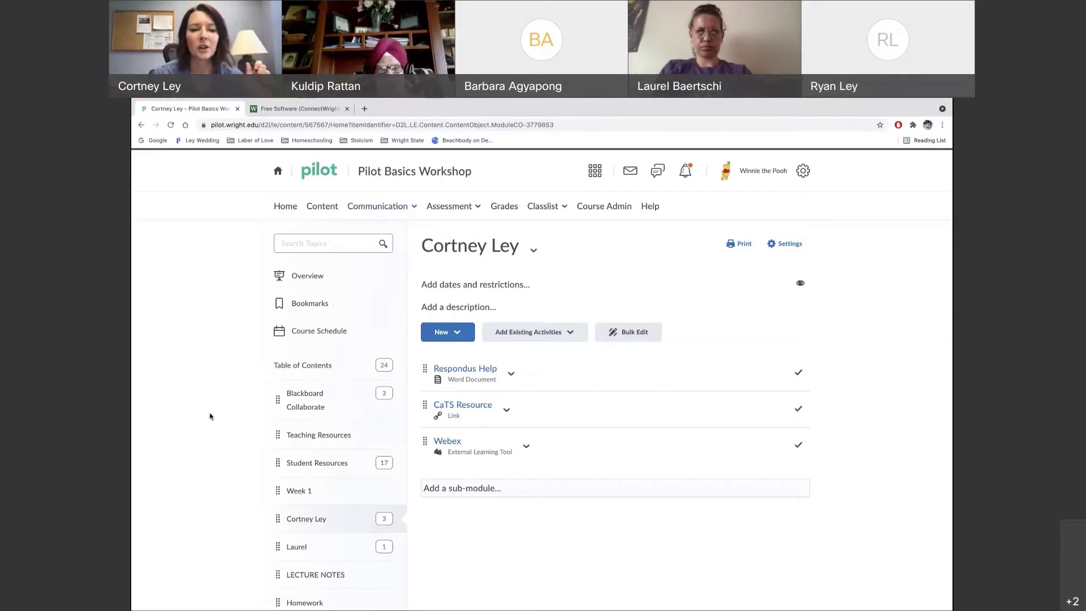
Drag Homework and Week 1 up the table of contents, with Week 1 under Blackboard Collaborate
scroll(211, 414, down, 1)
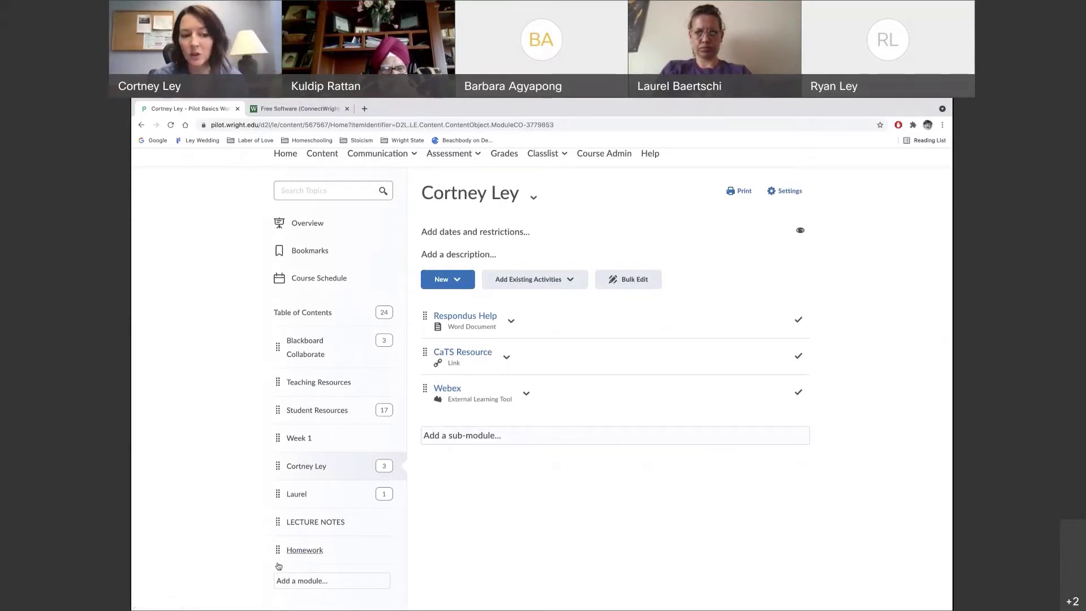
drag(276, 552, 274, 458)
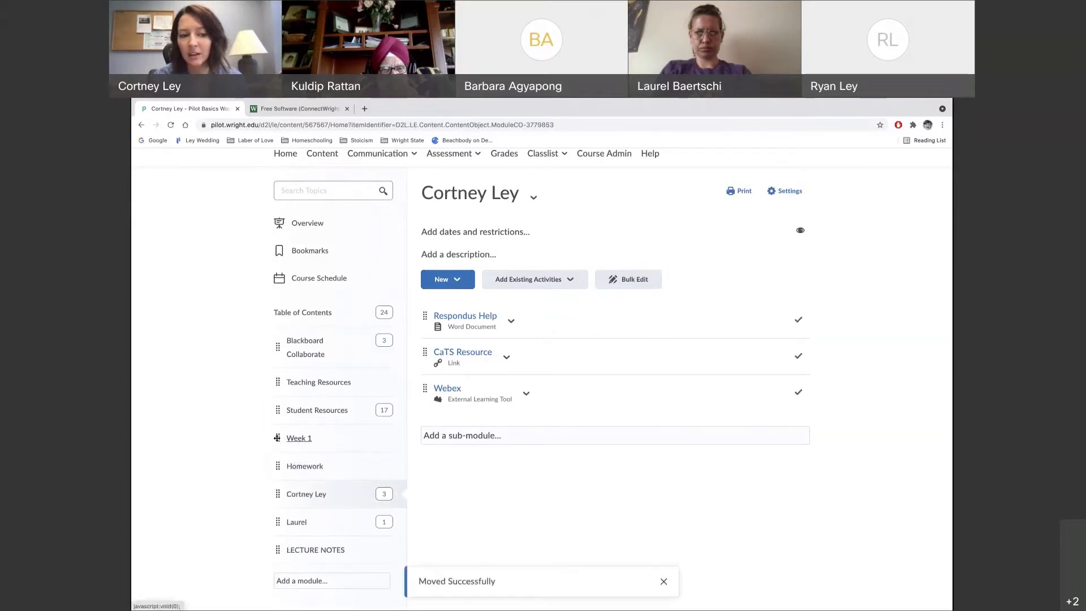
drag(276, 438, 271, 375)
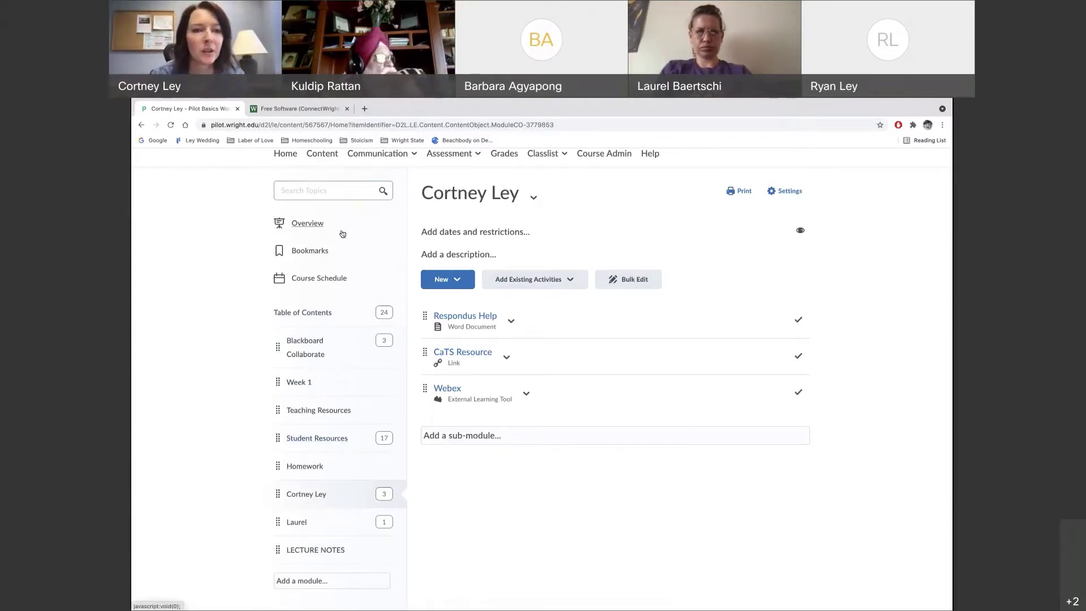
scroll(350, 258, up, 2)
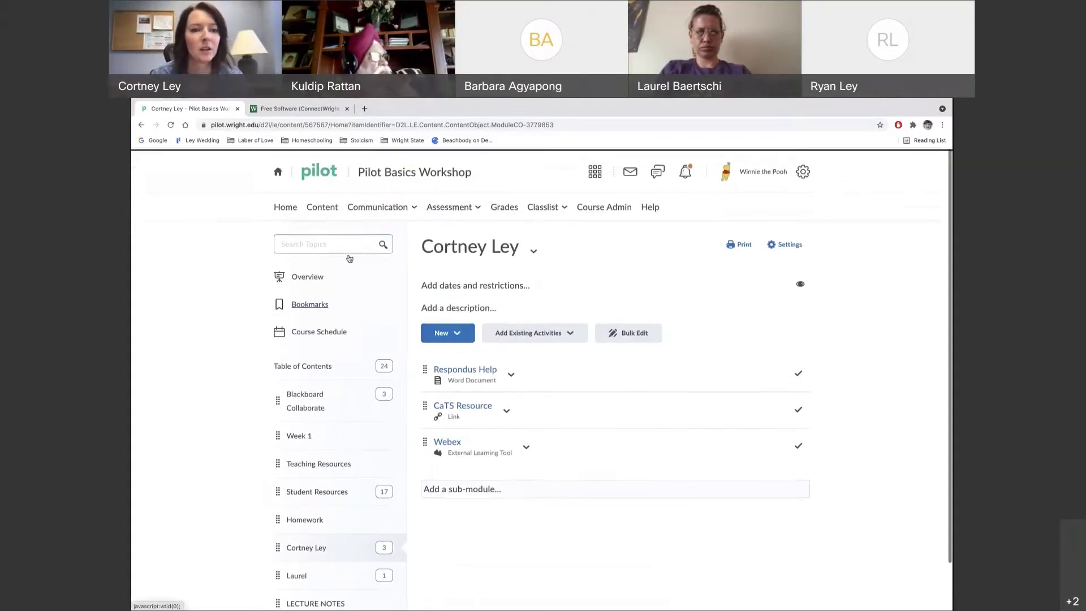
Go to the course's Discussions page through the Communication menu
click(391, 207)
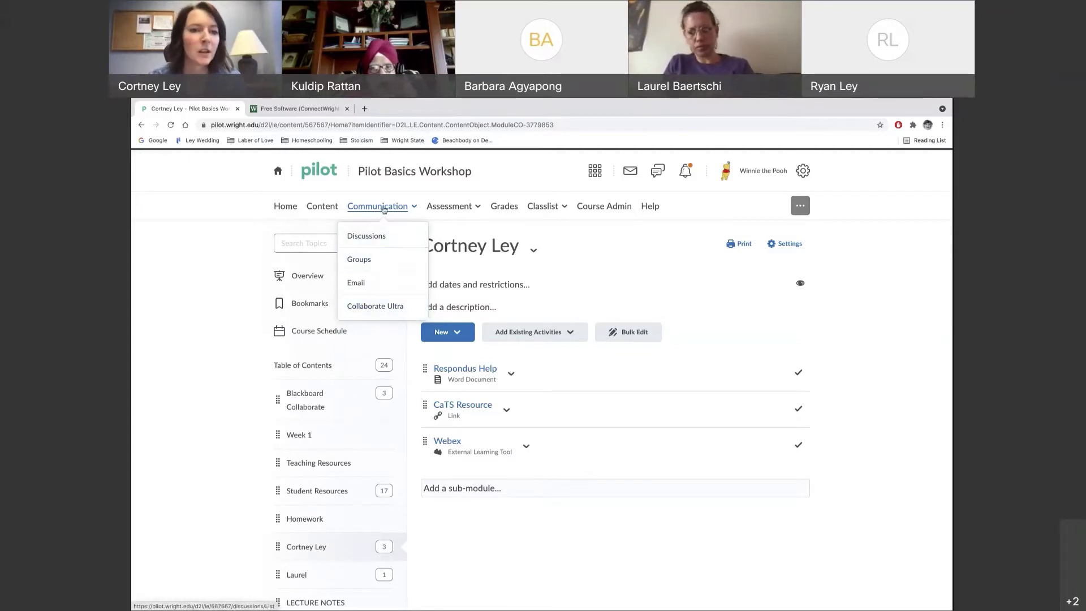
click(381, 238)
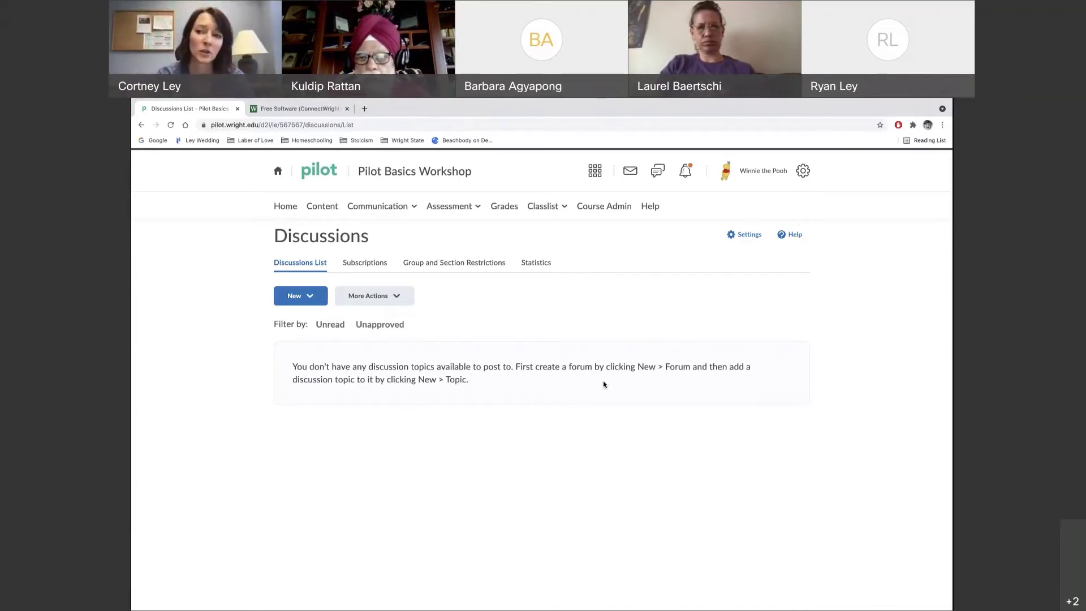
Start a new forum titled 'Introductions' and set its same-named topic option
click(310, 303)
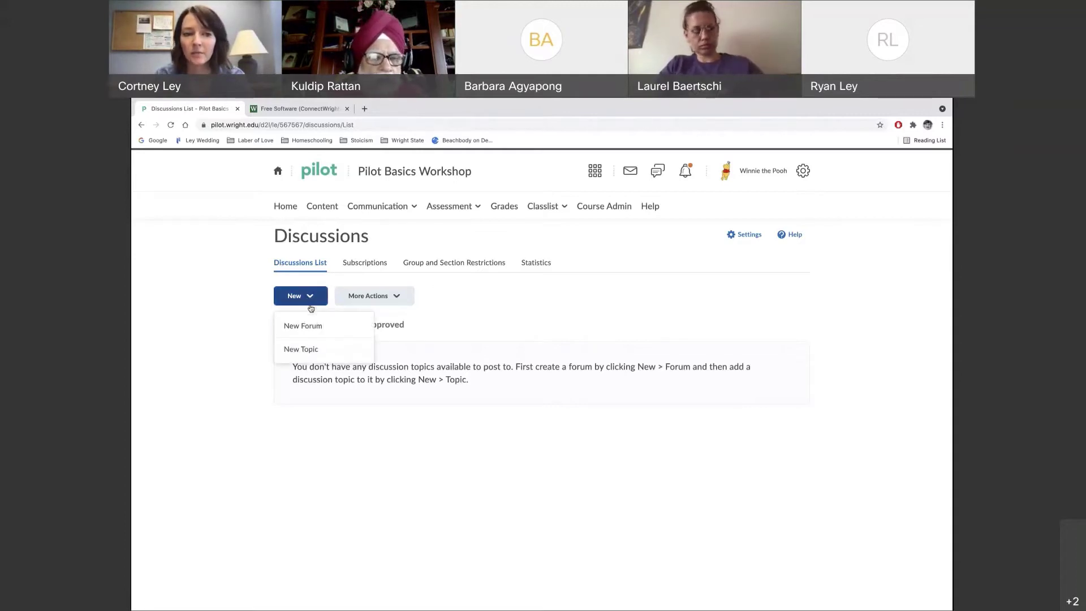
click(311, 328)
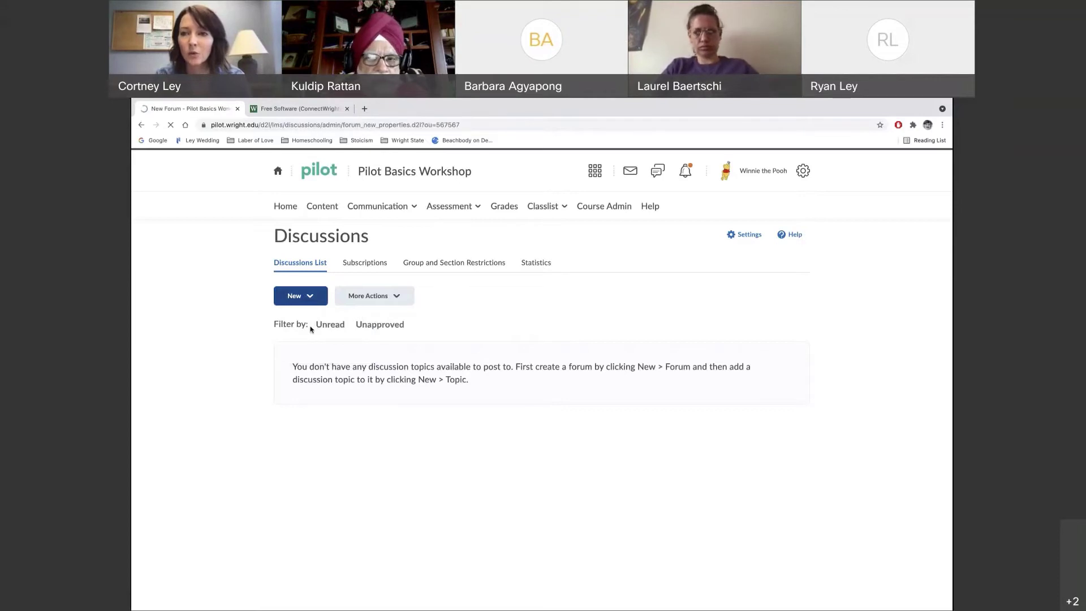
click(298, 356)
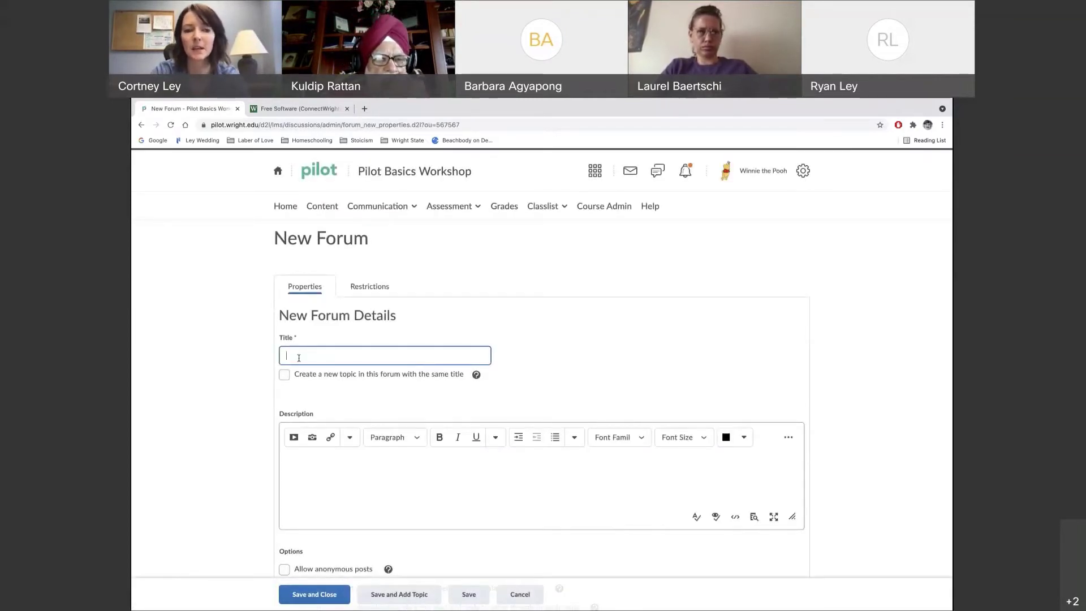
text(Introductions)
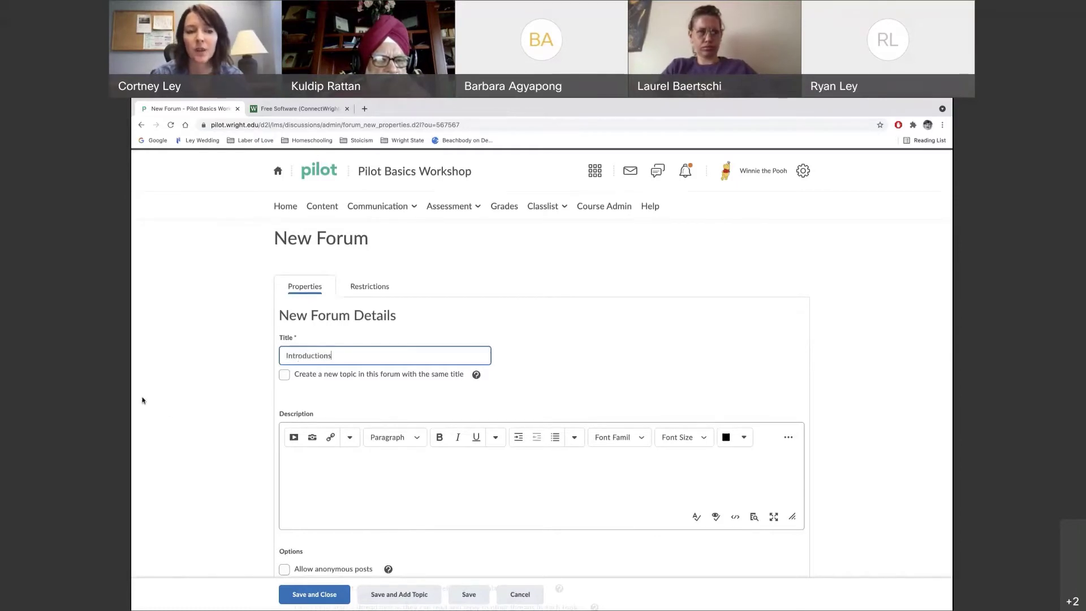
scroll(218, 425, down, 1)
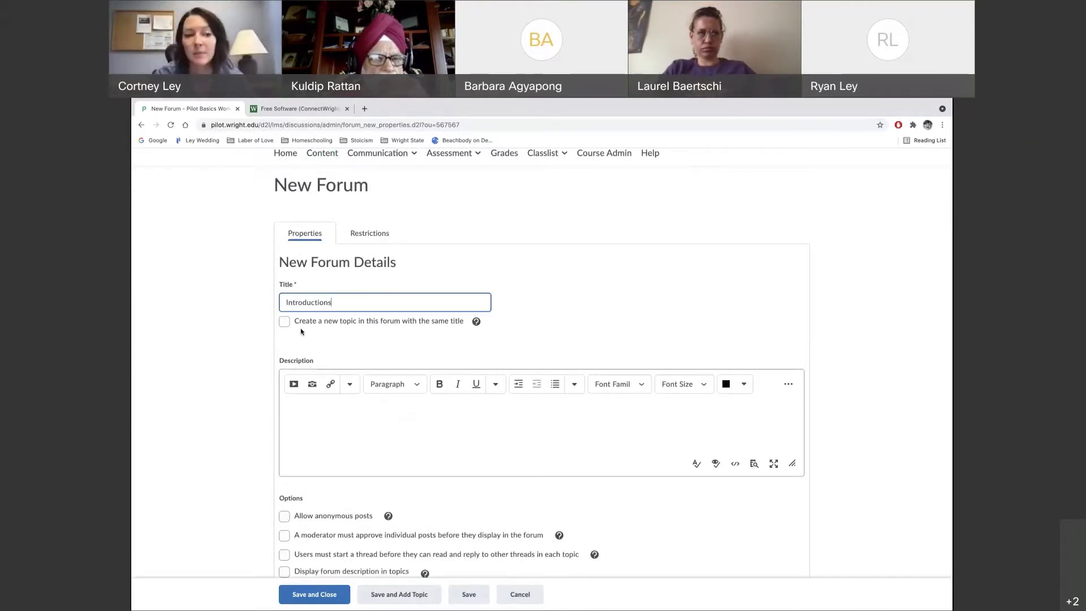
click(284, 322)
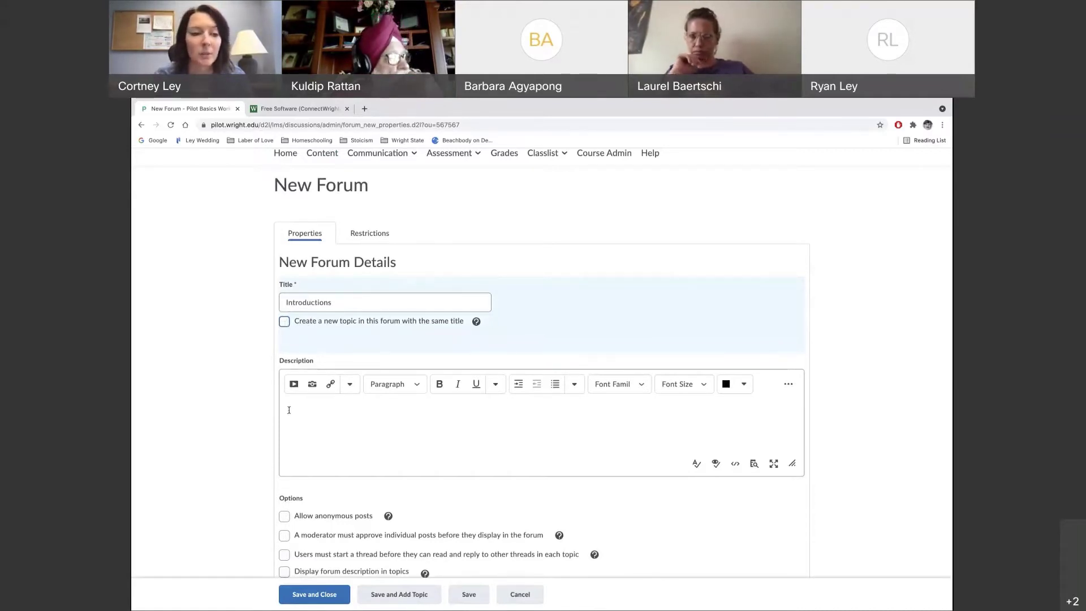
Enter the forum description 'This is where you say hello!'
scroll(289, 410, down, 1)
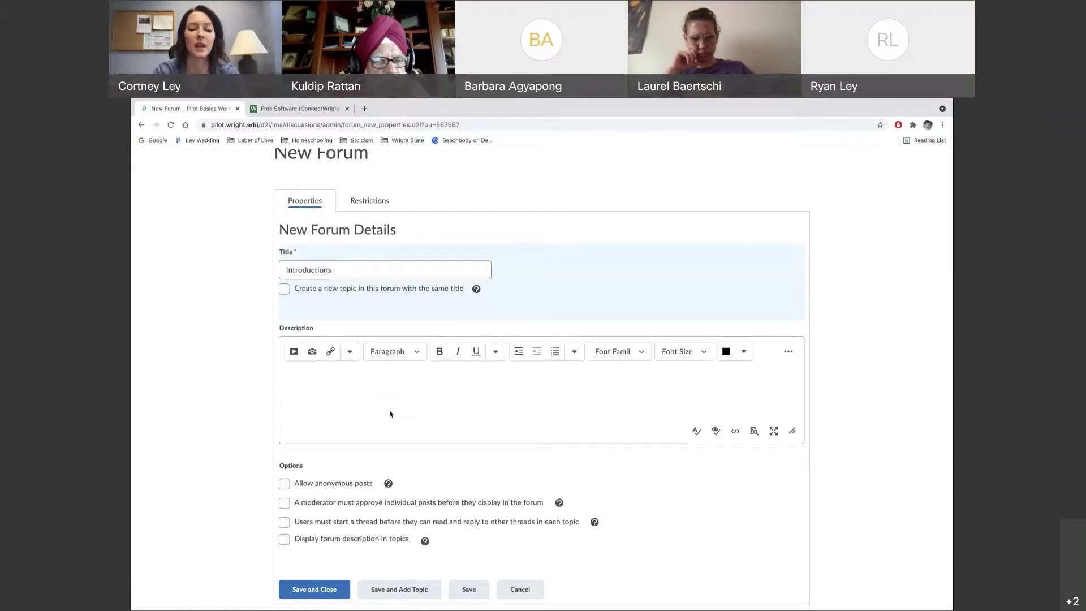
text(This is )
text(whe)
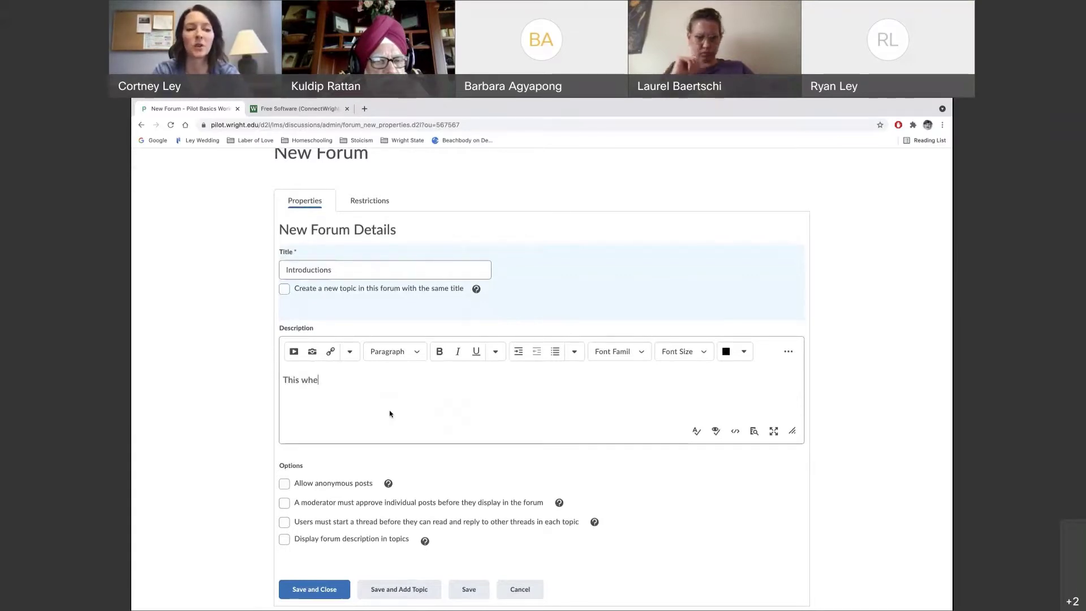
text(re)
key(BackSpace)
key(BackSpace)
key(BackSpace)
key(BackSpace)
key(BackSpace)
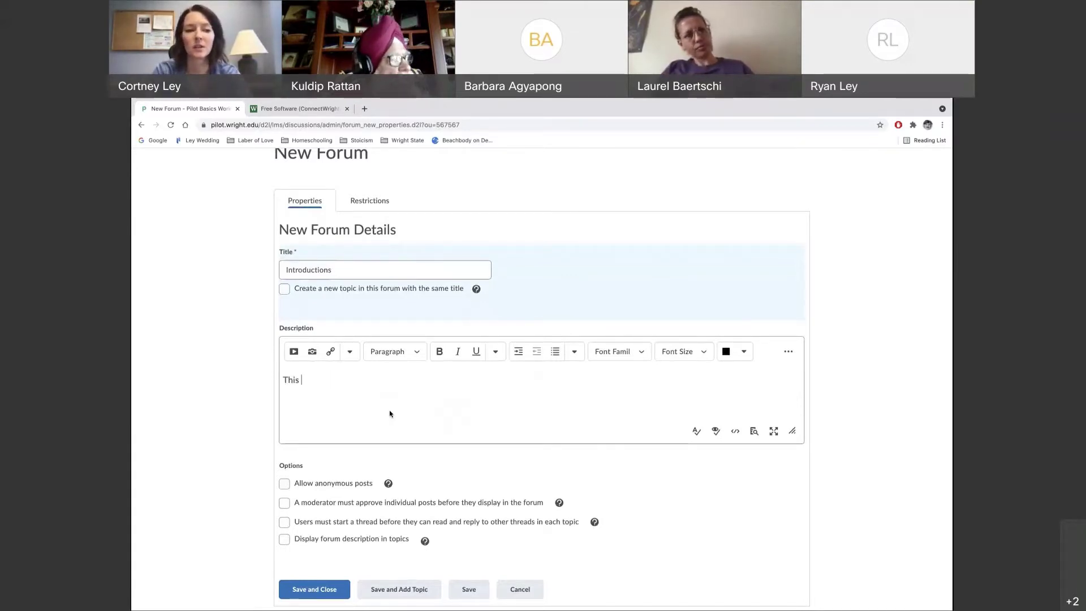
text(is where you say hello!)
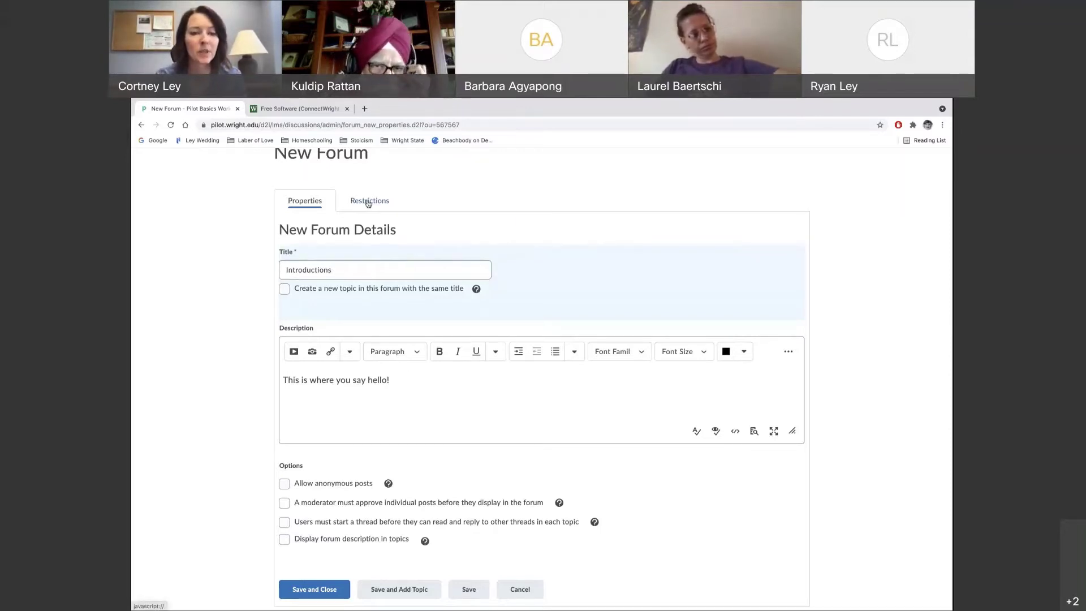
Check Hide from Users in the Introductions forum's restrictions, then save and close it
click(368, 203)
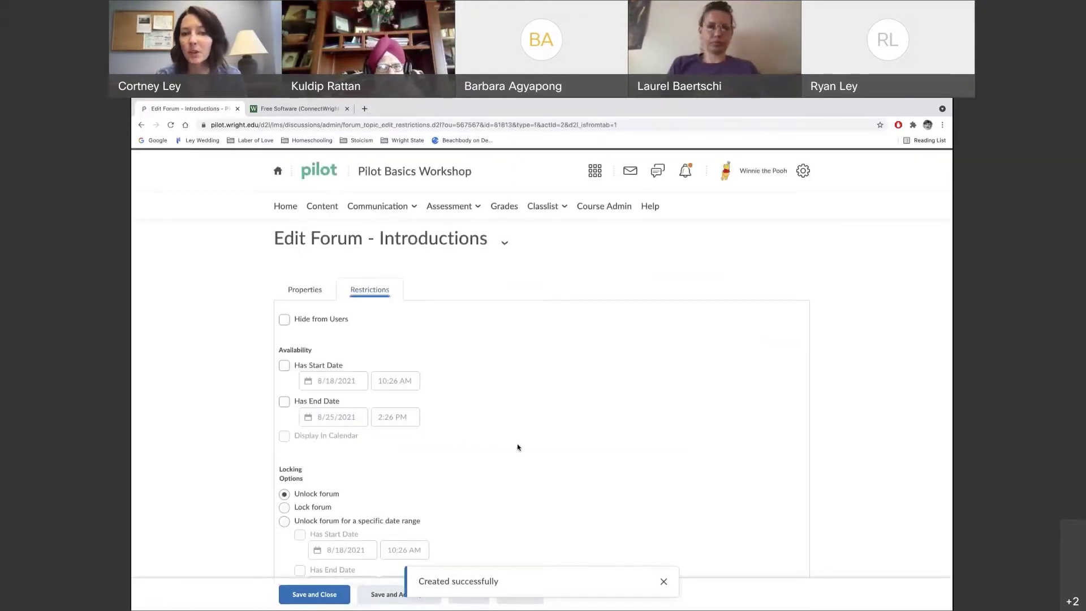
scroll(517, 447, down, 1)
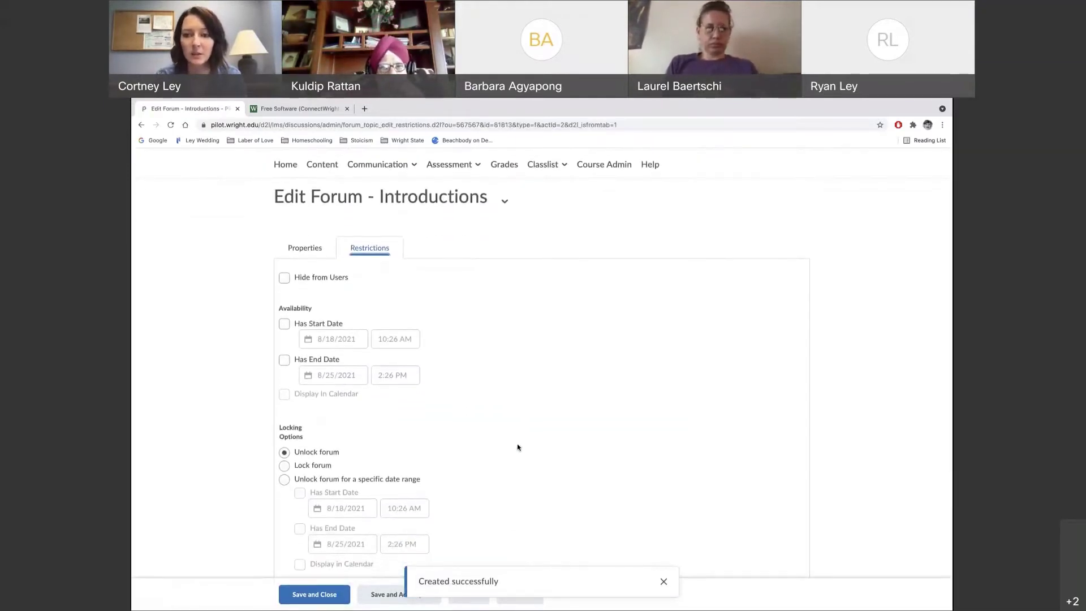
scroll(518, 448, down, 1)
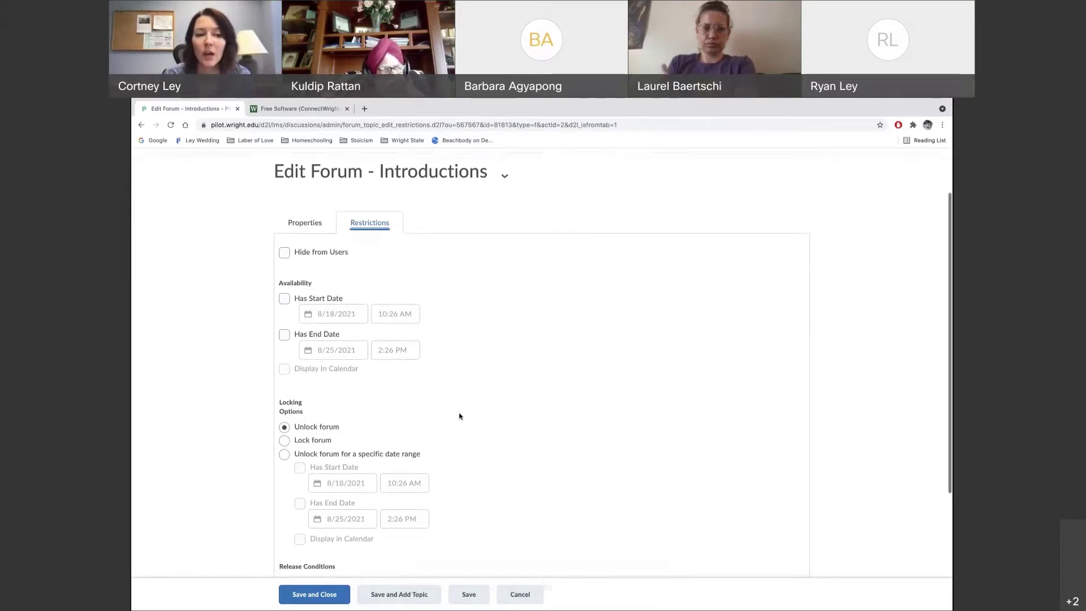
scroll(461, 417, down, 1)
scroll(478, 337, up, 1)
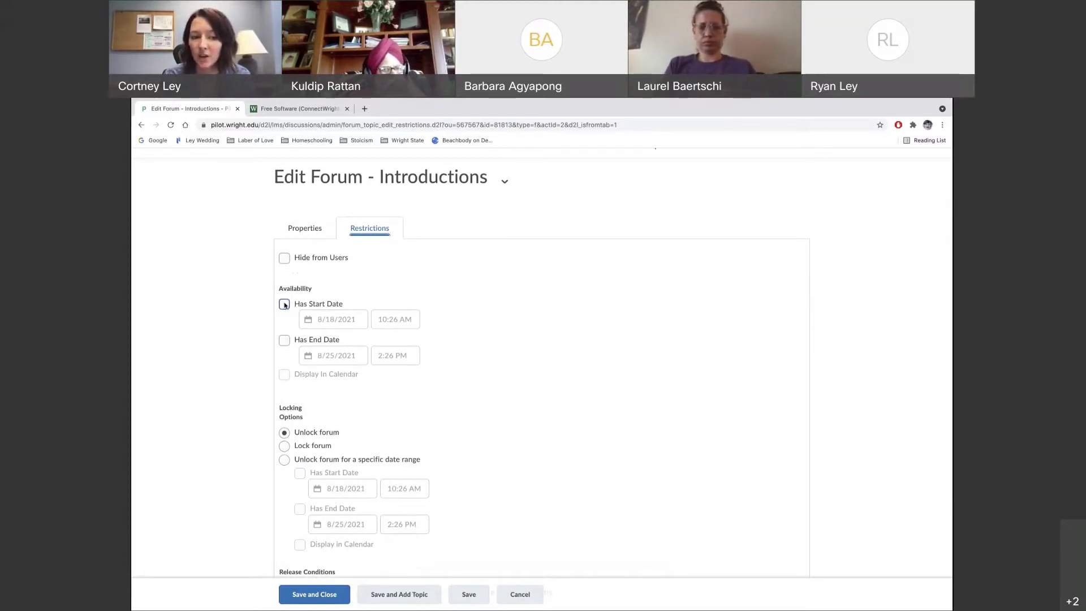
scroll(477, 417, down, 2)
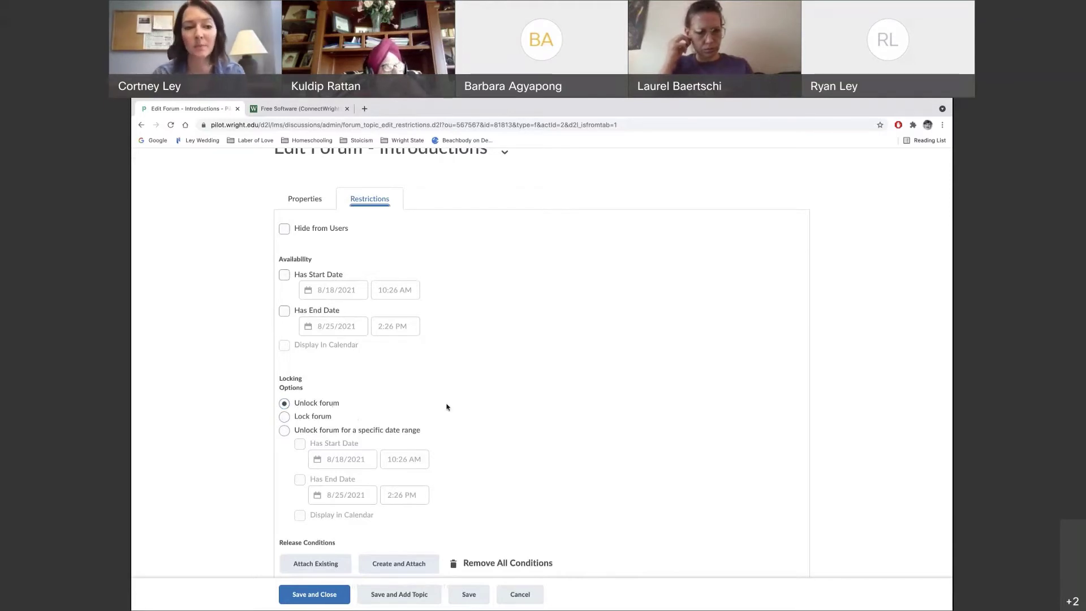
scroll(449, 406, down, 1)
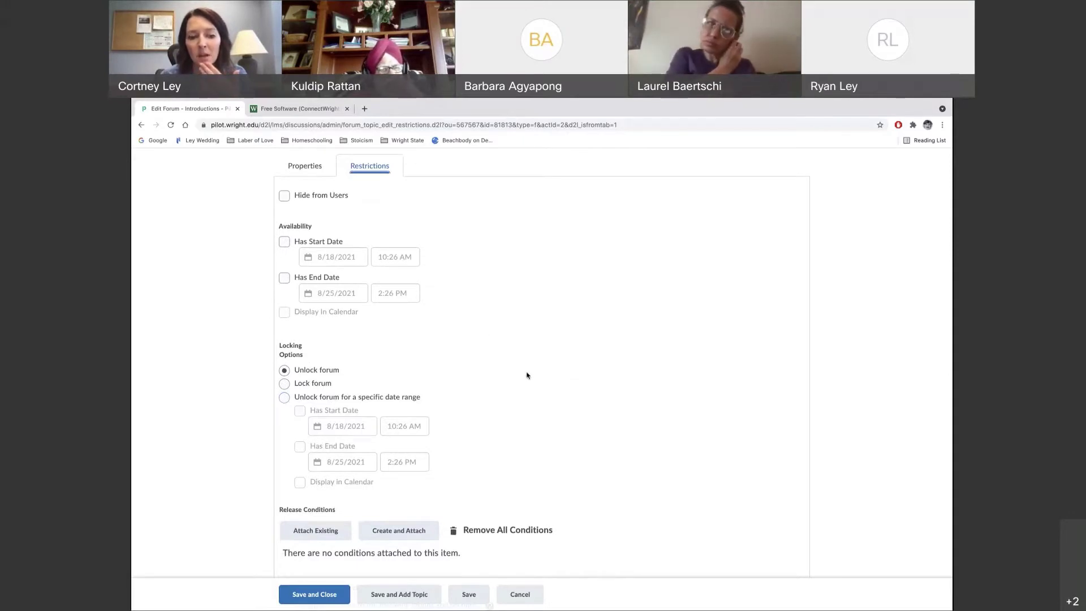
scroll(526, 374, down, 2)
scroll(526, 374, up, 3)
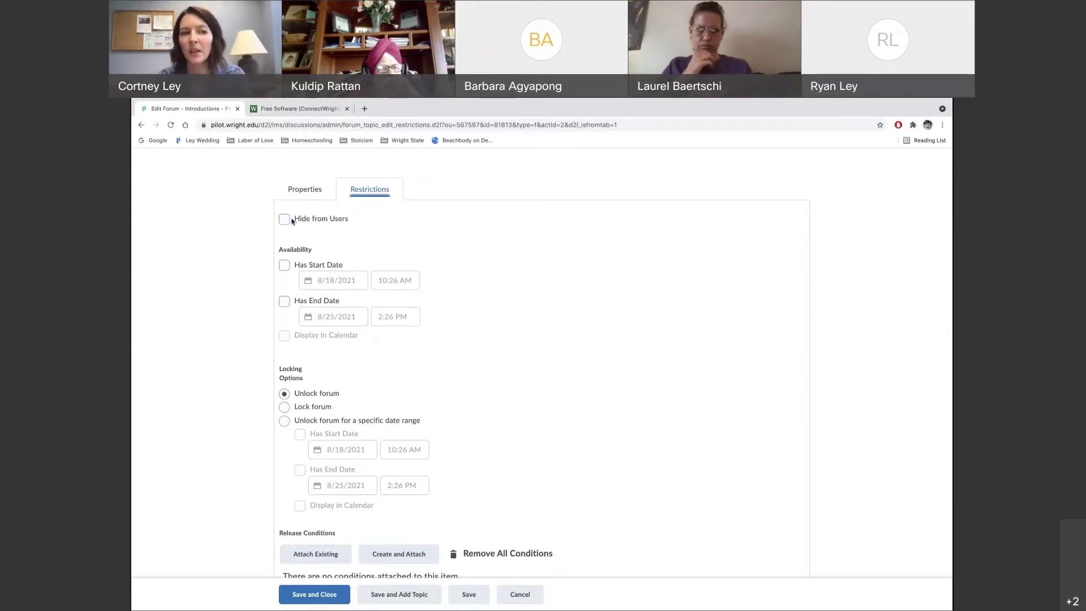
click(284, 221)
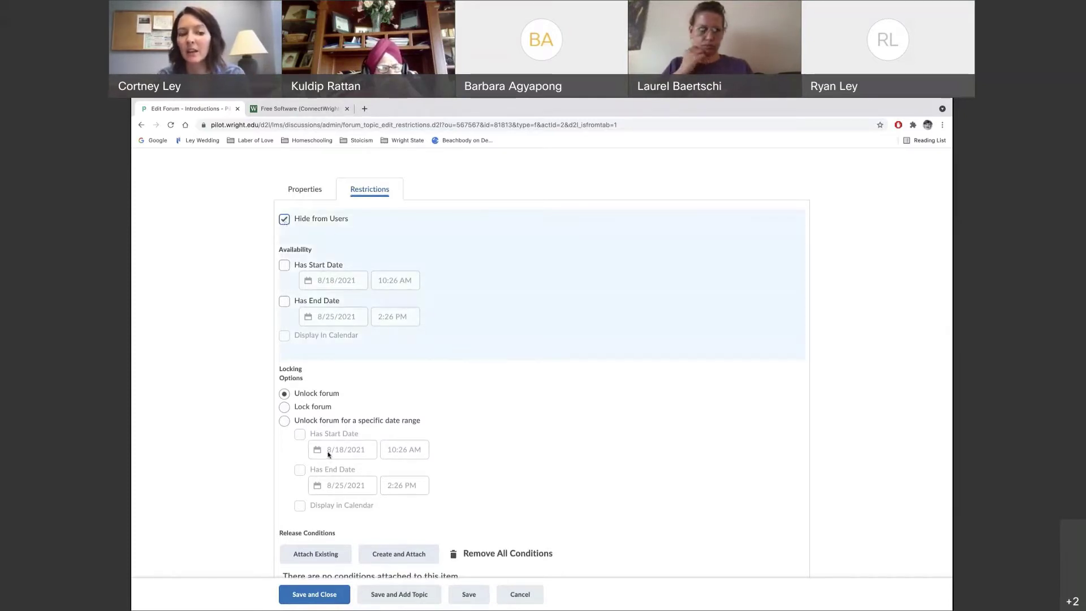
click(320, 595)
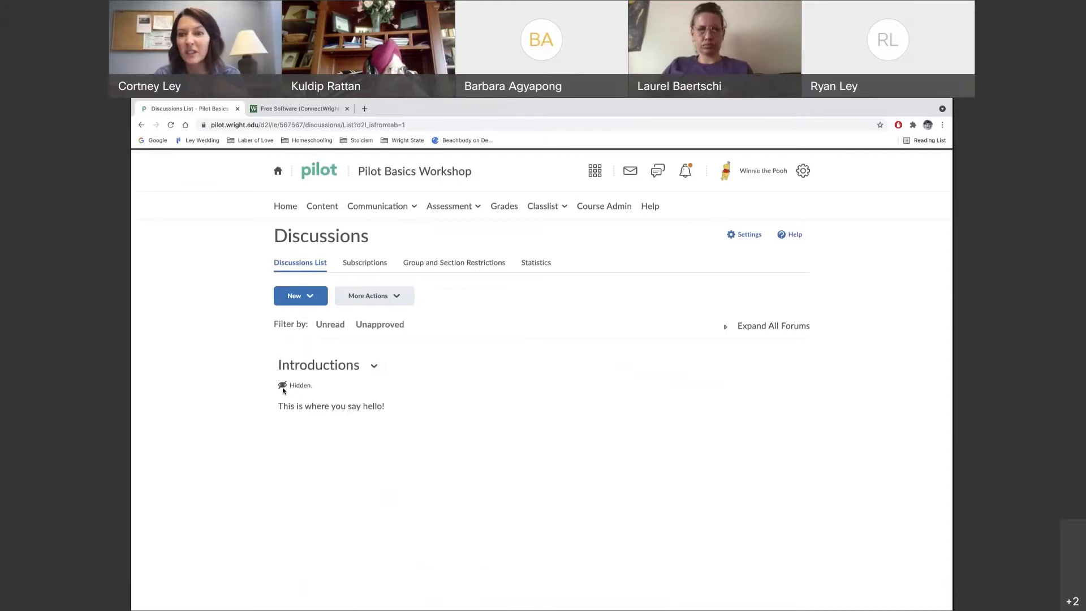
Edit the Introductions forum to clear Hide from Users and add an 8/18/2021 10:27 AM start date
click(374, 366)
click(383, 421)
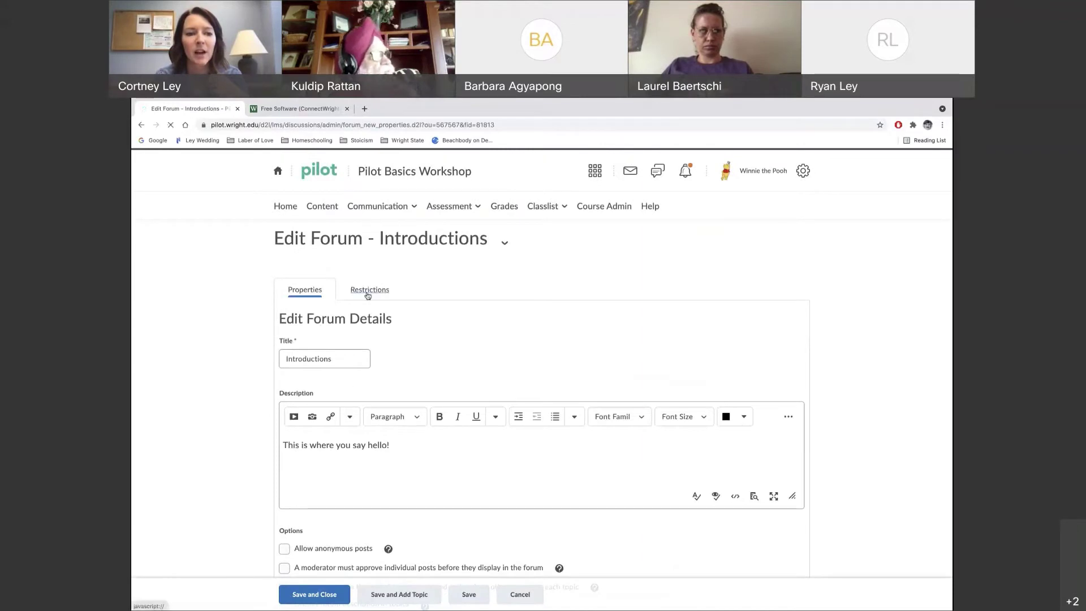
click(369, 291)
click(285, 321)
click(285, 321)
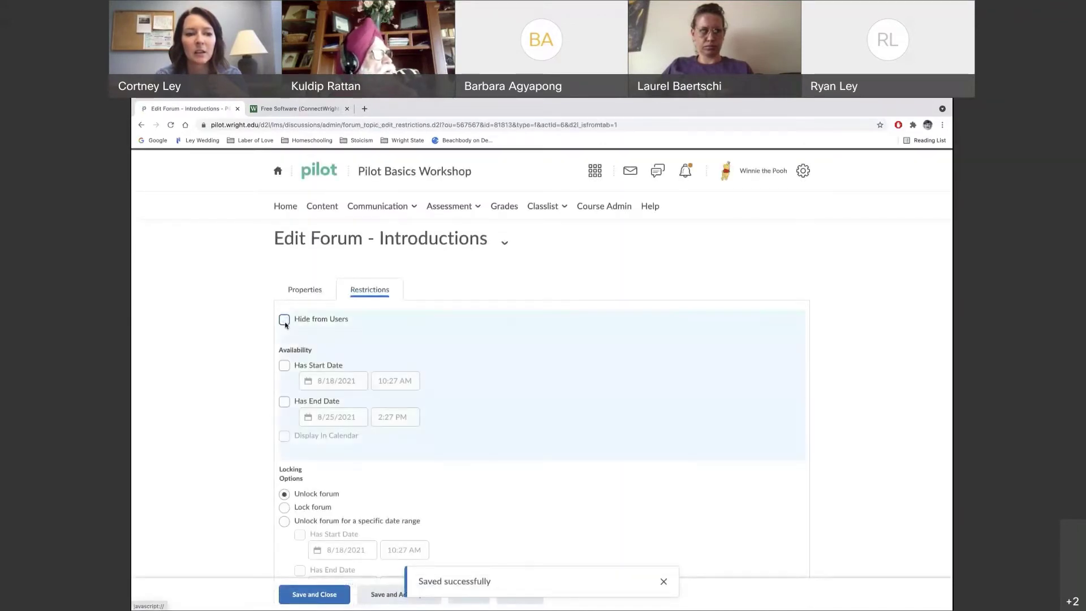
click(284, 366)
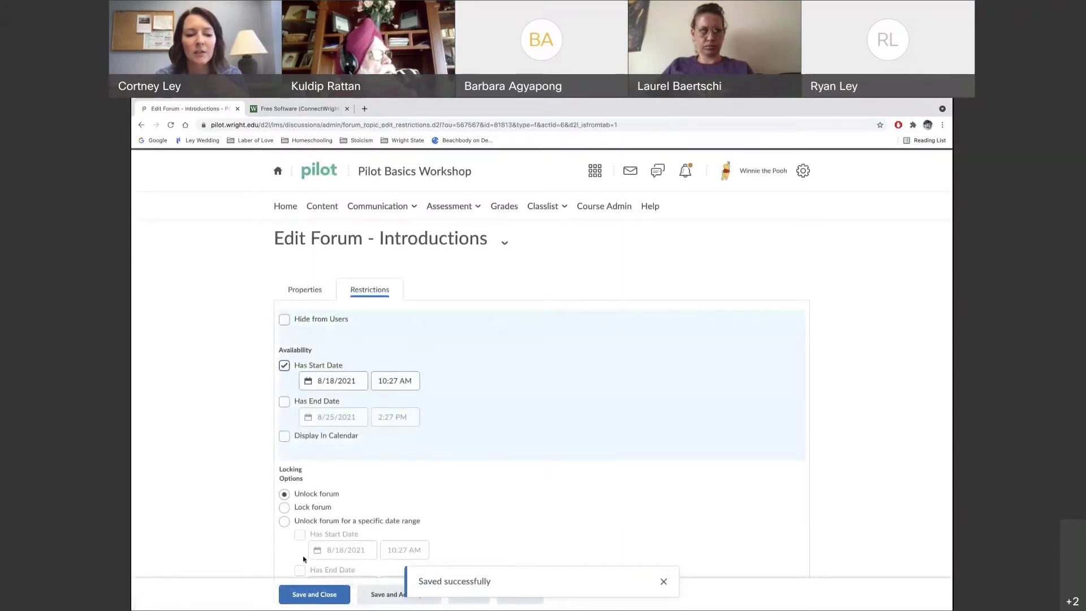
Save the forum and start a new topic titled 'Say Hello Here!', leaving the description empty
click(403, 598)
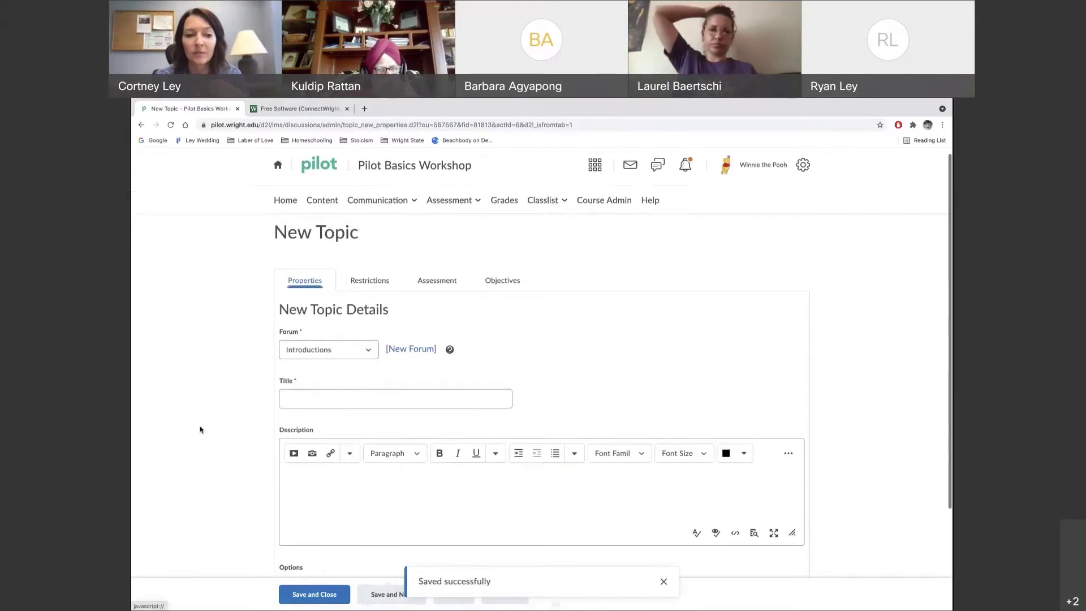
scroll(200, 430, down, 2)
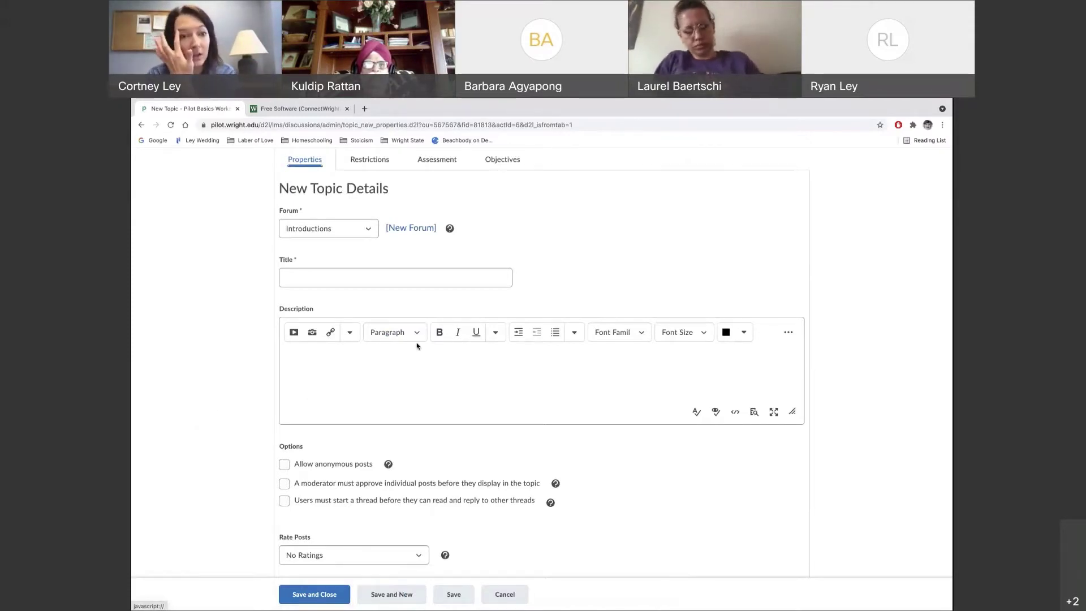
click(297, 276)
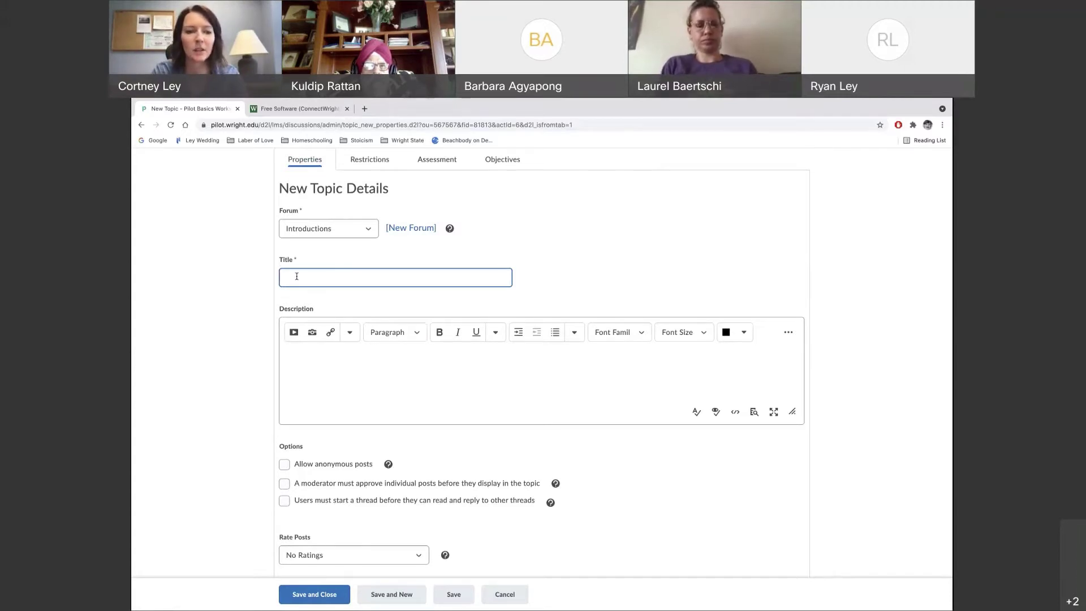
text(Say Hello)
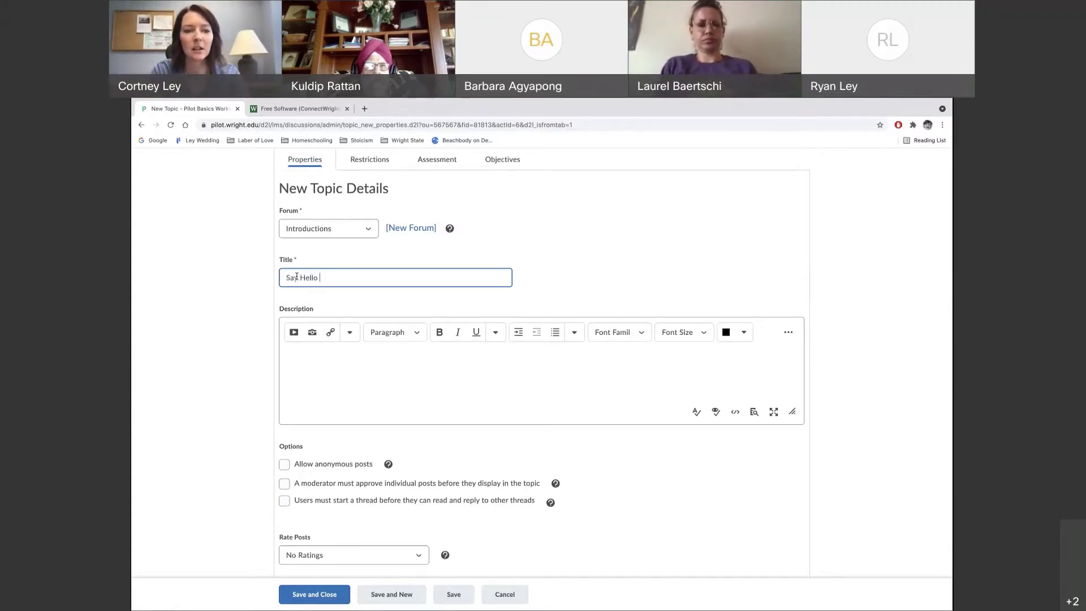
text( Here!)
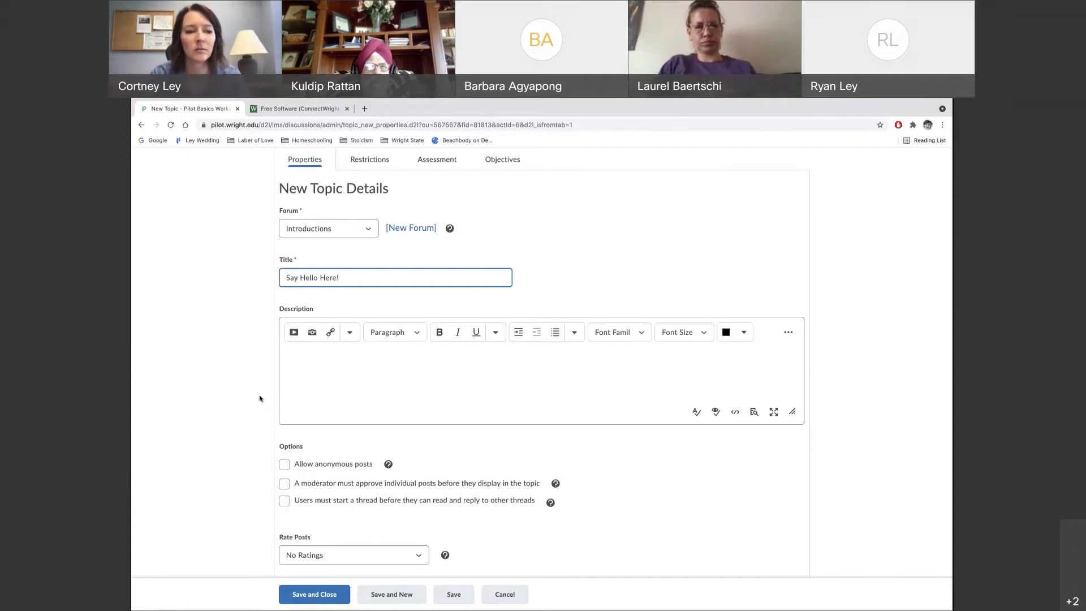
click(302, 361)
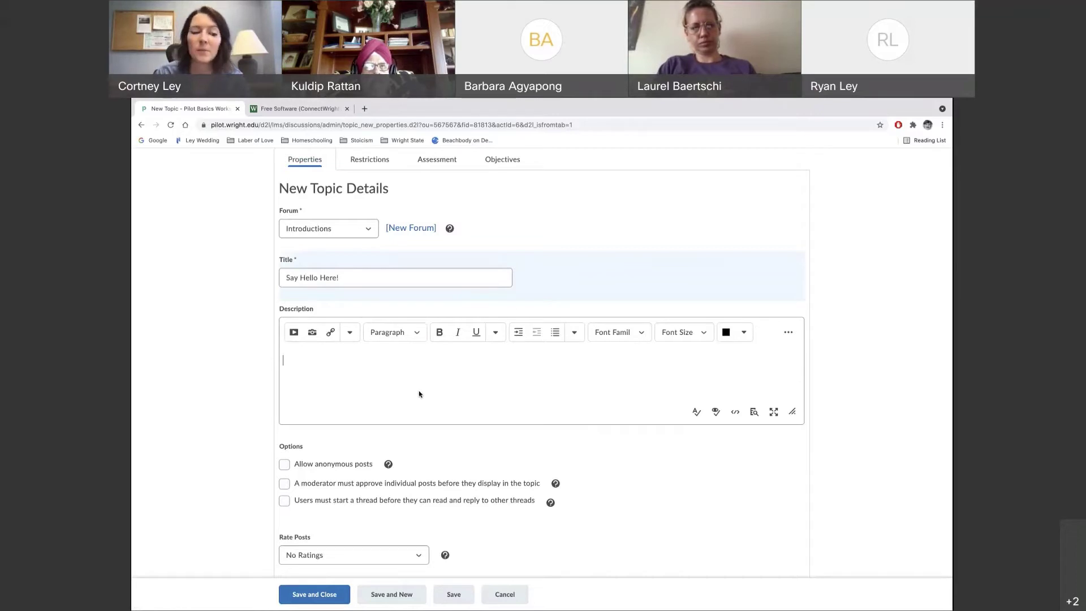
scroll(579, 450, down, 1)
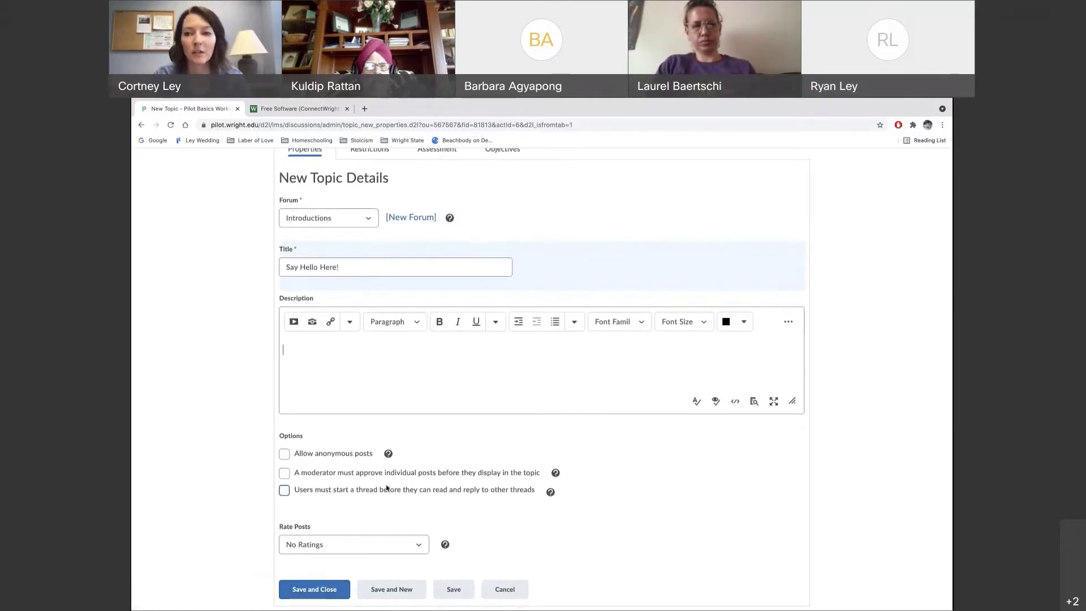
scroll(387, 489, up, 3)
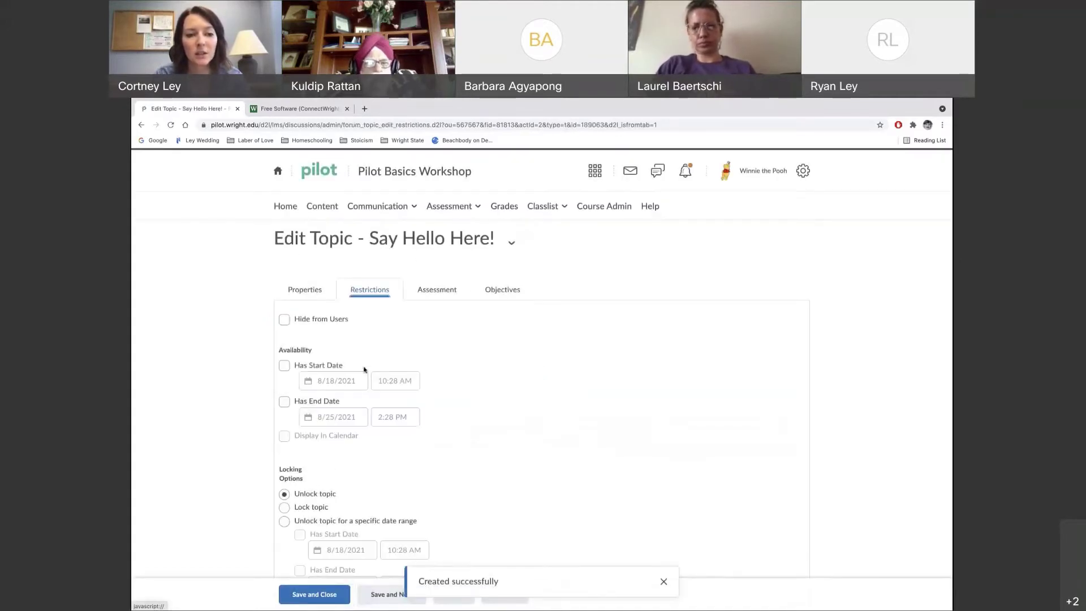
Give the Say Hello Here! topic a start date of 8/18/2021, 10:28 AM
click(286, 365)
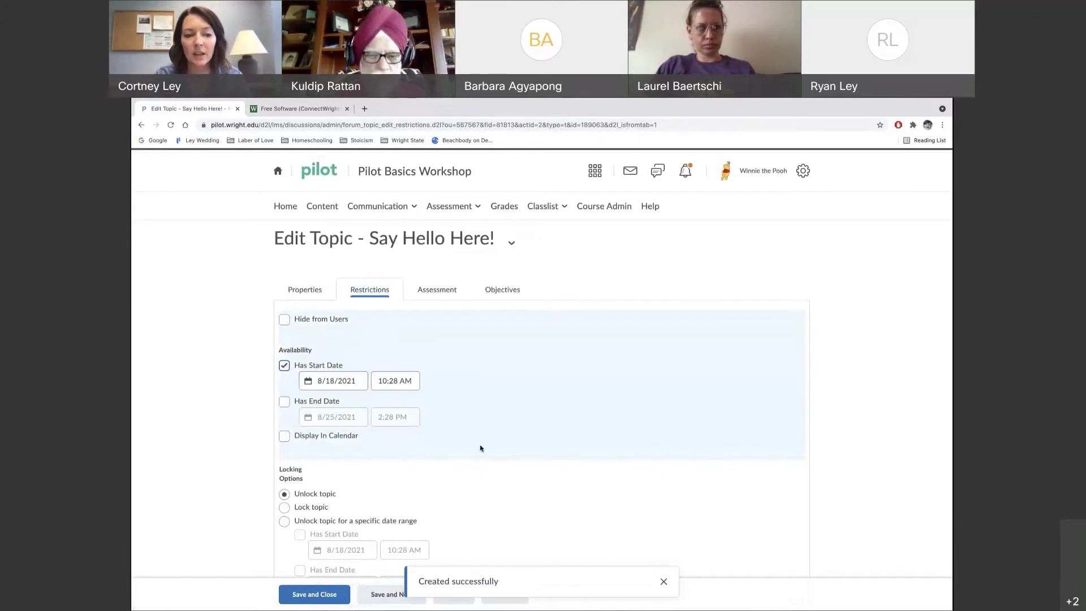
scroll(480, 447, down, 1)
scroll(481, 447, down, 1)
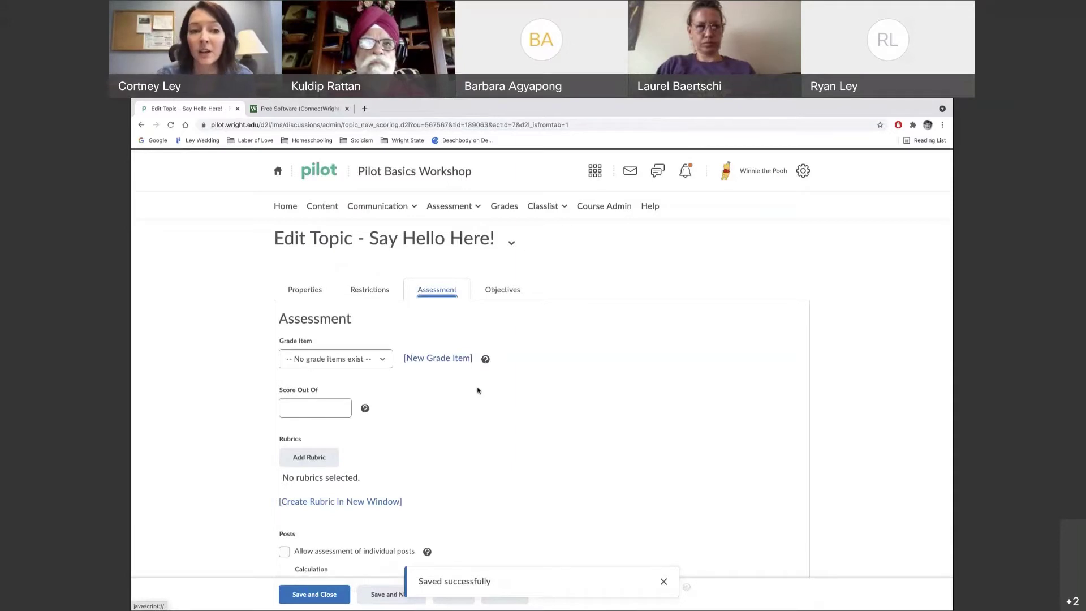
Score the Say Hello Here! topic out of 10 and begin a new grade item for it
scroll(533, 437, down, 1)
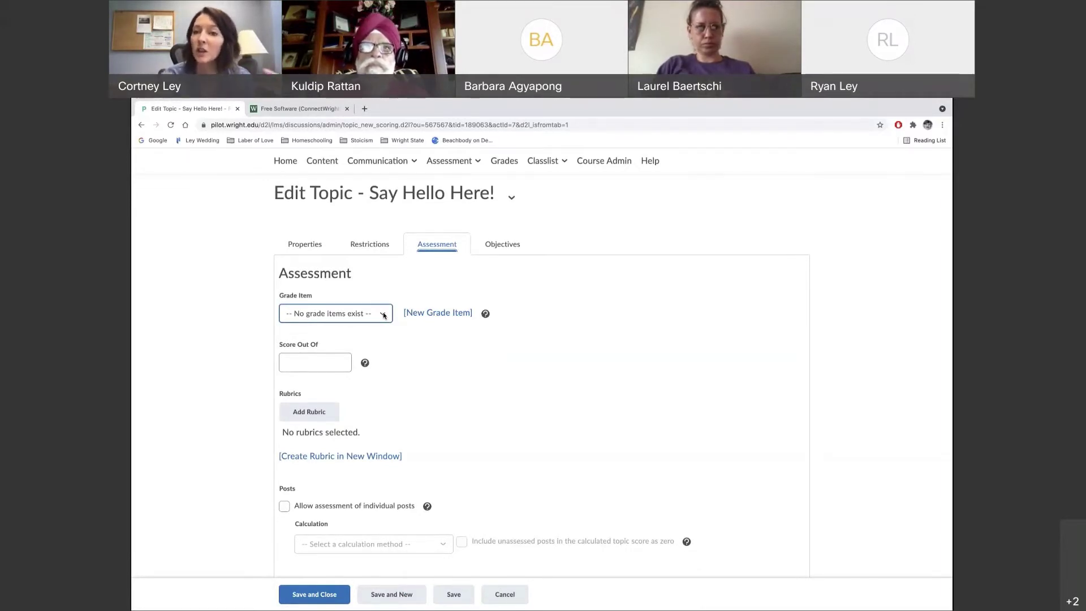
click(311, 366)
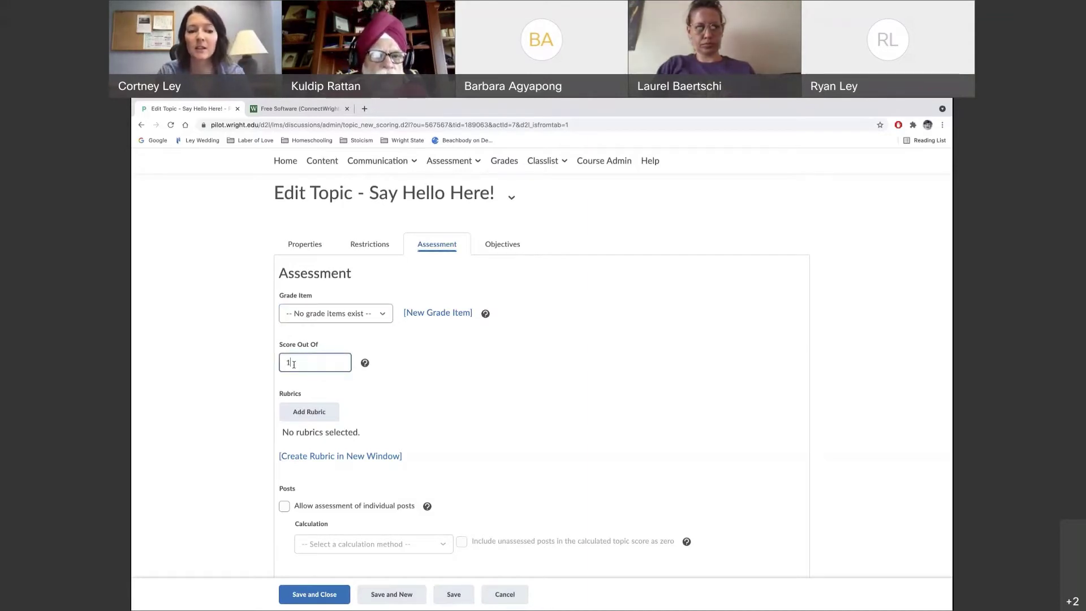
click(436, 314)
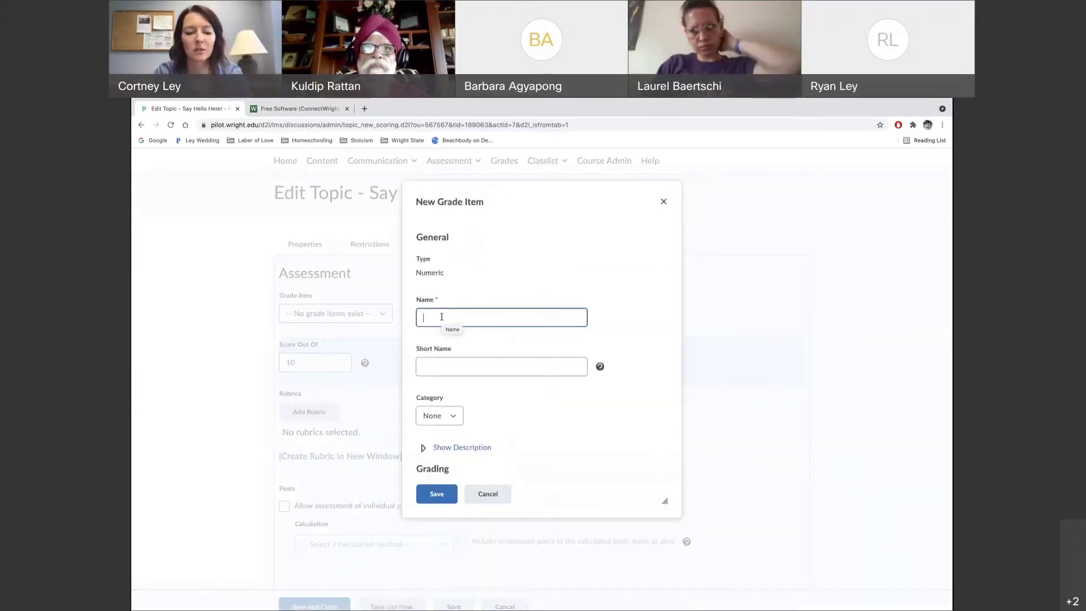
text(Discussion1)
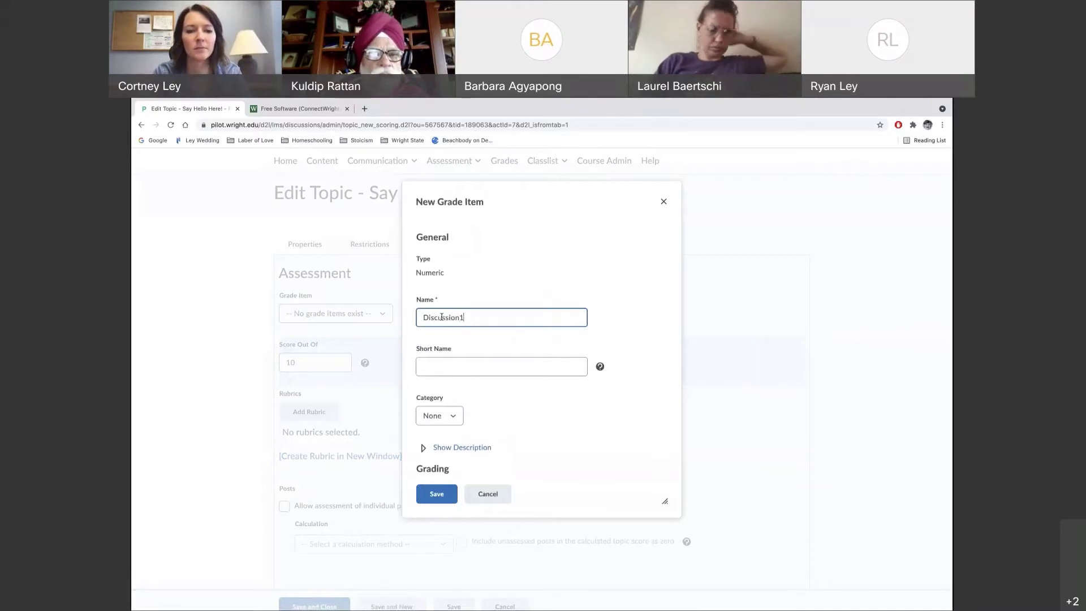
click(447, 415)
click(447, 416)
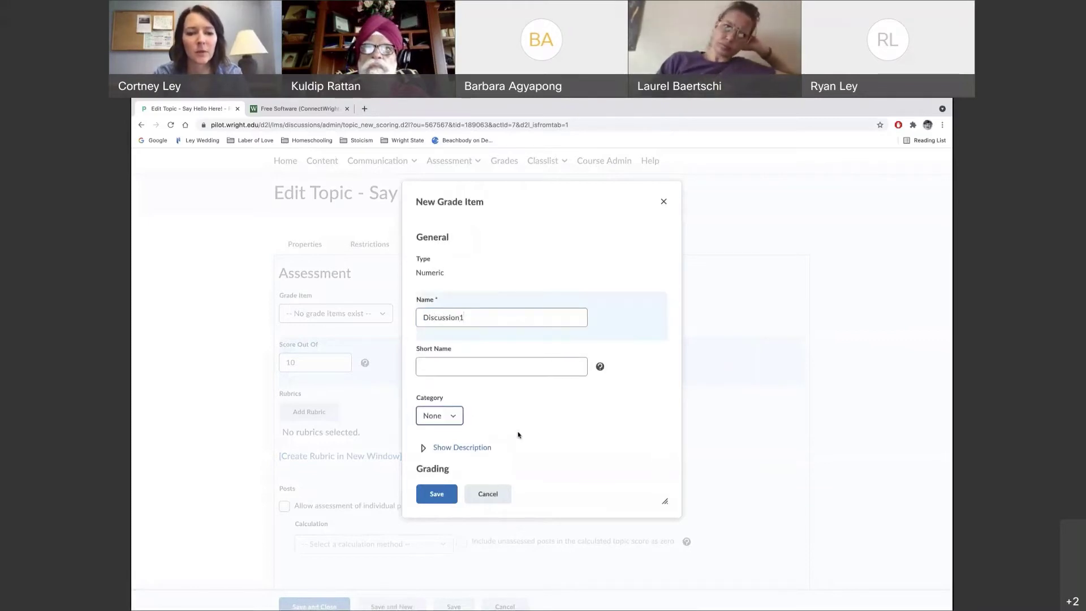
click(445, 500)
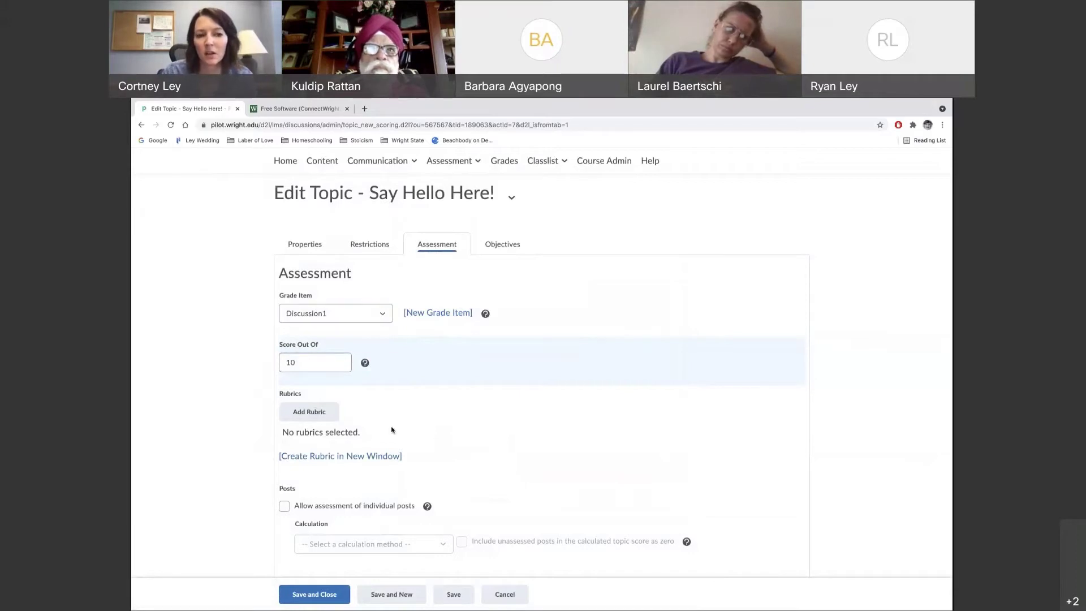
click(357, 314)
click(356, 313)
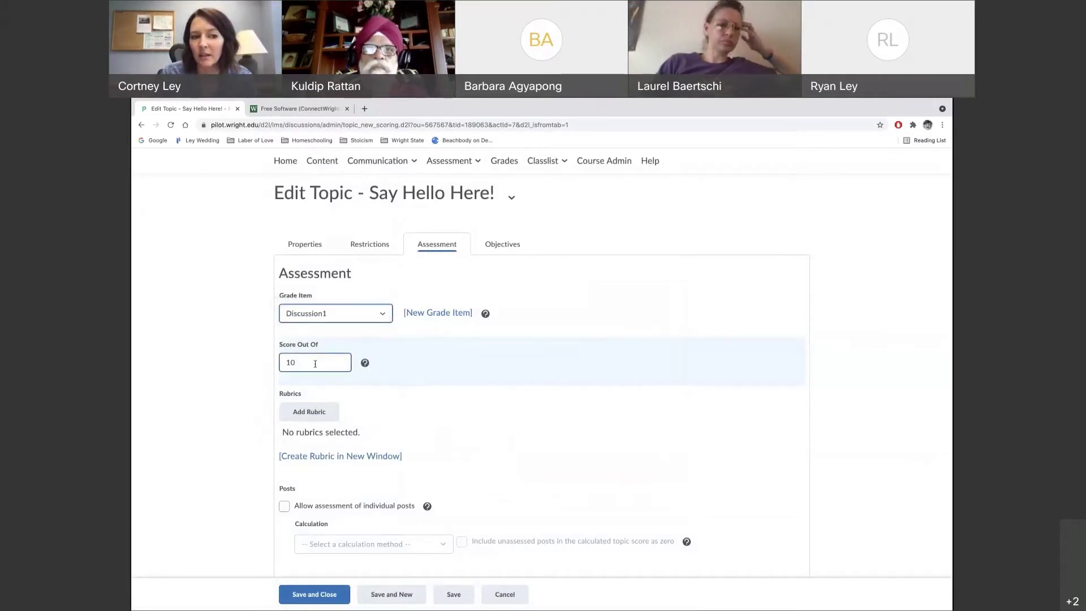
scroll(441, 442, down, 1)
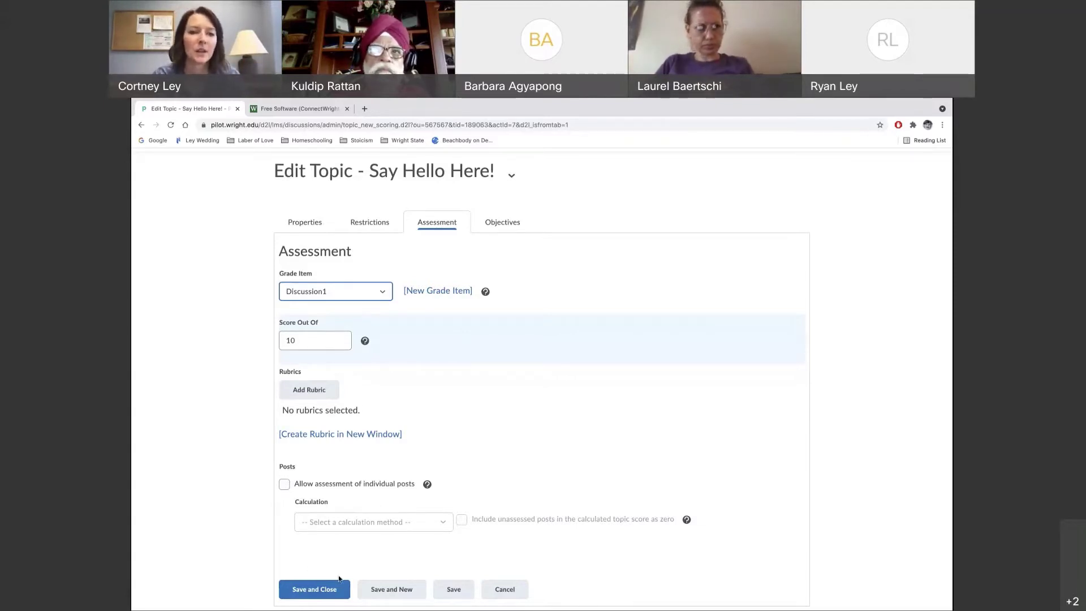
Review the Objectives settings, then save and close the Say Hello Here! topic
click(505, 223)
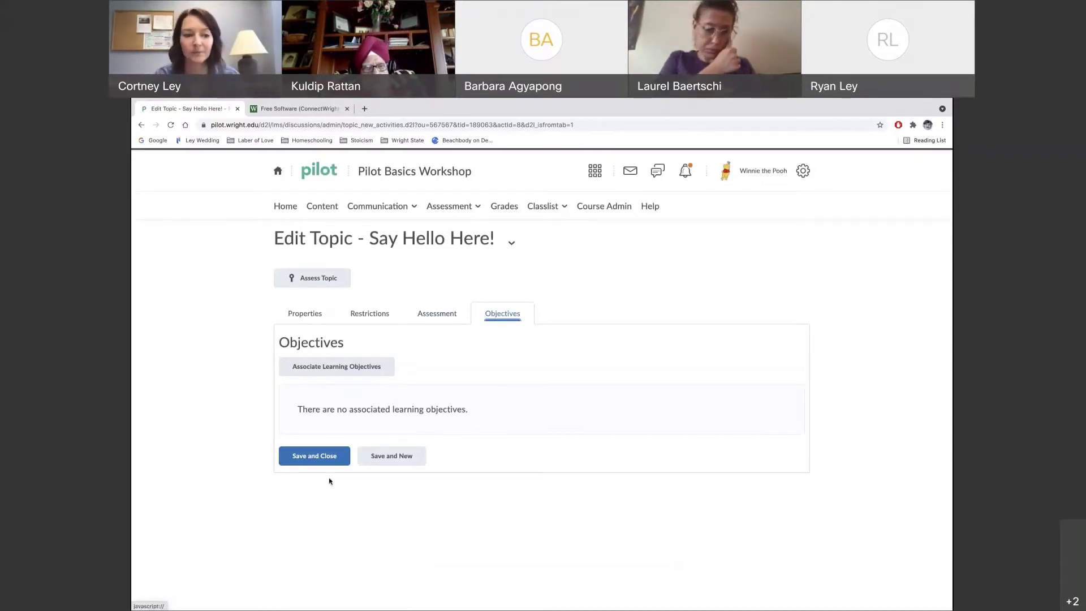
click(308, 459)
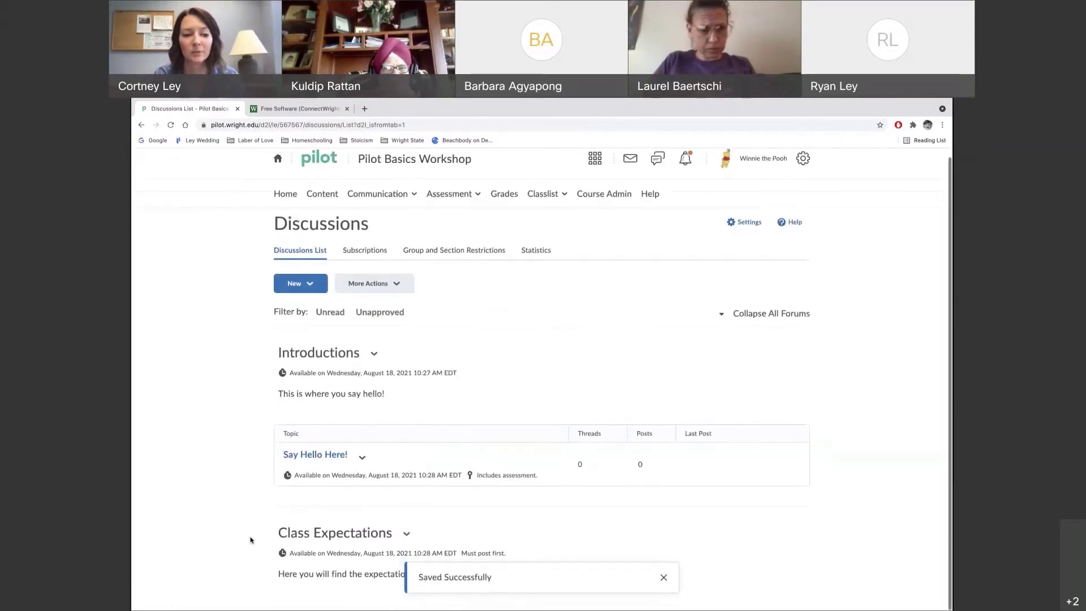
click(663, 581)
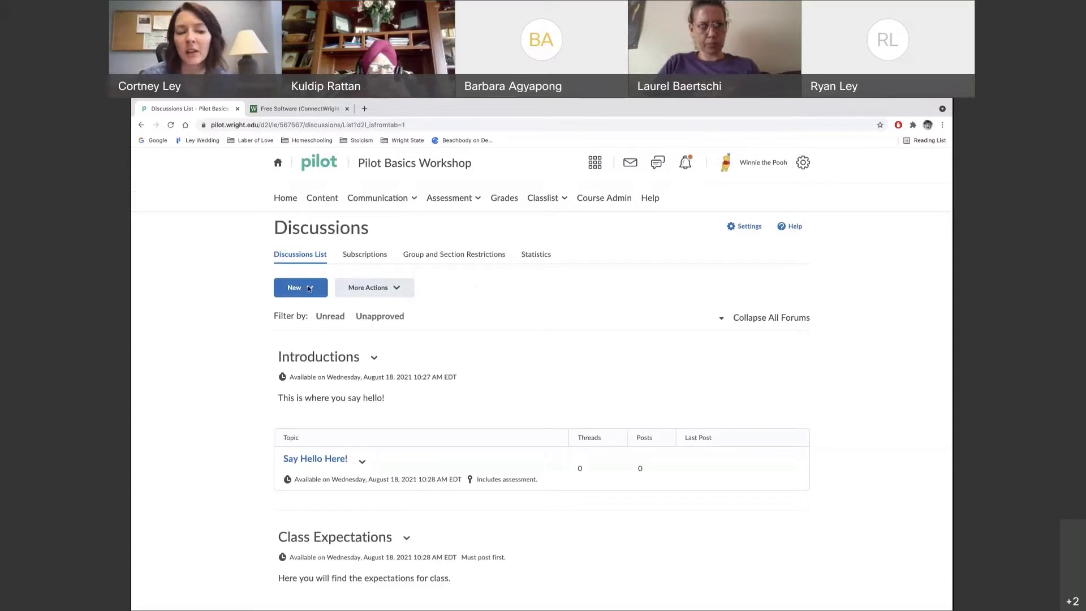
Start a new discussion topic from the New menu
click(309, 288)
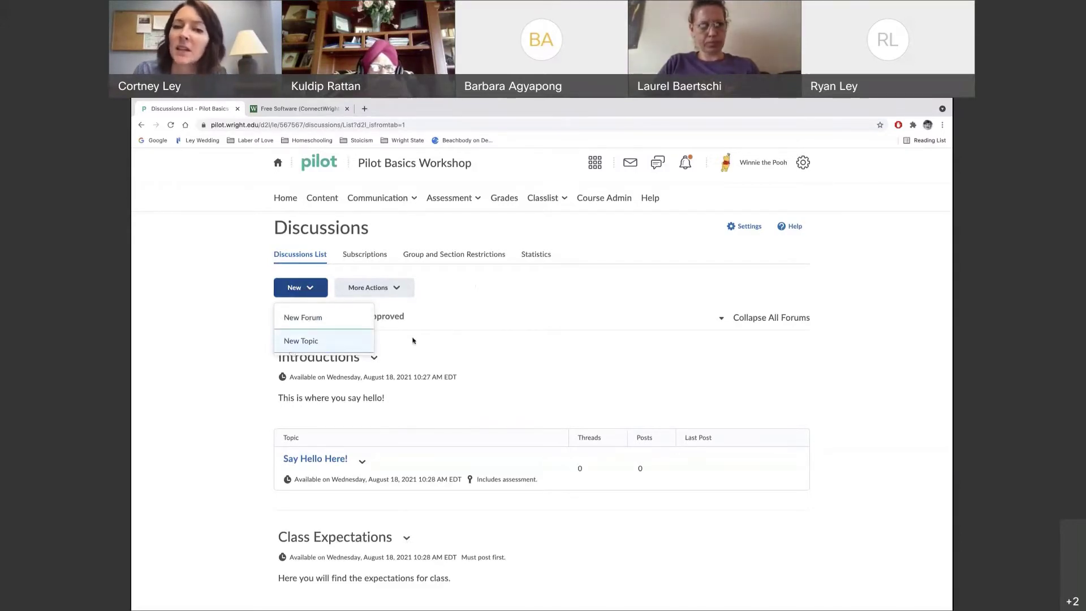
click(413, 340)
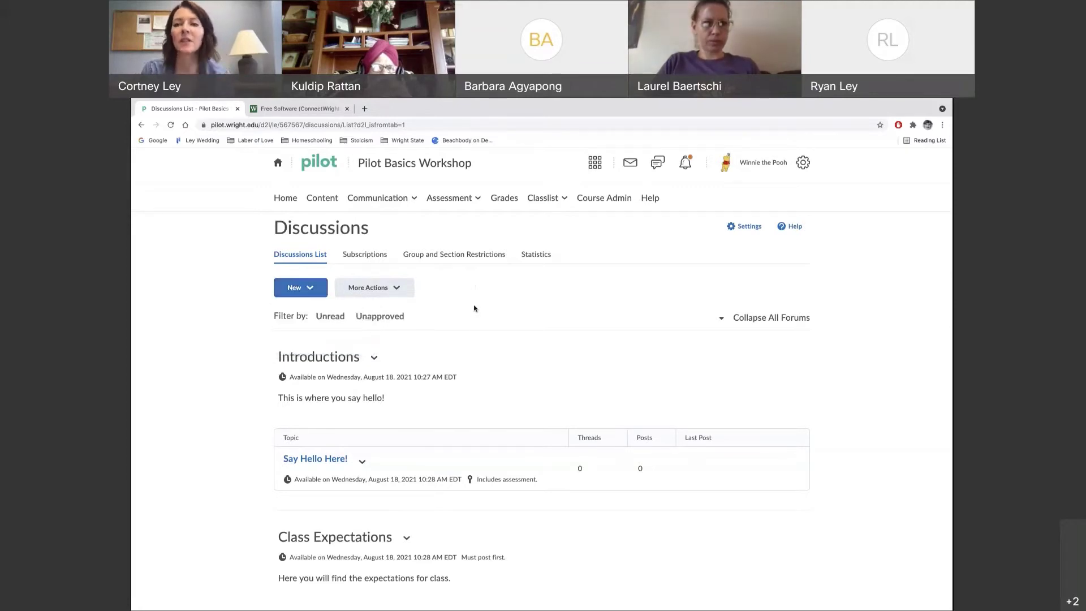
click(319, 288)
click(304, 339)
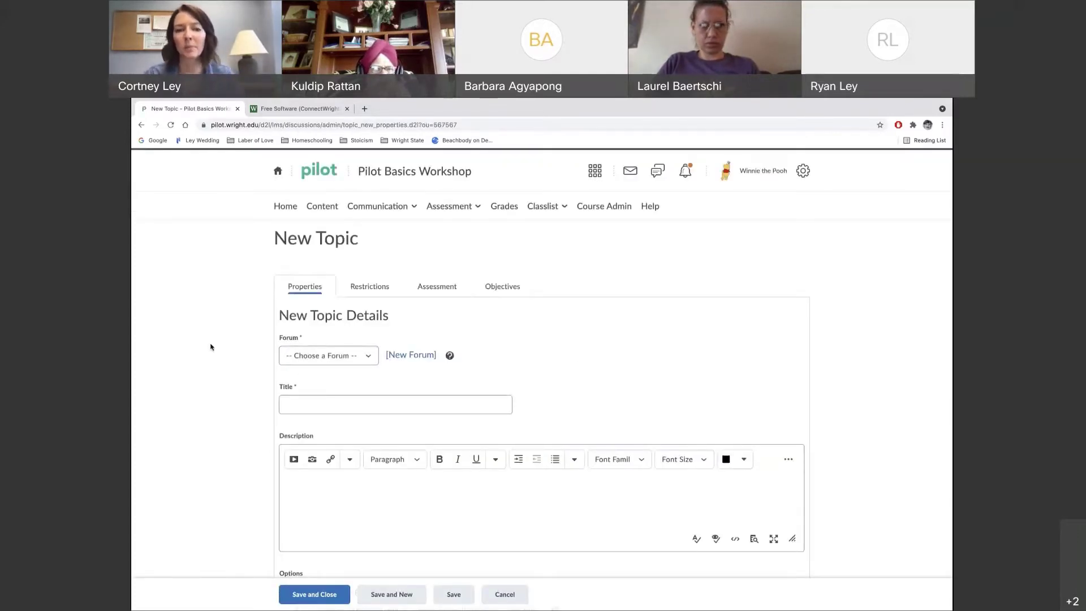
click(352, 358)
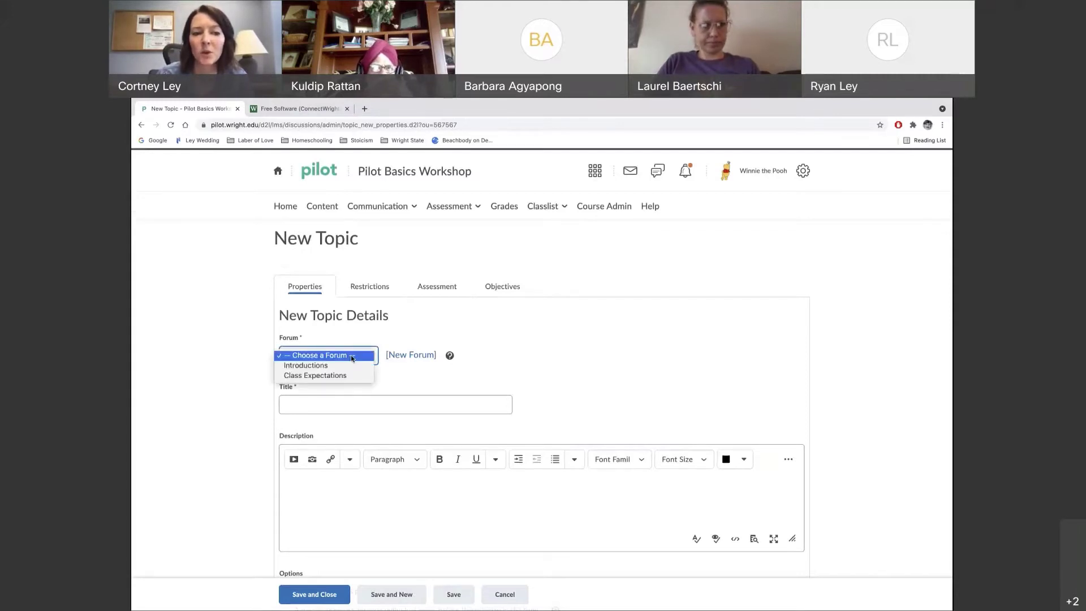
click(390, 335)
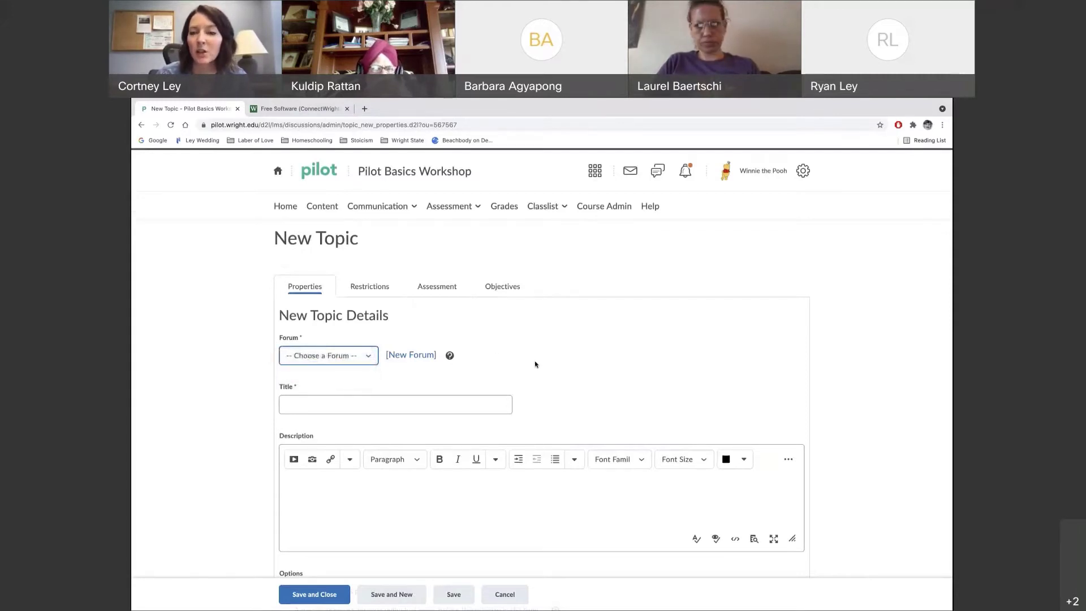
scroll(535, 364, down, 3)
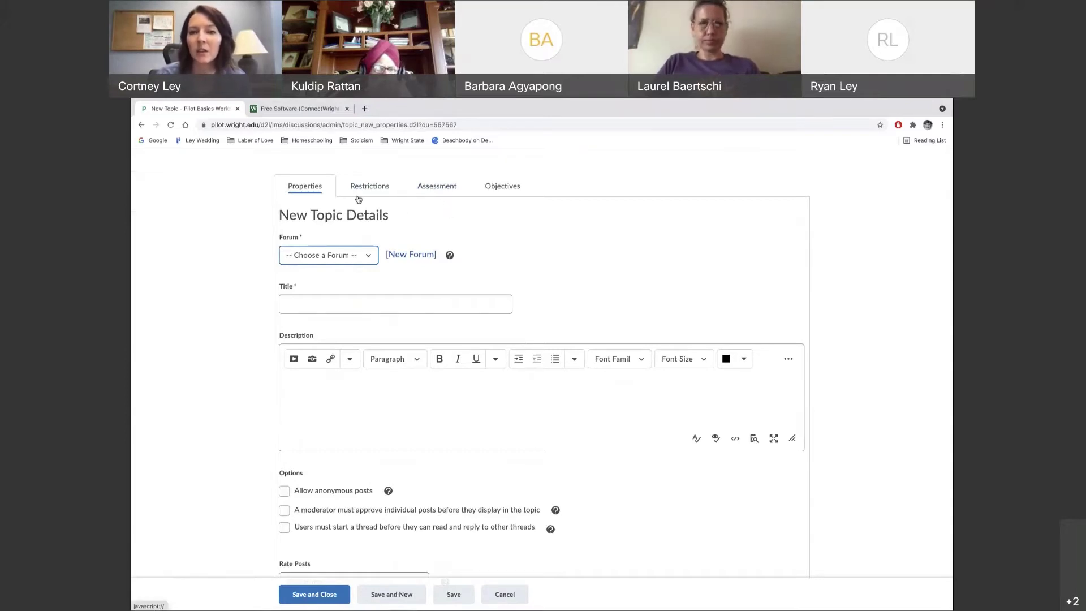
Place the topic in the Introductions forum, title it 'Hello again', and save it
click(437, 192)
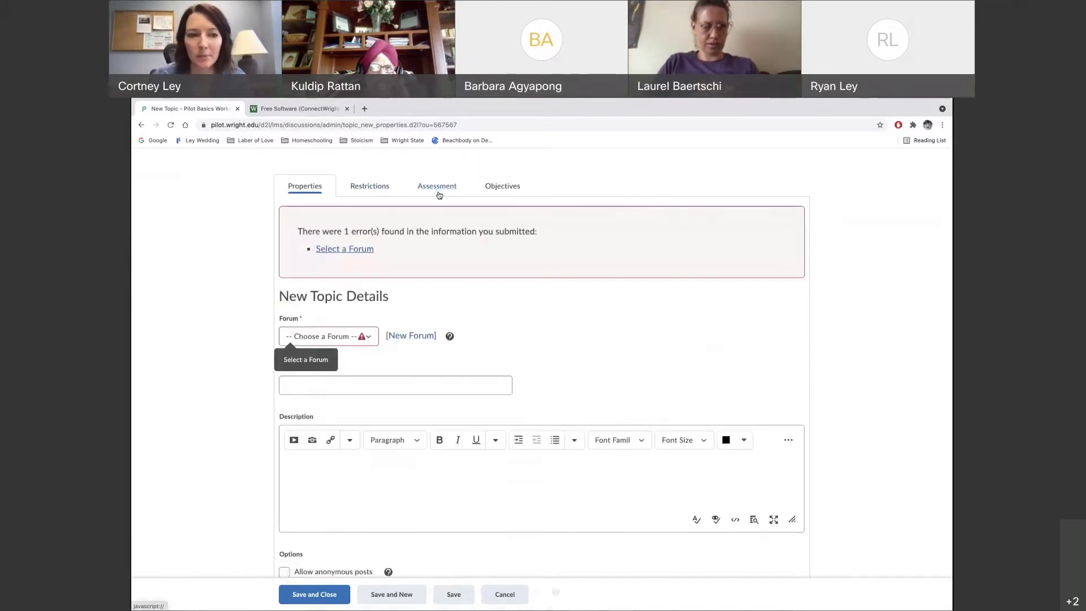
click(328, 339)
click(324, 348)
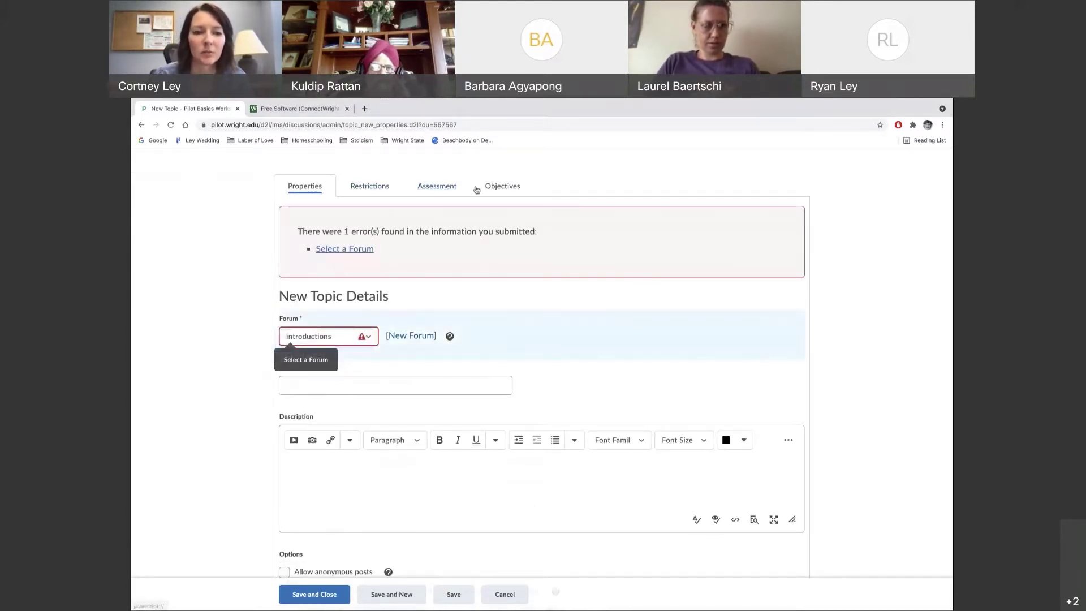
click(347, 393)
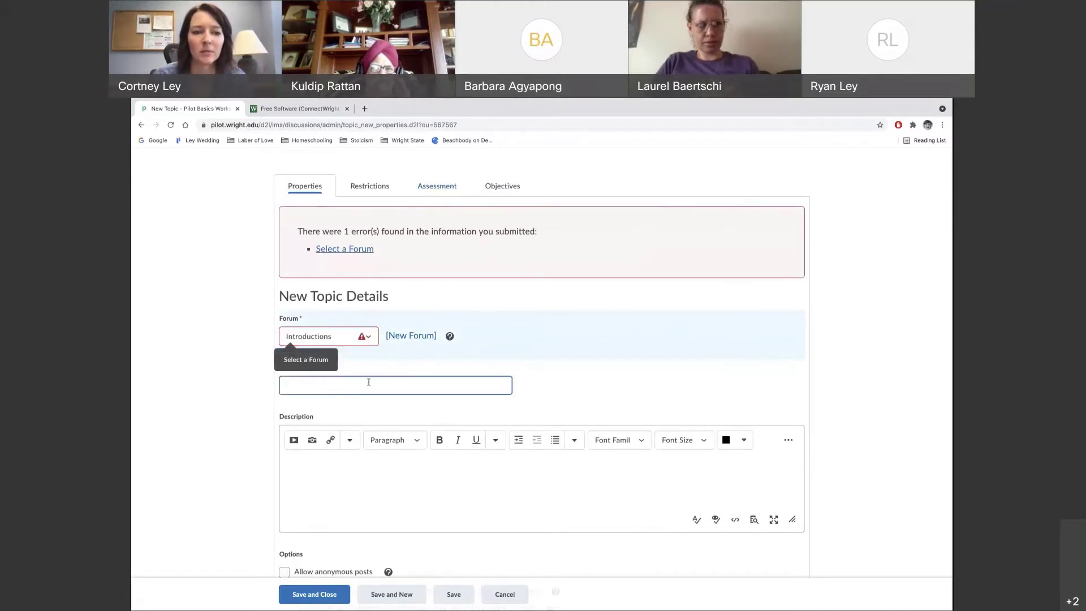
text(Hello agsin)
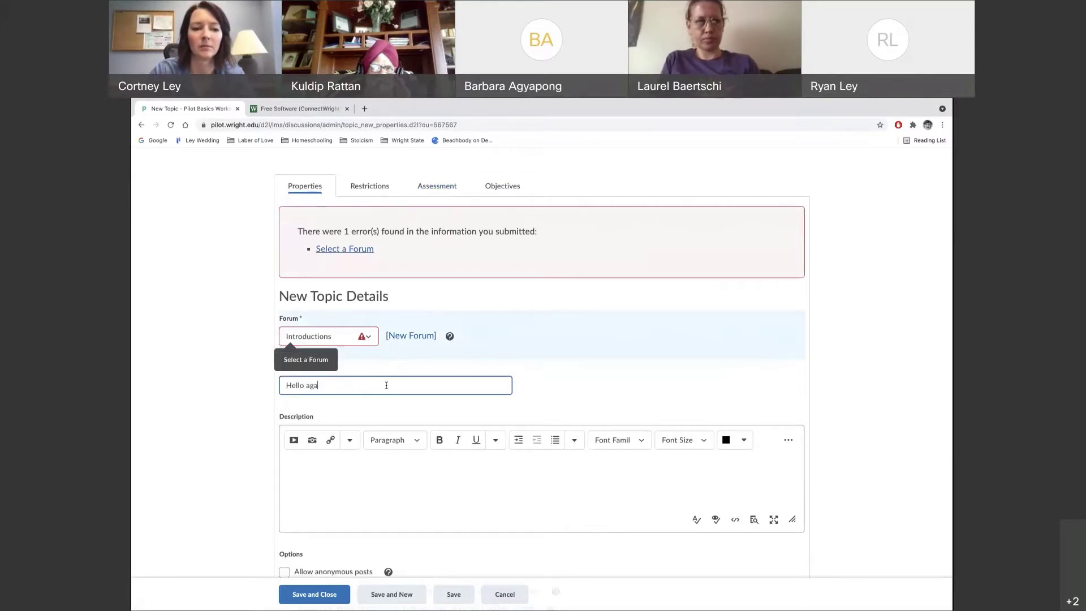
text(in)
click(533, 376)
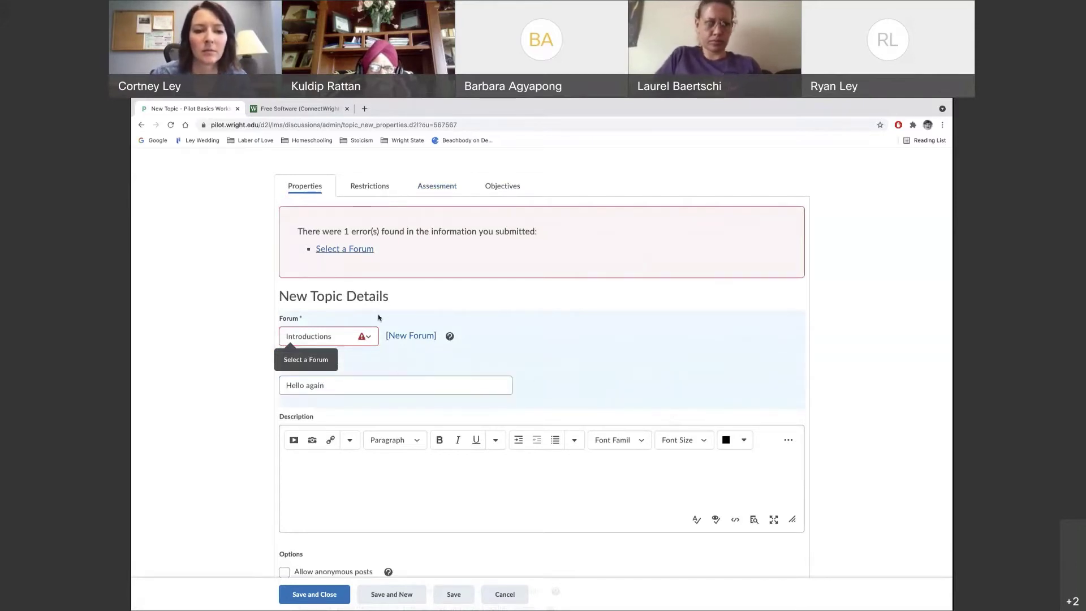
click(438, 189)
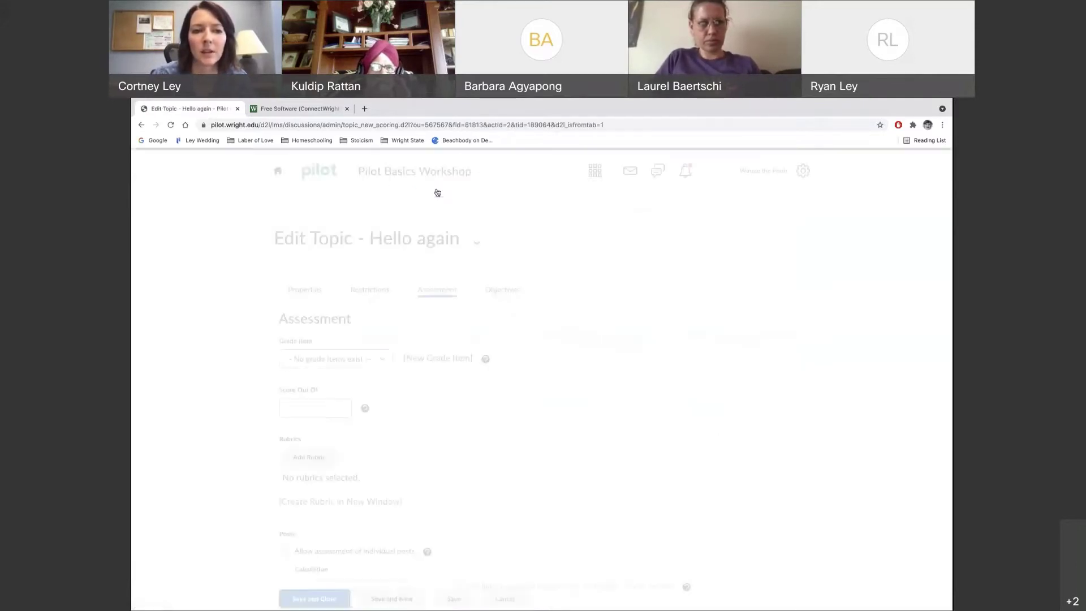
Confirm no grade items exist for Hello again, leave it unscored, and cancel back to Discussions
scroll(492, 415, down, 1)
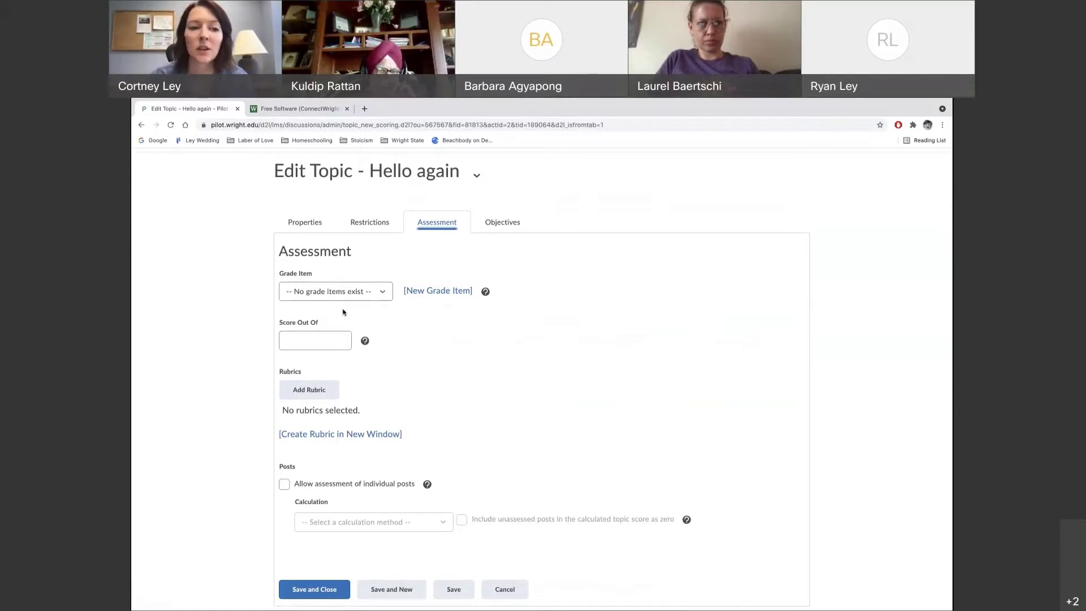
click(384, 296)
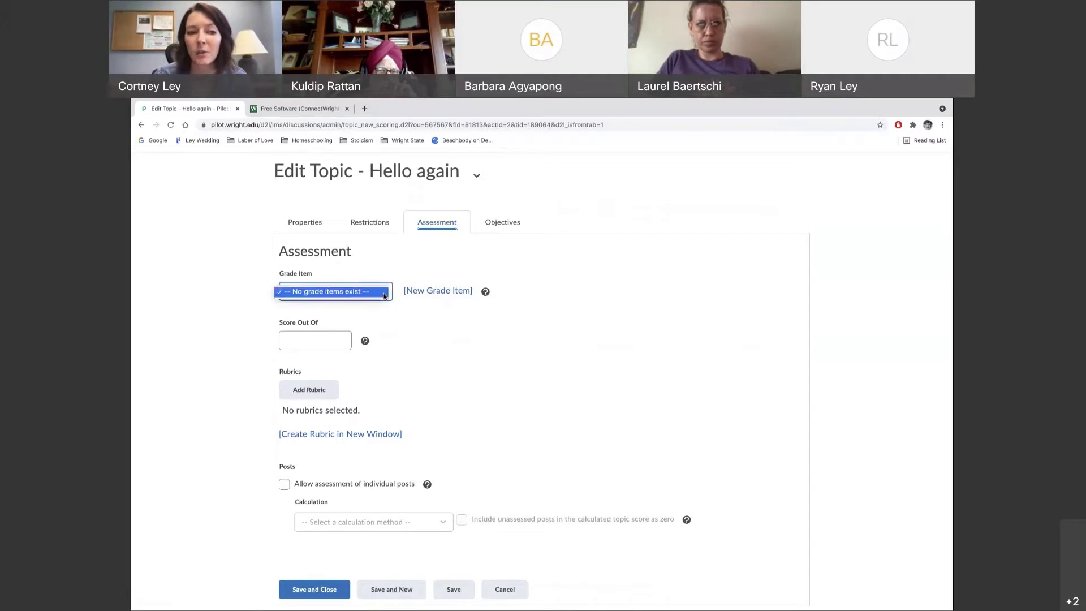
click(370, 292)
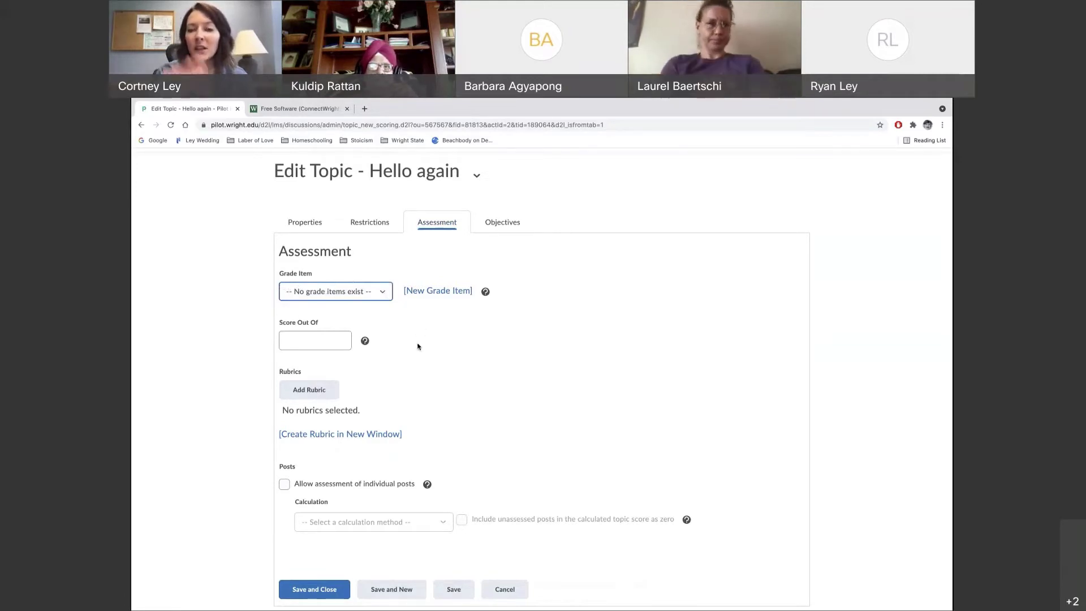
click(322, 344)
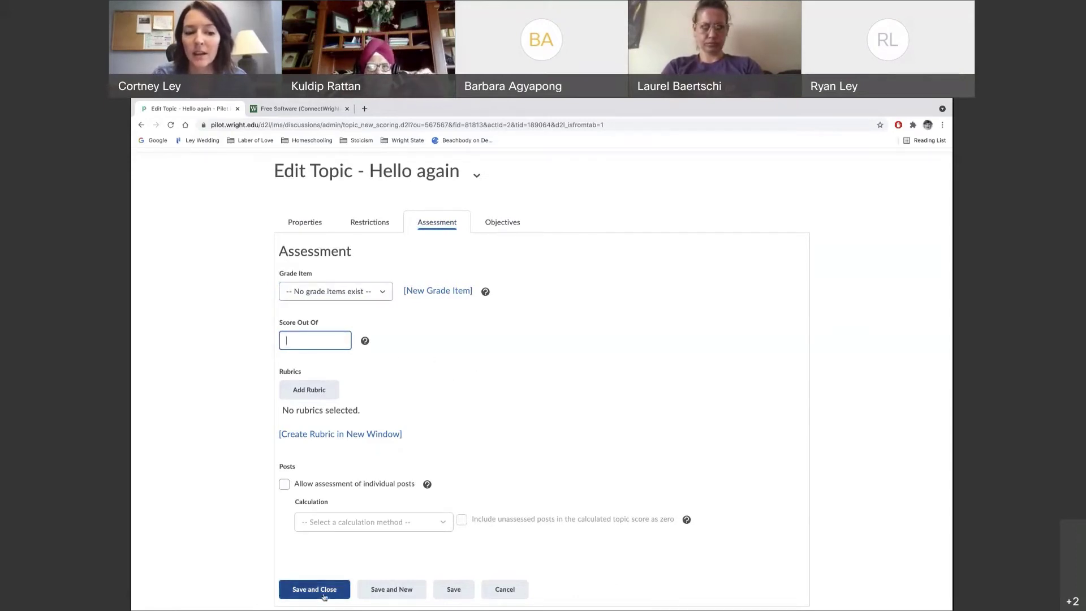
click(505, 590)
click(378, 206)
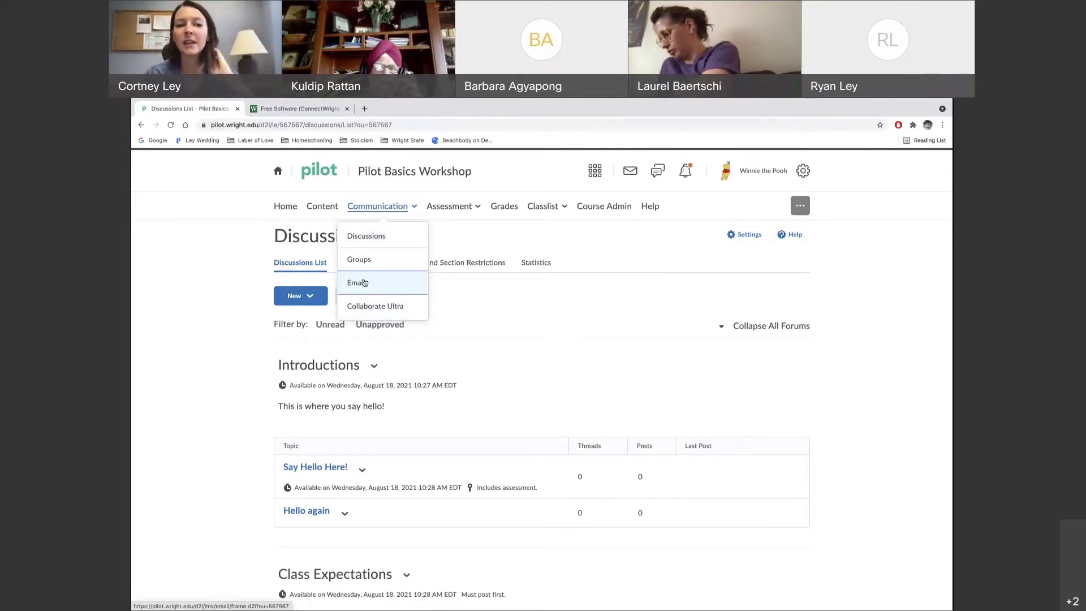
Open the course Email compose page and place the cursor in the To field
click(365, 282)
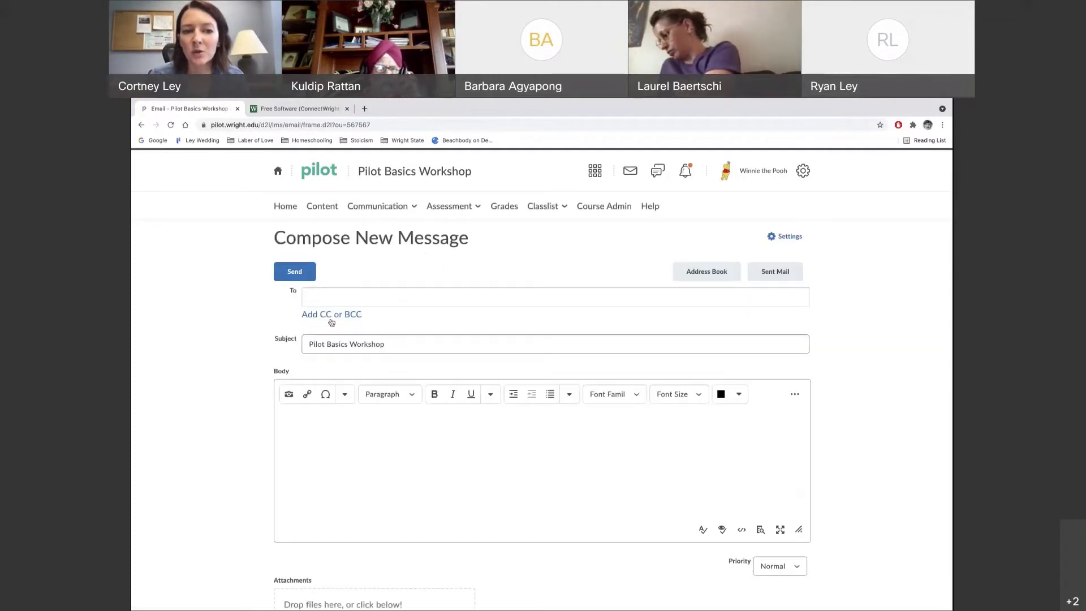
click(319, 296)
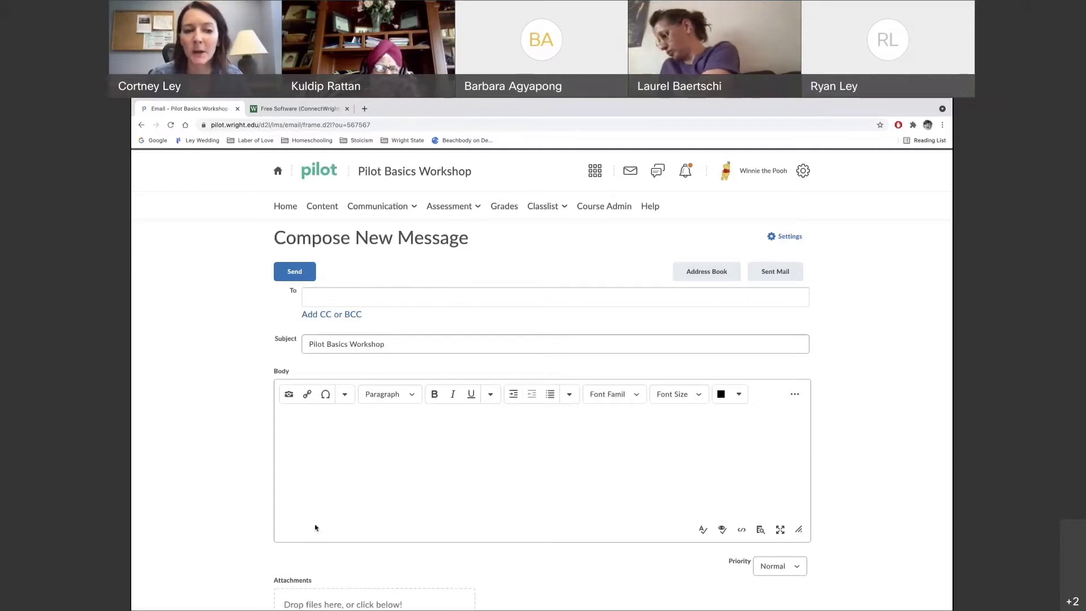
scroll(303, 545, down, 2)
scroll(396, 424, up, 2)
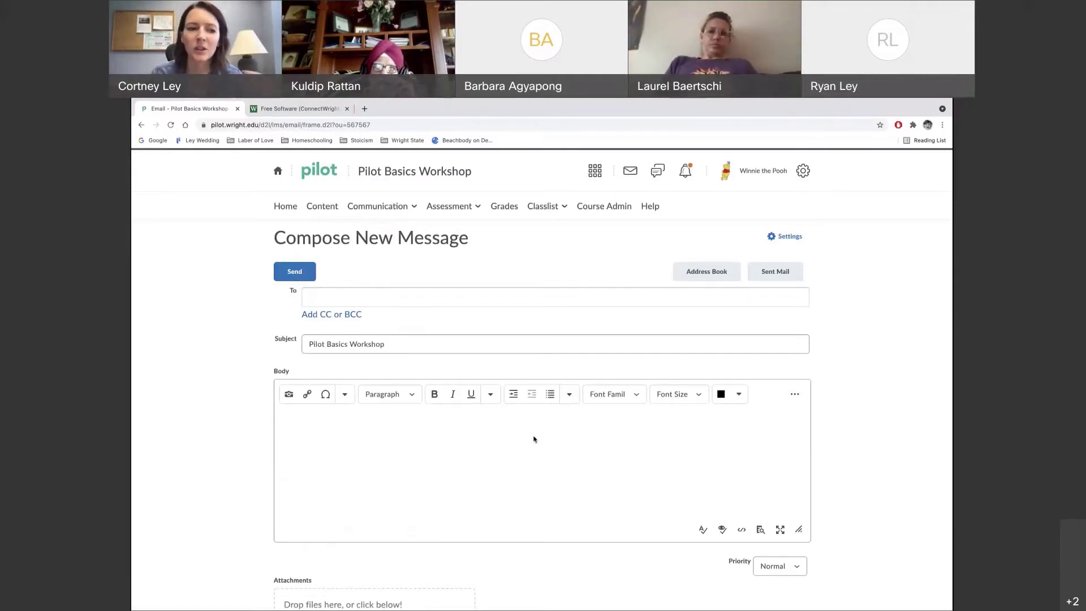
scroll(533, 440, down, 2)
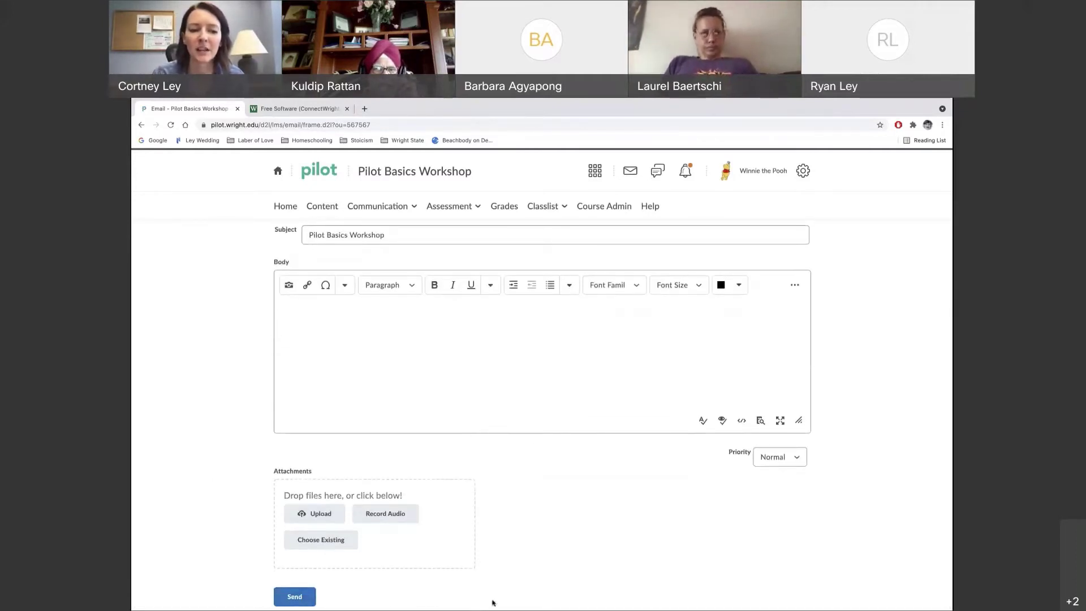
scroll(575, 490, up, 2)
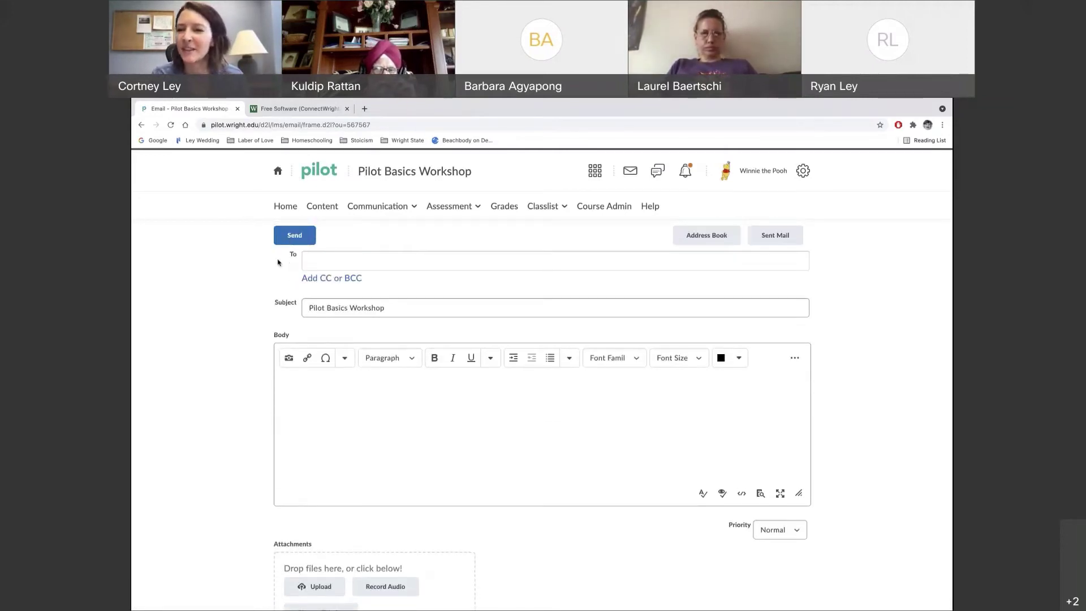
scroll(277, 268, up, 1)
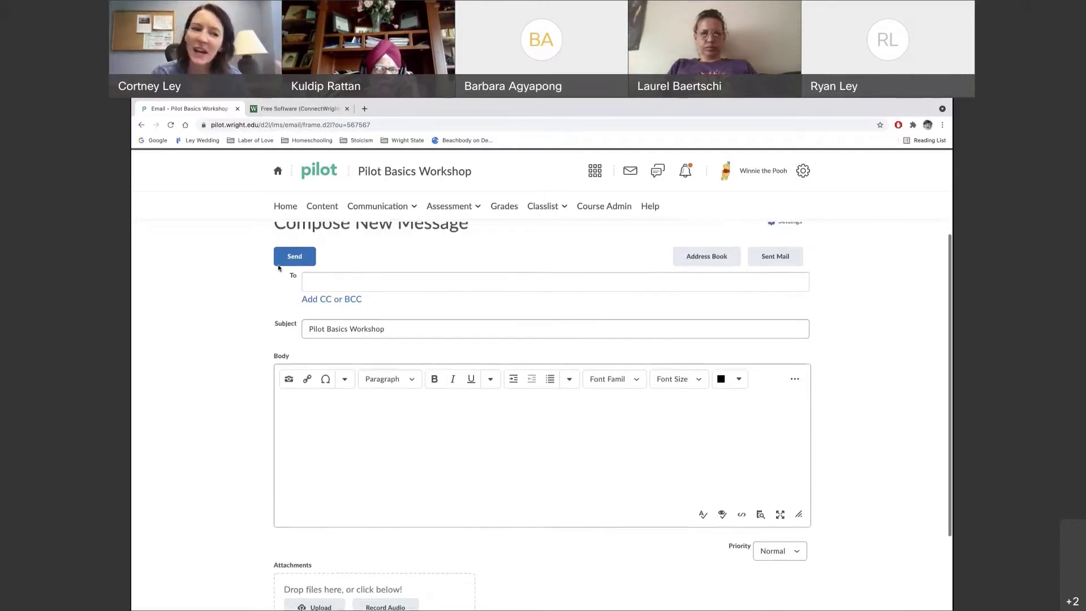
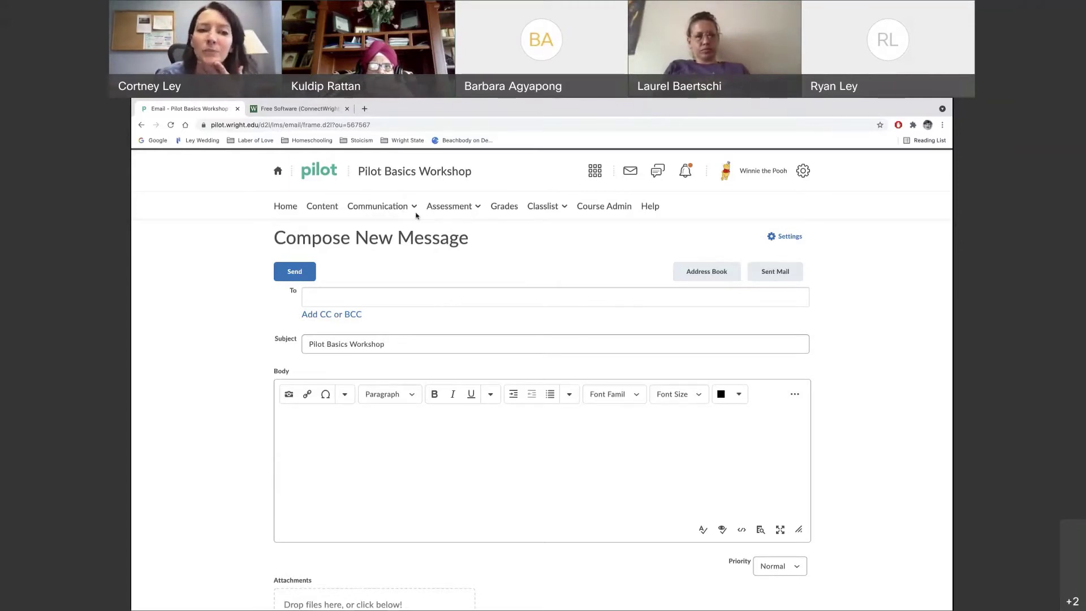
Open the Classlist menu in the course navbar to reach the class list
click(563, 208)
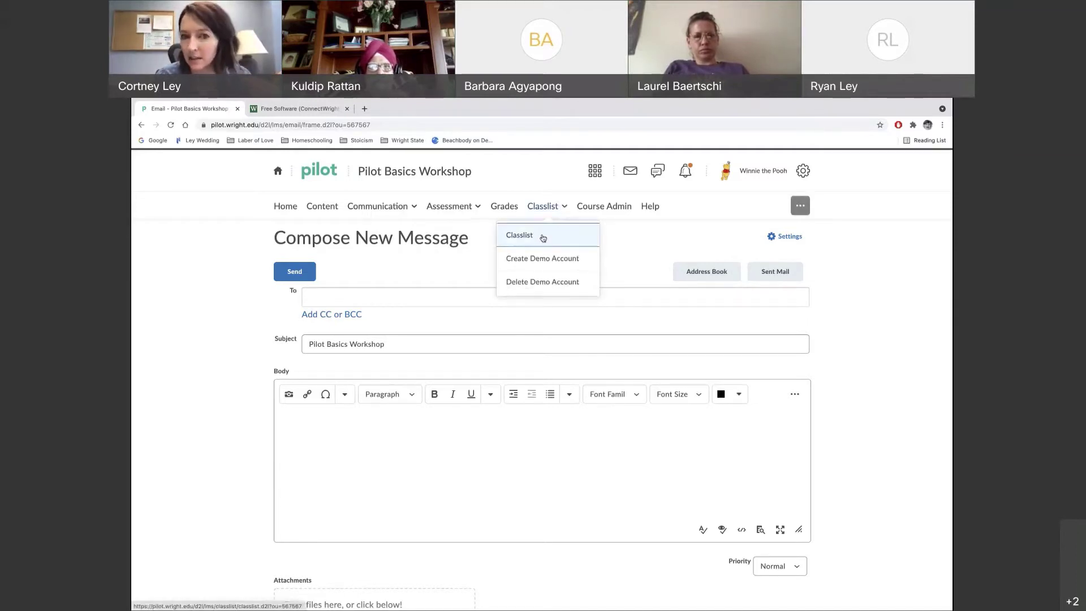
Go to the course Classlist and open the Email Classlist page
click(543, 238)
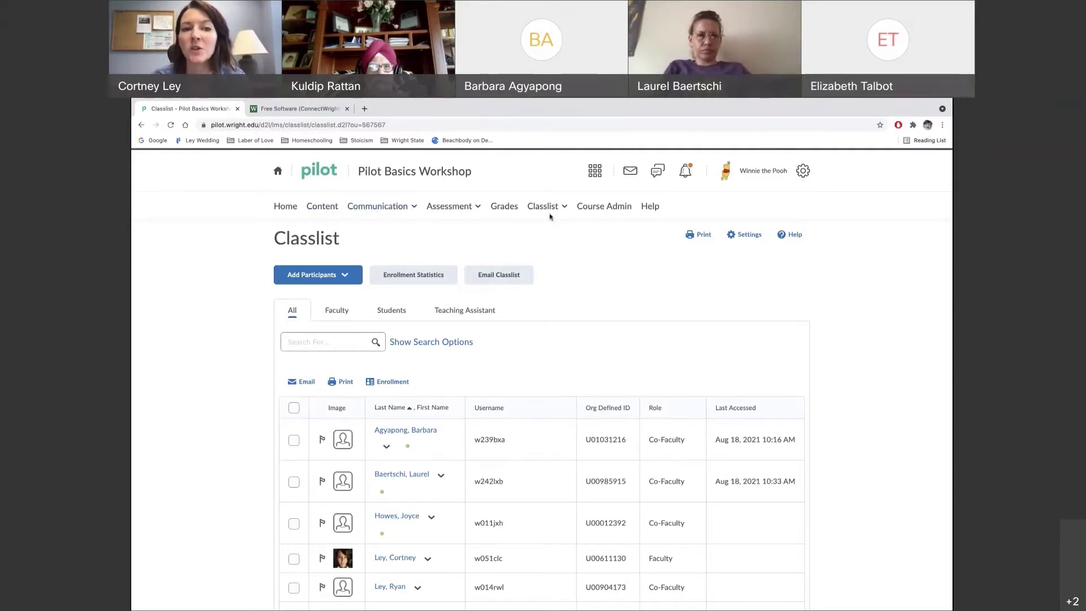
click(501, 284)
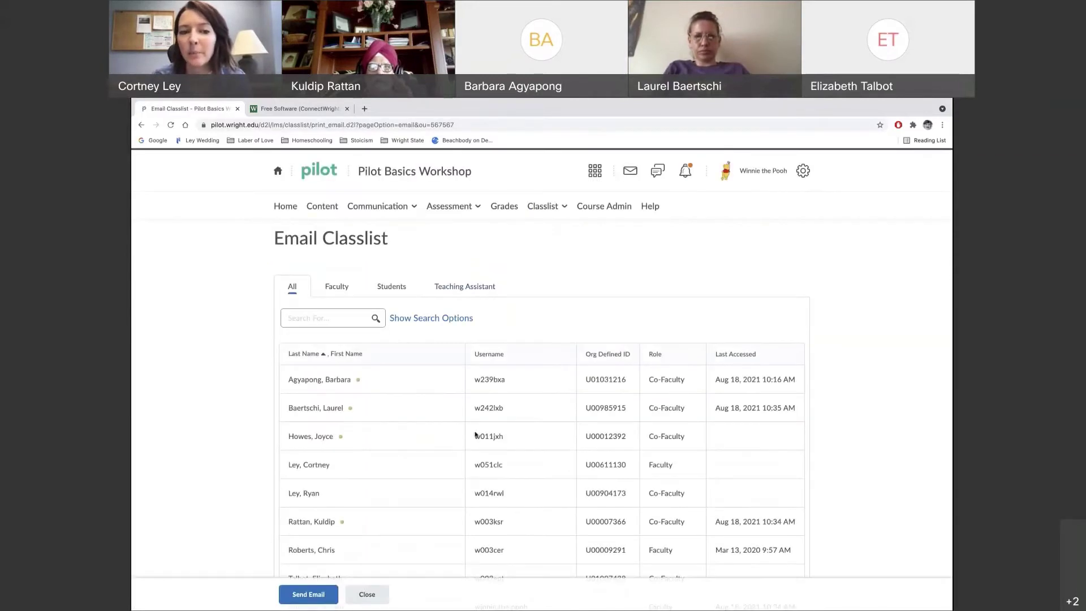
Start a new message to all listed participants, with everyone in Bcc
scroll(476, 433, down, 3)
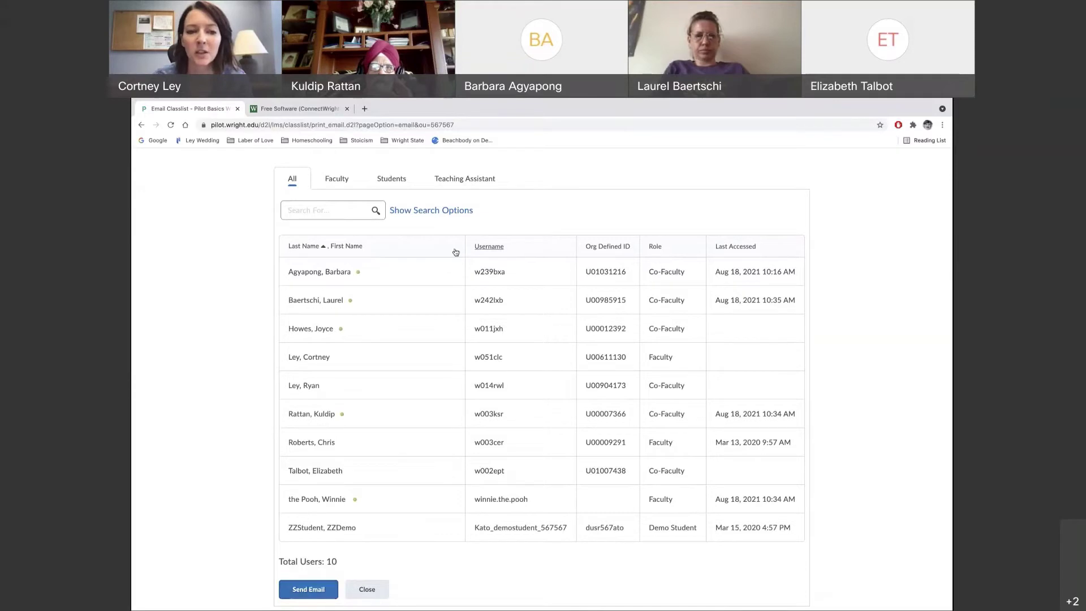
click(309, 590)
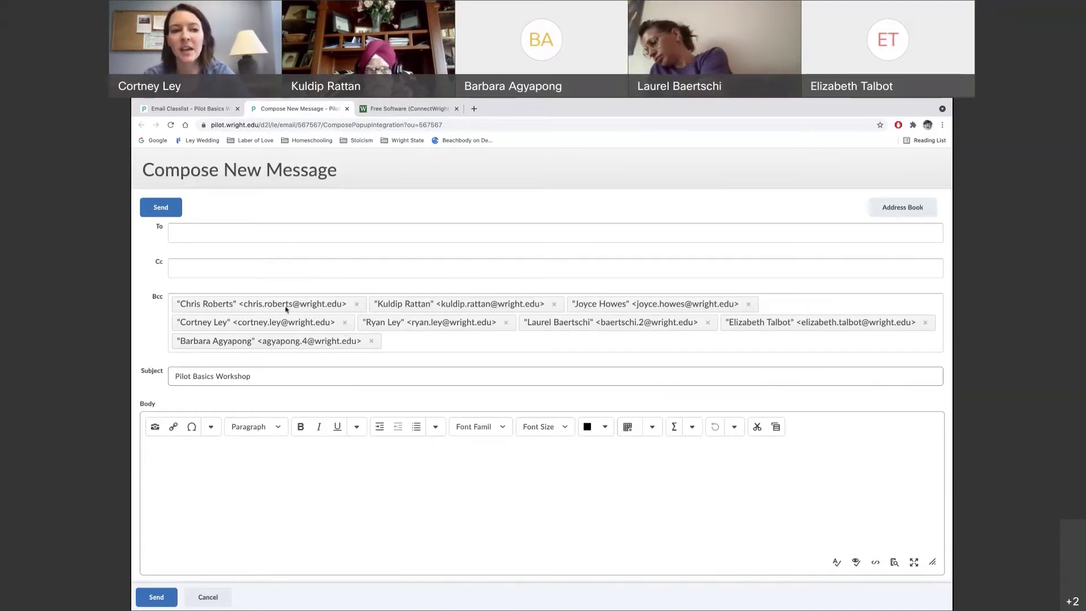
Clear the stray text selection and cancel the class-wide message draft
drag(286, 307, 288, 265)
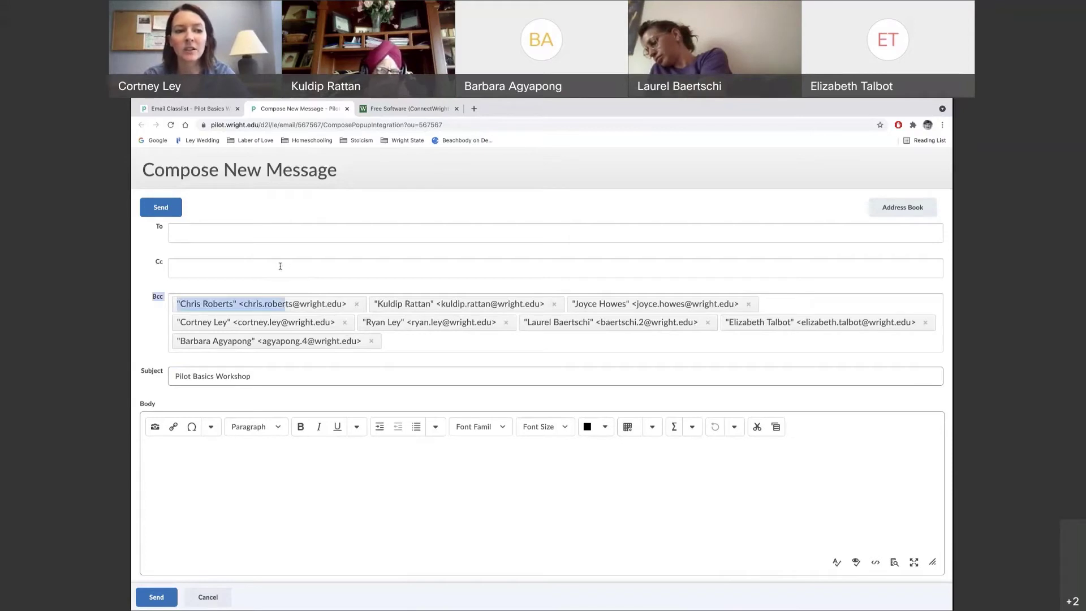
click(273, 269)
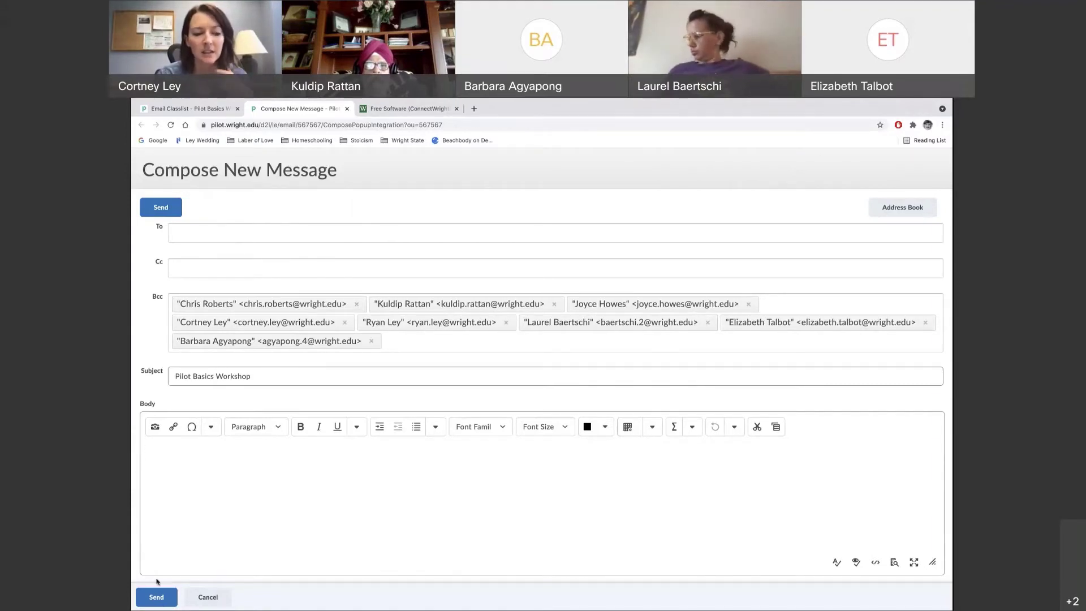
click(211, 597)
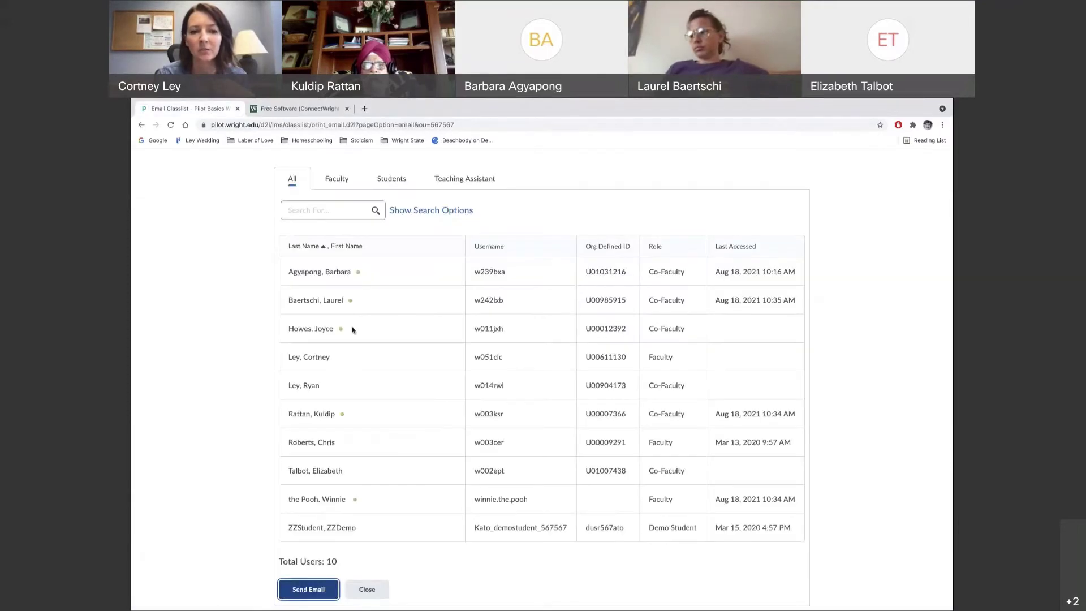
click(371, 590)
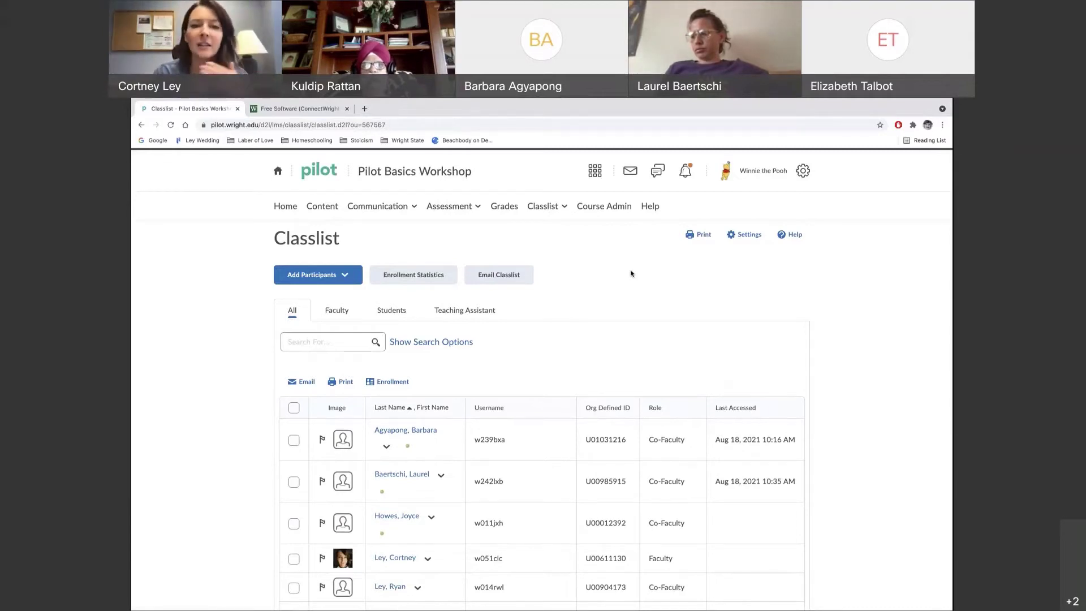
click(550, 212)
click(621, 327)
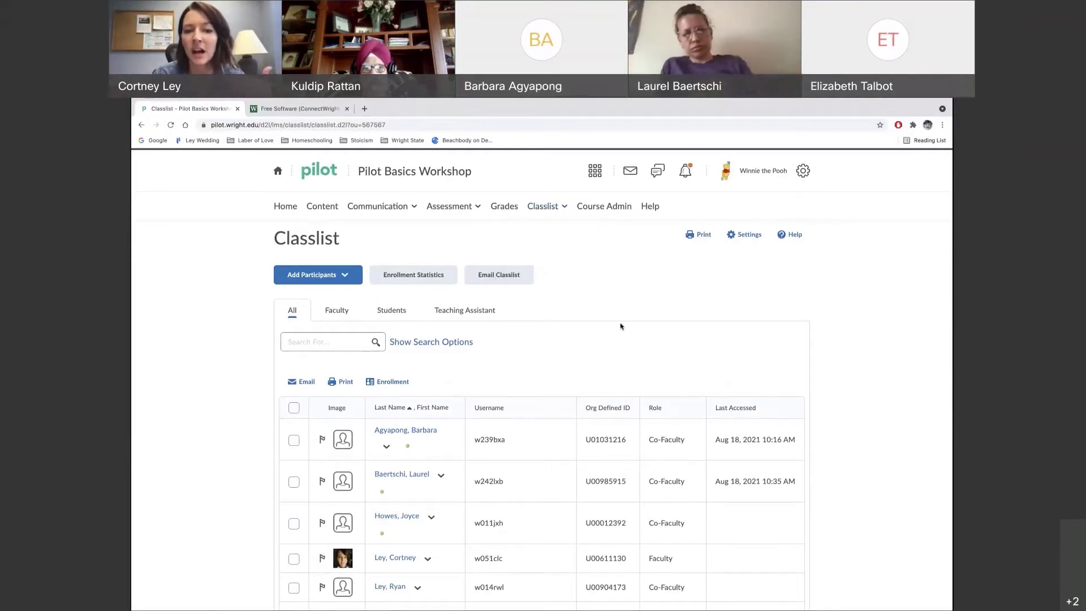
scroll(621, 327, down, 5)
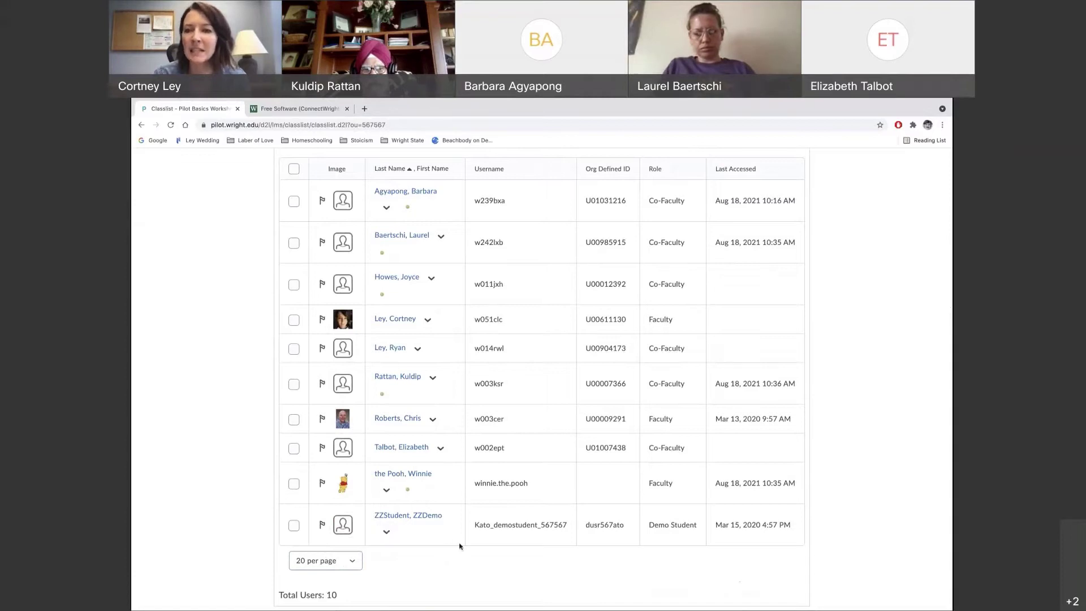
scroll(619, 333, up, 4)
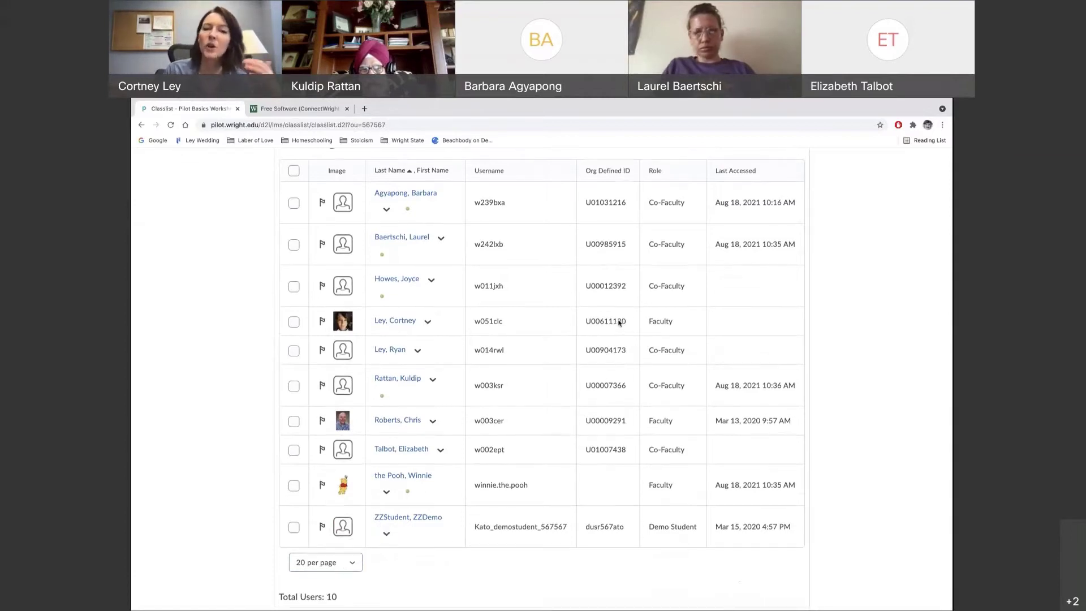
scroll(653, 219, up, 2)
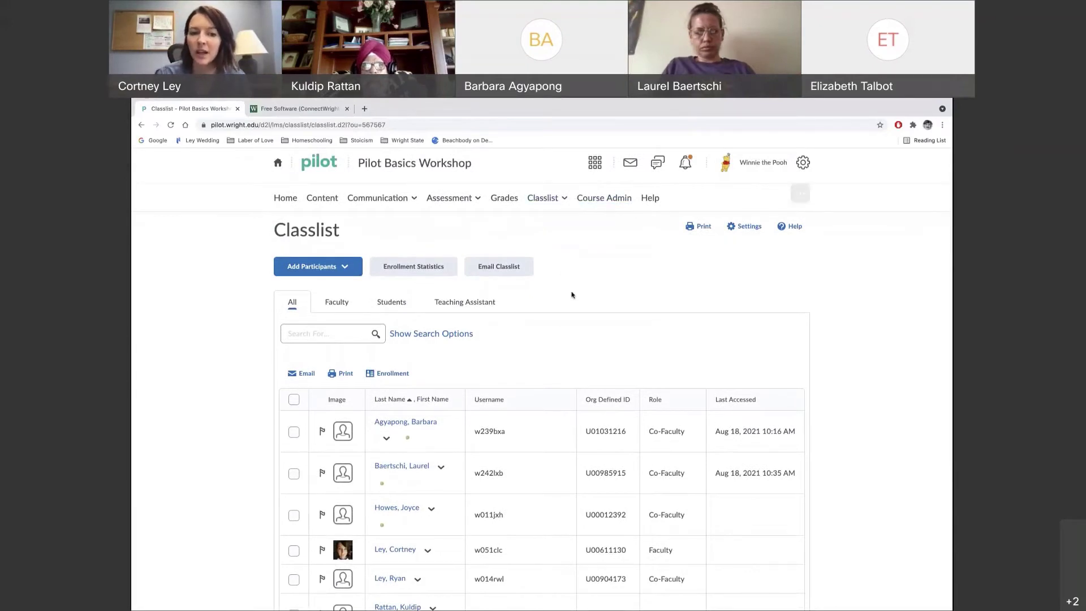
scroll(572, 296, down, 4)
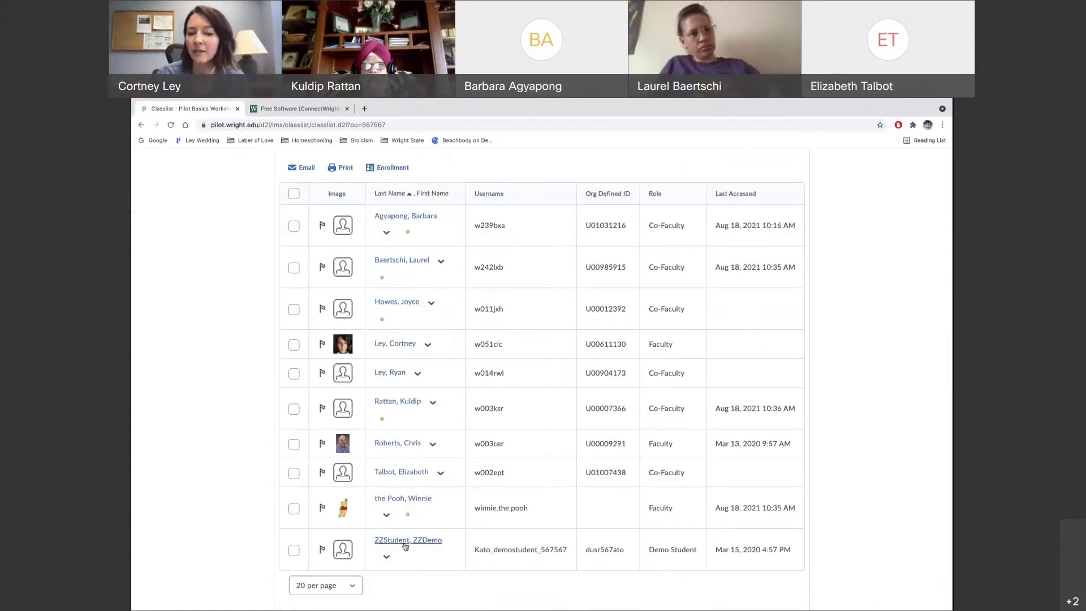
scroll(616, 362, up, 3)
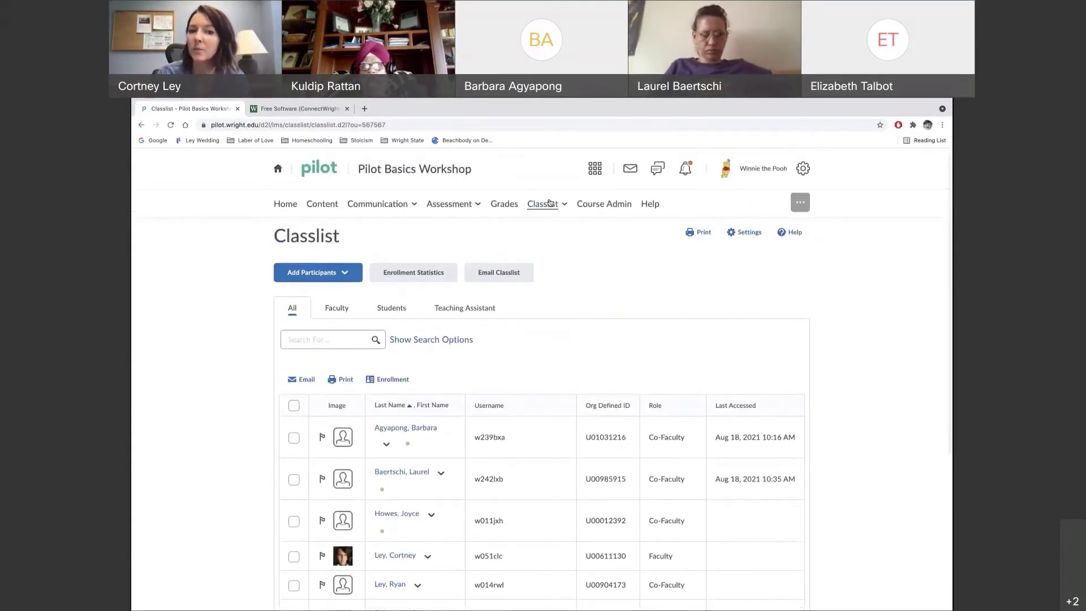
click(550, 205)
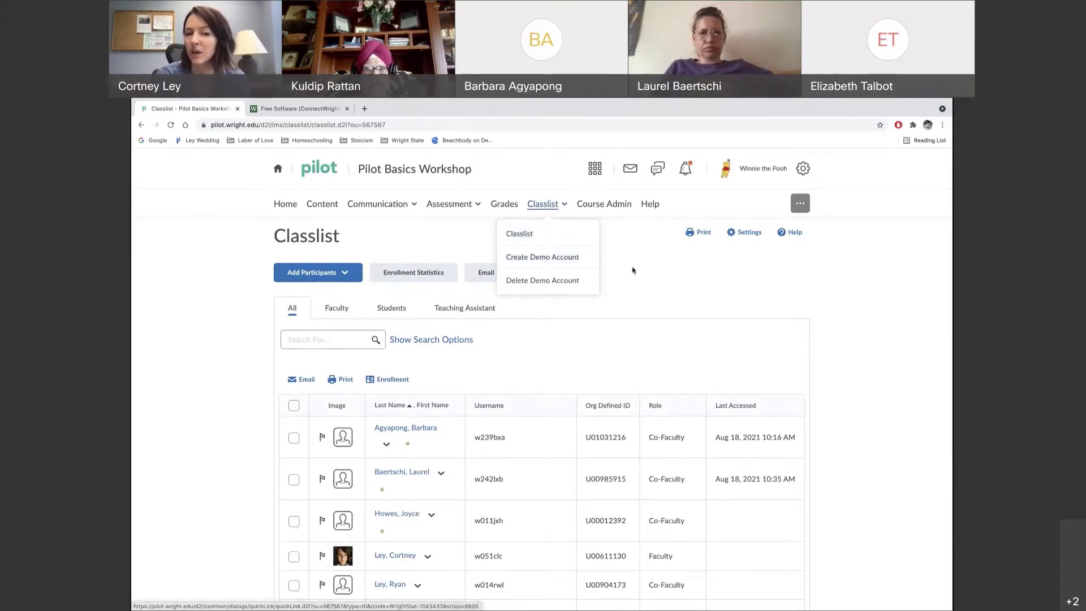
Create a ZZStudent demo account and choose Impersonate from its row menu
click(556, 261)
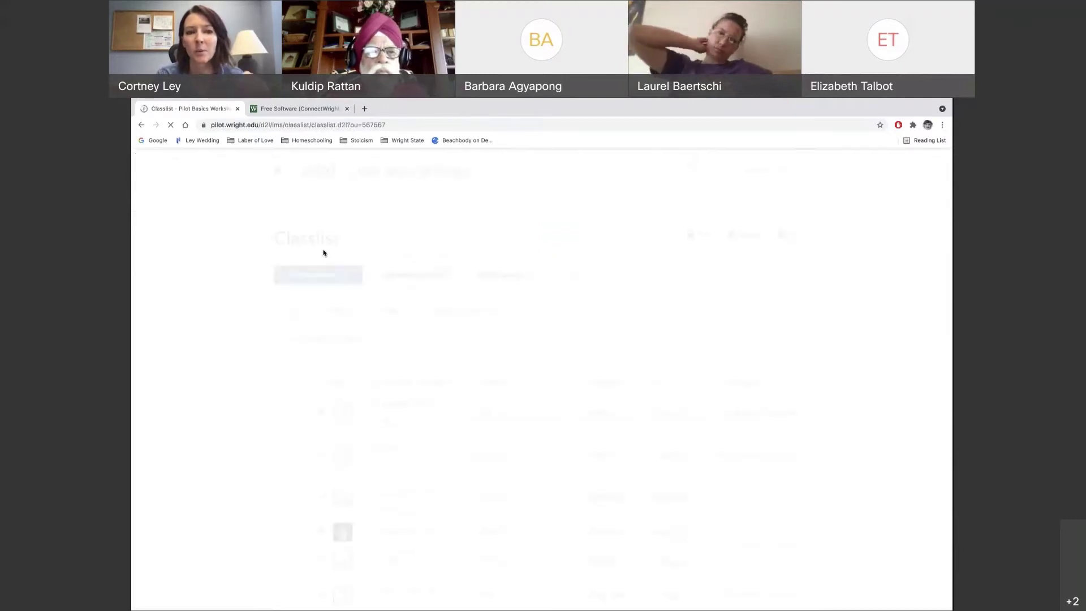
scroll(560, 323, down, 10)
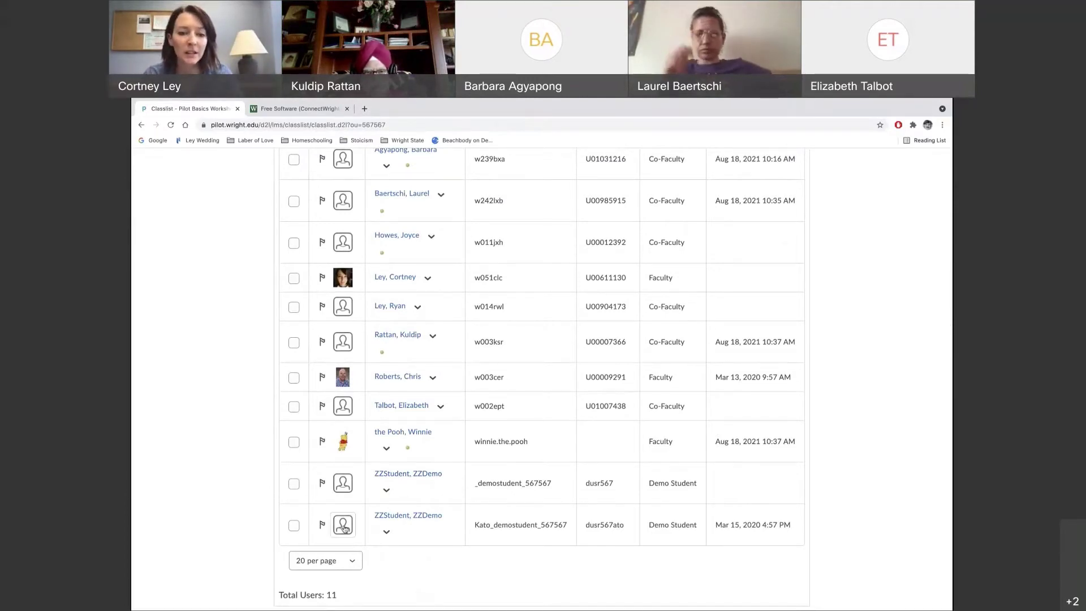
click(387, 491)
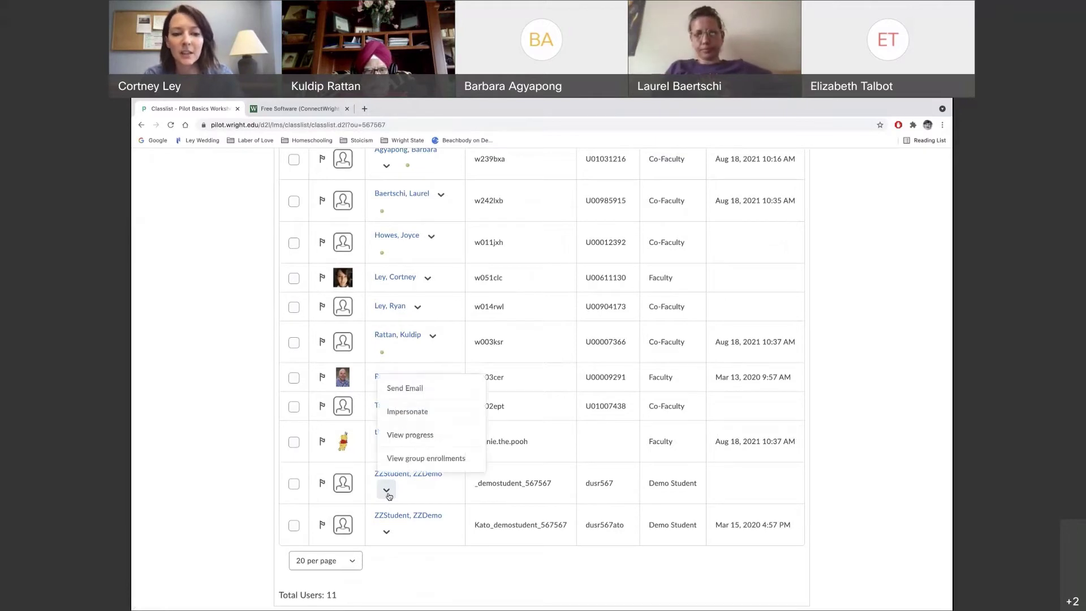
click(404, 417)
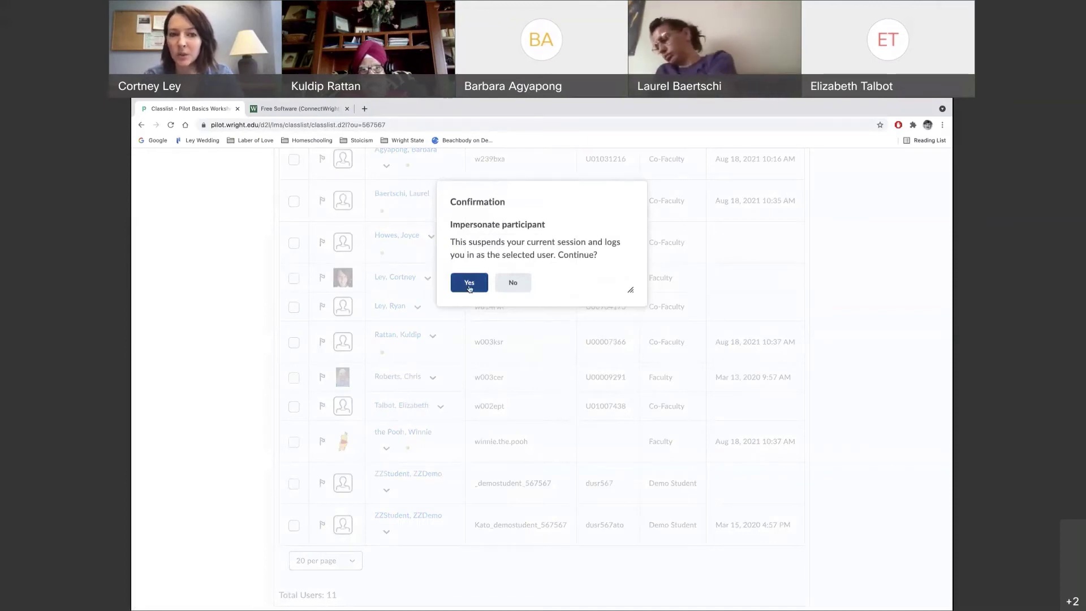
Confirm impersonating the demo student and view the course Table of Contents
click(469, 283)
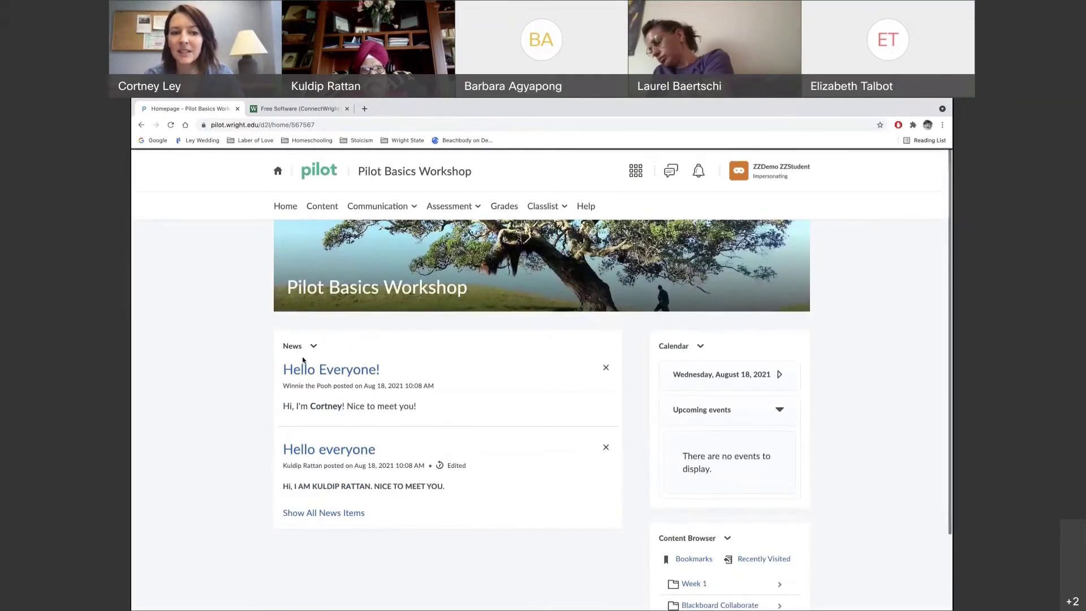
click(322, 209)
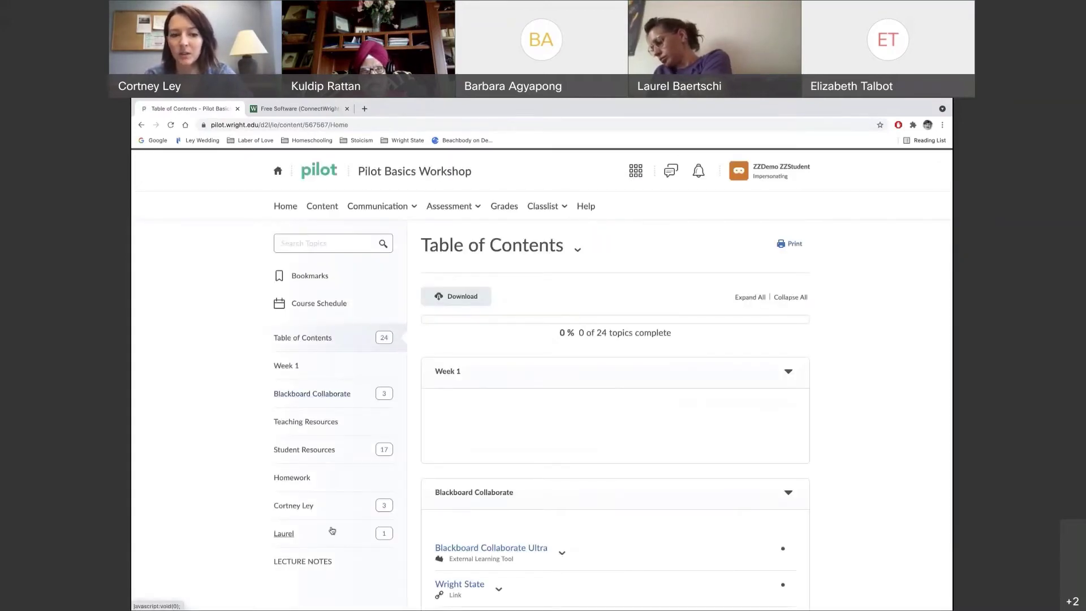
scroll(330, 529, down, 3)
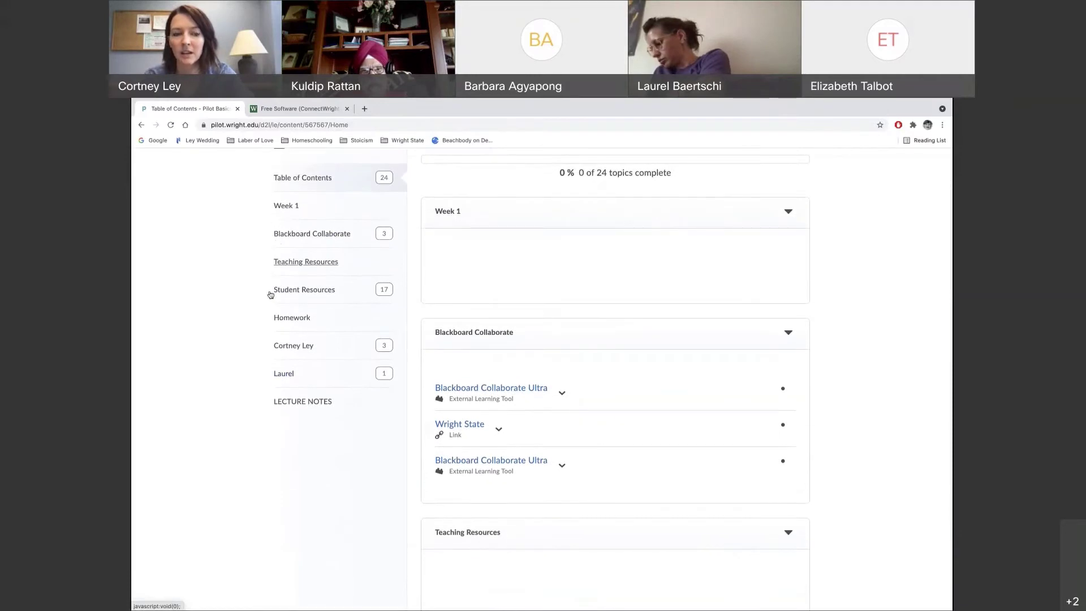
scroll(272, 295, up, 3)
scroll(356, 247, up, 1)
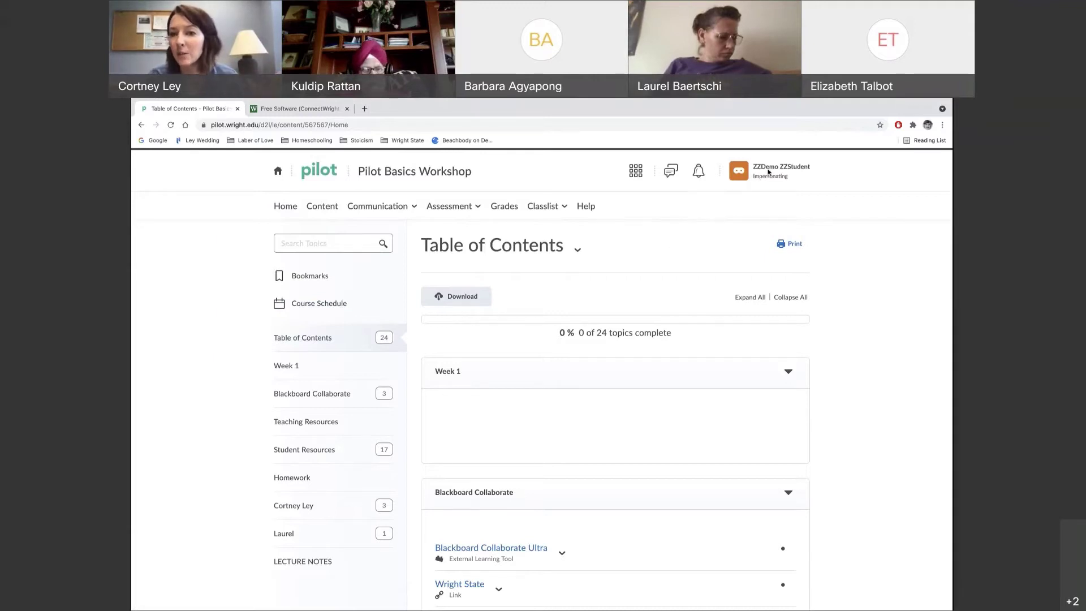
click(739, 171)
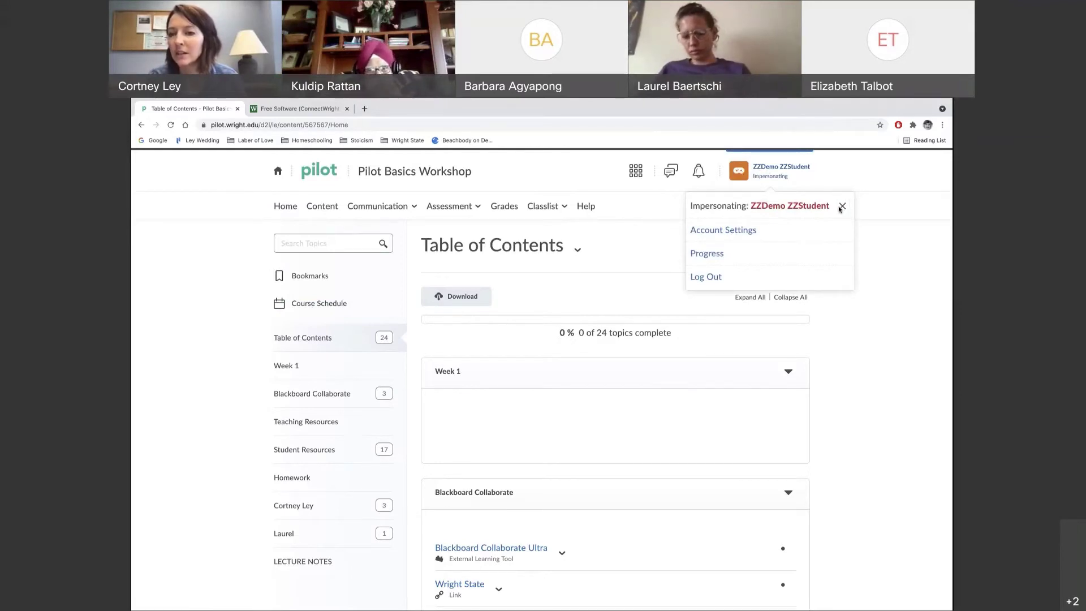
Stop impersonating and return to the Pilot Basics Workshop Classlist
click(842, 207)
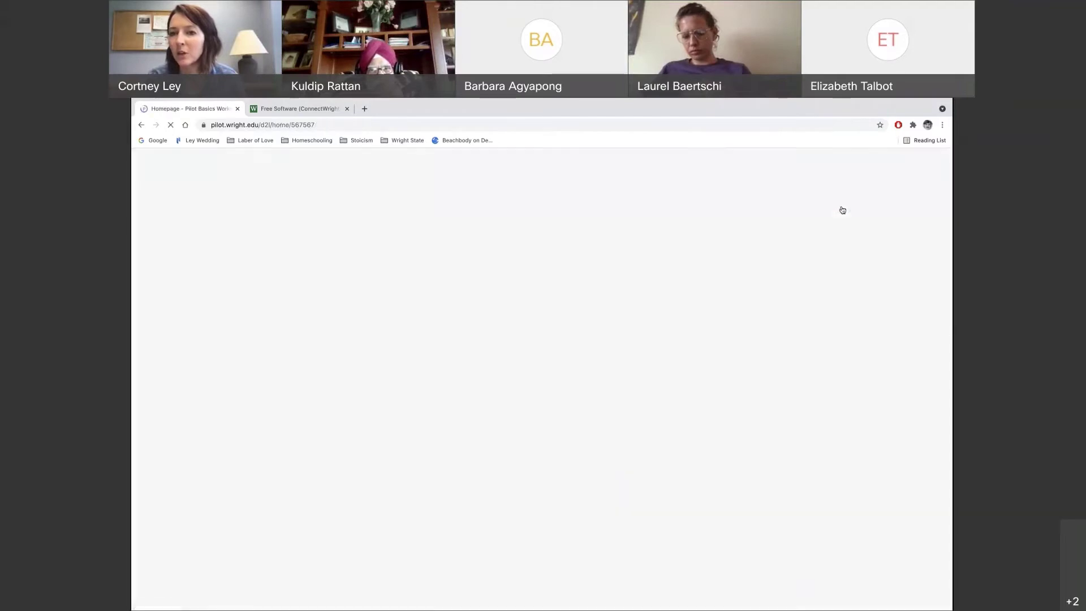
click(543, 206)
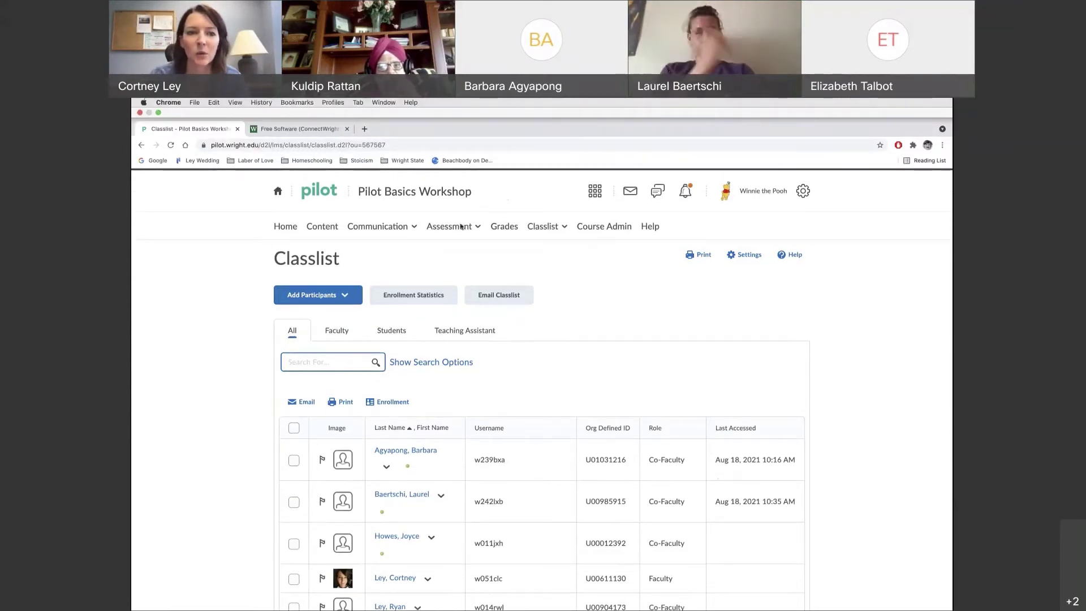
click(451, 248)
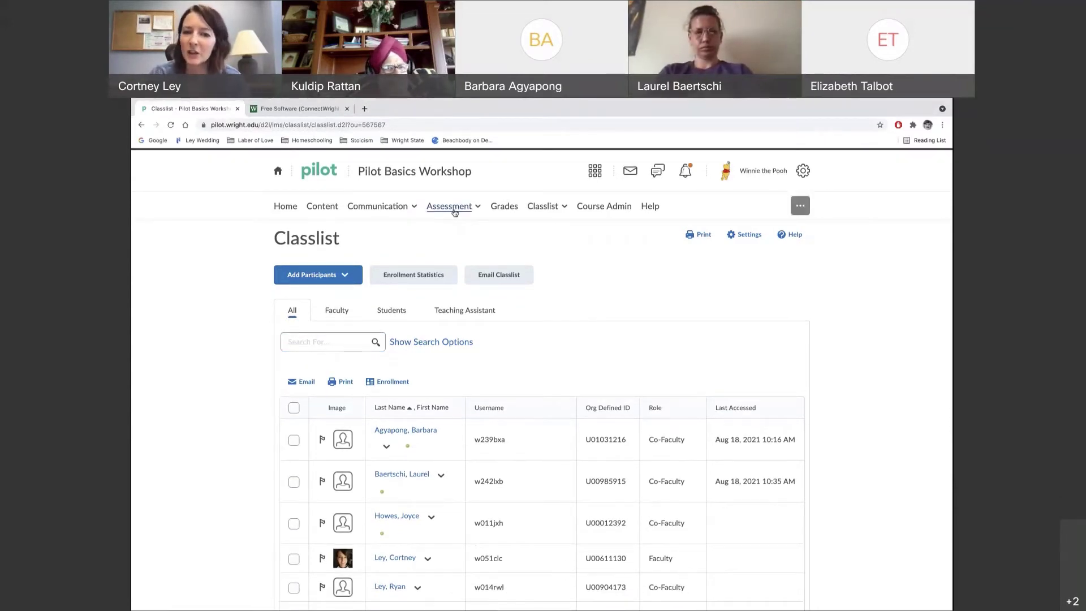
click(454, 213)
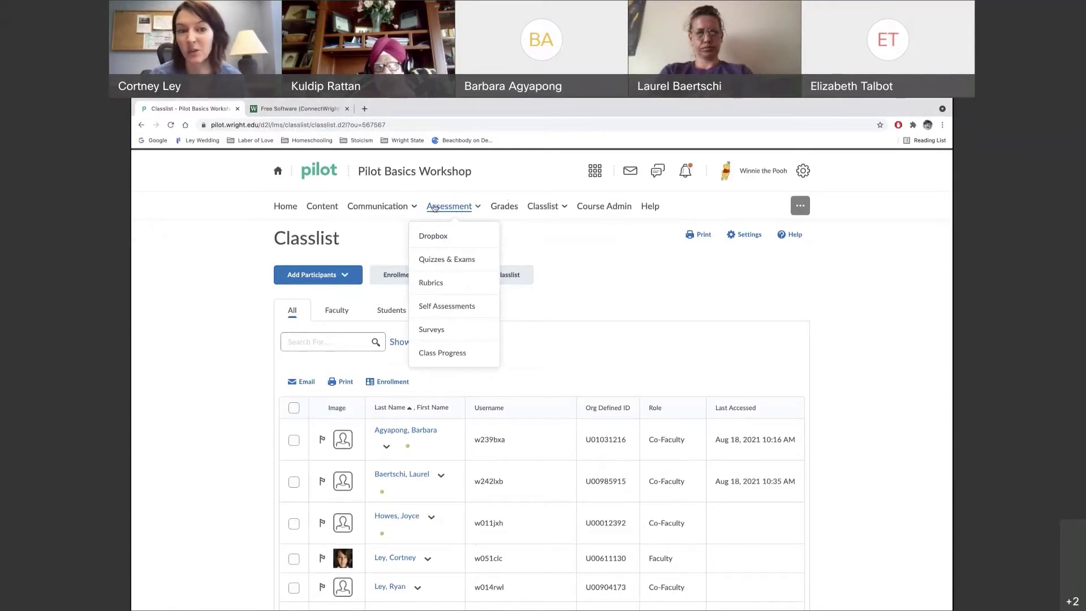
Go to the course's Dropbox Folders page from the Assessment menu
click(443, 237)
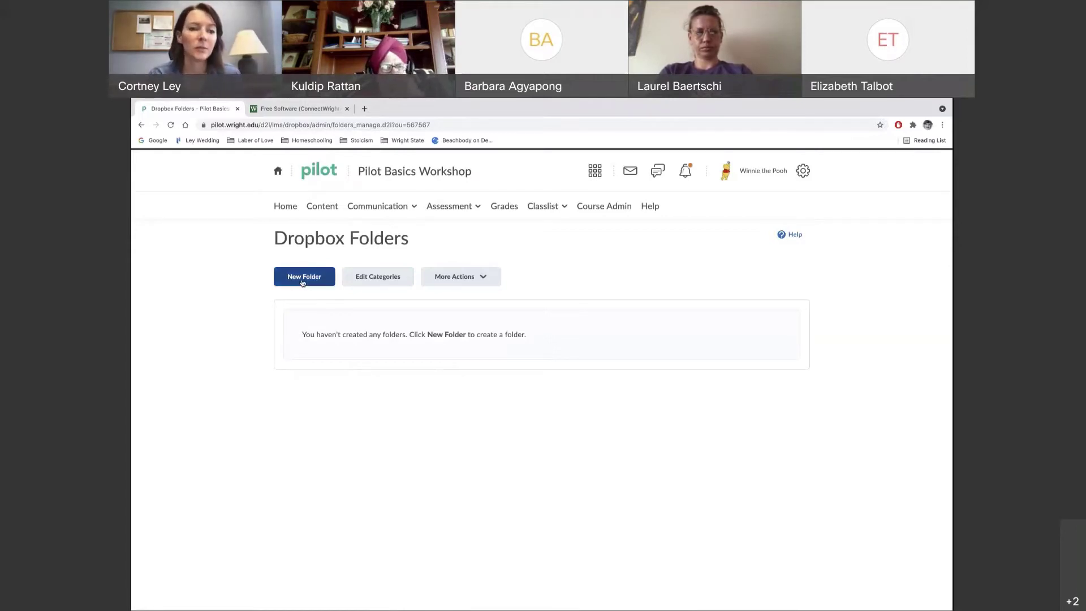
Start a new dropbox folder named 'Favorite Vegetable' and make it graded instead of Ungraded
click(303, 282)
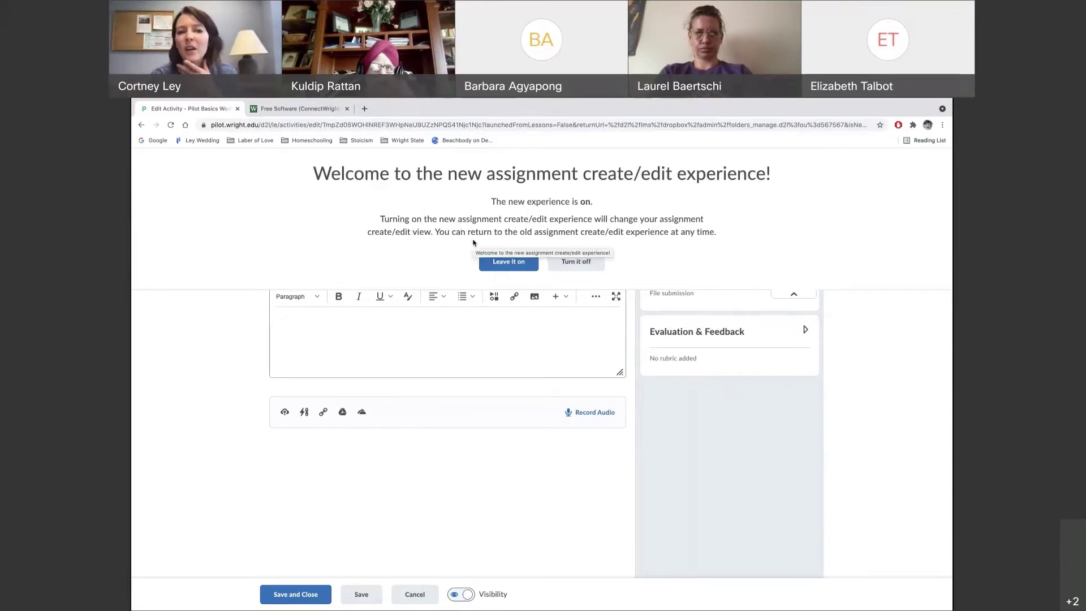
click(505, 266)
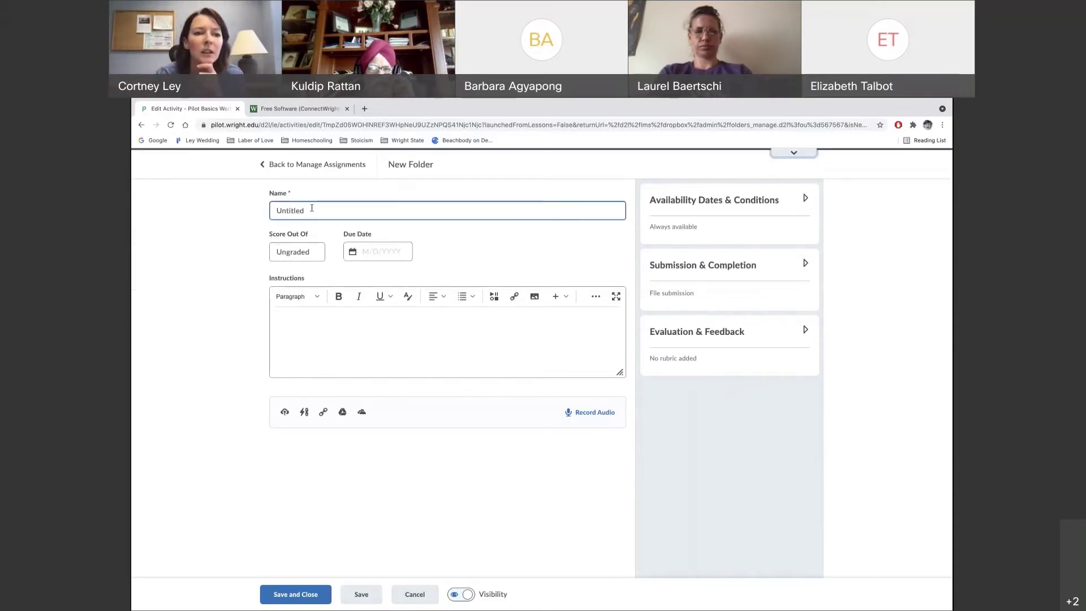
drag(310, 211, 264, 211)
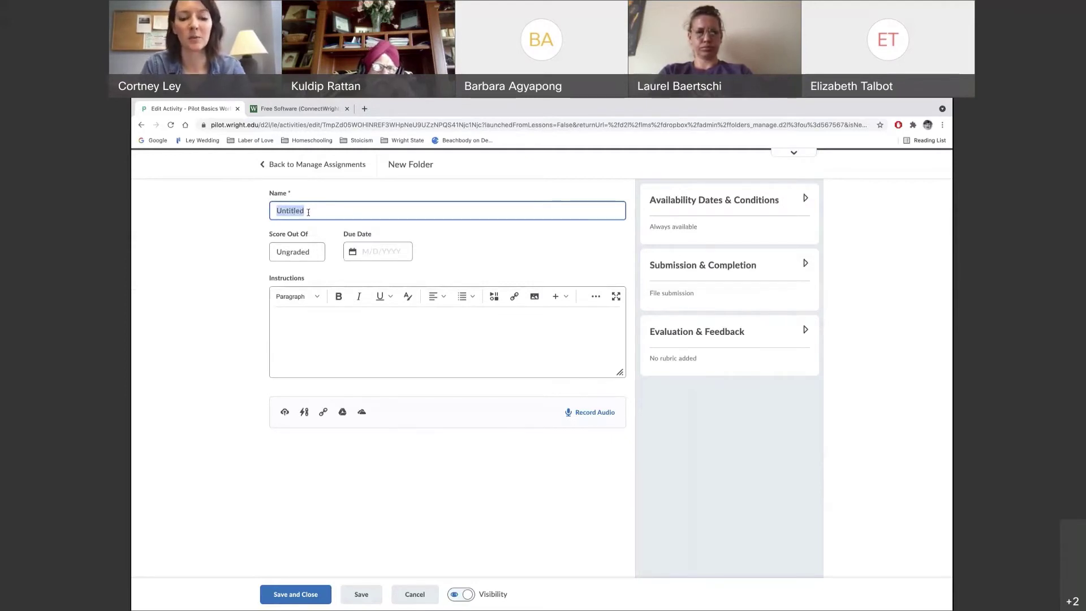
text(Favorit)
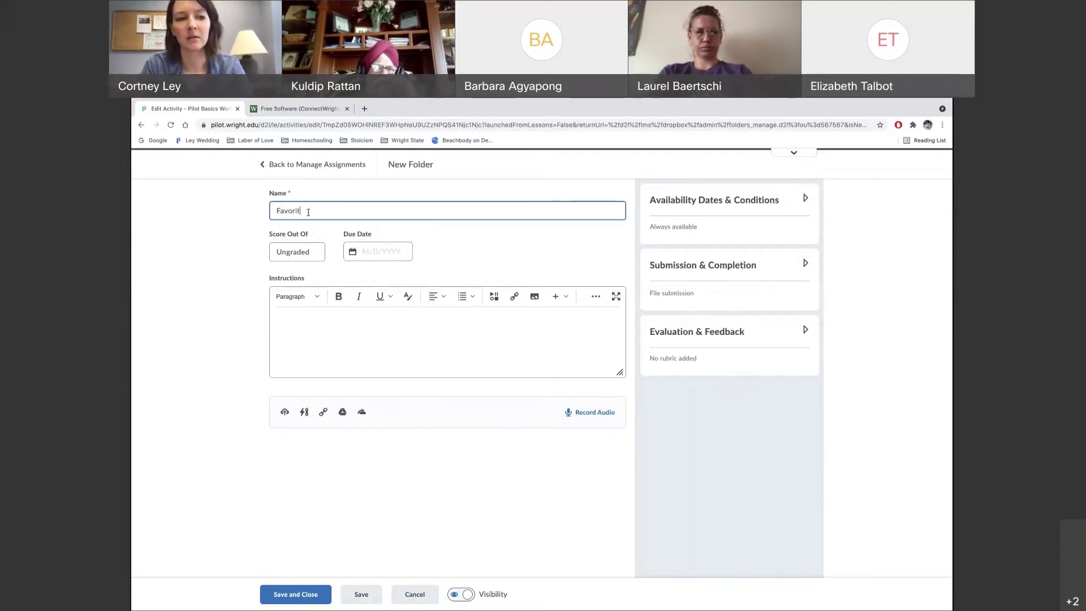
text(e Vegetable)
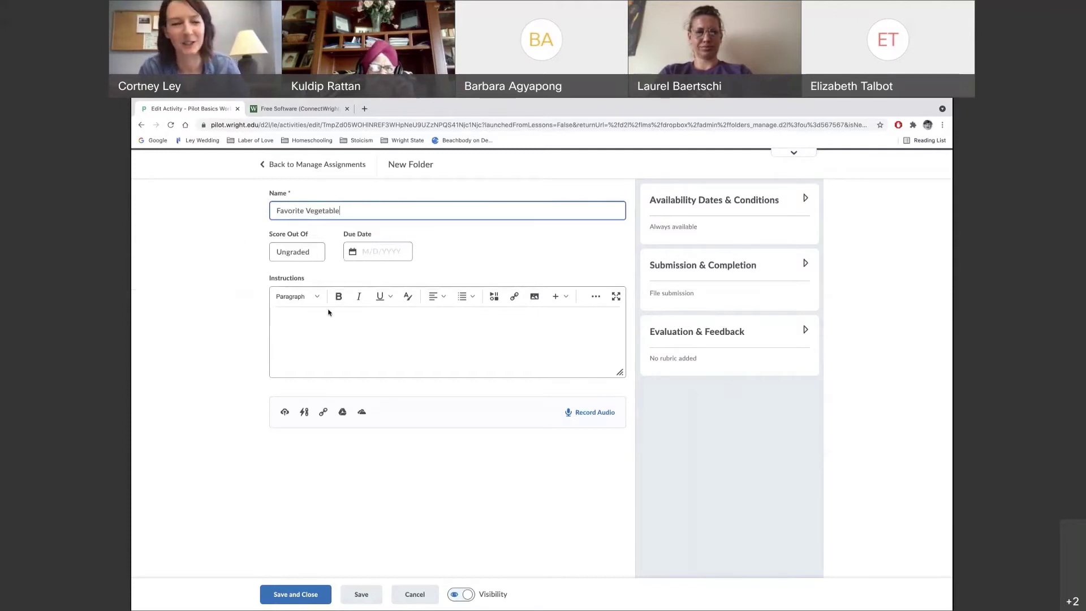
click(313, 257)
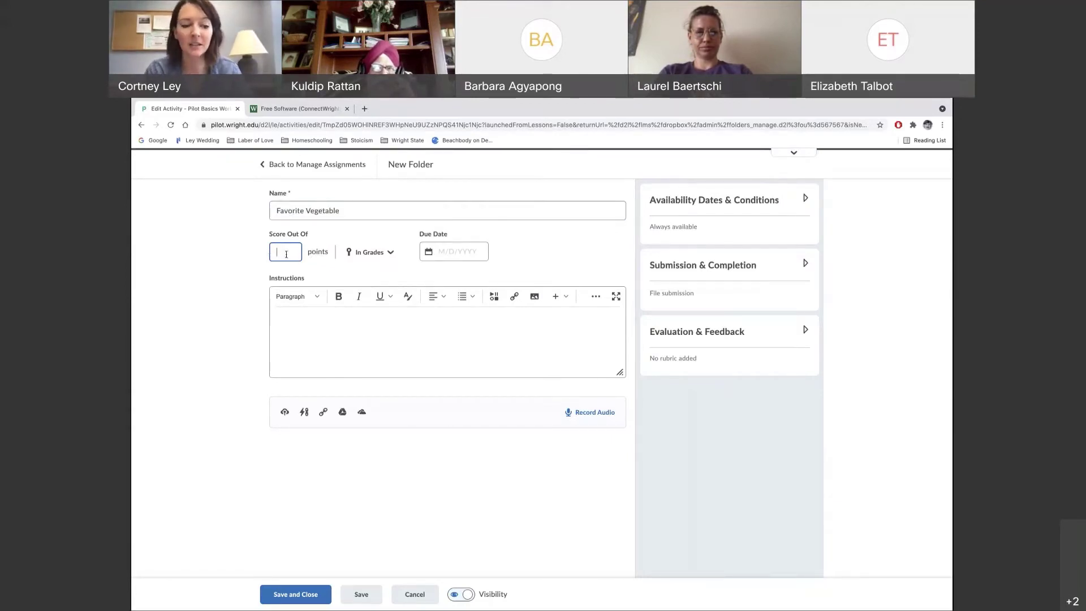
Score Favorite Vegetable out of 10 points in Grades, due 8/26/2021 at 11:59 PM
text(10)
click(243, 285)
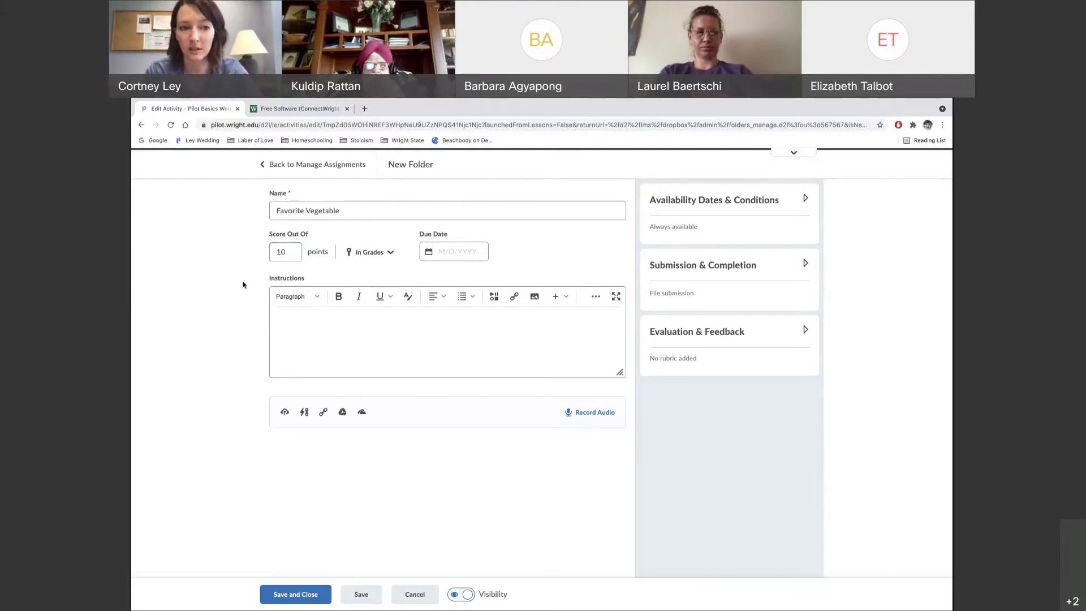
click(390, 256)
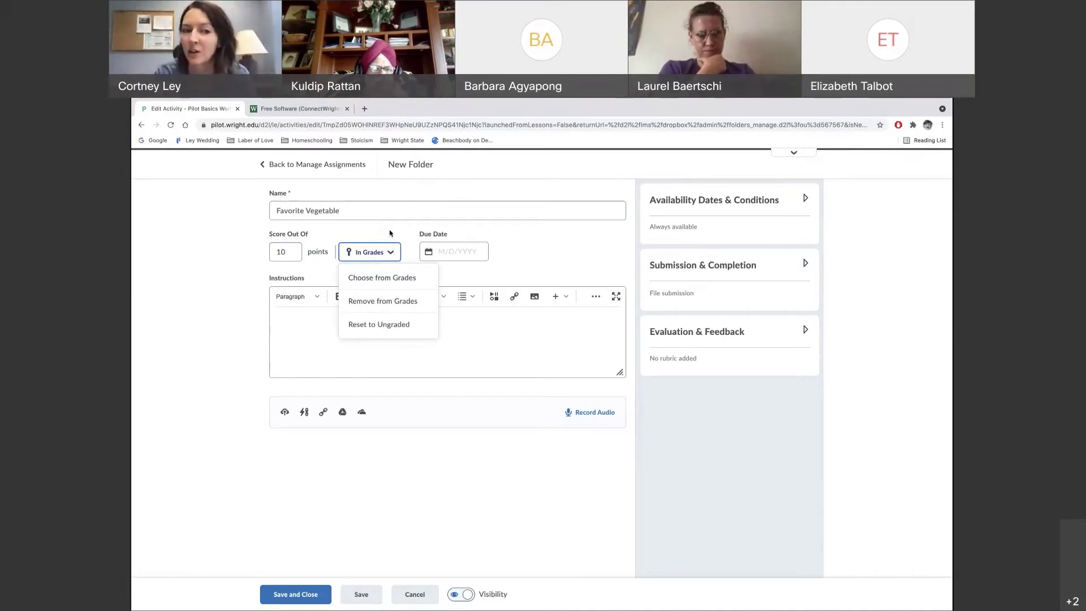
click(445, 249)
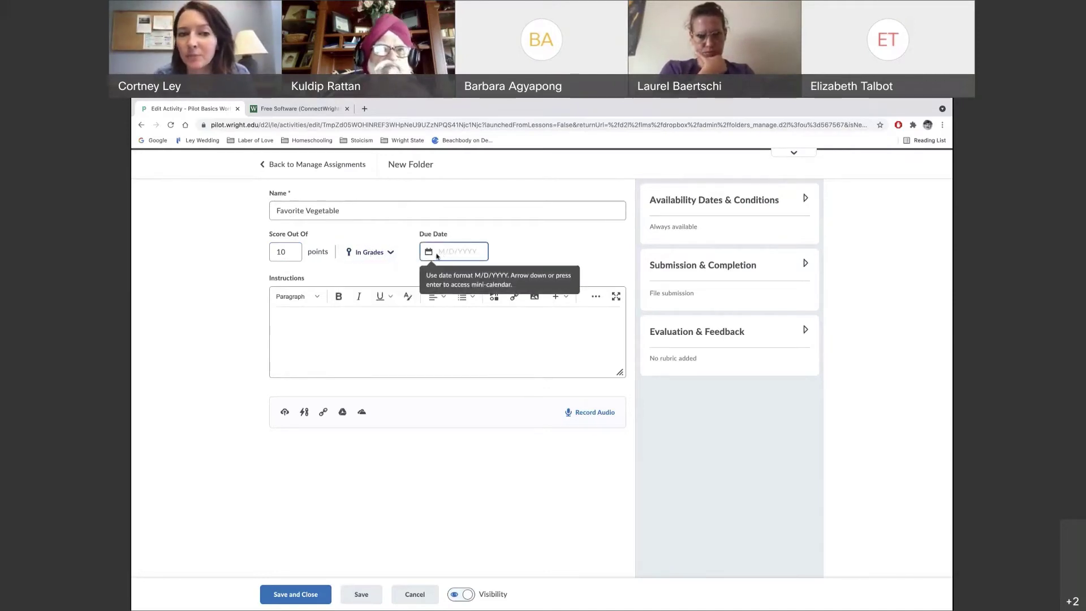
click(429, 253)
click(475, 388)
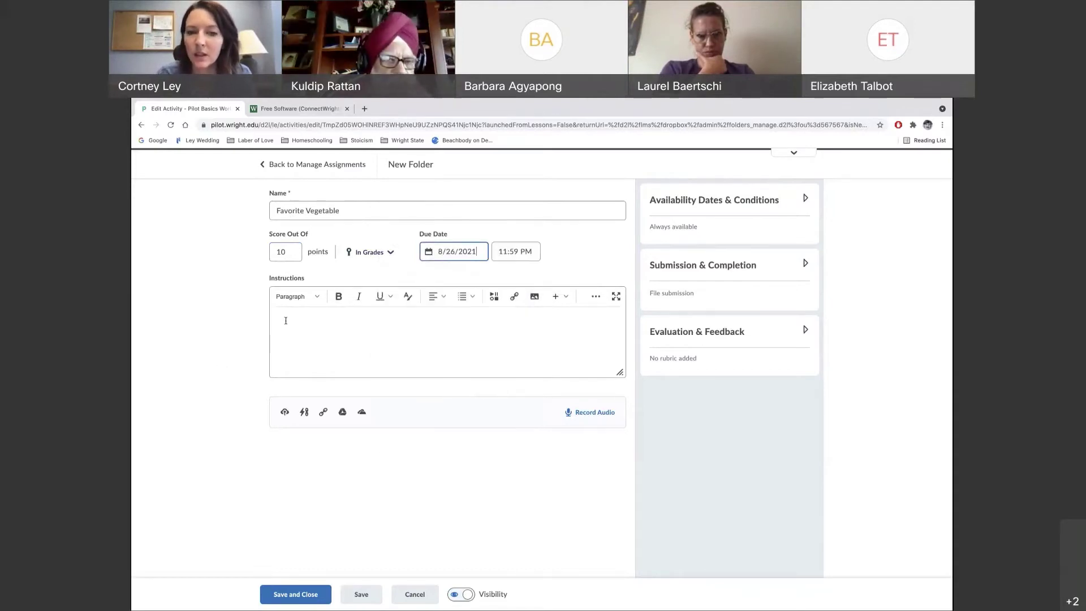
click(293, 338)
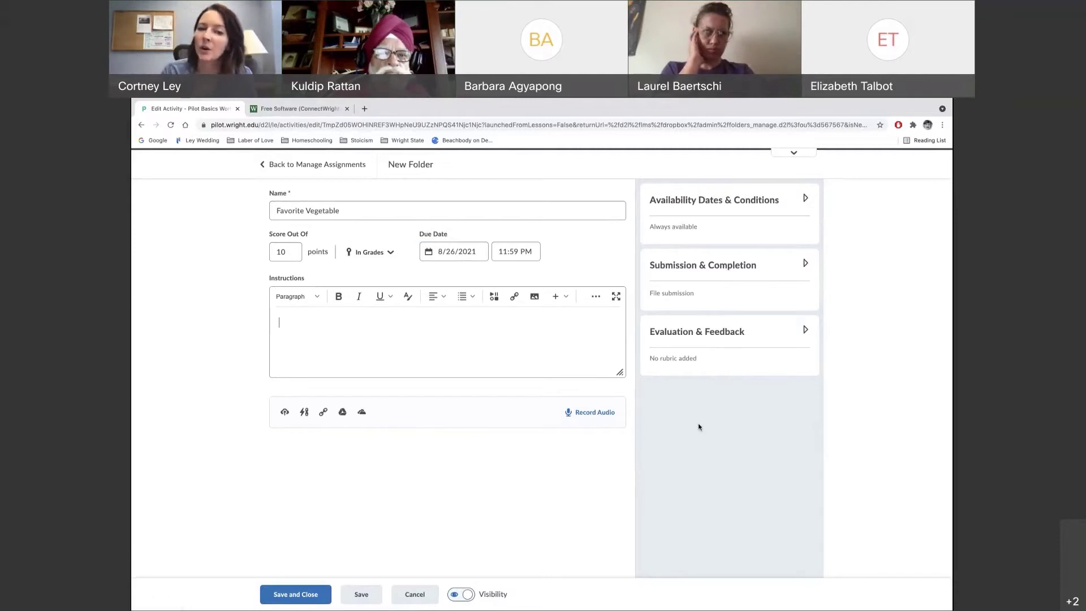
Expand Availability Dates & Conditions to show the unset start date, end date, release conditions and special access
click(689, 202)
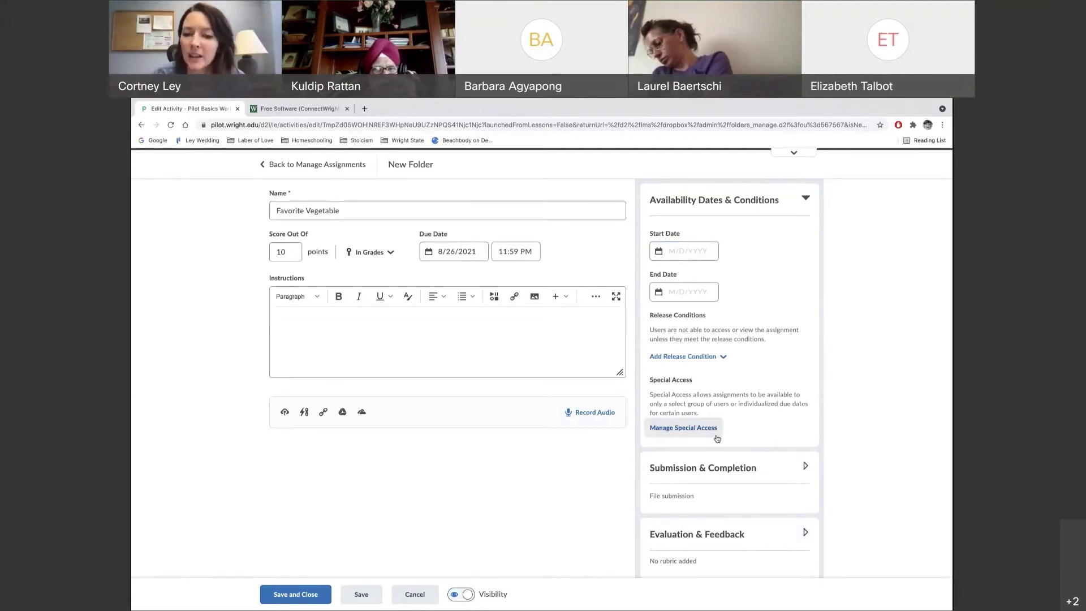
scroll(775, 413, down, 1)
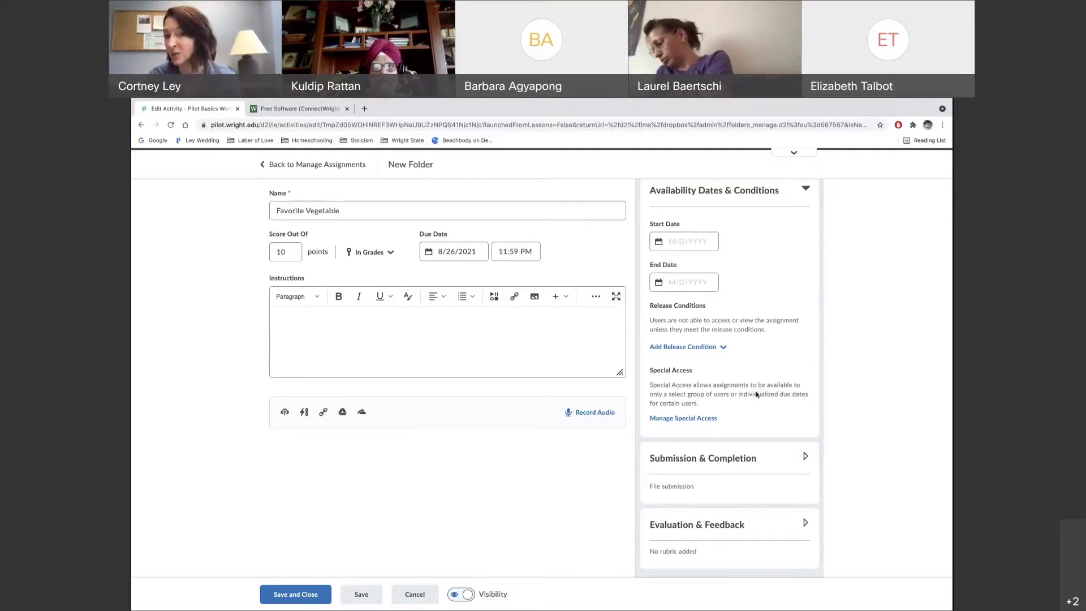
Expand Submission & Completion and keep File submission, with unlimited files and all submissions kept
click(711, 462)
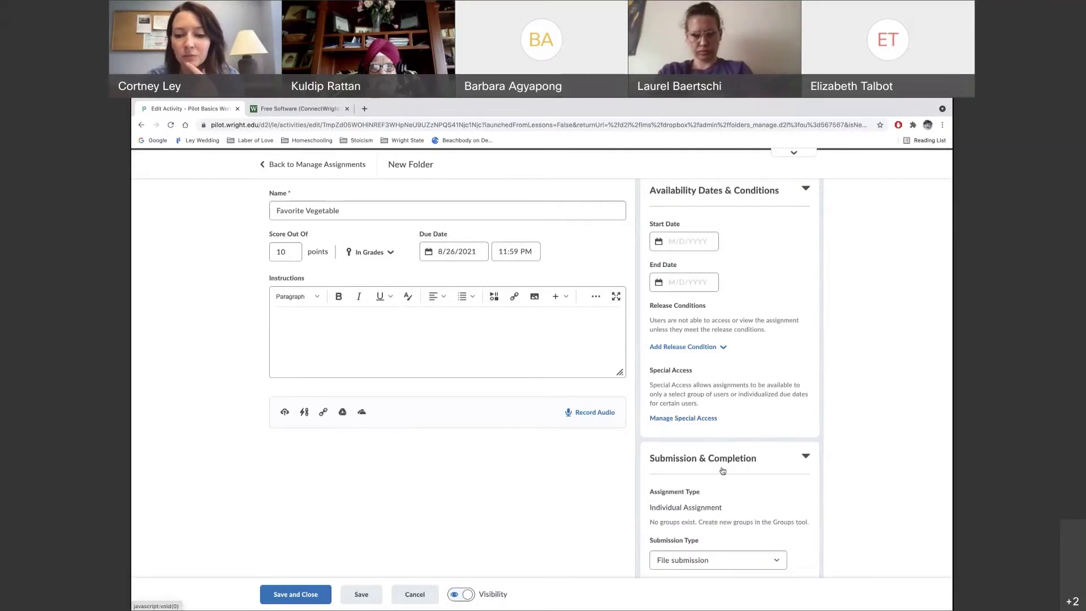
scroll(738, 491, down, 4)
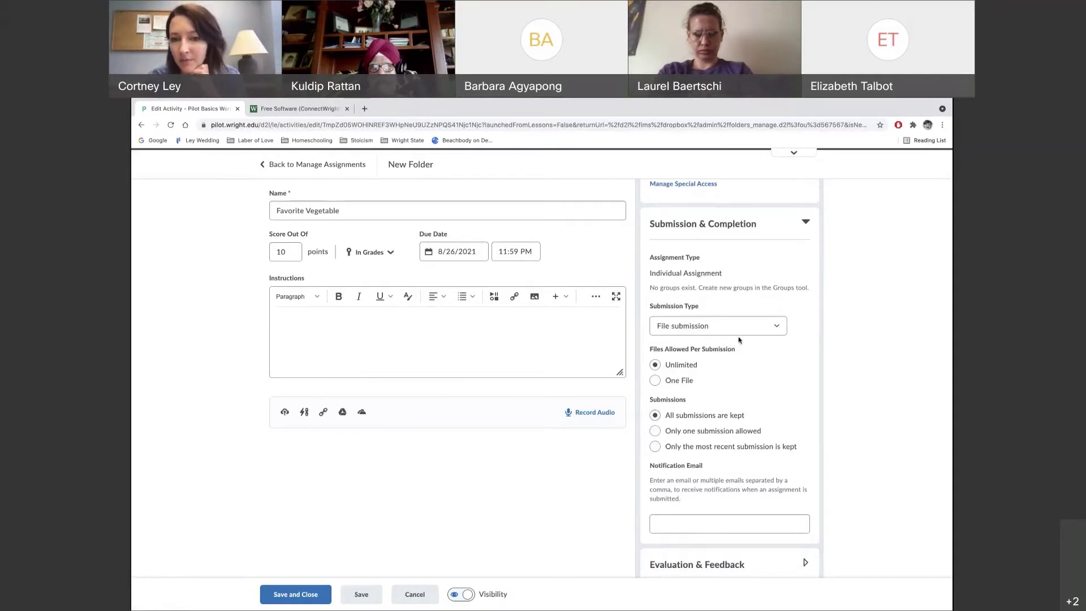
click(763, 331)
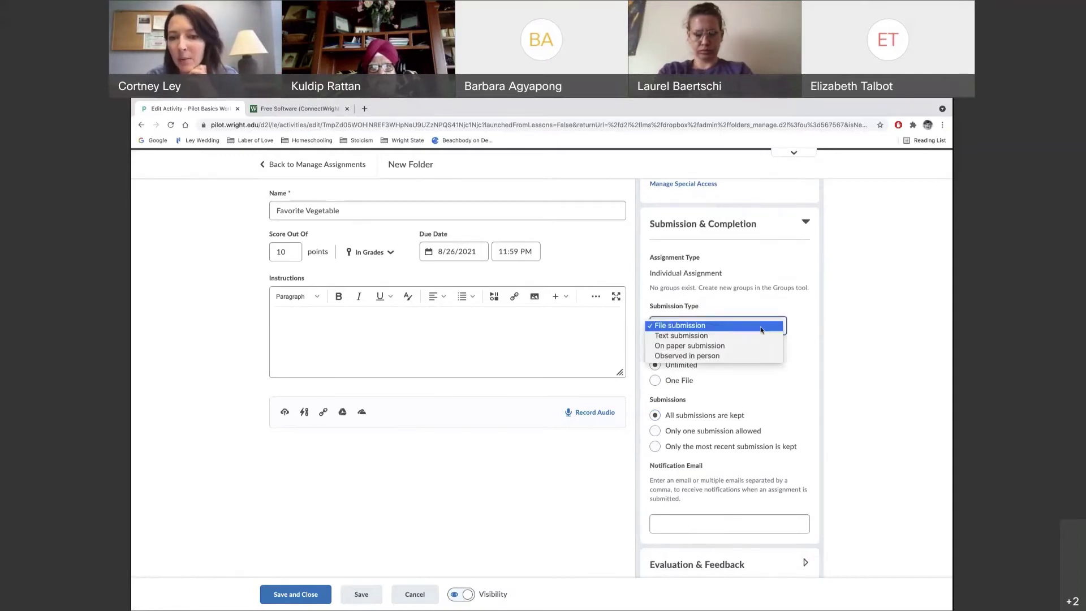
click(756, 326)
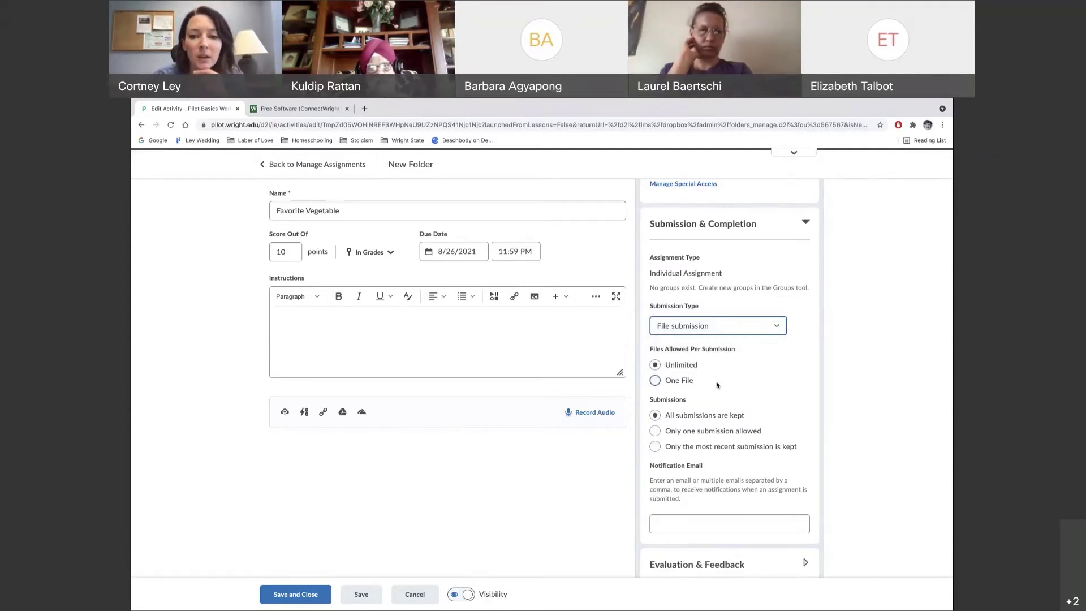
scroll(717, 387, down, 1)
scroll(717, 386, down, 1)
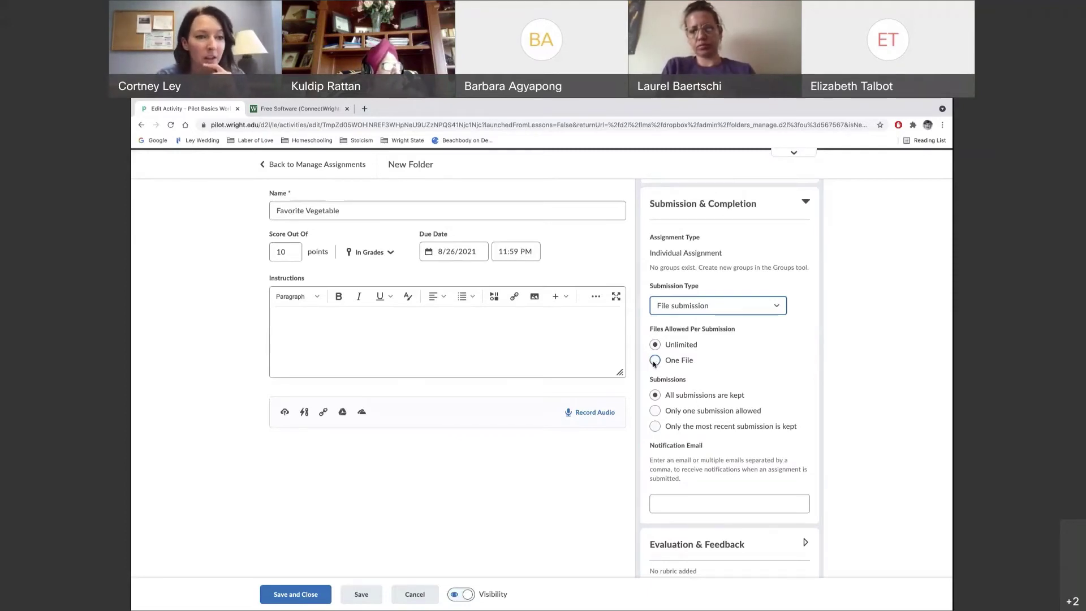
scroll(719, 378, down, 1)
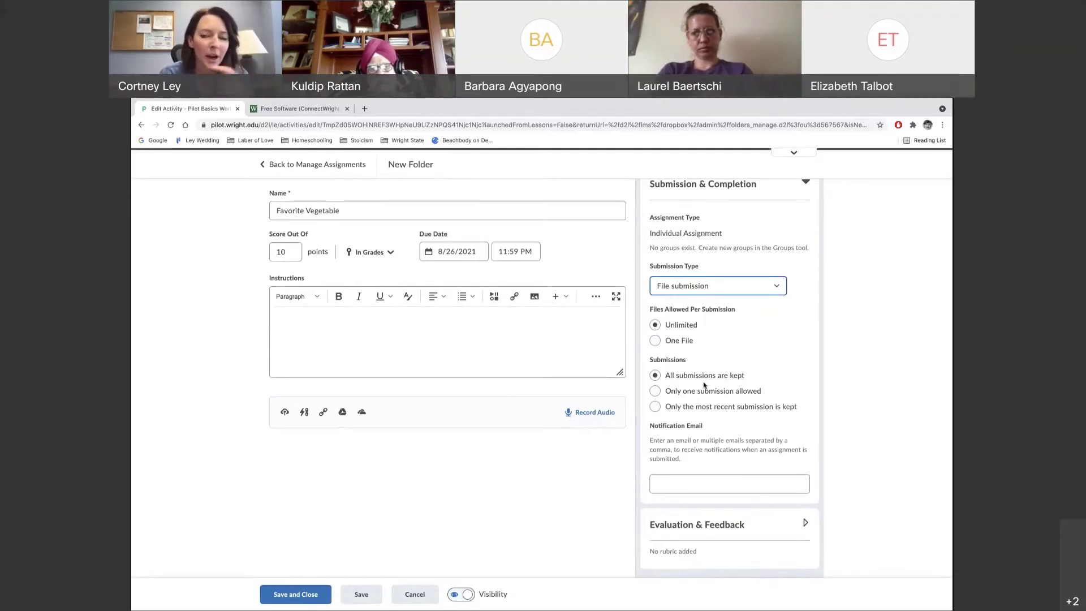
Expand Evaluation & Feedback, showing no rubric or learning objectives and annotation tools enabled
click(683, 527)
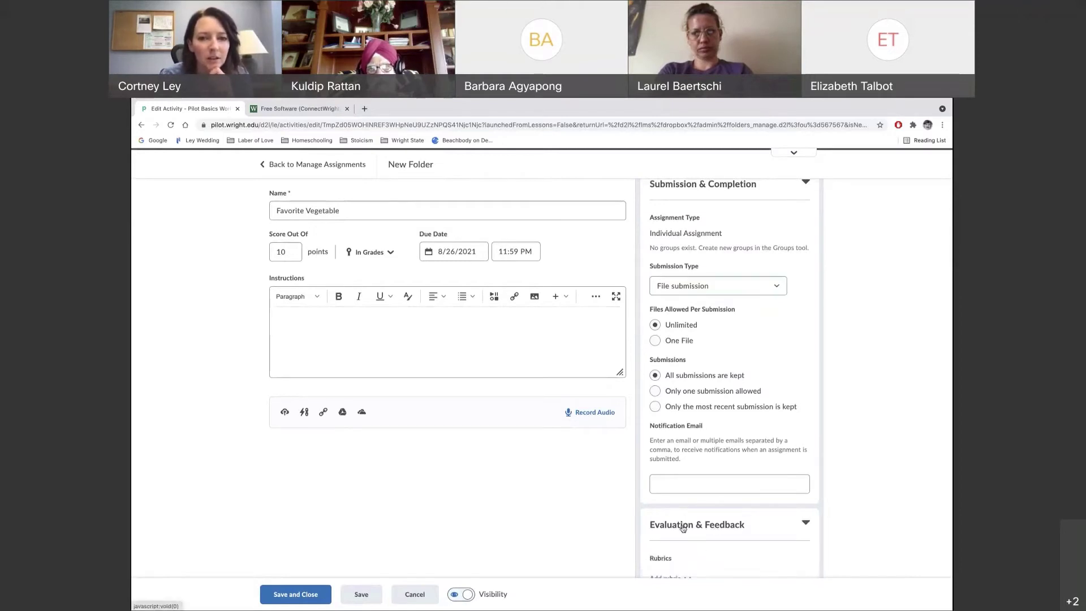
scroll(729, 538, down, 2)
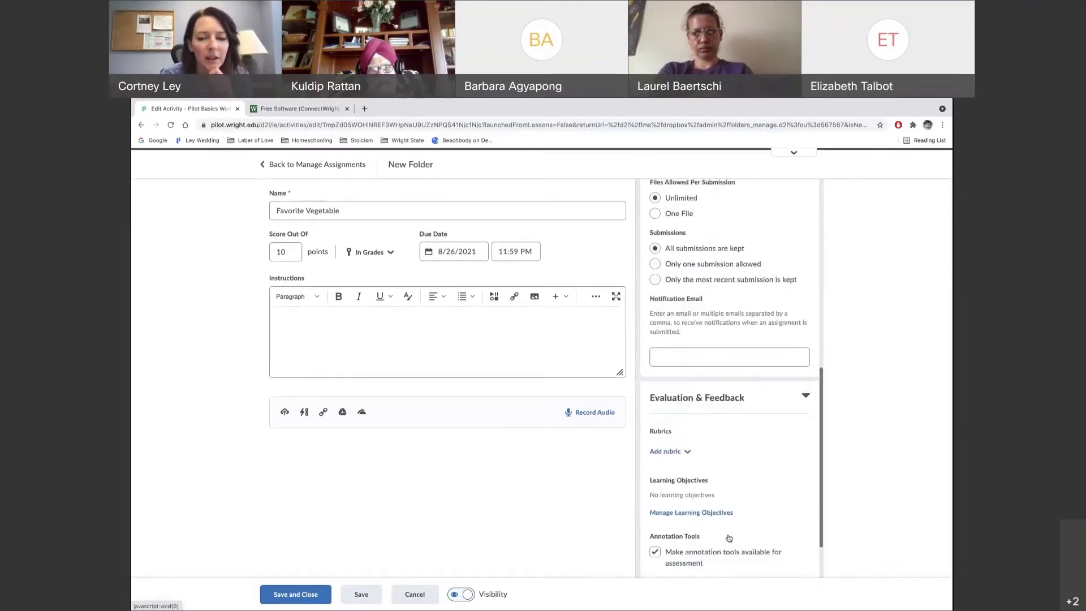
scroll(730, 538, down, 1)
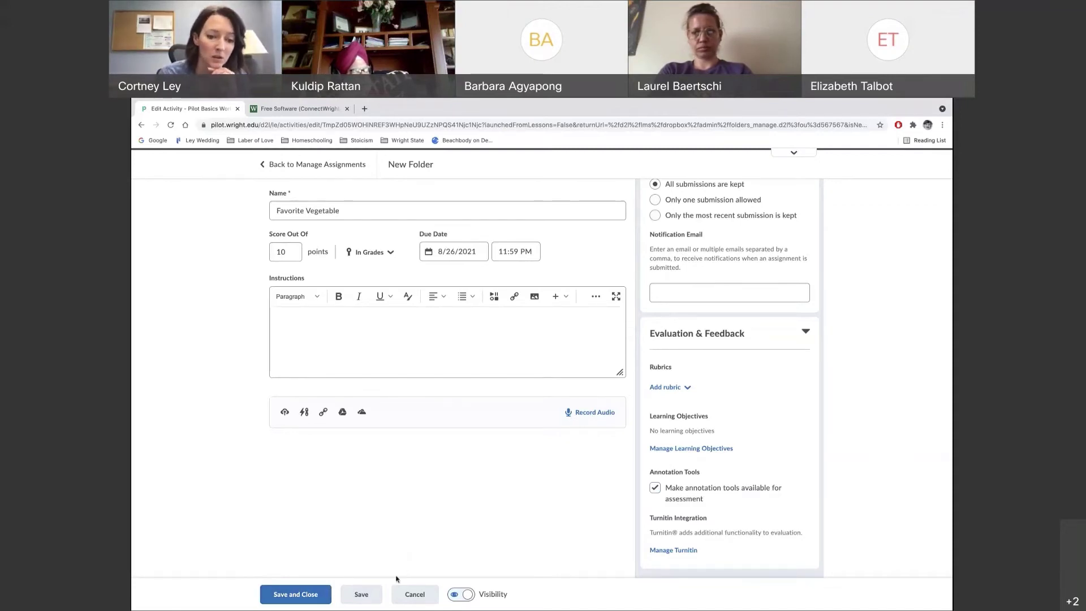
Save and close the Favorite Vegetable assignment, then open its folder submissions page
click(289, 596)
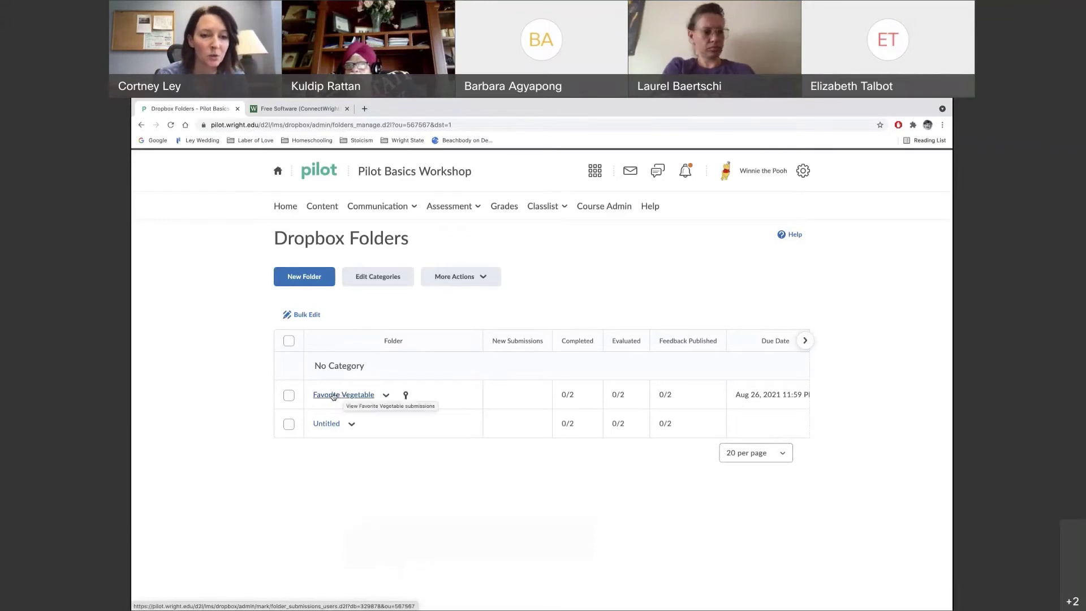
click(344, 396)
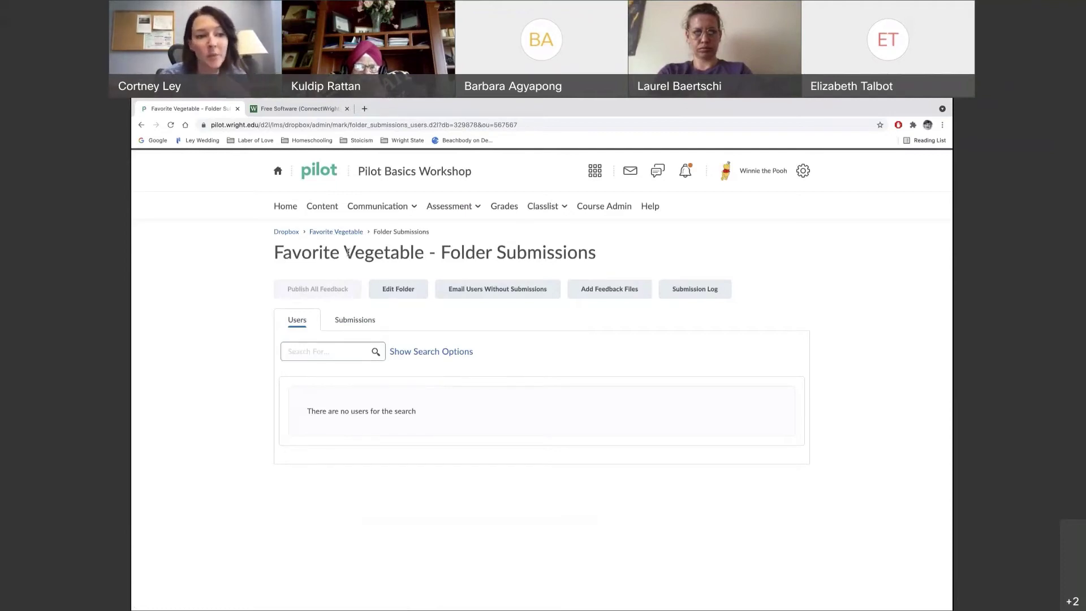
Open the Favorite Vegetable folder's edit settings and cancel back to Dropbox Folders without changes
click(402, 292)
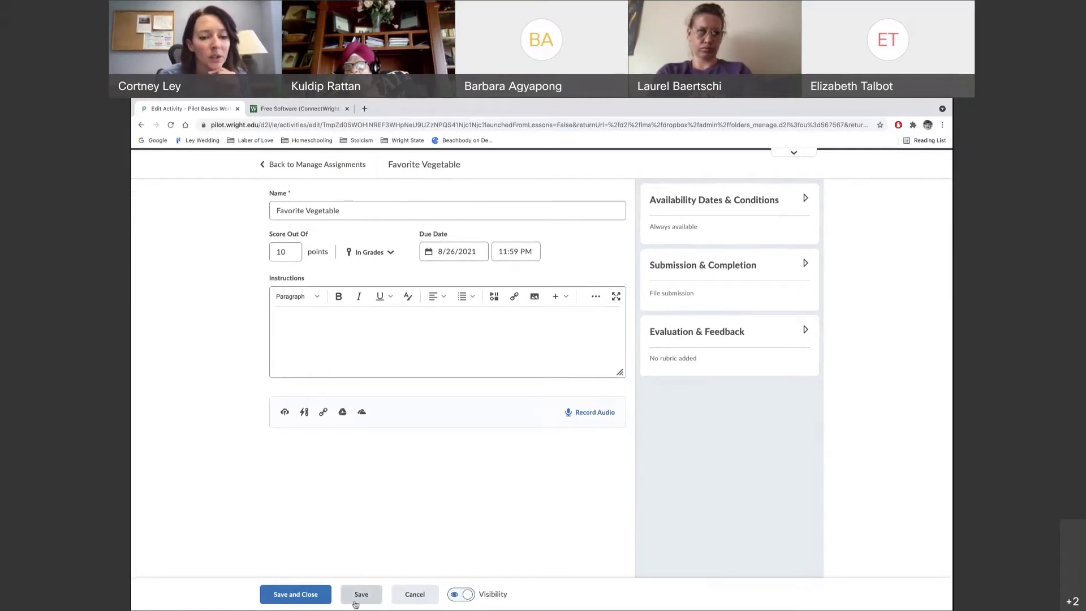
click(425, 600)
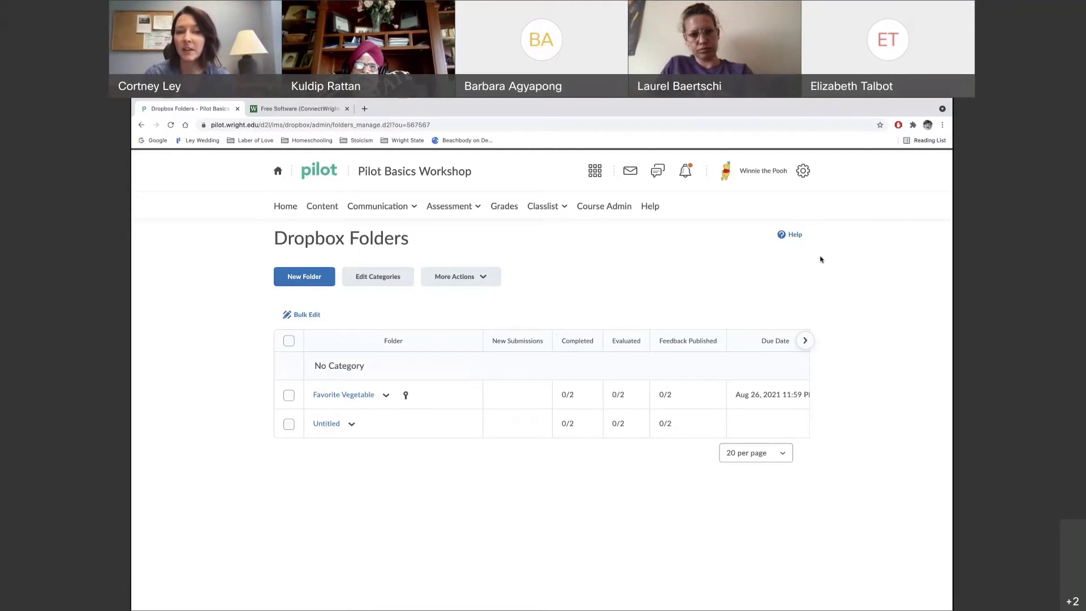
Go to Assessment > Quizzes & Exams and start a New Quiz
click(464, 211)
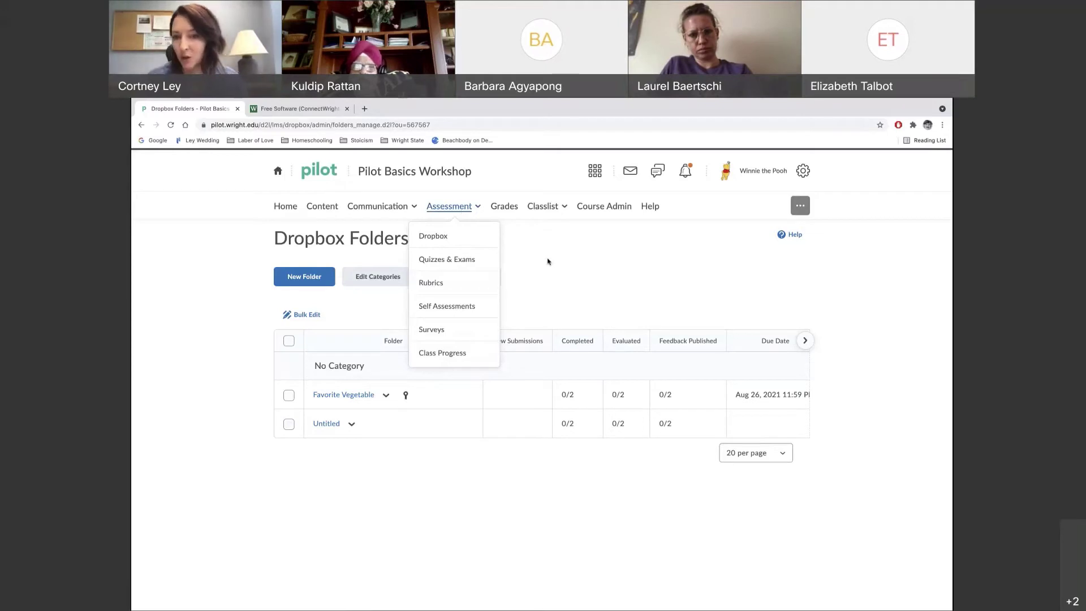
click(447, 259)
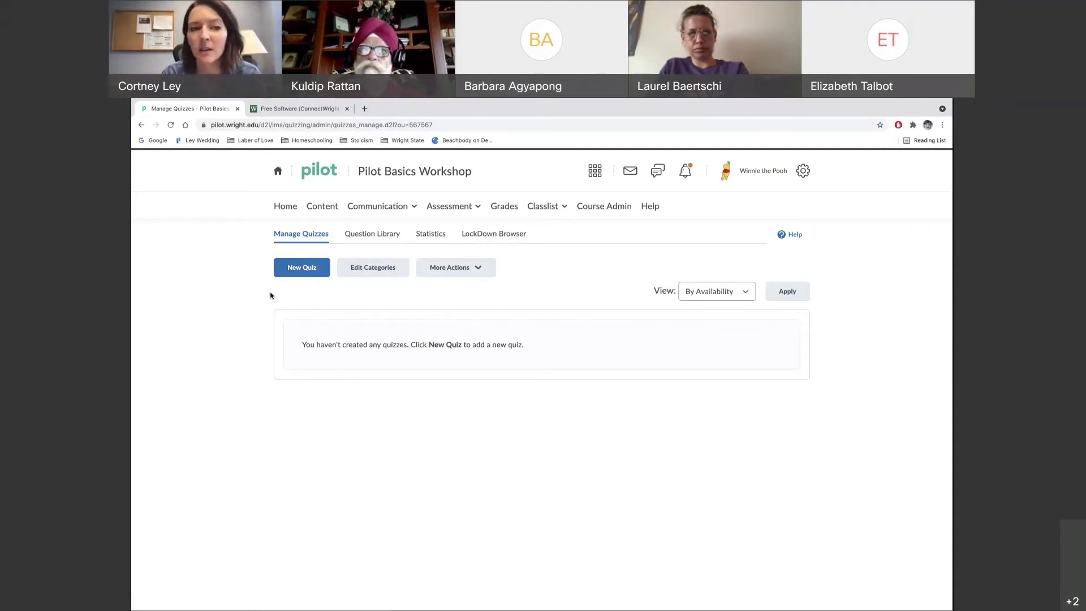
click(298, 268)
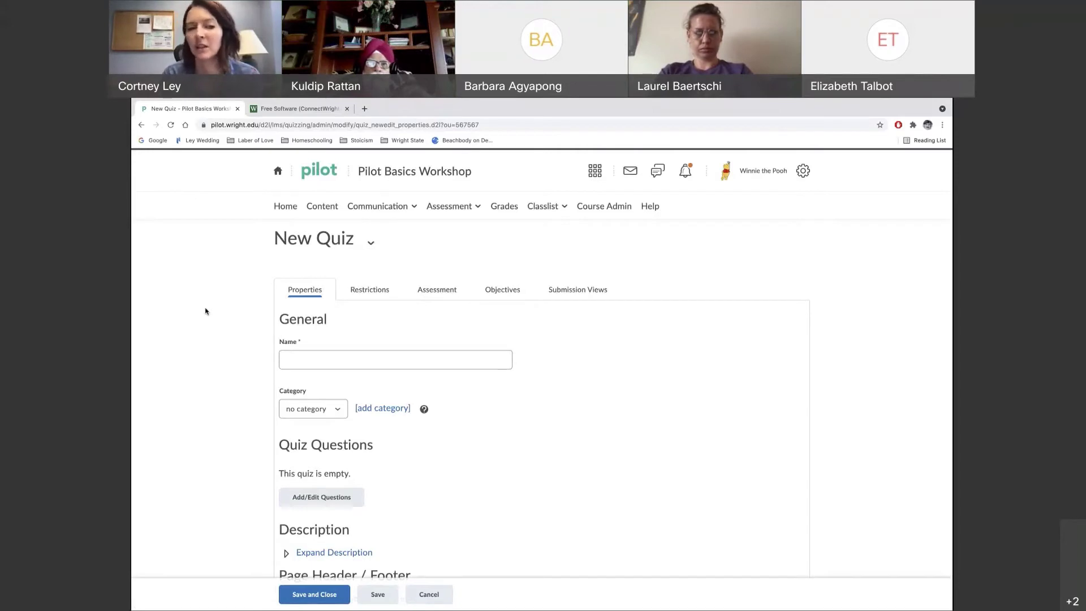
Enter 'Exam 1' as the new quiz's name on the Properties tab
click(296, 359)
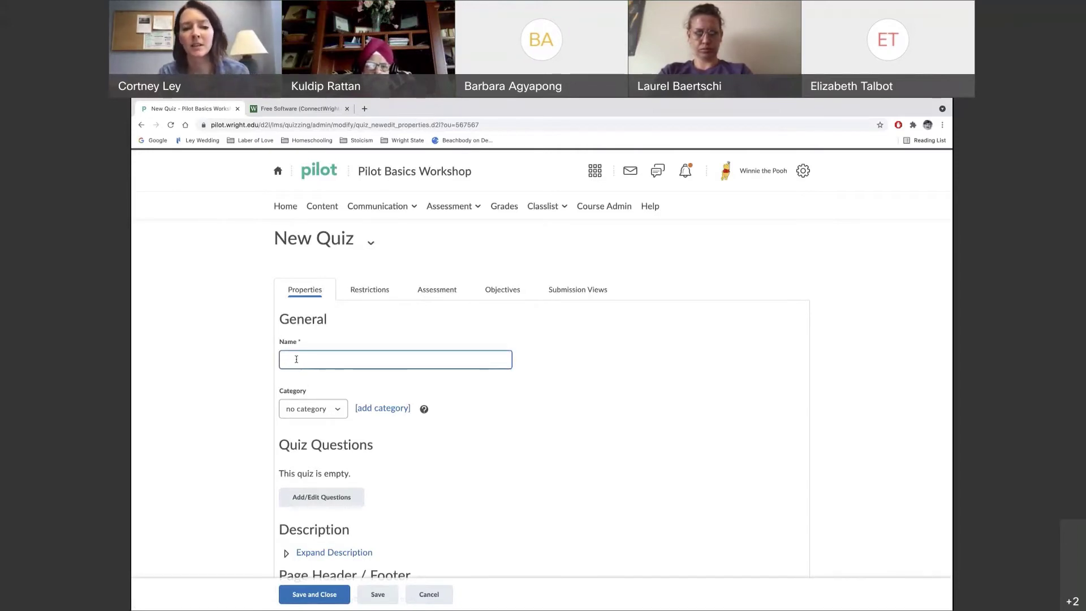
text(Exam 1)
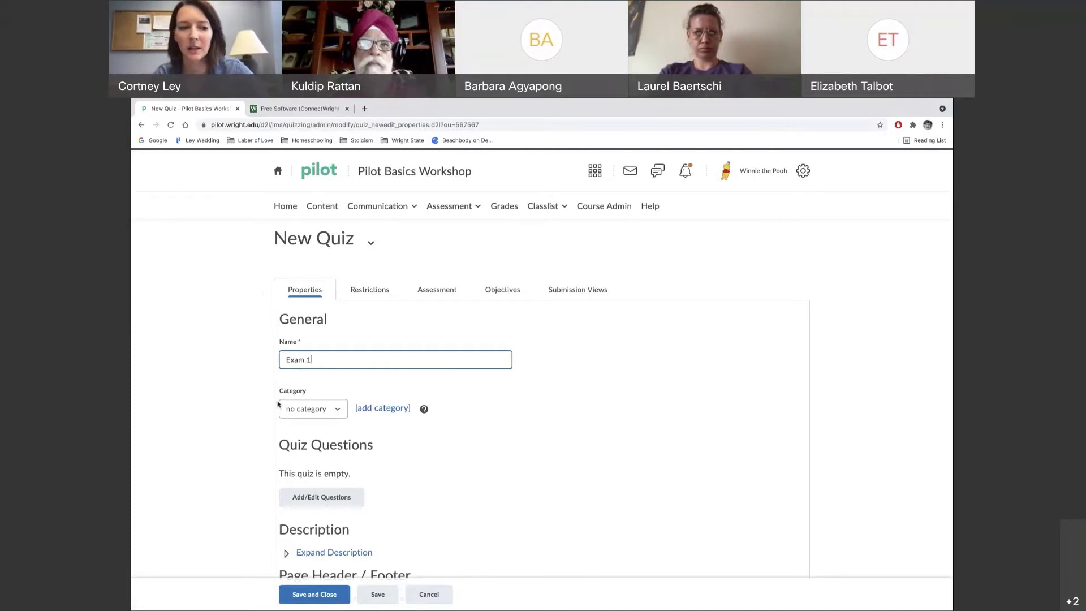
scroll(447, 456, down, 2)
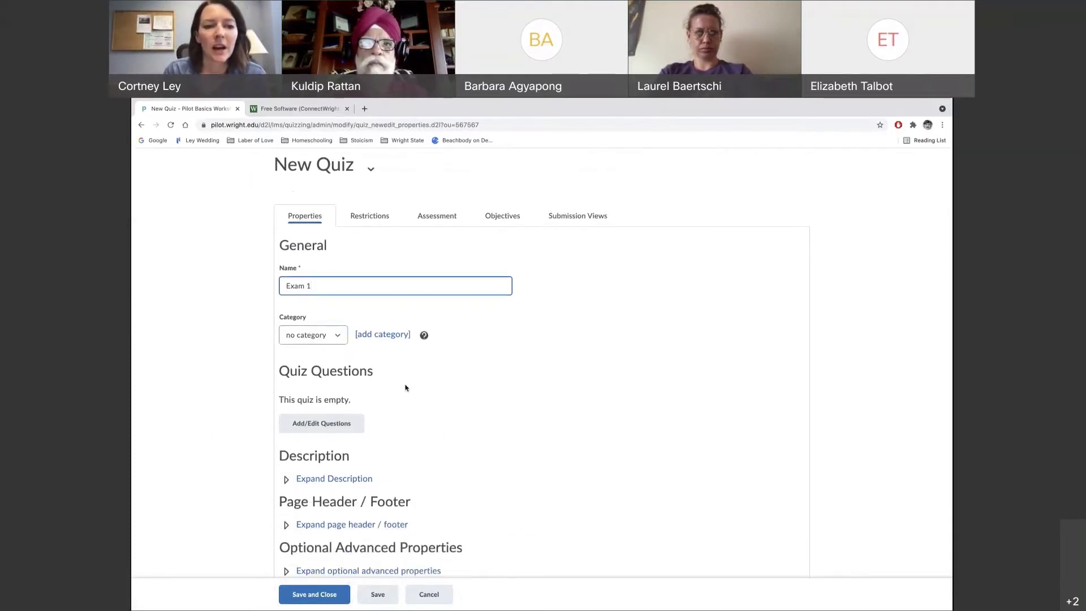
click(449, 398)
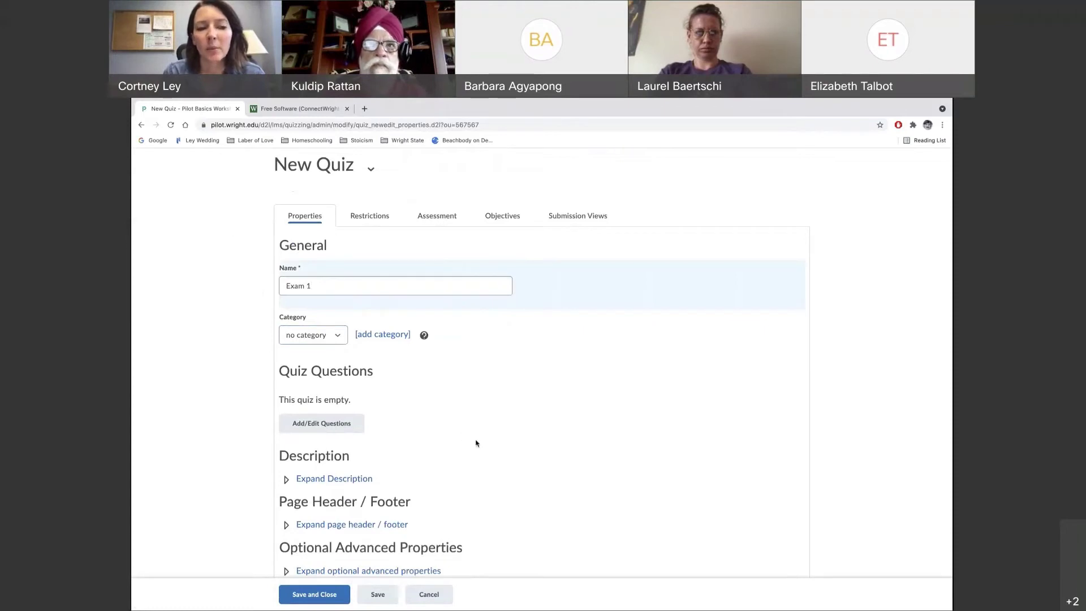
scroll(476, 443, down, 1)
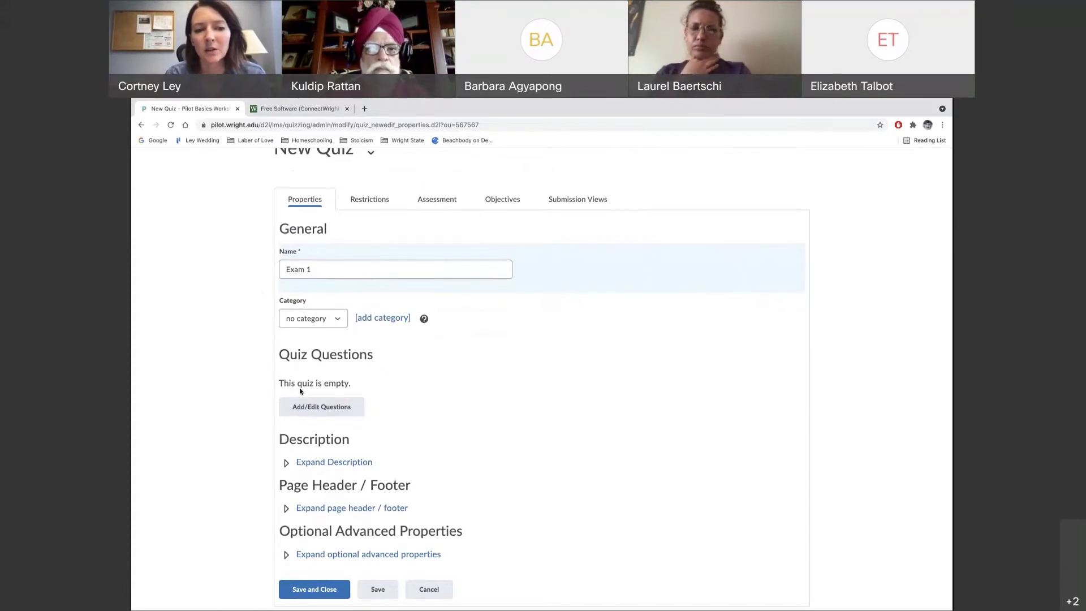
Open the Add/Edit Questions editor for Exam 1
click(315, 413)
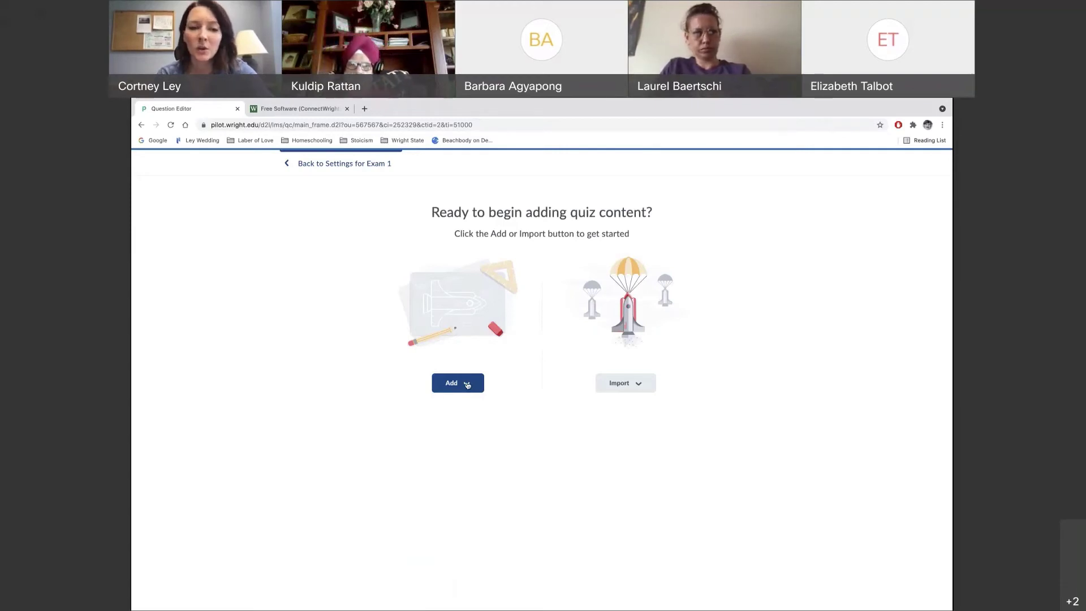
Add a new Multiple Choice question to Exam 1 via Add > New Question
click(467, 386)
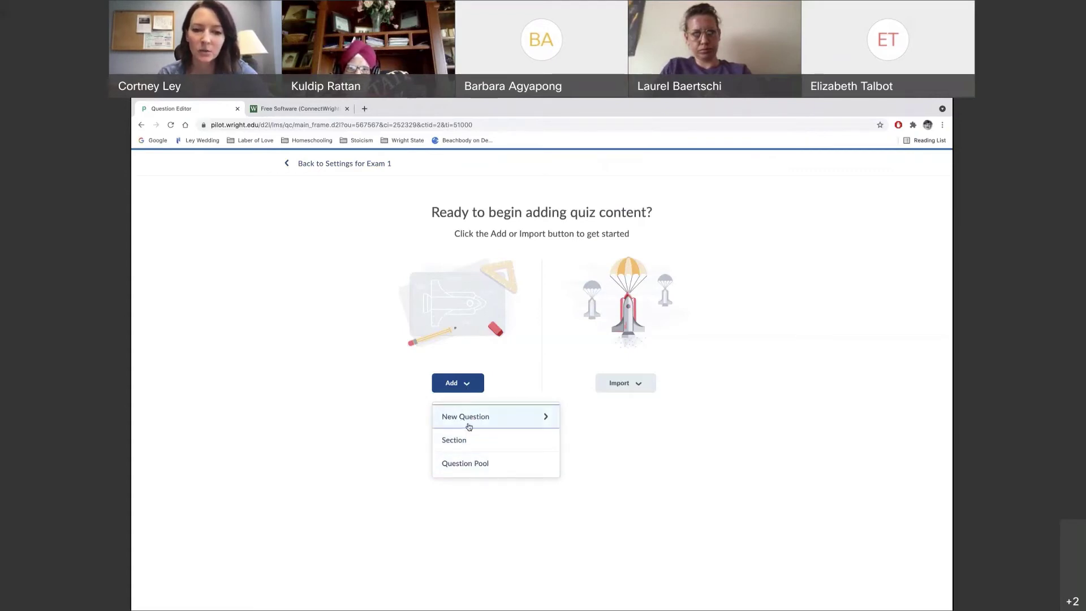
click(498, 422)
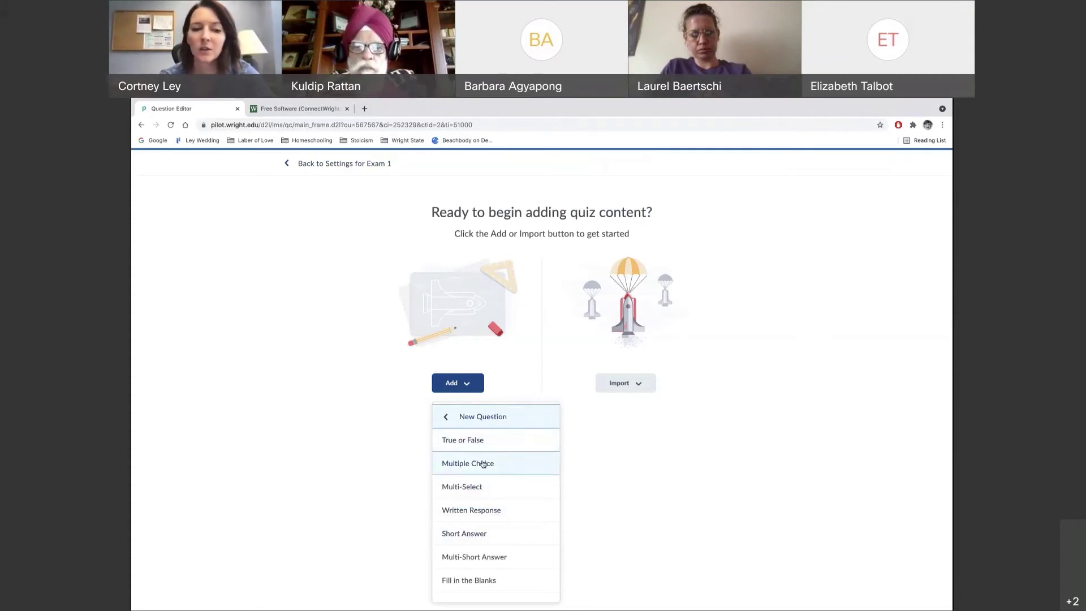
click(484, 464)
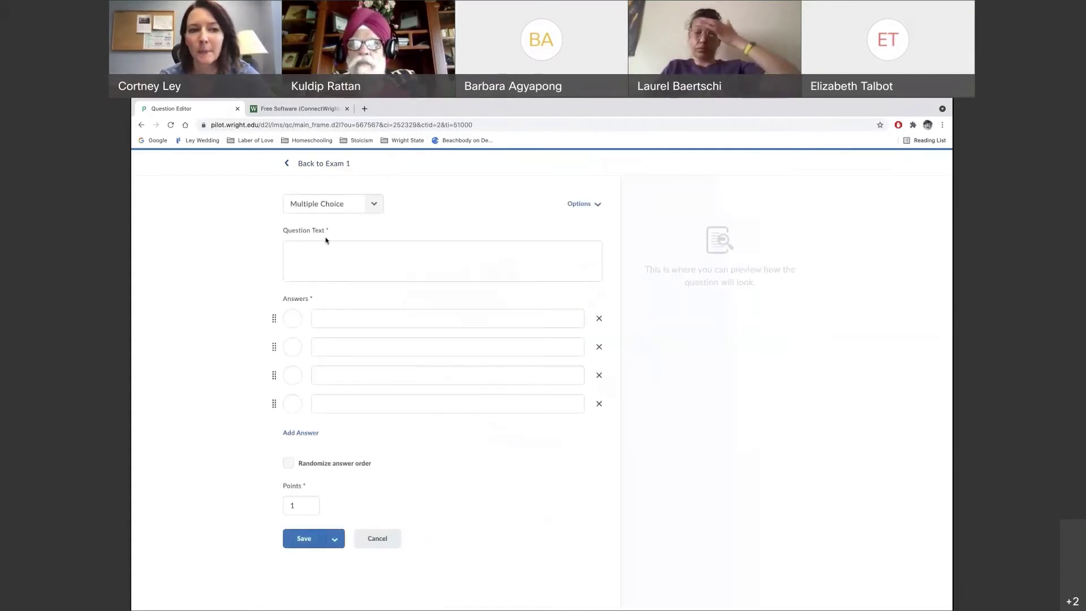
Write 'What color is the sky?' with answers Purple, Blue, Green, Yellow, marking Blue correct
click(296, 254)
text(W)
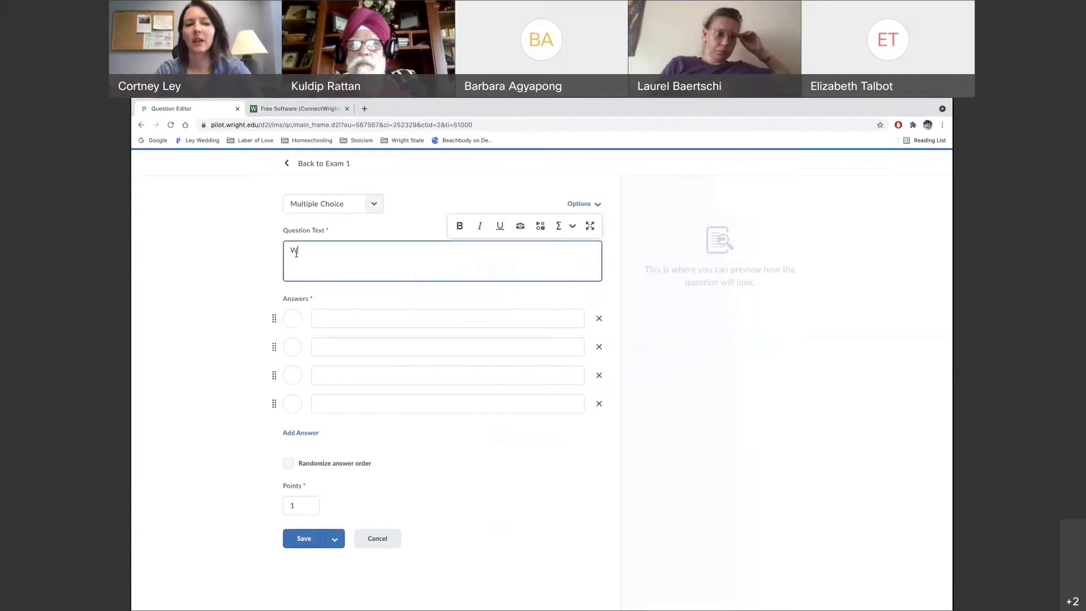
text(hat color is the sky?)
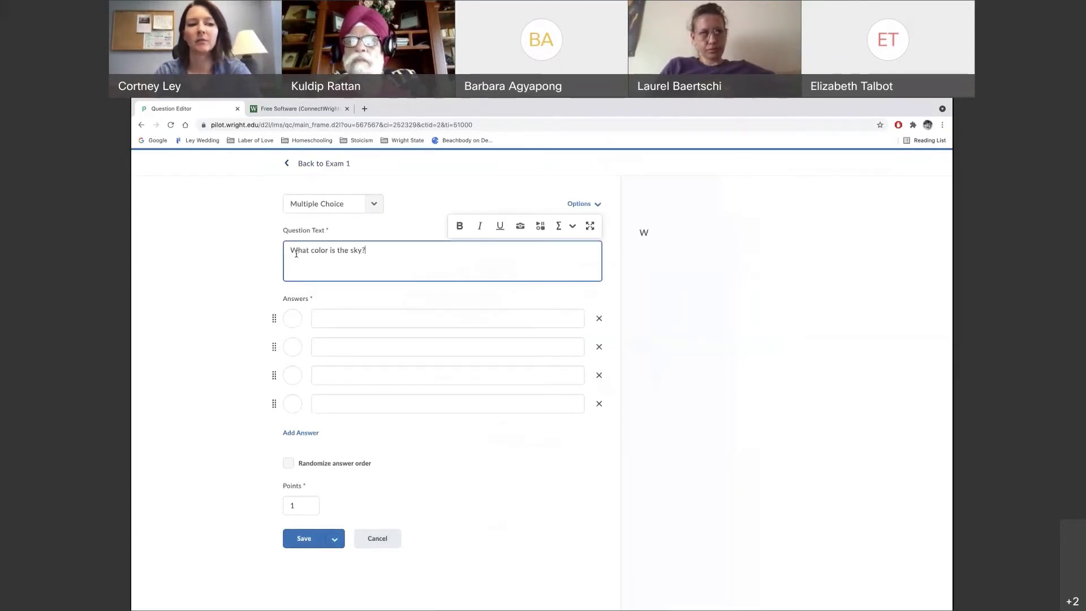
click(332, 324)
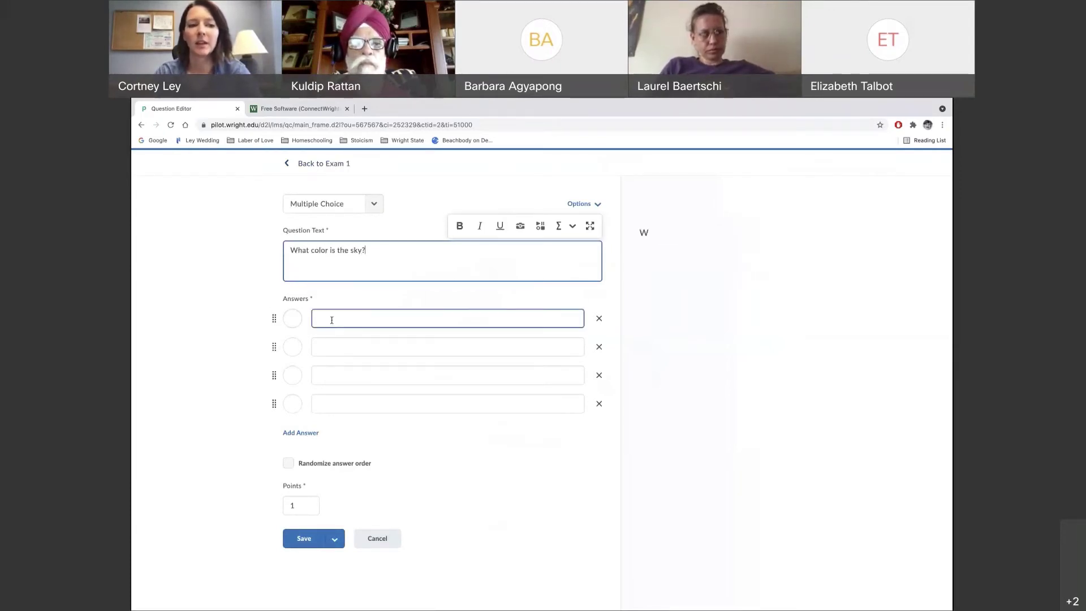
text(Purple)
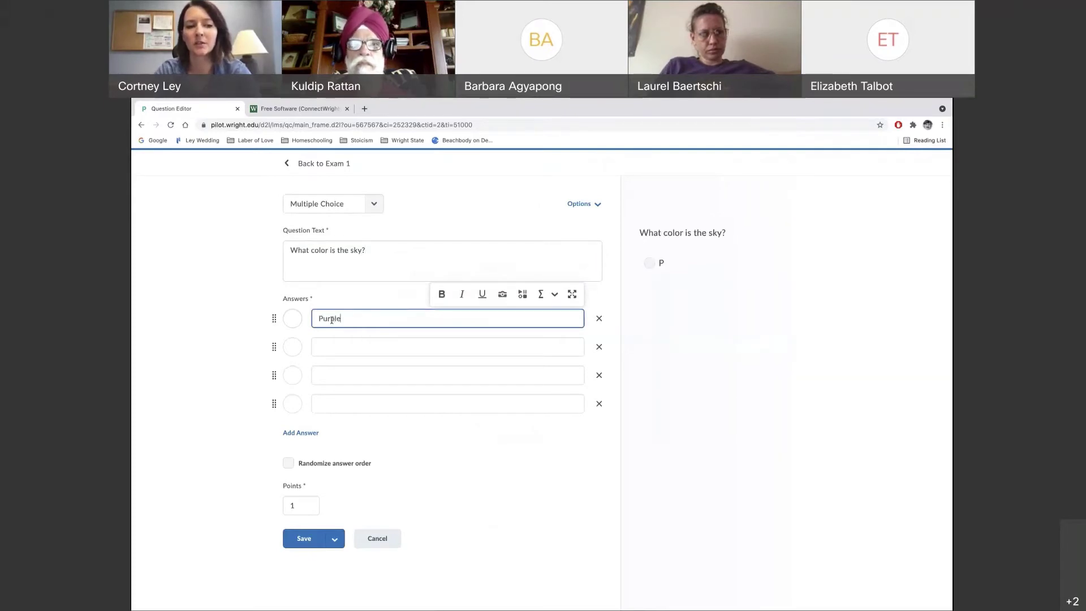
click(331, 349)
text(Blue)
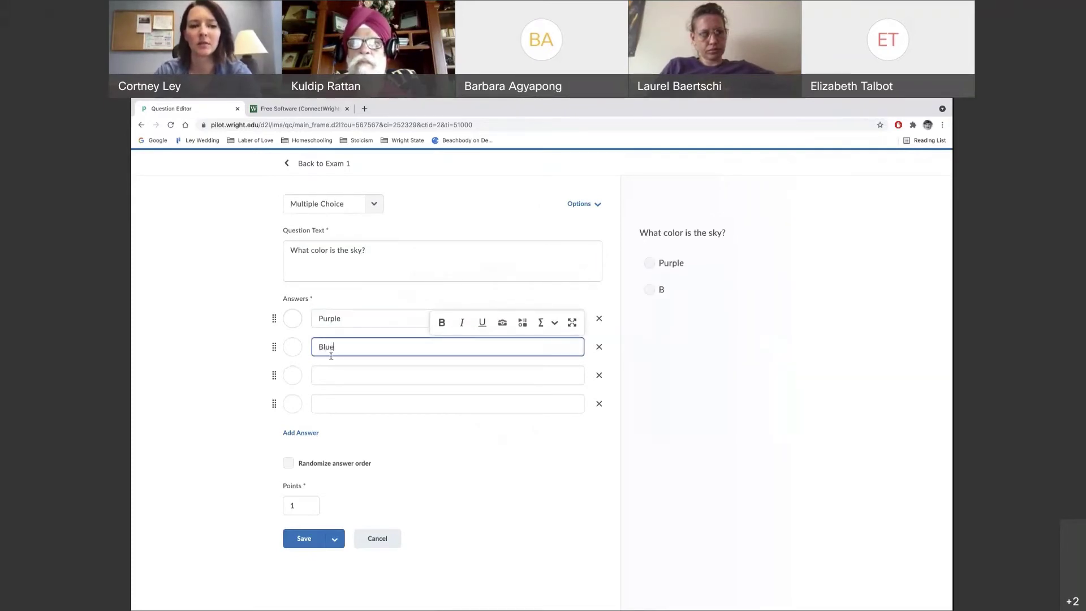
click(330, 376)
text(Green)
click(330, 404)
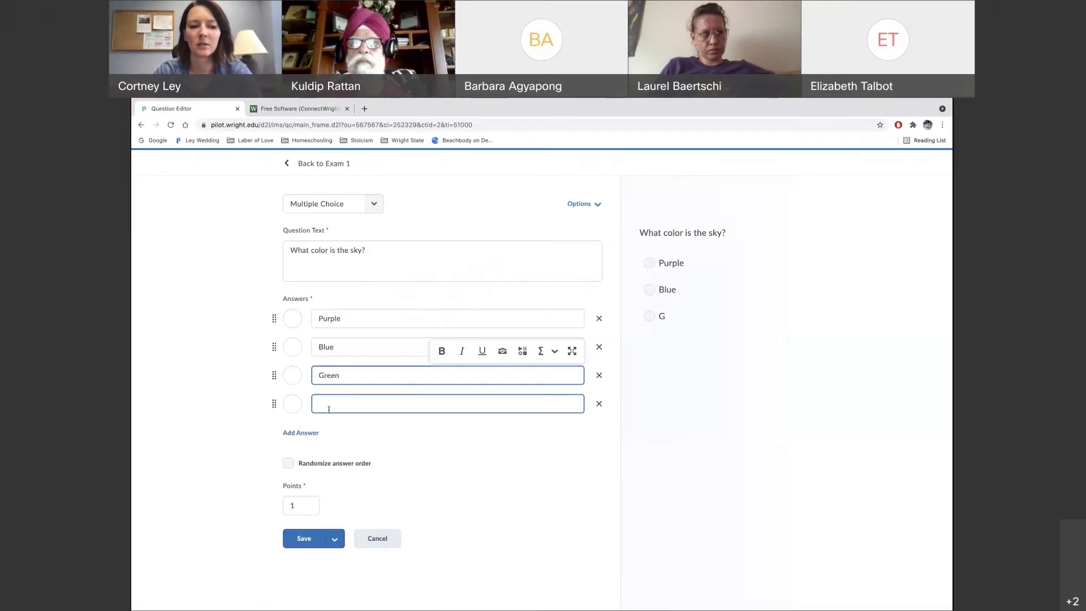
text(Yellow)
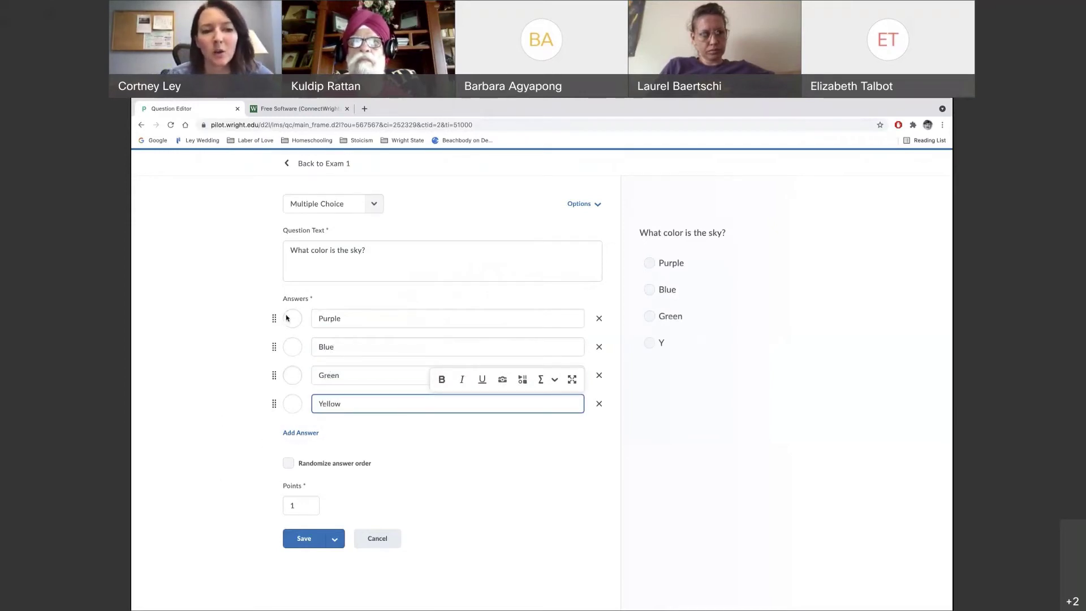
click(293, 348)
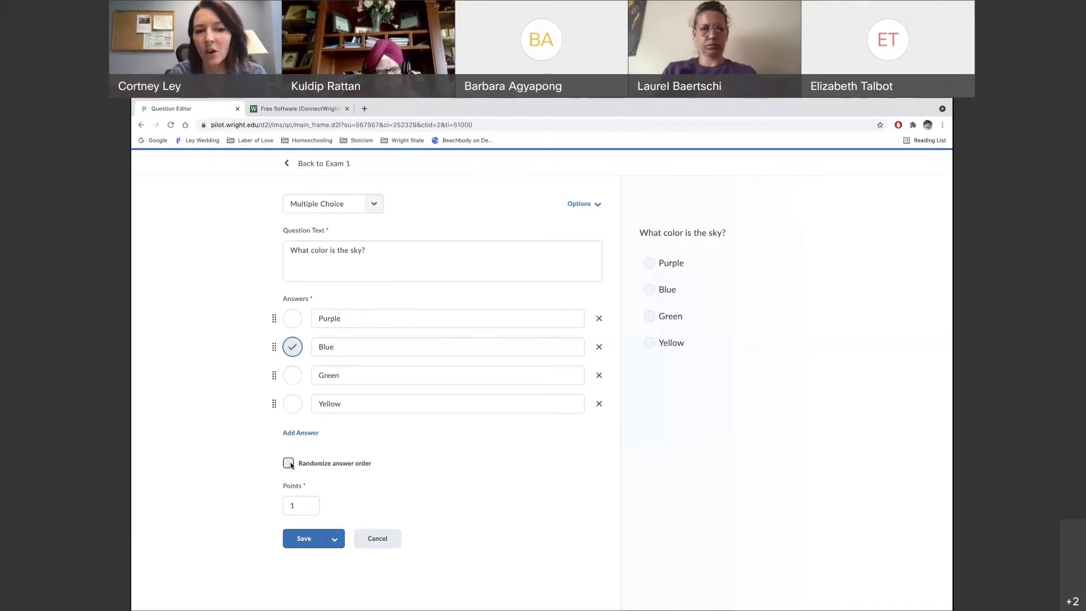
Shuffle the answer order, set the sky question to 2 points, and save it
click(289, 464)
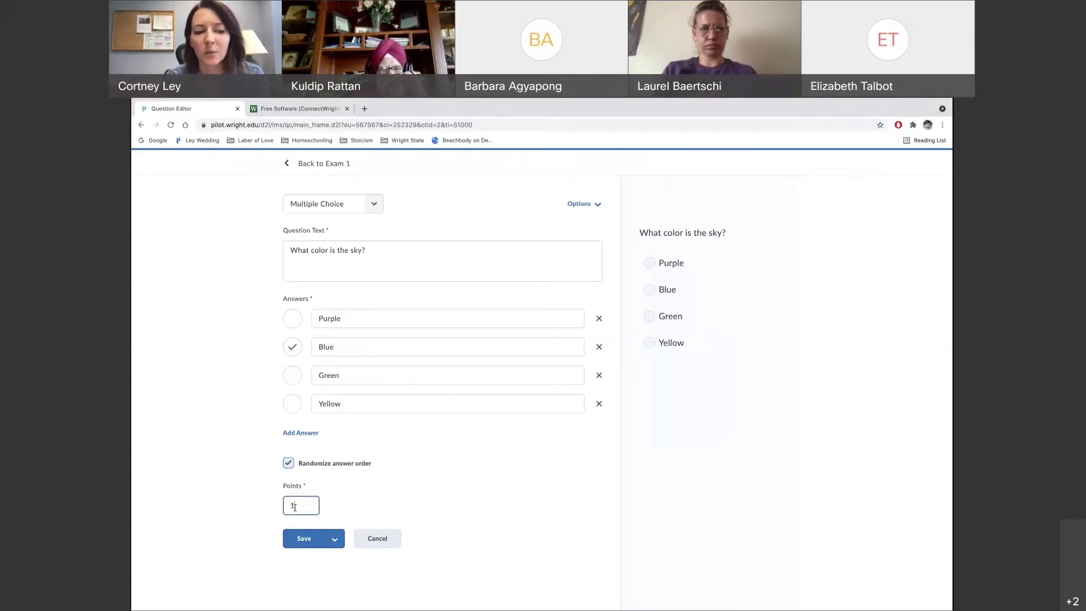
text(2)
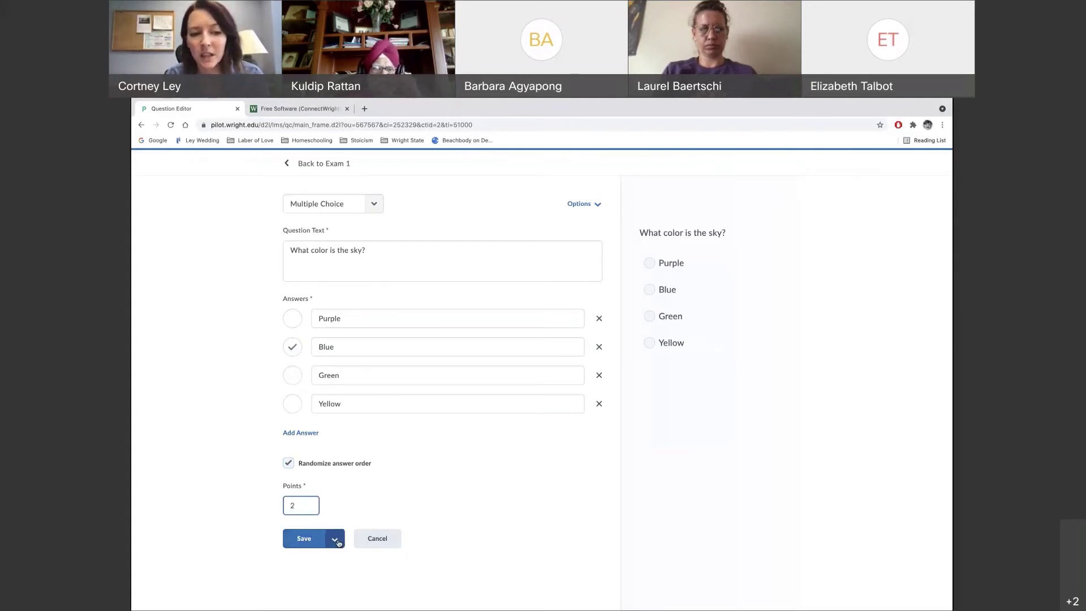
click(337, 541)
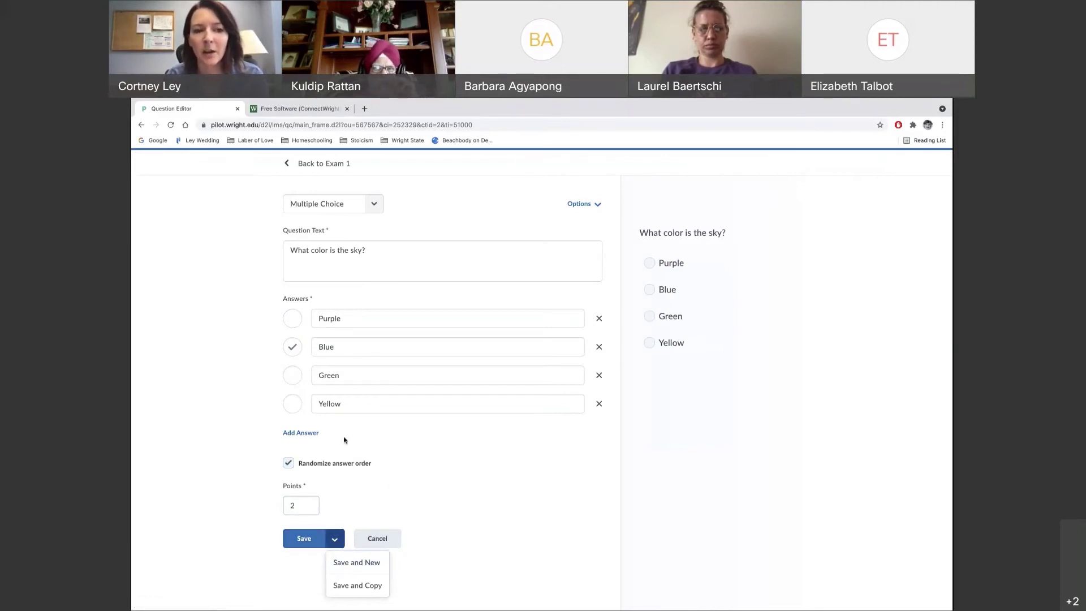
click(305, 539)
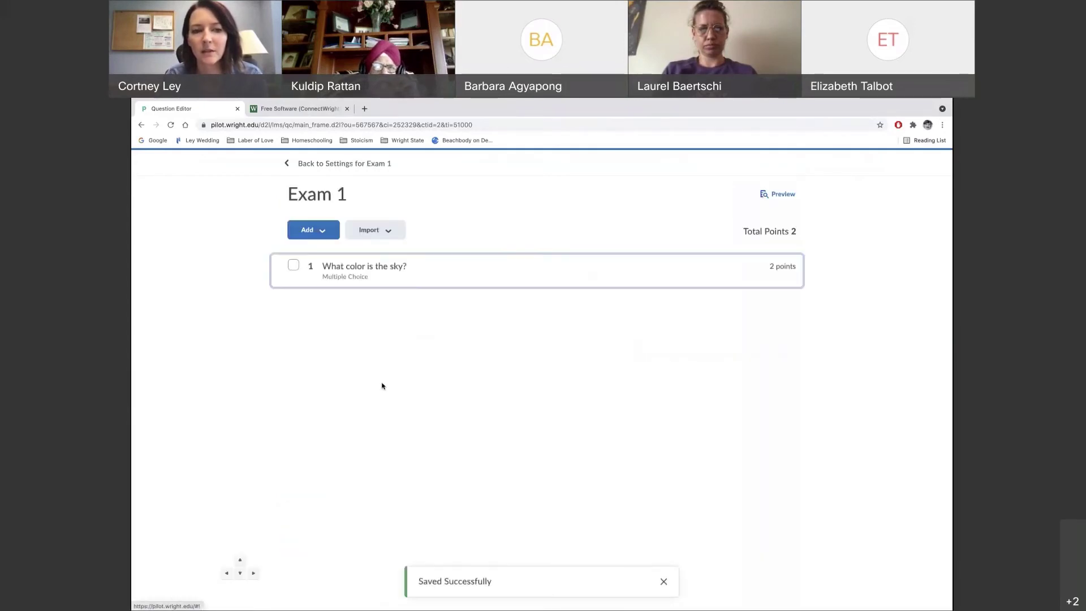
Add a new Written Response question with the text 'How are you today?'
click(331, 232)
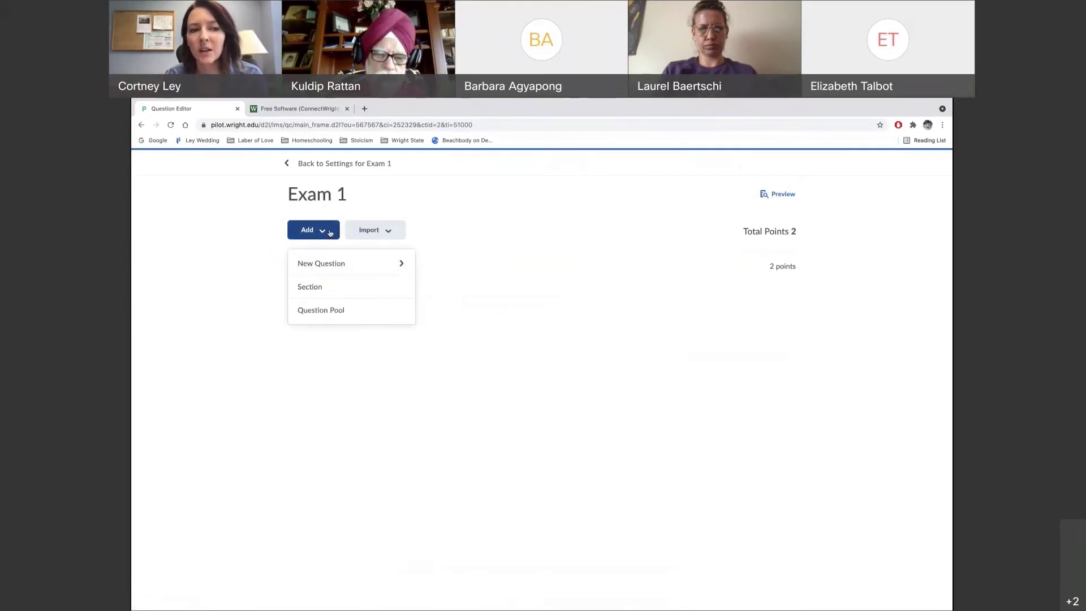
click(401, 267)
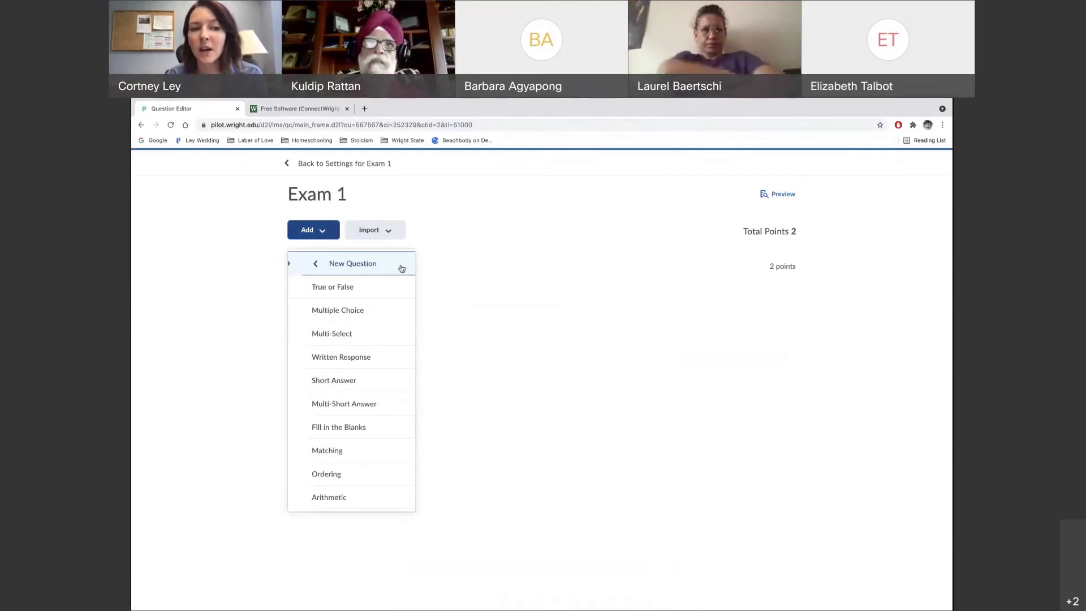
click(341, 357)
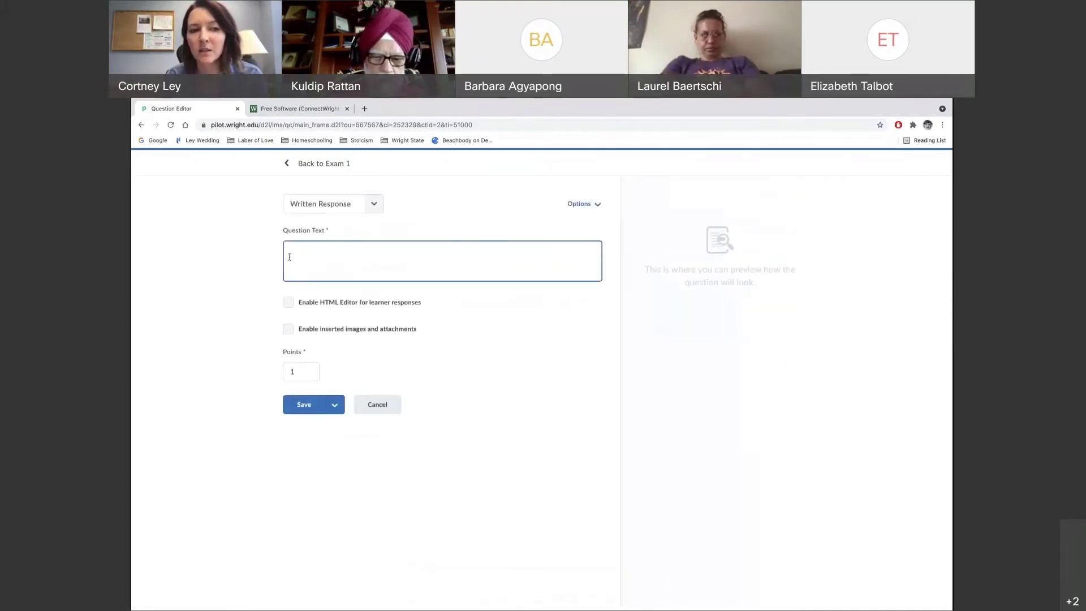
click(306, 255)
text(Ho)
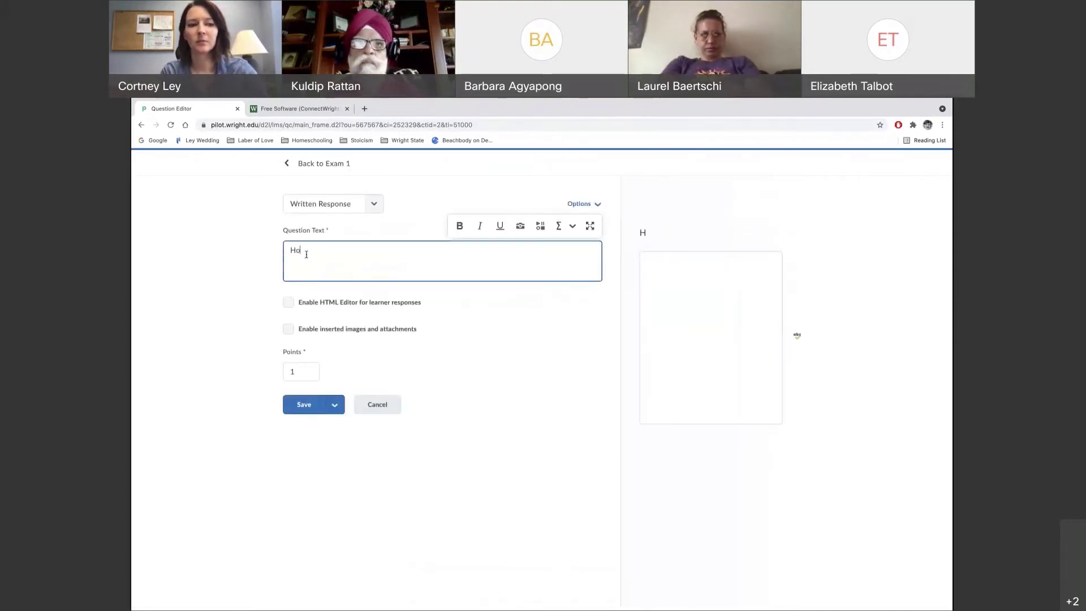
text(w are you today?)
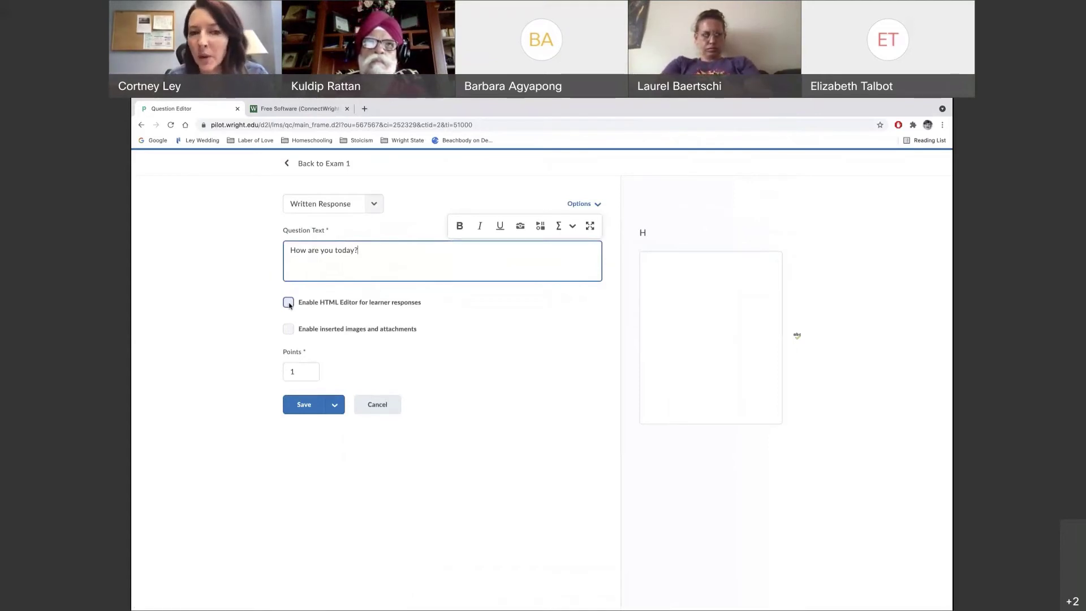
Enable the HTML editor for learner responses
click(288, 302)
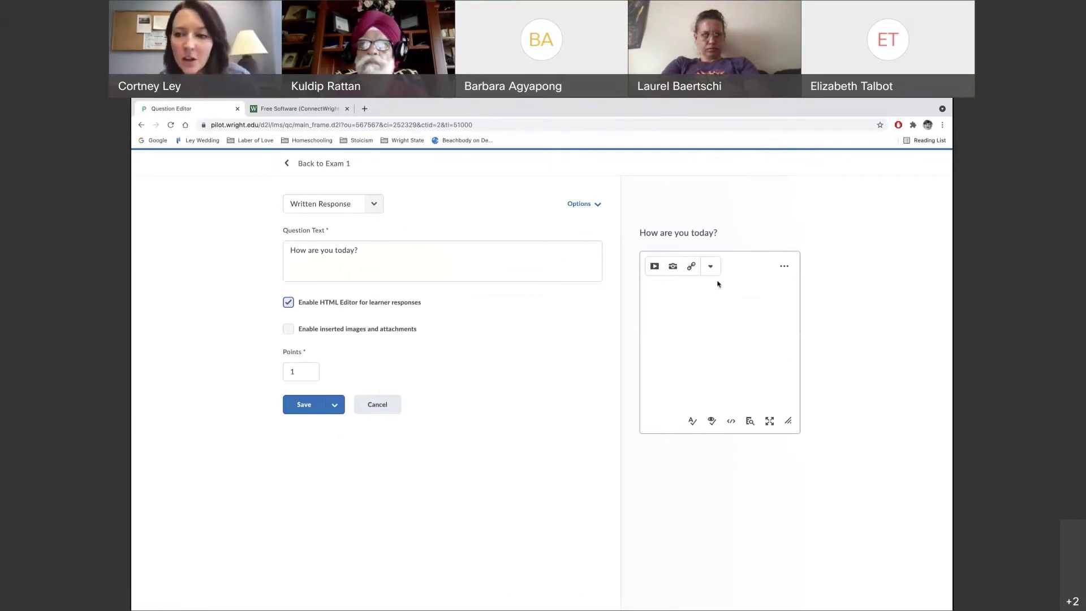
click(289, 304)
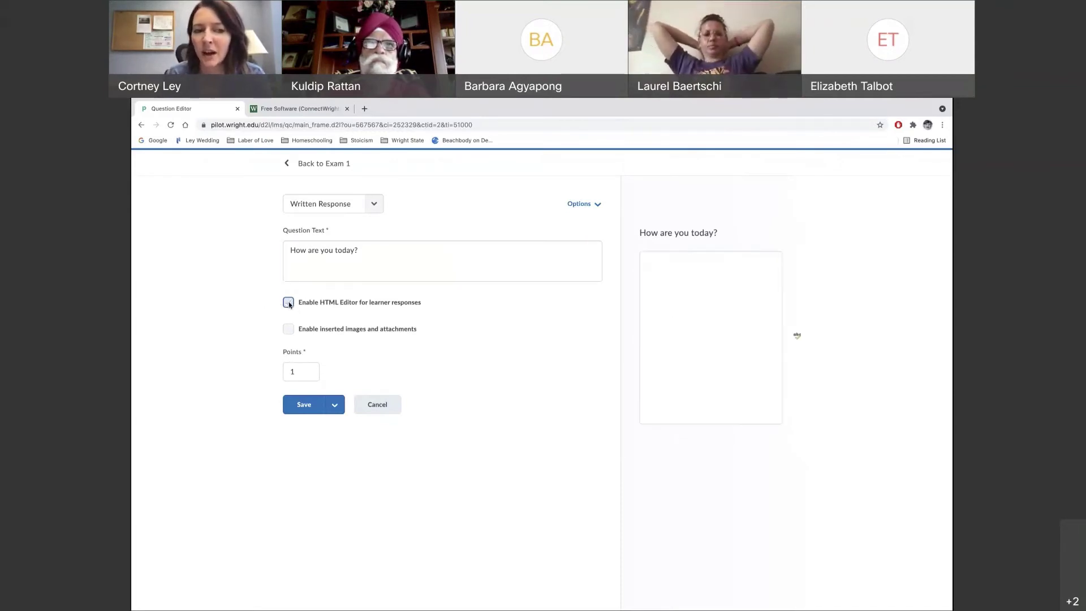
click(289, 304)
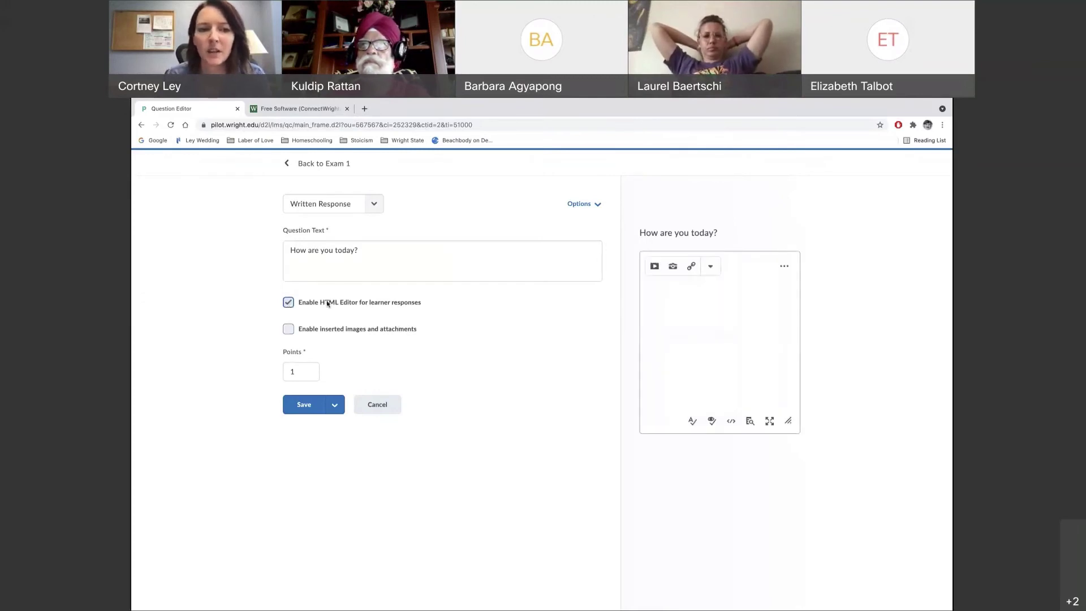
click(452, 254)
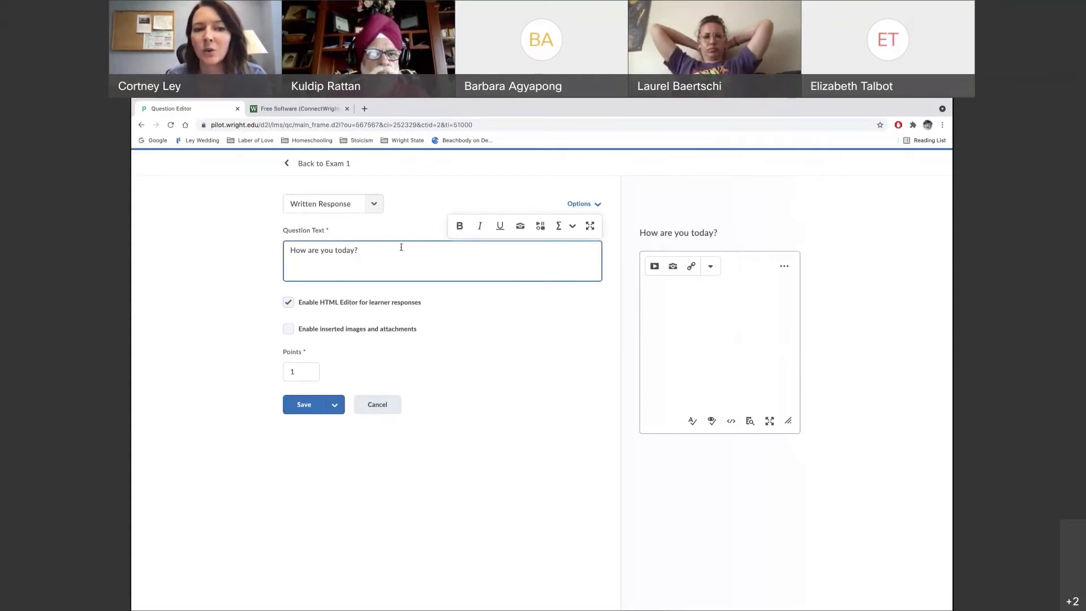
Explore the table, text colour and insert menus in the full-screen question editor
click(590, 226)
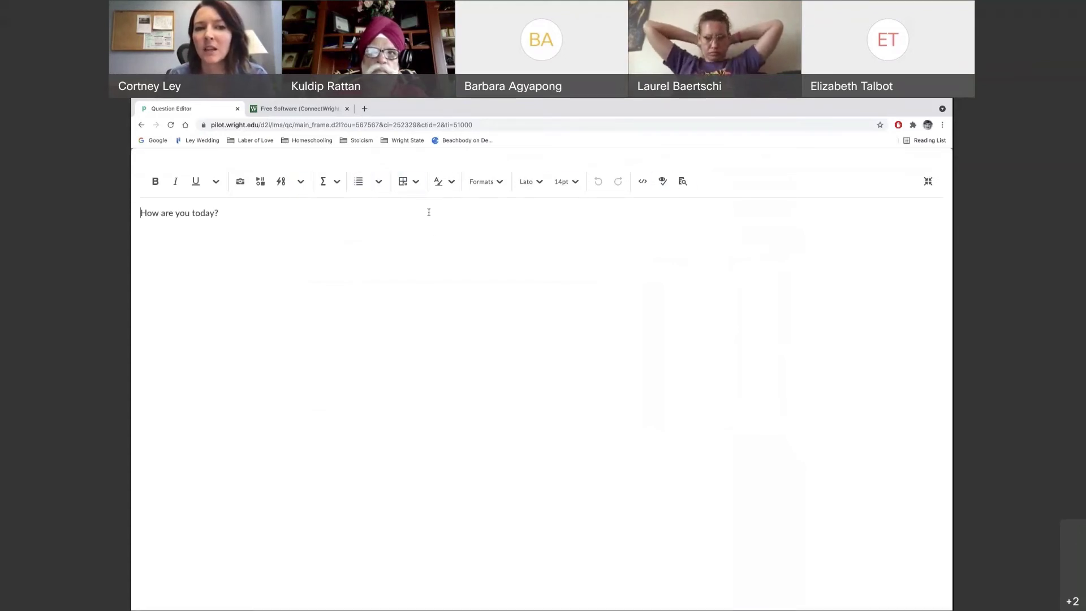
click(418, 181)
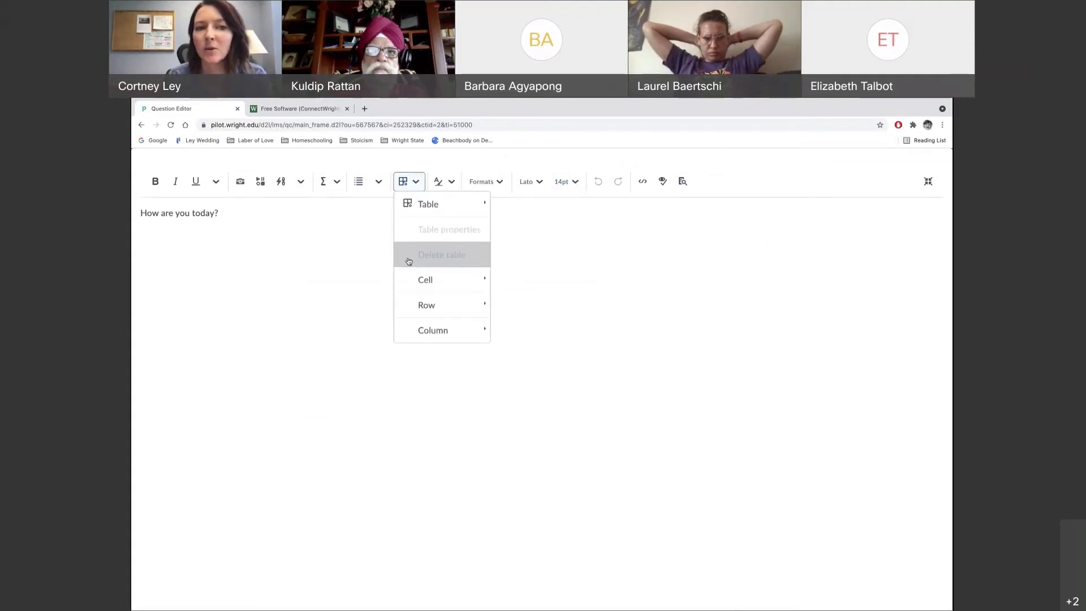
click(450, 182)
click(346, 232)
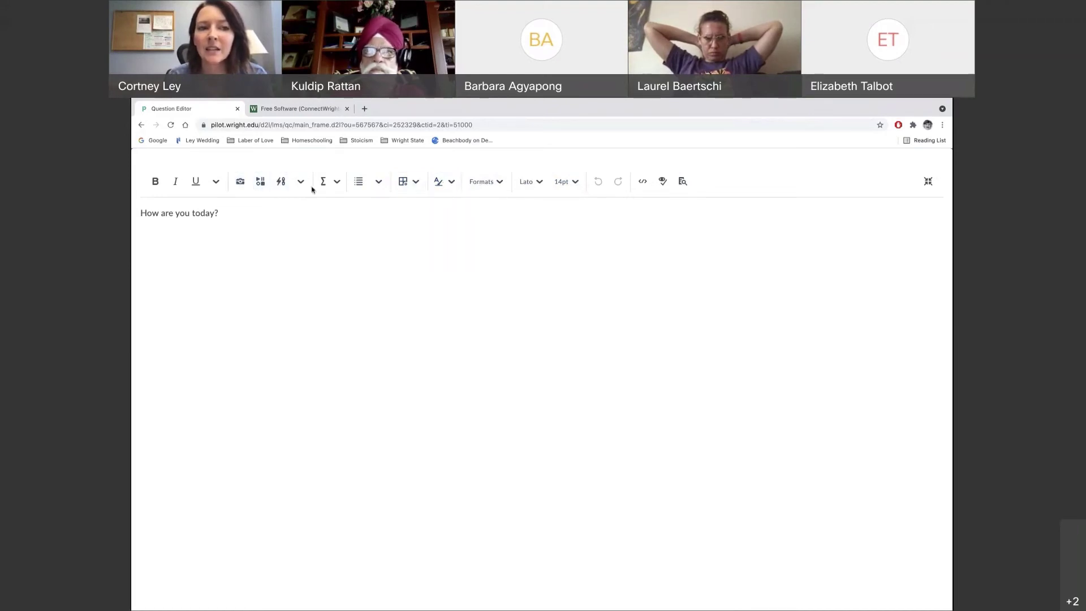
click(301, 182)
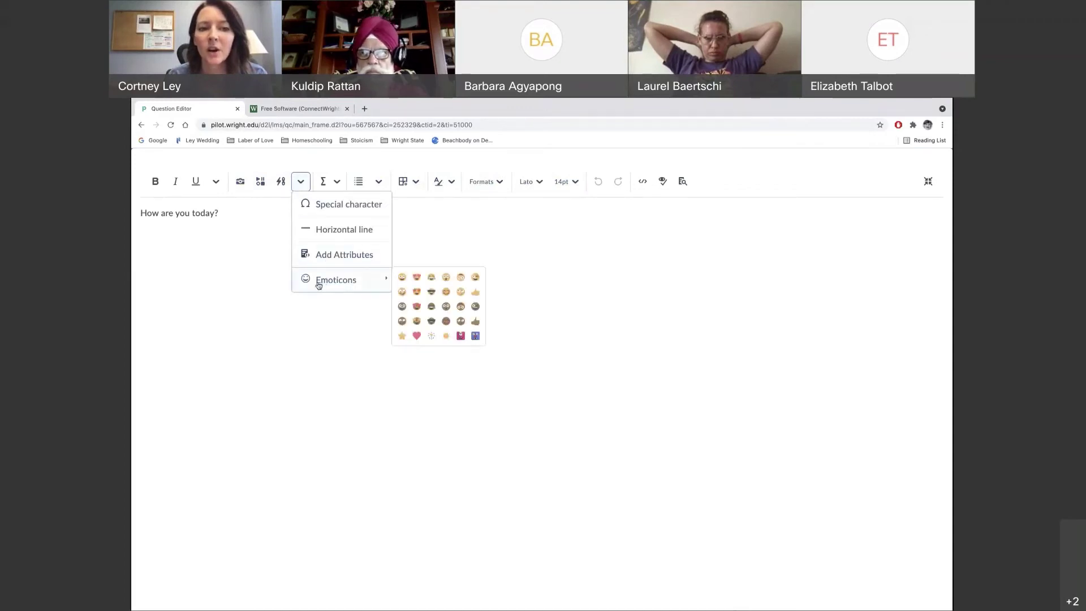
click(353, 213)
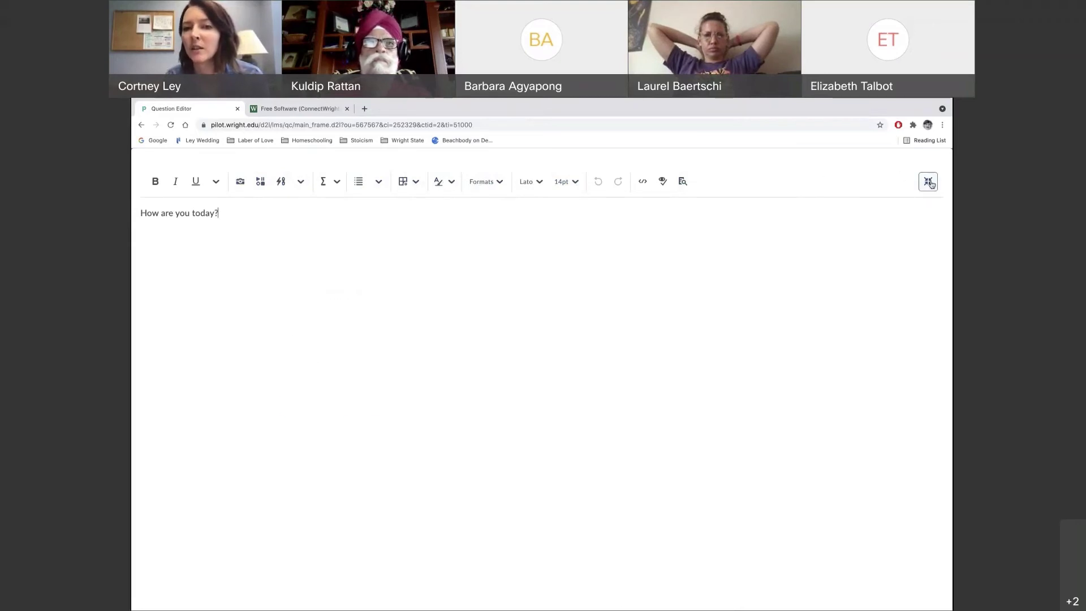
Exit full screen and save the 'How are you today?' question at 1 point
click(929, 182)
click(402, 255)
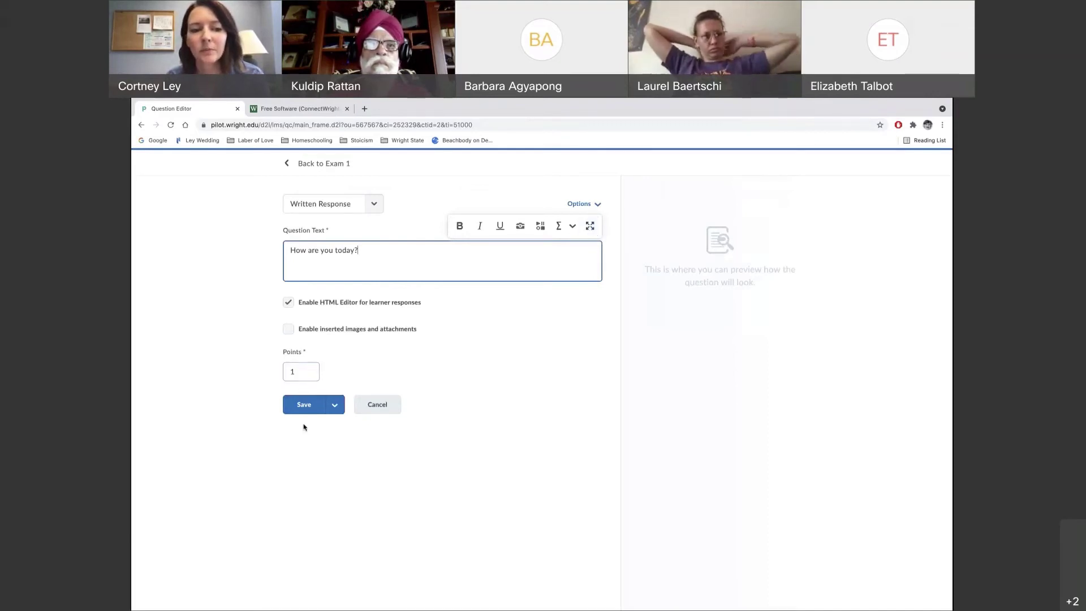
click(306, 405)
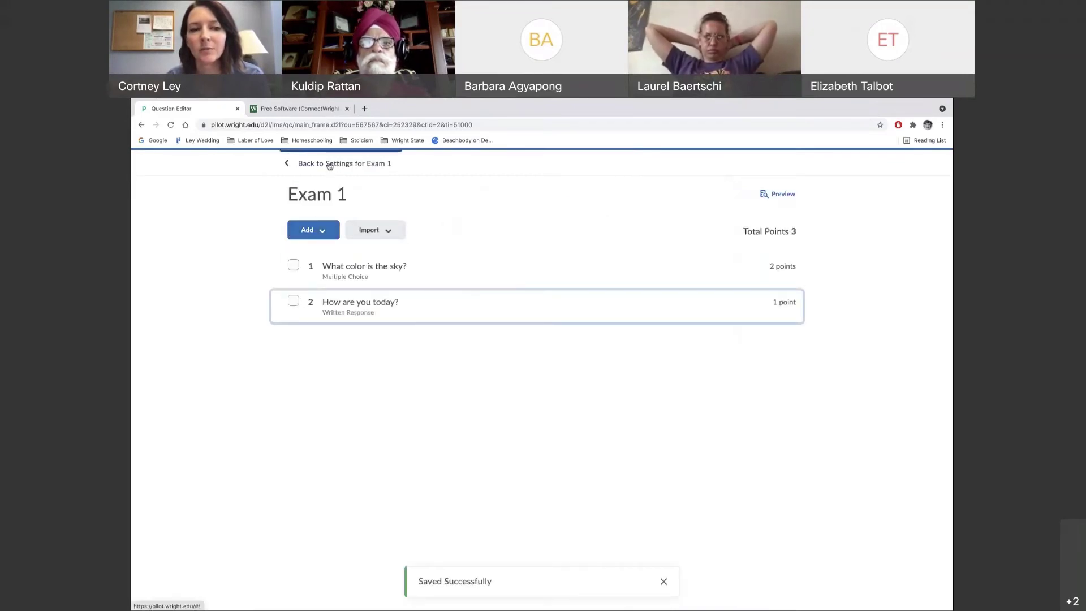
Return to Exam 1's Properties page, review it, and go to the Restrictions tab
click(300, 164)
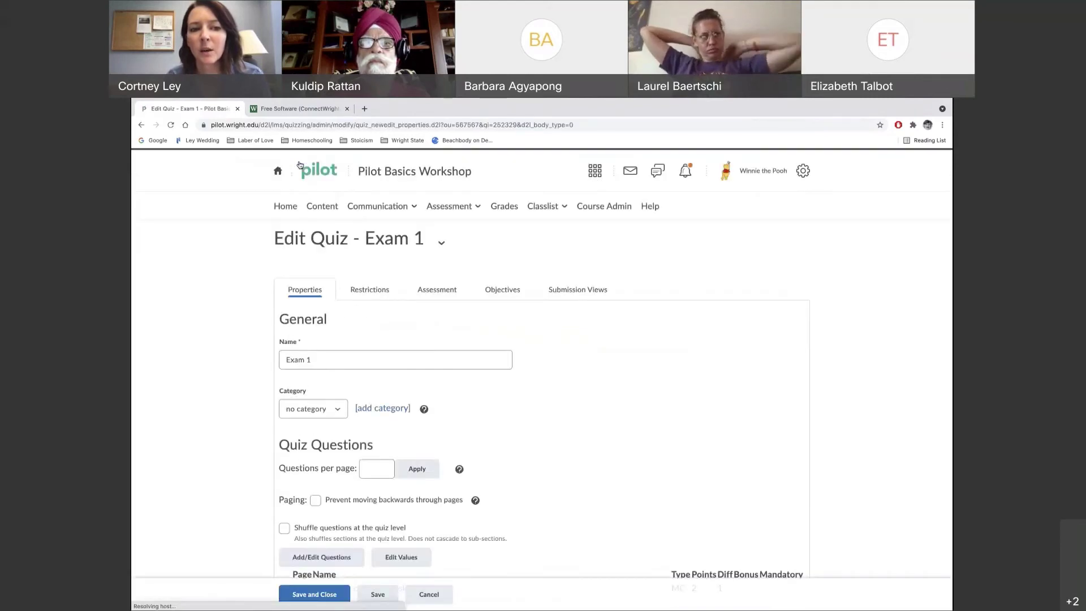
scroll(255, 468, down, 2)
scroll(255, 469, down, 2)
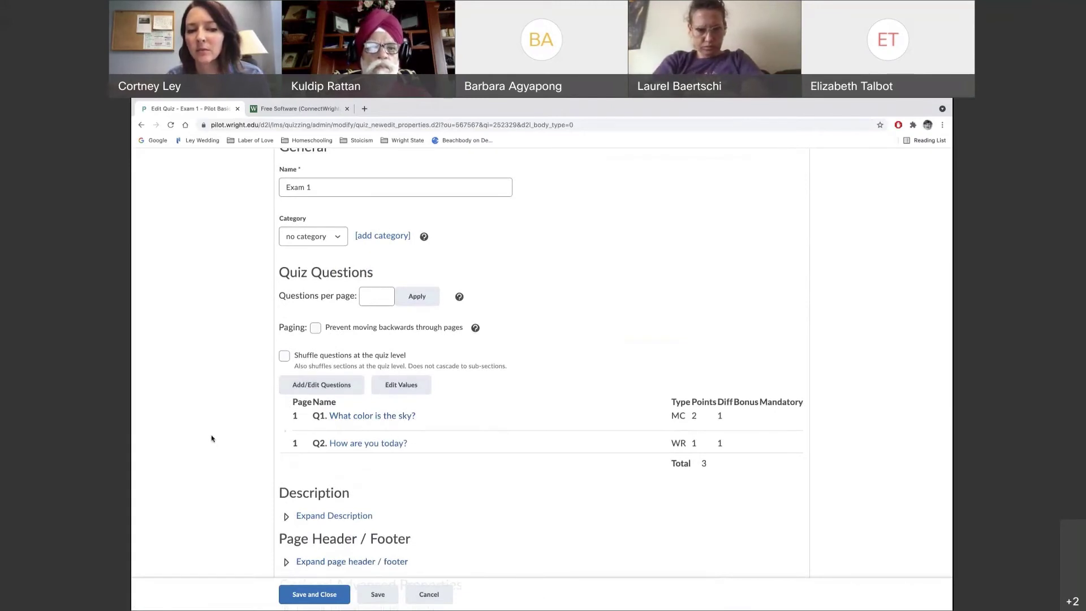
scroll(581, 356, up, 1)
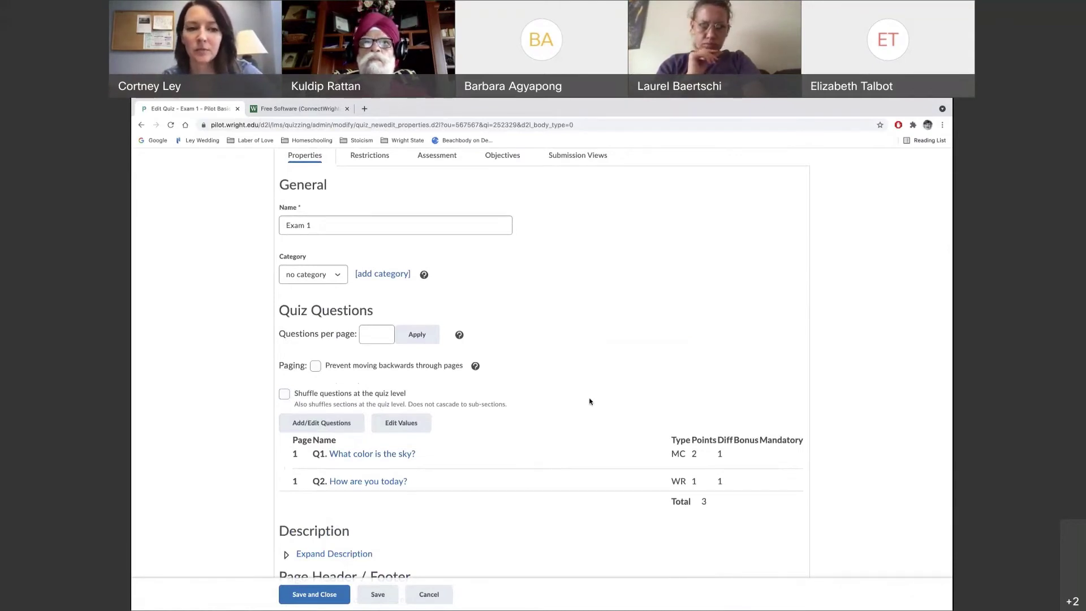
click(369, 155)
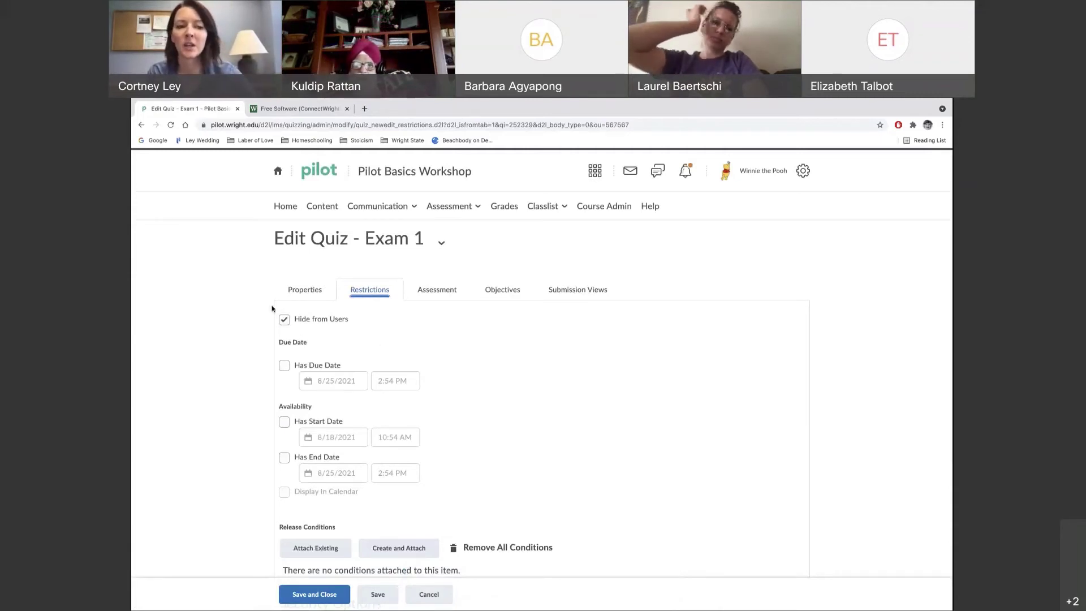
Make Exam 1 visible, enable due date 8/25/2021 and start date 8/18/2021, and display it in the calendar
click(285, 321)
scroll(519, 388, down, 1)
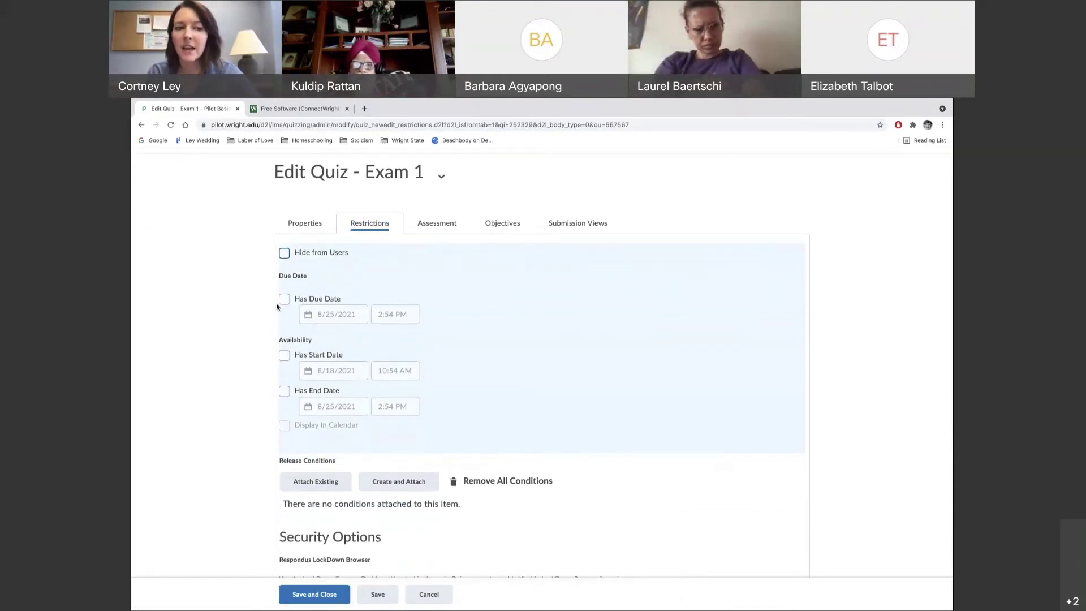
click(284, 299)
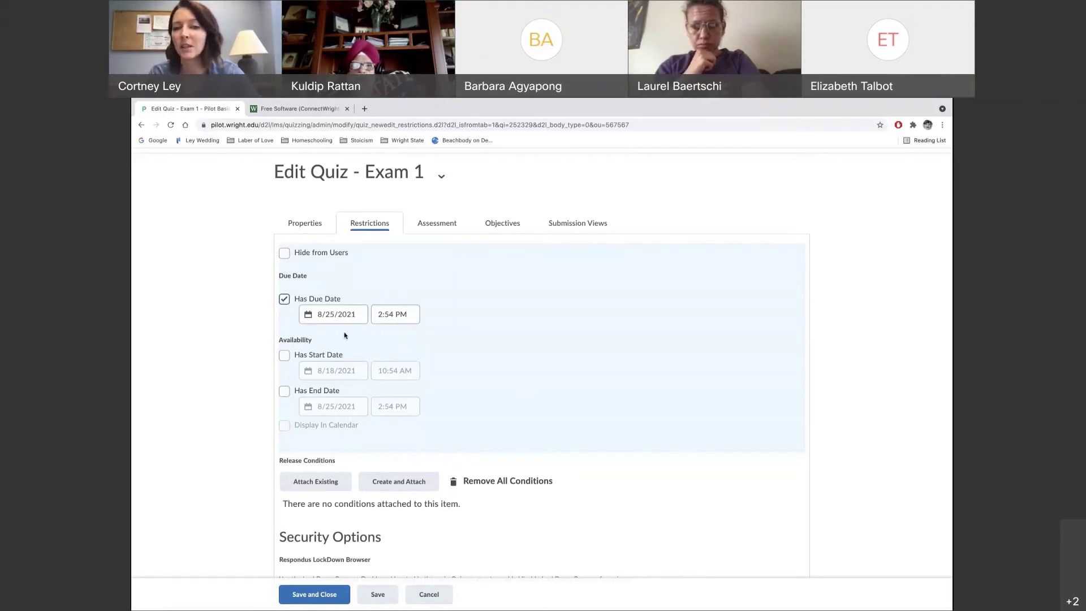
click(285, 356)
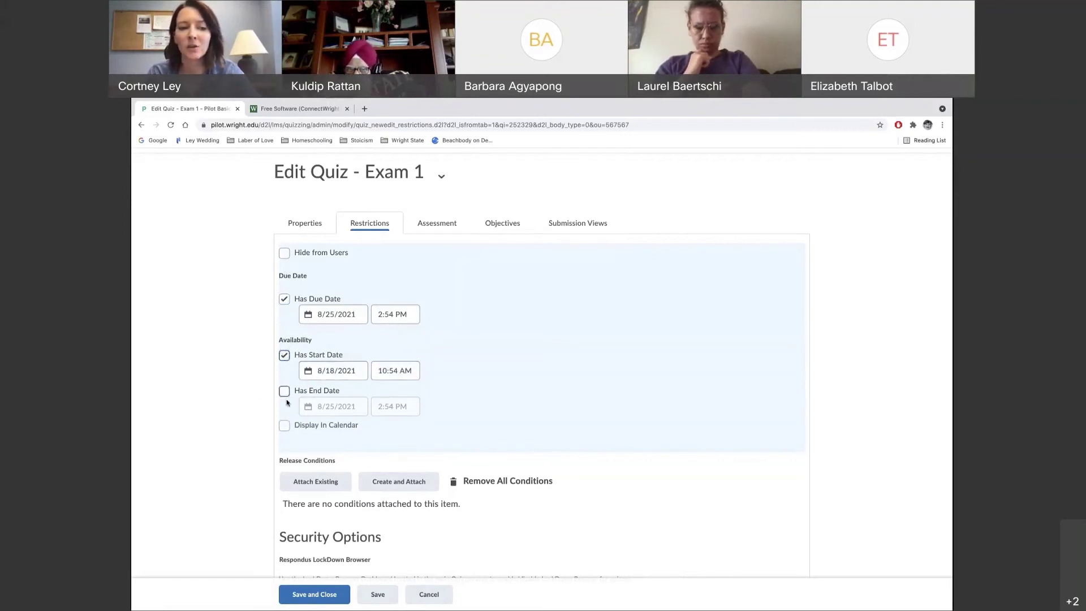
scroll(239, 416, down, 2)
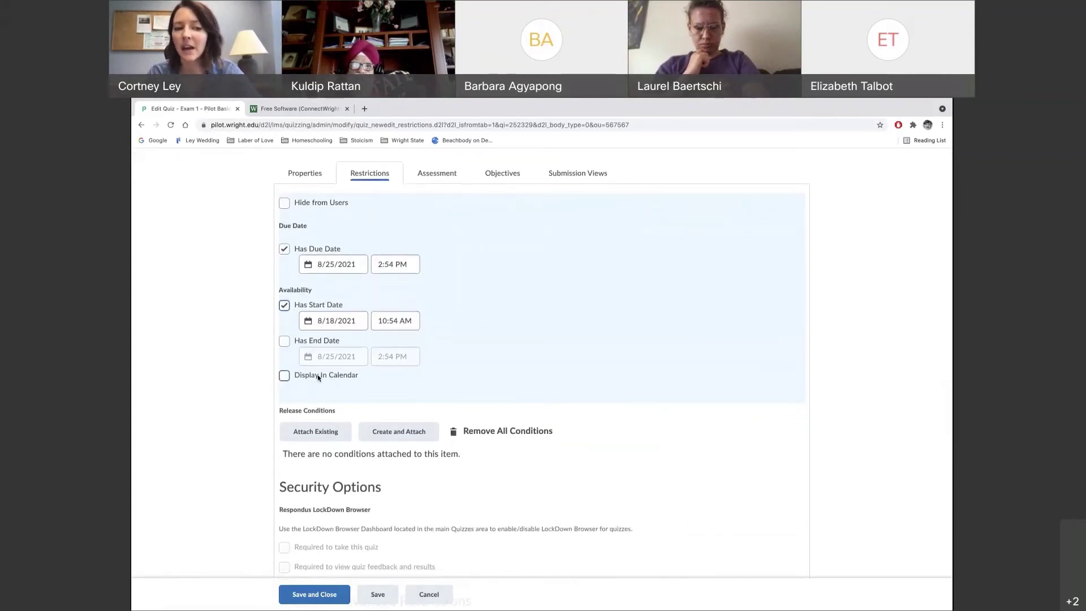
click(284, 376)
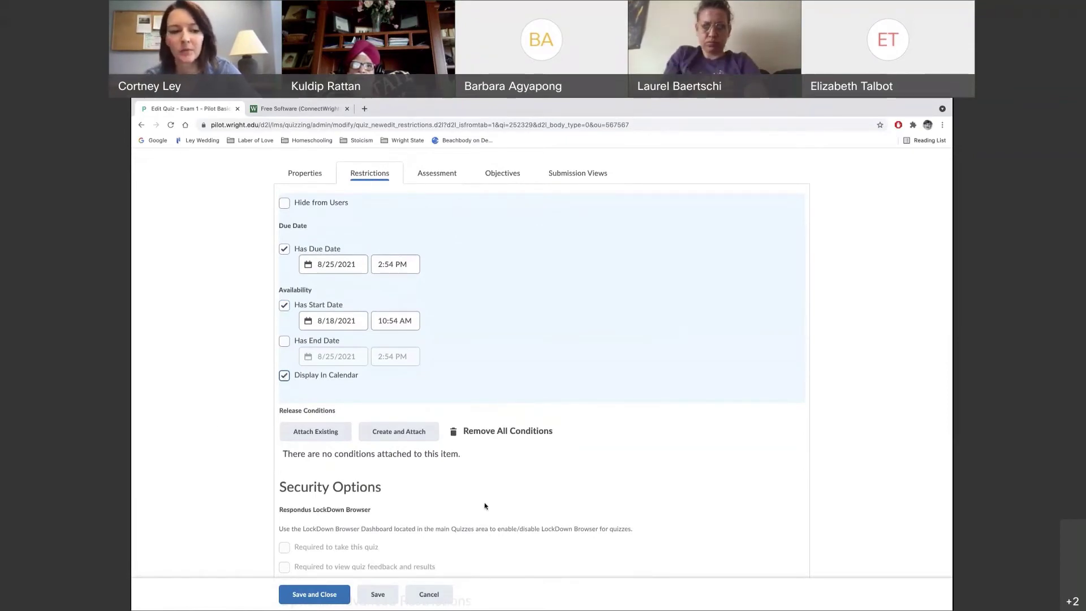
scroll(485, 505, down, 2)
scroll(485, 506, down, 3)
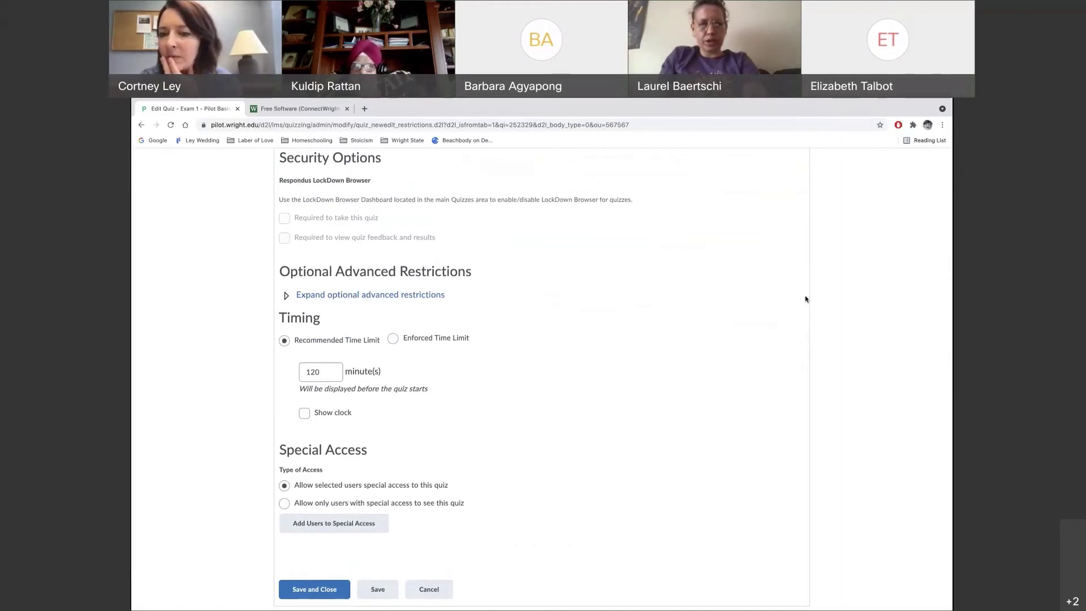
scroll(546, 362, up, 2)
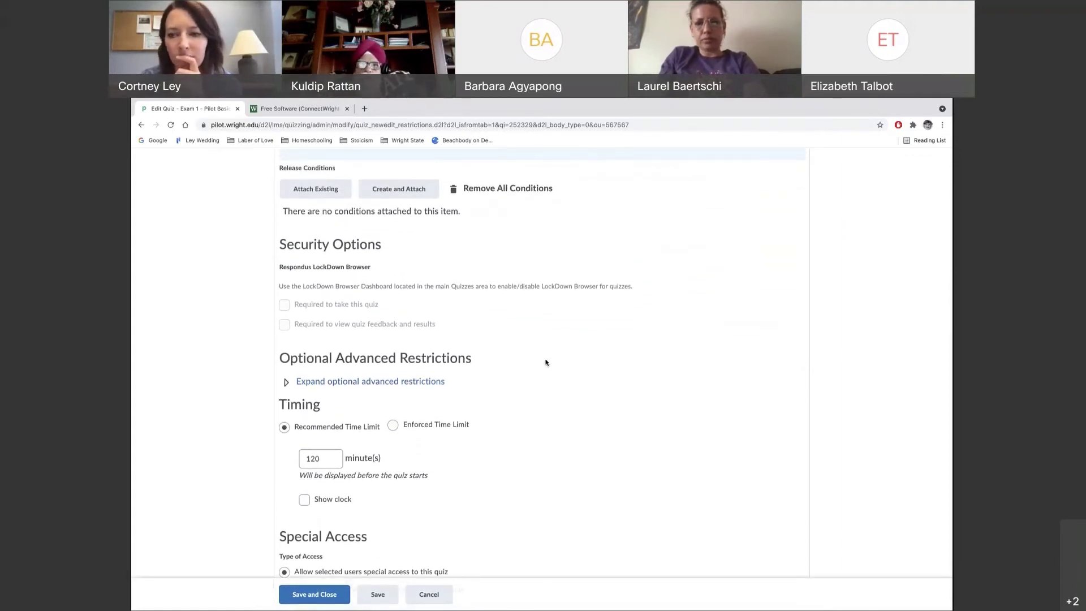
scroll(546, 362, up, 3)
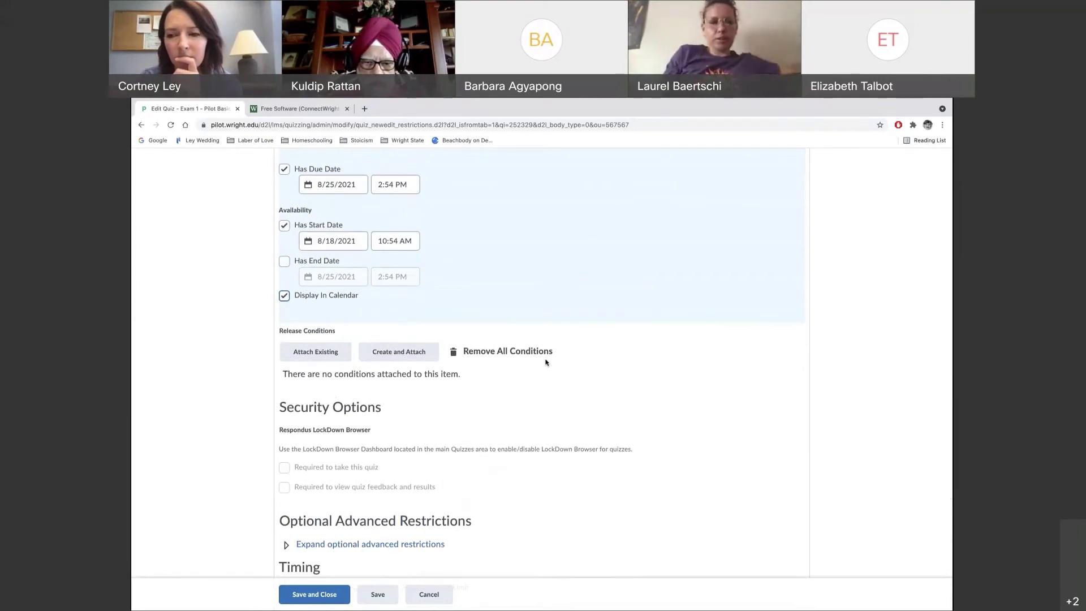
scroll(546, 362, up, 1)
scroll(546, 363, up, 1)
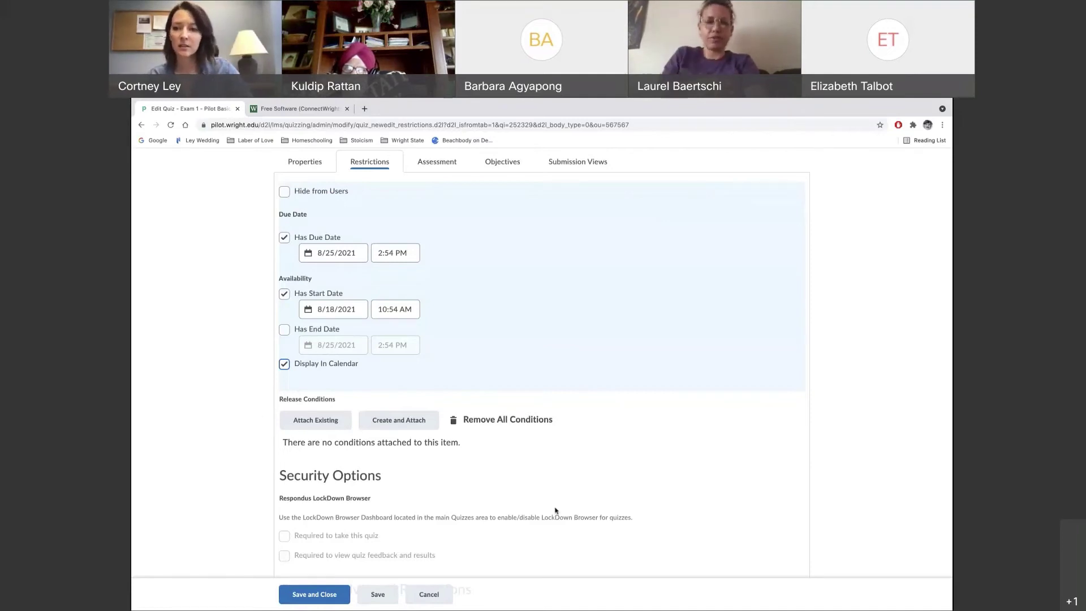
scroll(555, 510, down, 1)
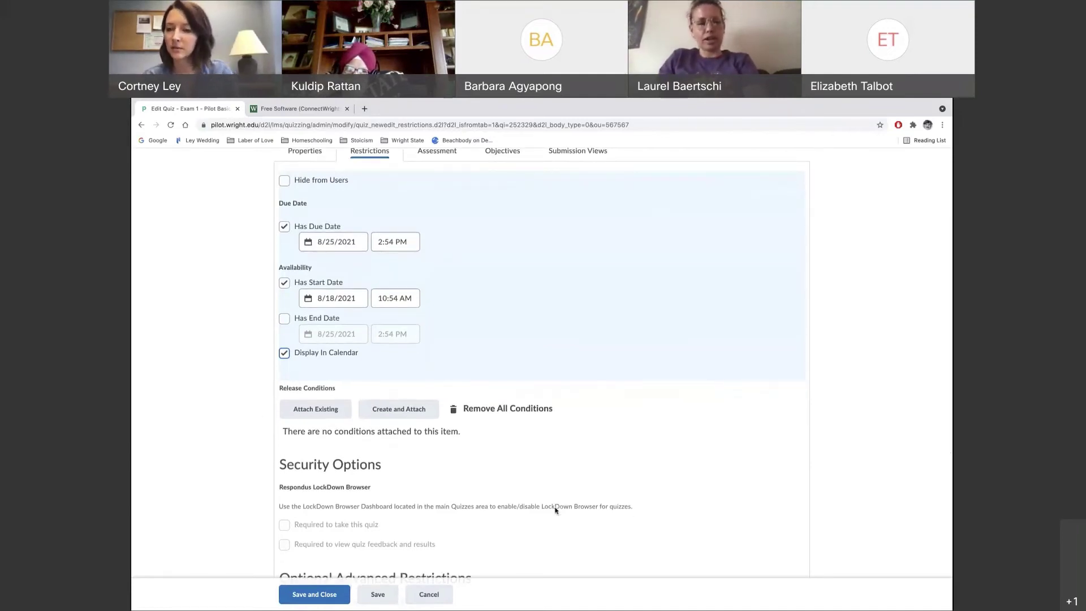
scroll(556, 510, down, 3)
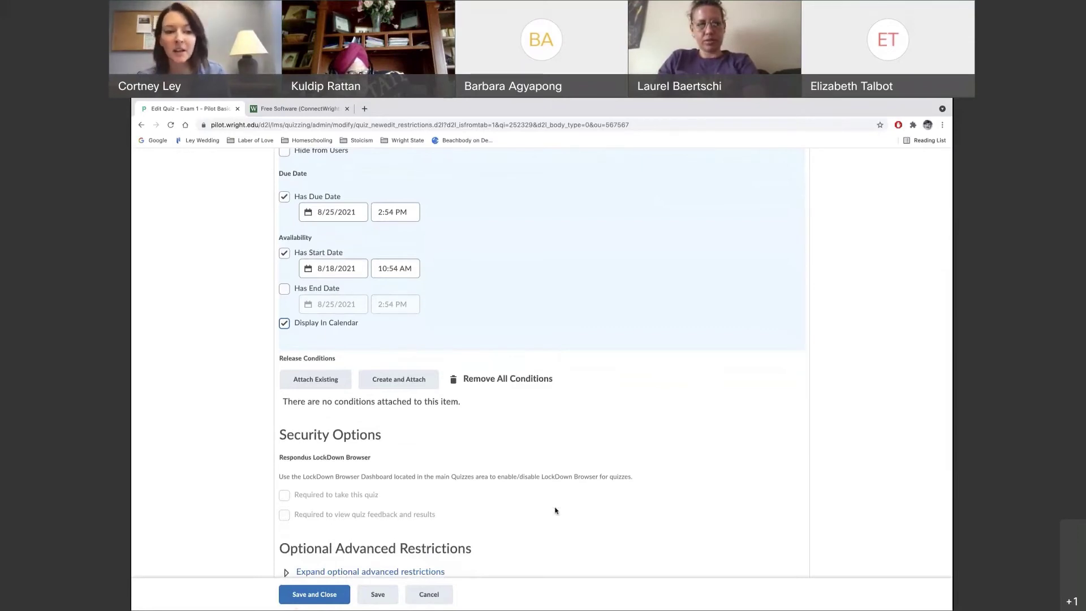
scroll(555, 511, down, 5)
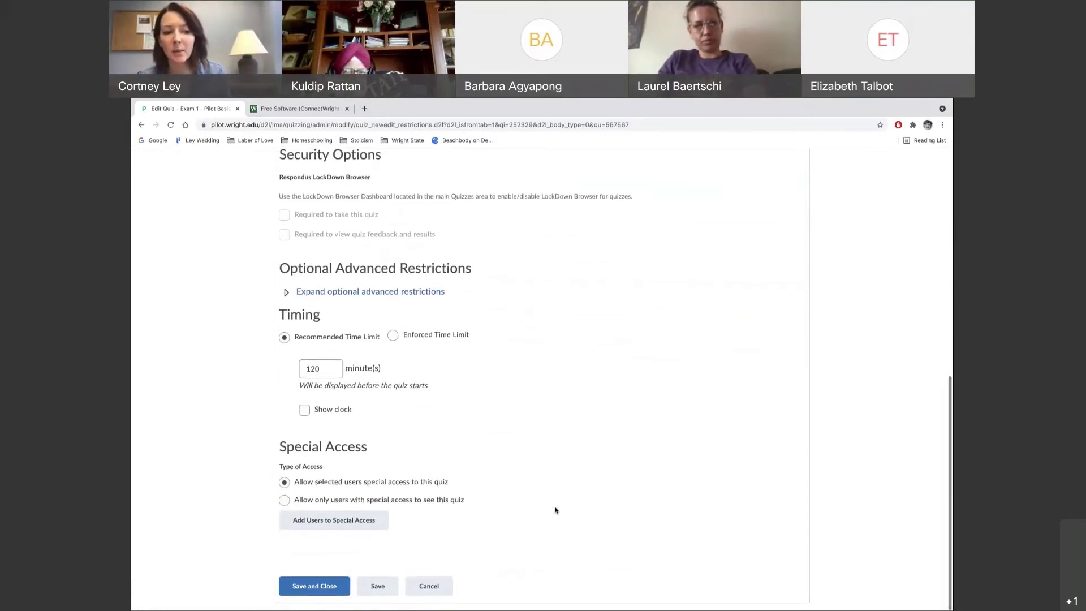
scroll(555, 510, up, 4)
scroll(555, 510, down, 1)
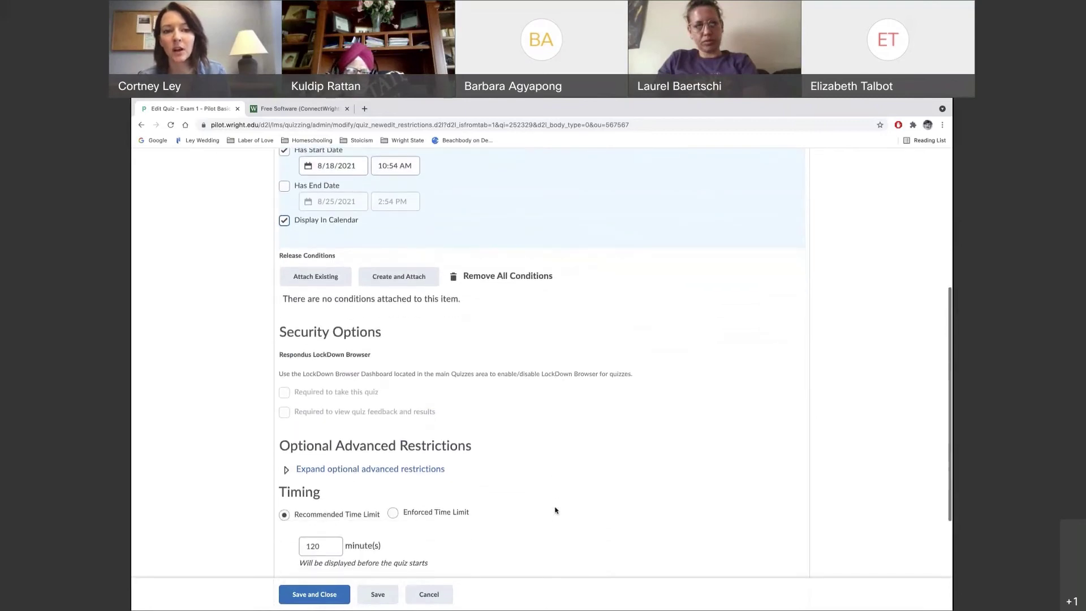
scroll(555, 510, up, 4)
scroll(555, 511, down, 2)
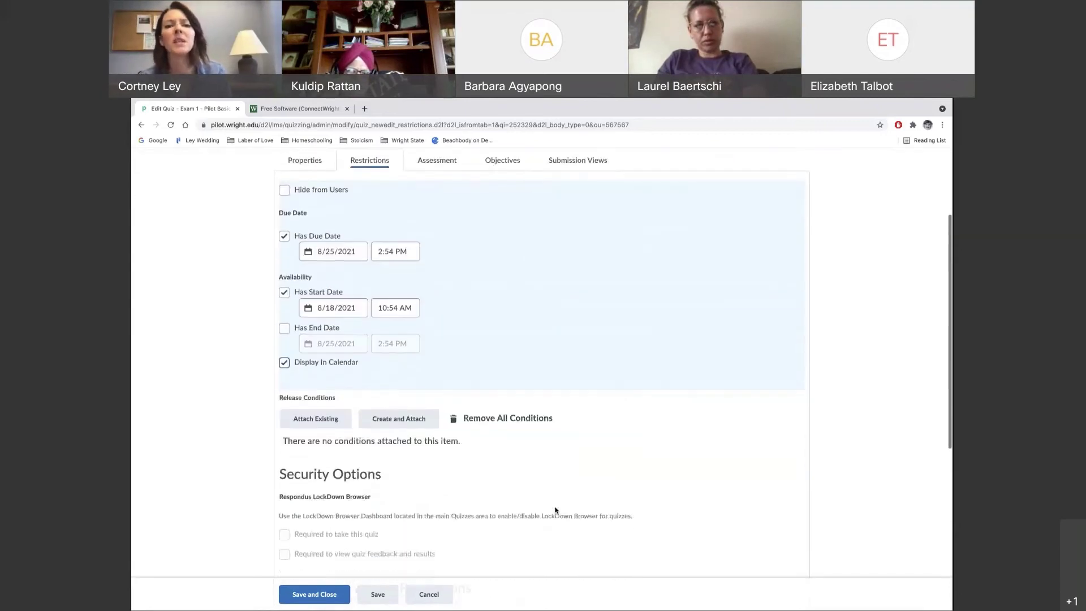
scroll(555, 510, down, 1)
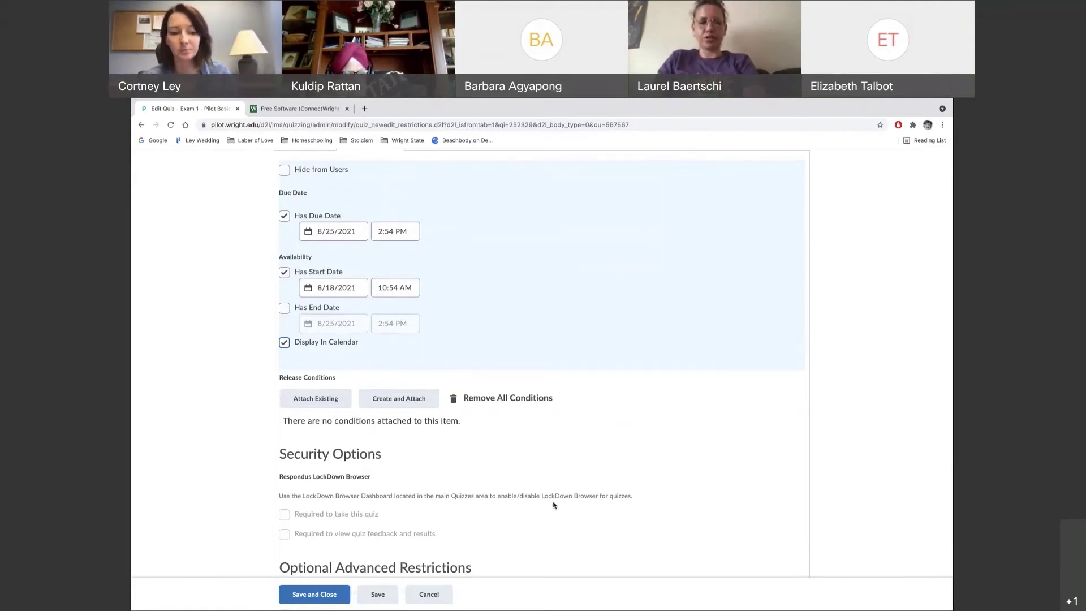
scroll(555, 499, down, 3)
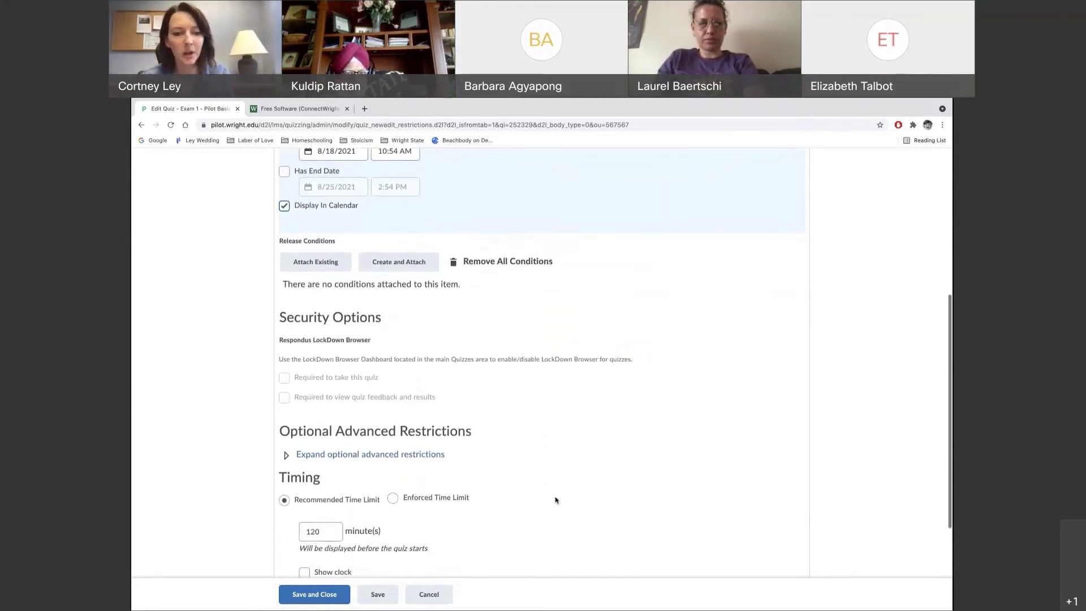
scroll(553, 478, down, 3)
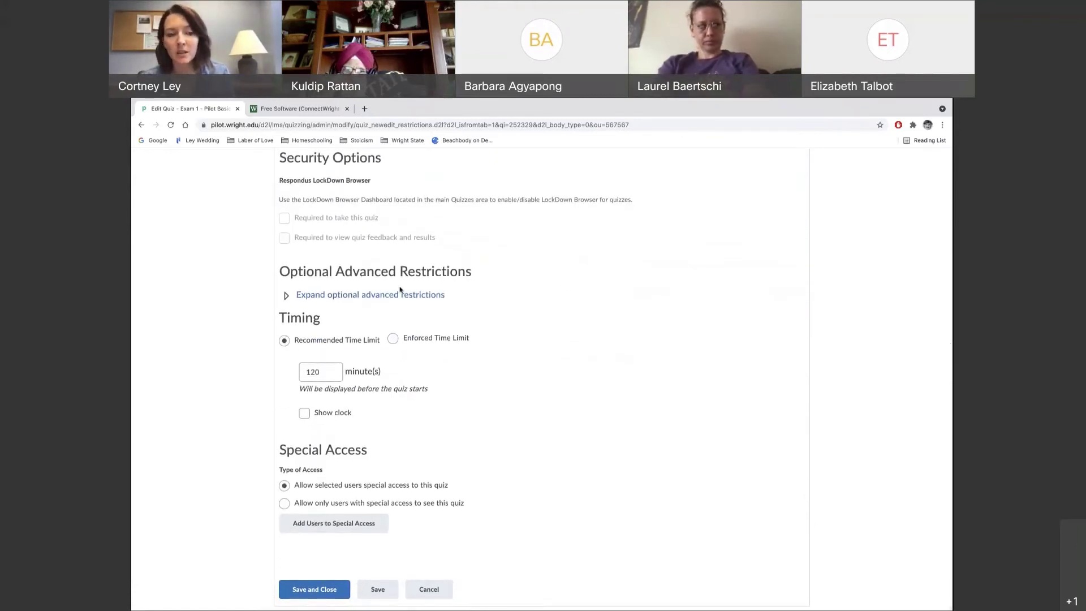
click(322, 373)
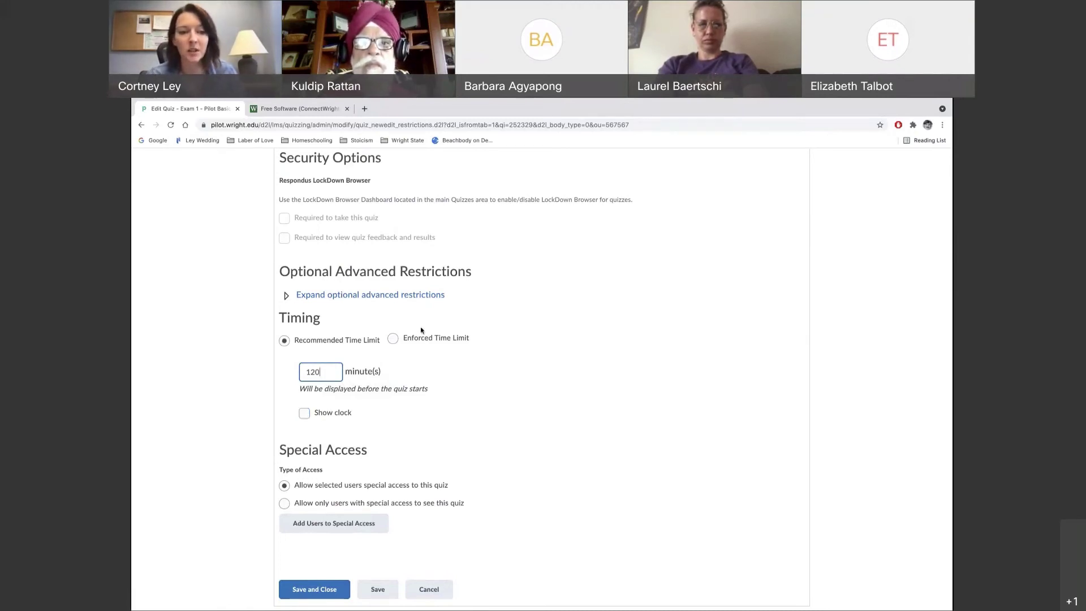
Enforce the 120-minute time limit with a 5-minute grace period, letting students continue working
click(394, 338)
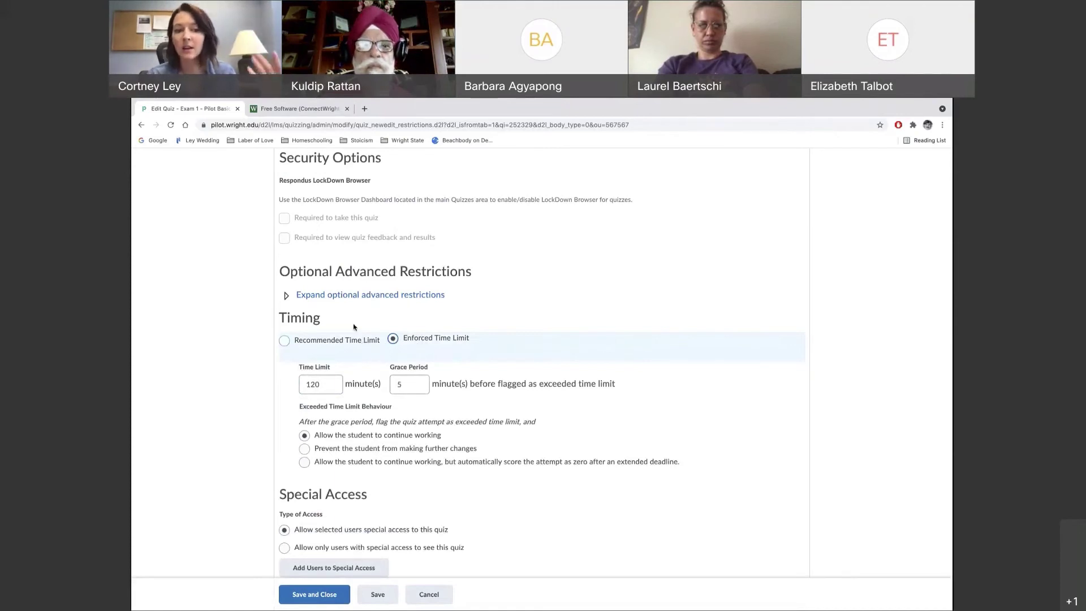
click(404, 389)
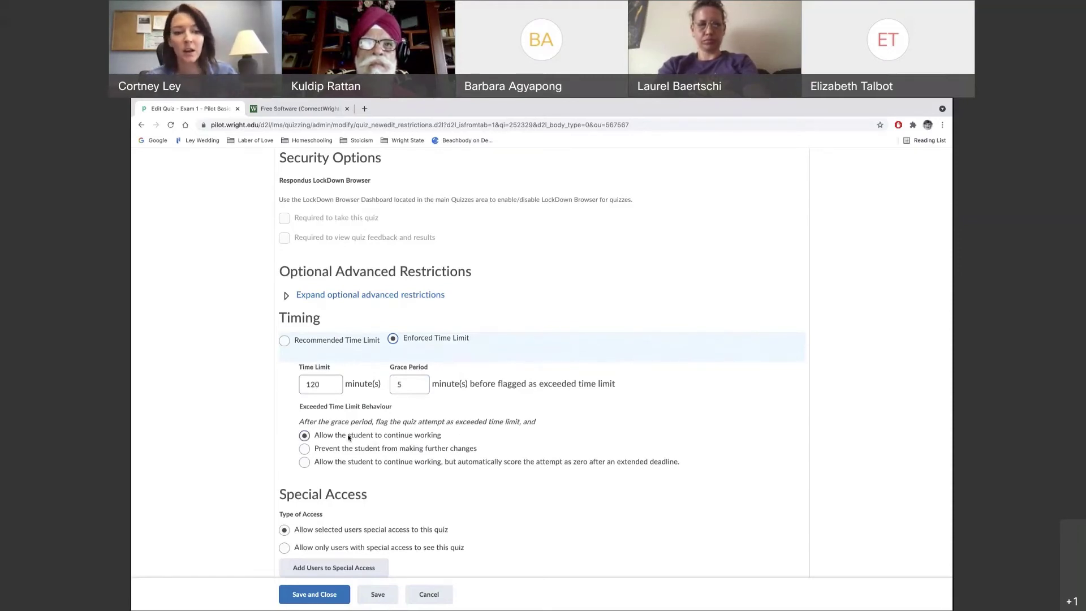
scroll(341, 426, down, 1)
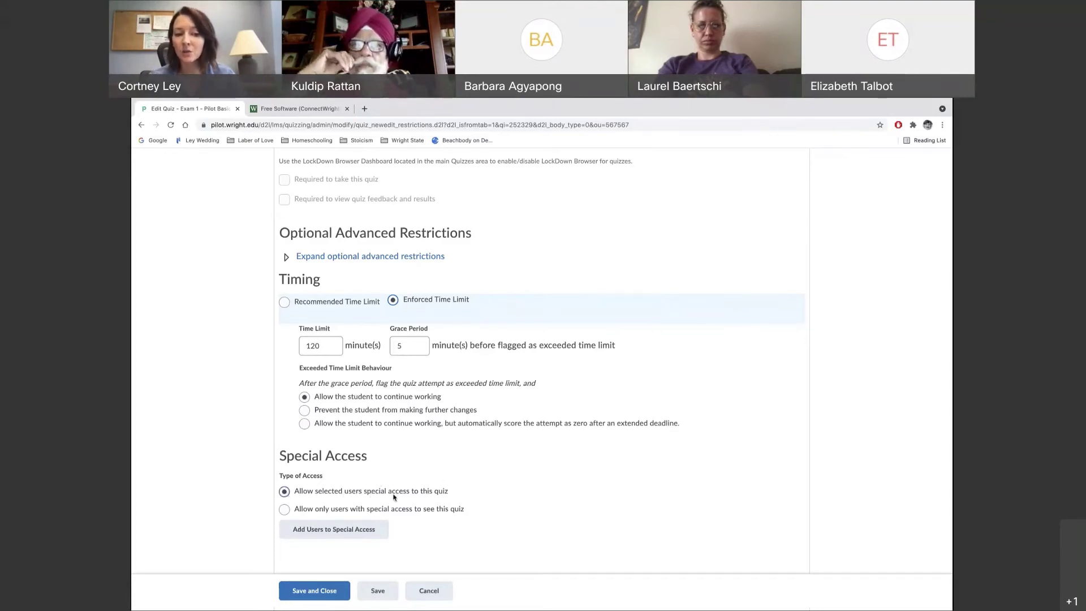
Create a special access entry with its own enforced 200-minute time limit
click(341, 534)
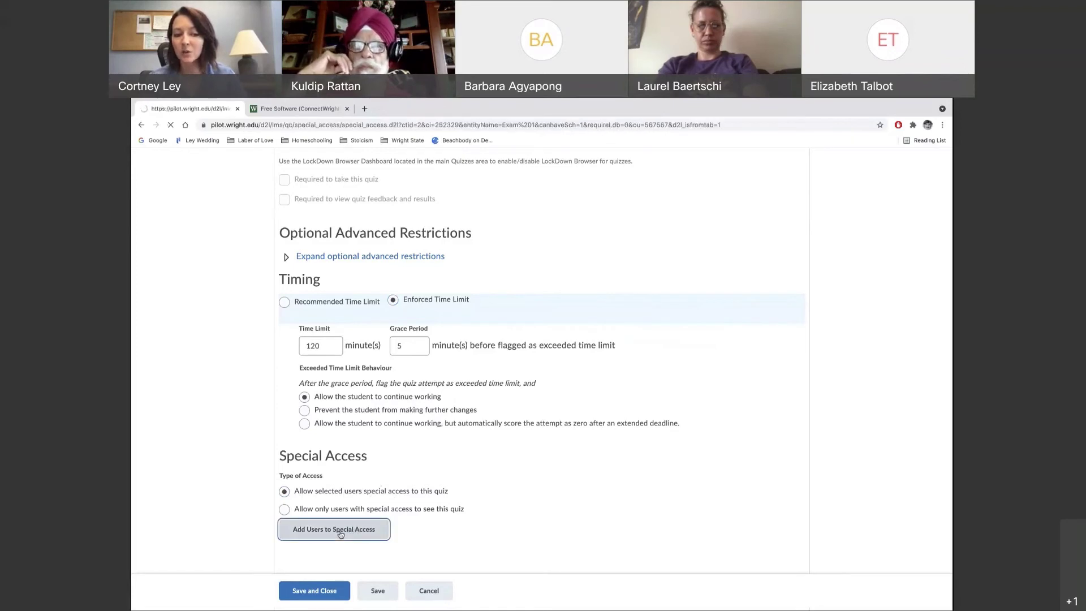
scroll(450, 363, down, 1)
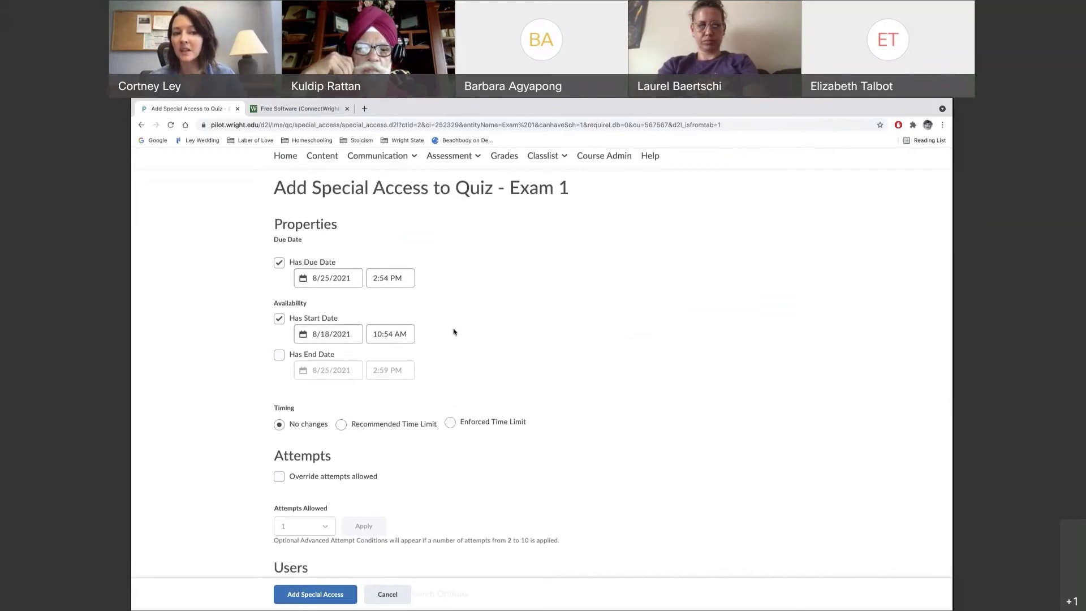
scroll(470, 345, down, 1)
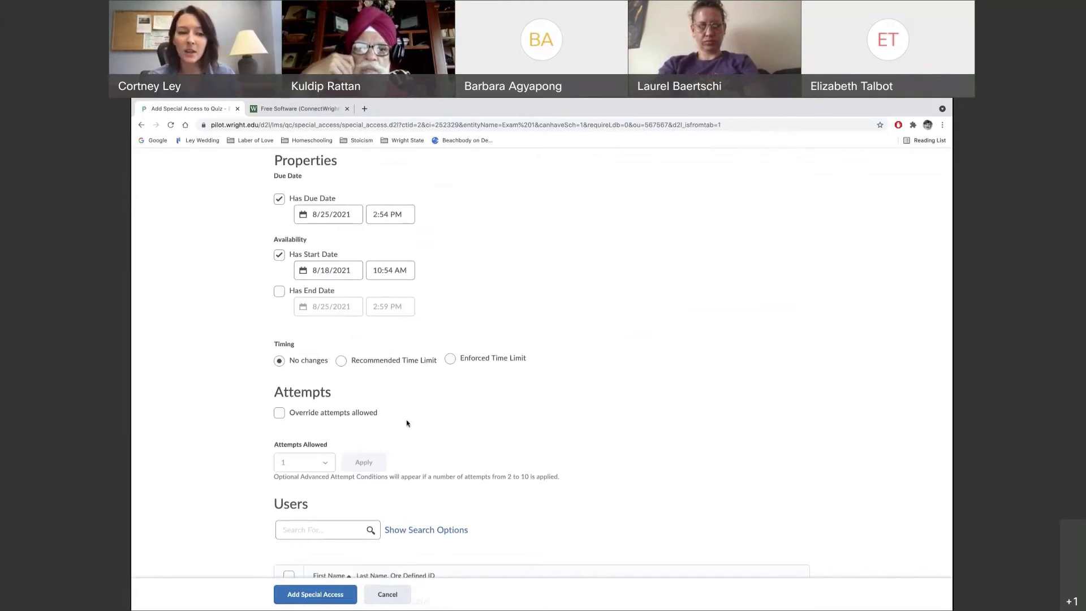
click(451, 360)
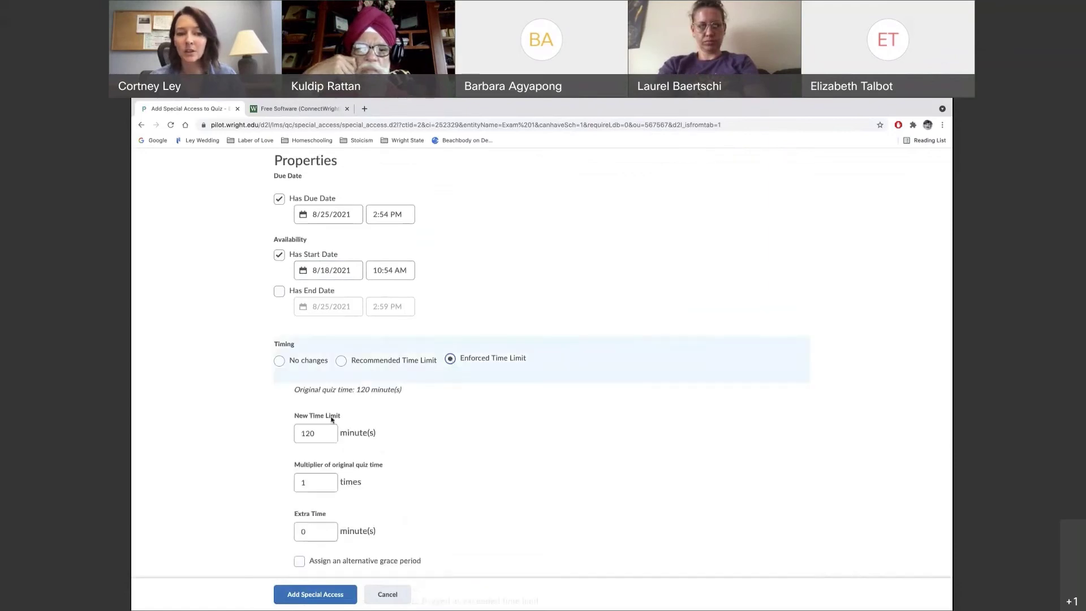
drag(321, 433, 287, 437)
text(200)
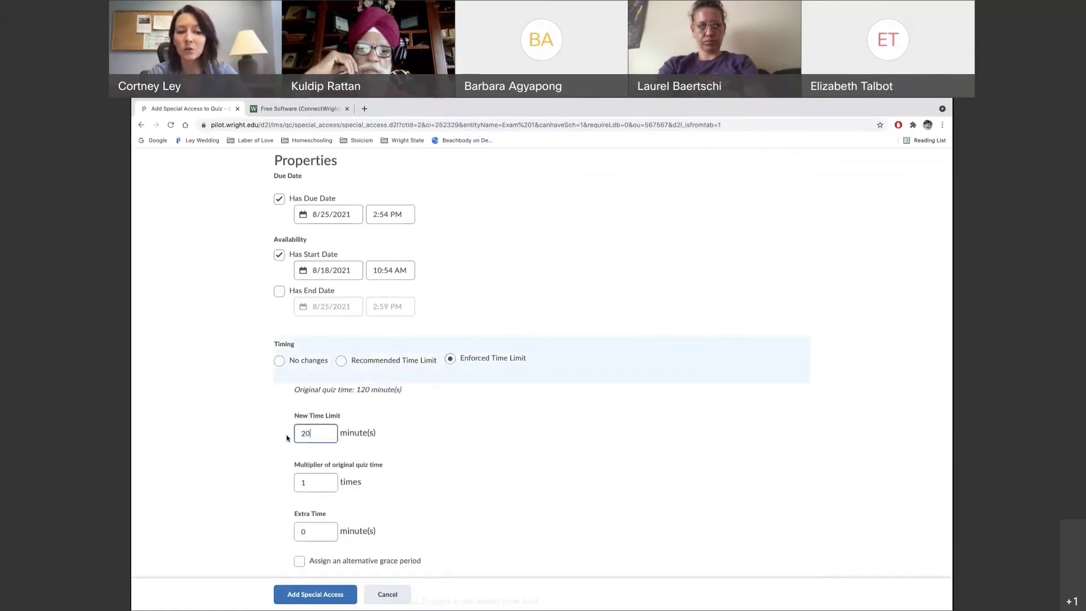
click(430, 453)
Select the student in the Users list and add the special access
scroll(453, 509, down, 5)
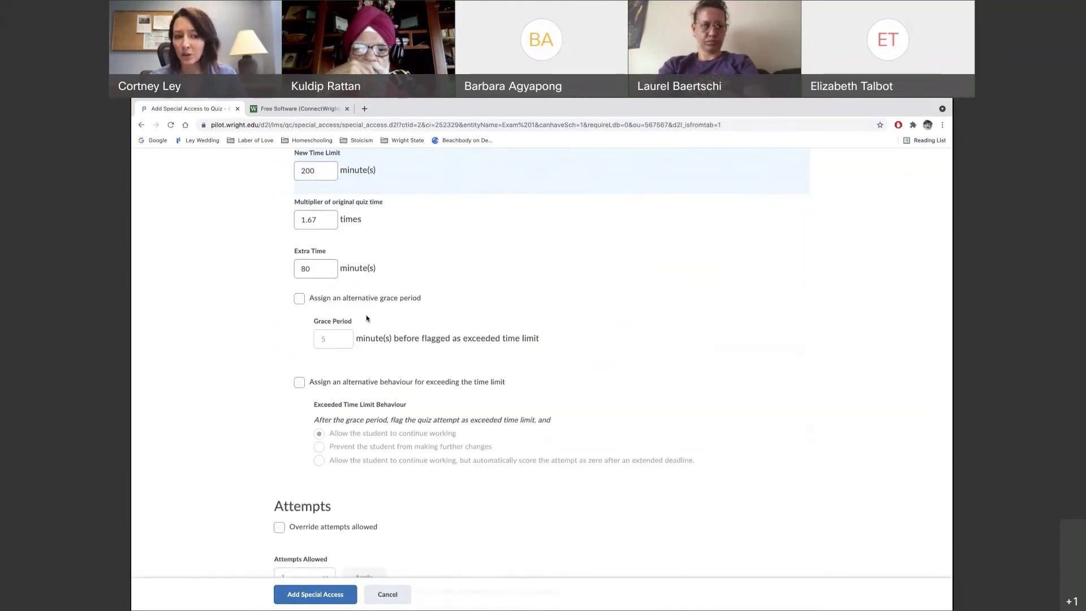
scroll(540, 390, down, 1)
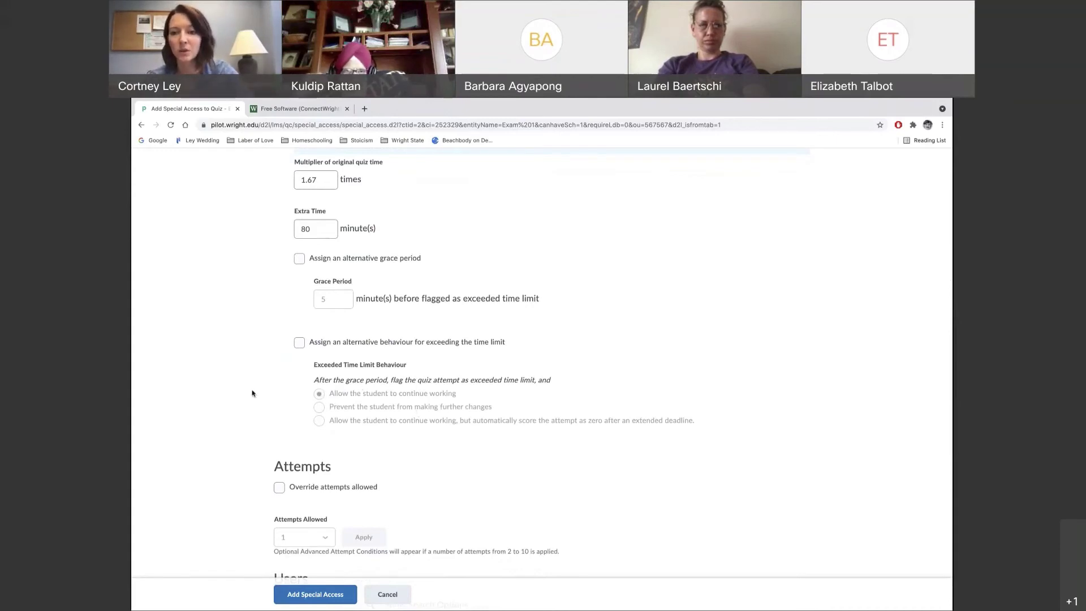
scroll(234, 454, down, 2)
scroll(234, 454, down, 3)
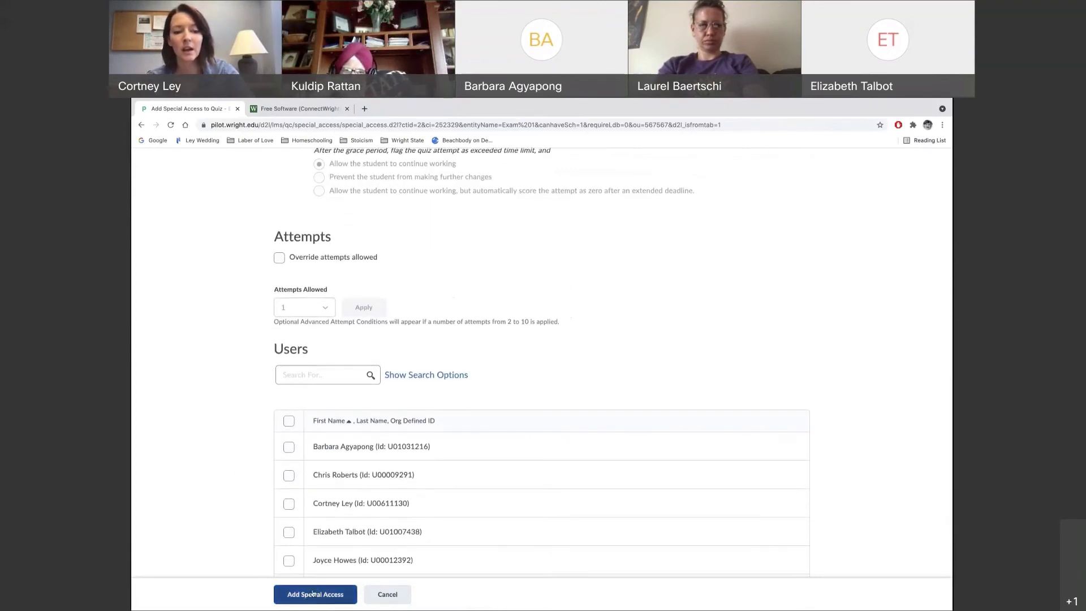
scroll(290, 450, down, 2)
scroll(292, 451, down, 1)
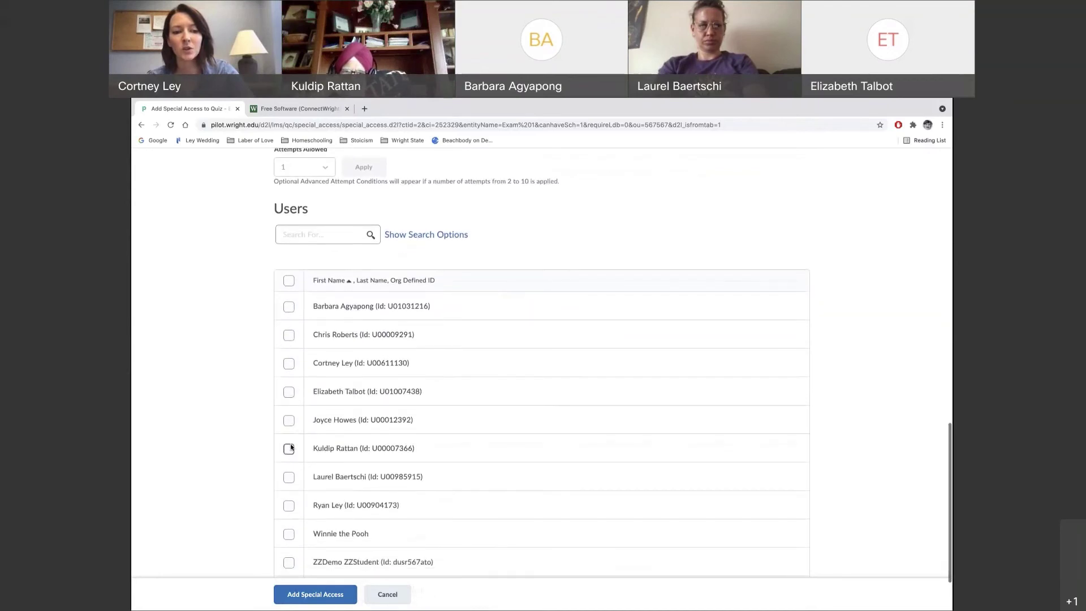
click(289, 335)
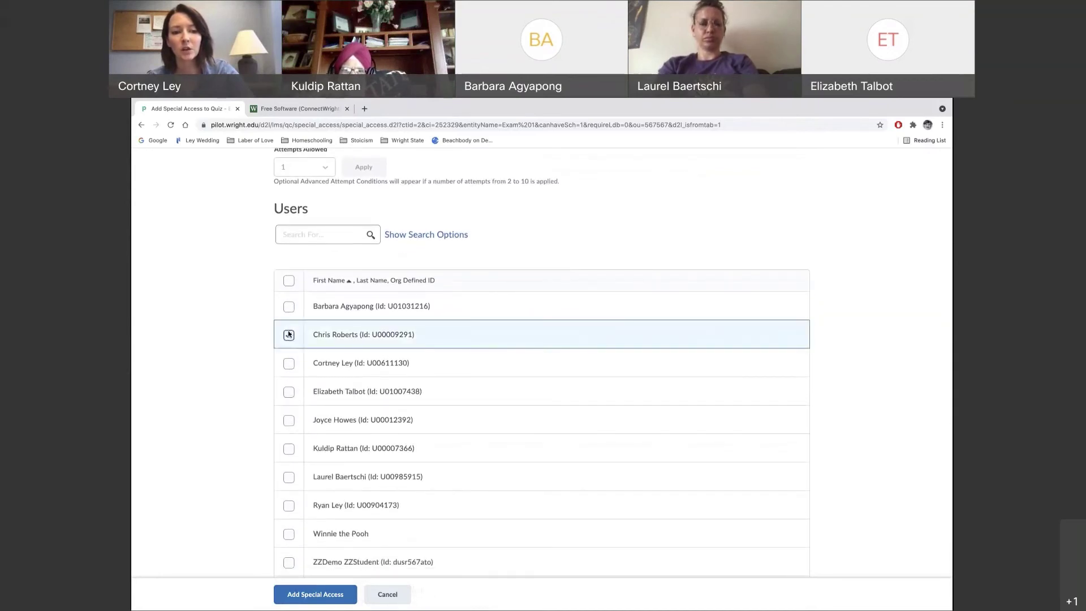
click(315, 595)
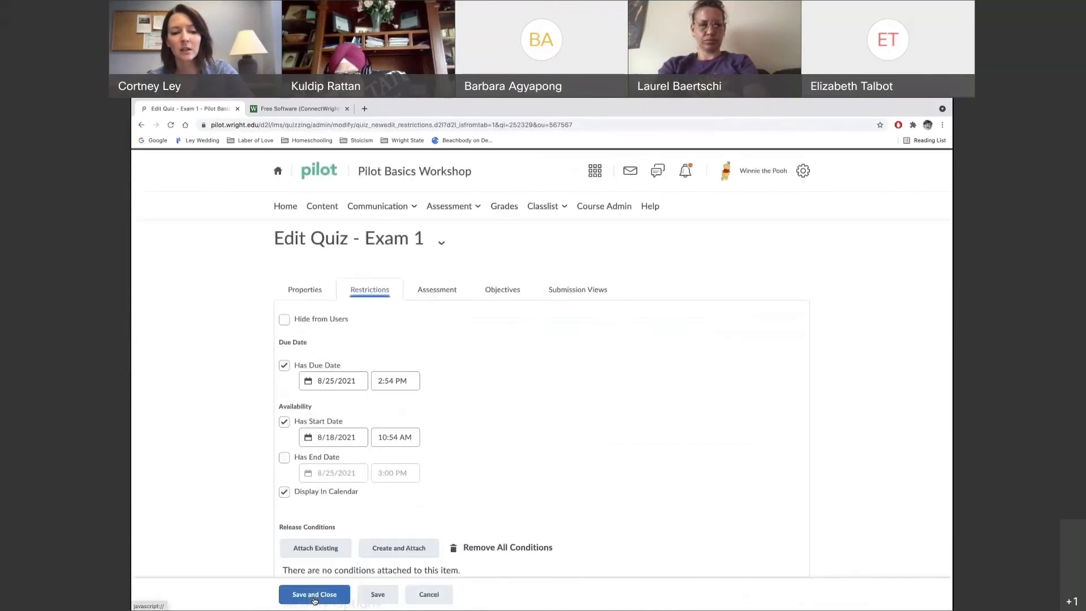
Review Timing and the 200-minute special access, then save Exam 1's restrictions
scroll(507, 473, down, 10)
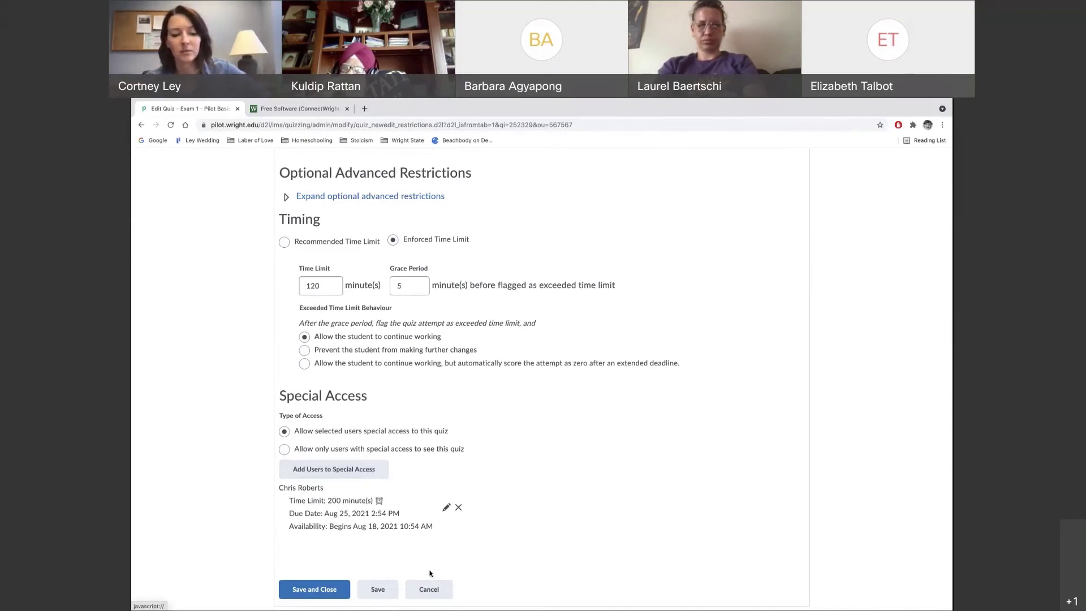
scroll(555, 389, up, 15)
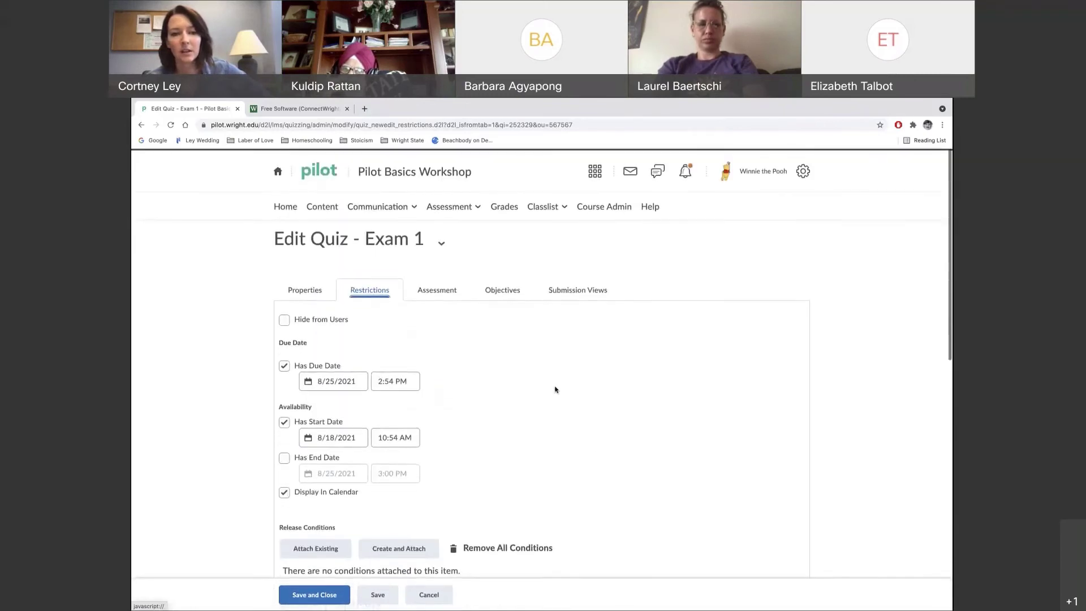
click(439, 293)
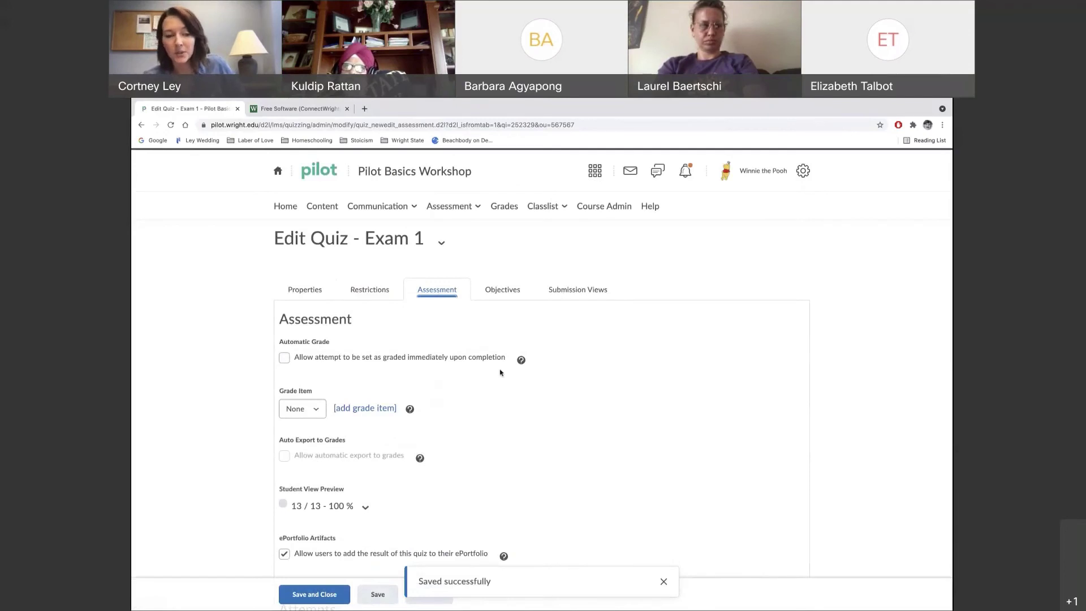
Grade attempts automatically on completion and leave the grade item set to None
scroll(508, 428, down, 2)
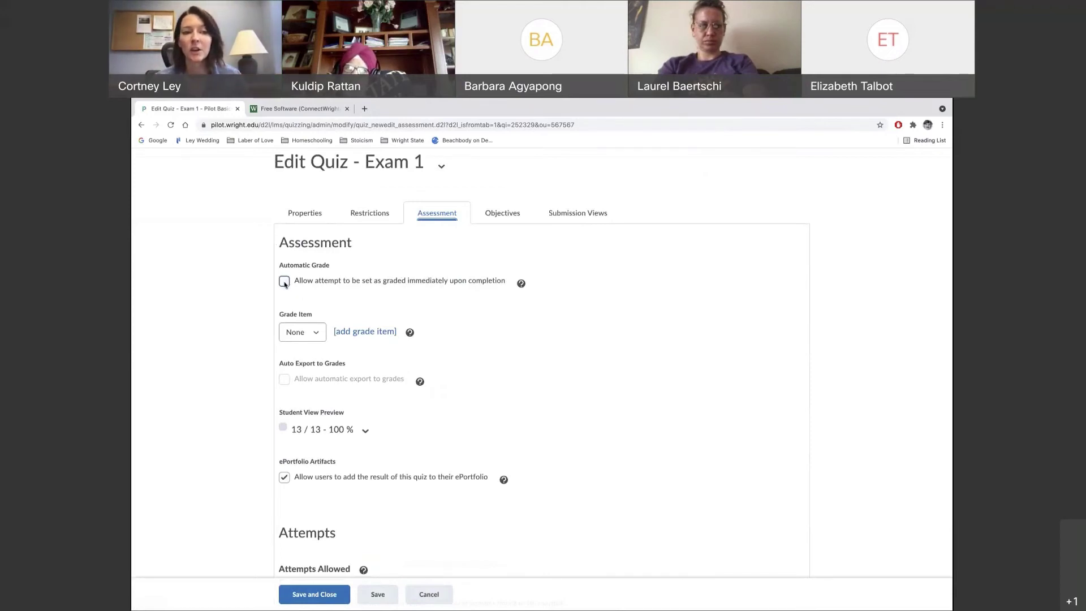
click(285, 282)
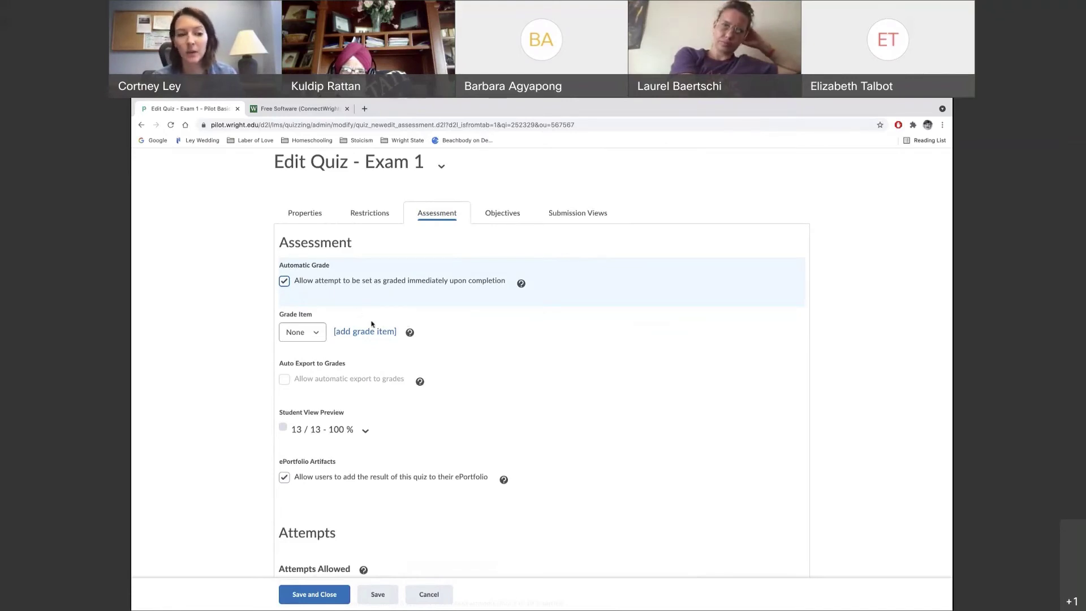
click(317, 335)
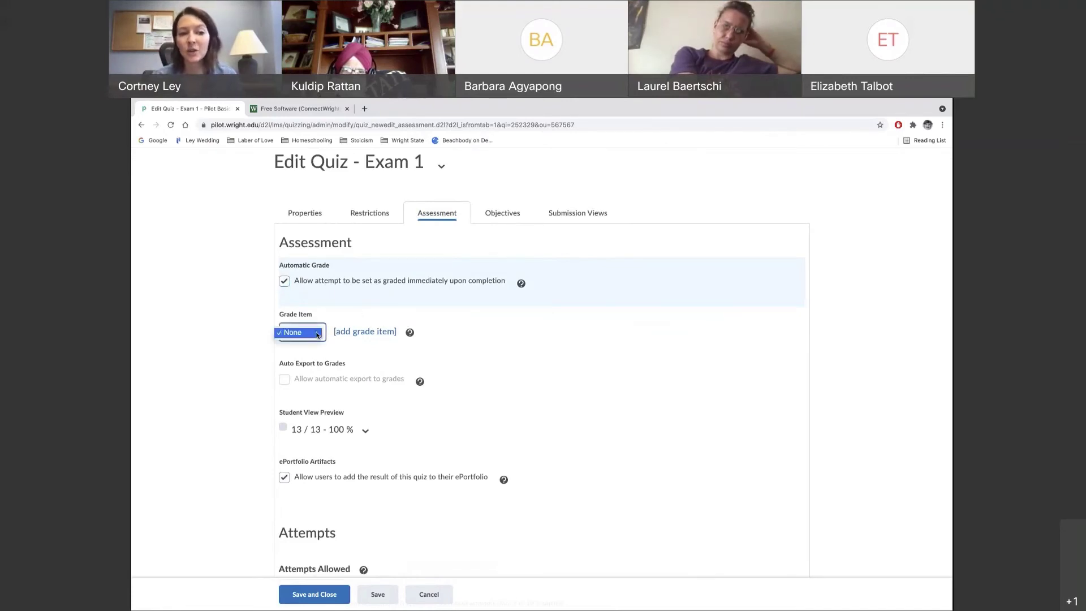
click(316, 335)
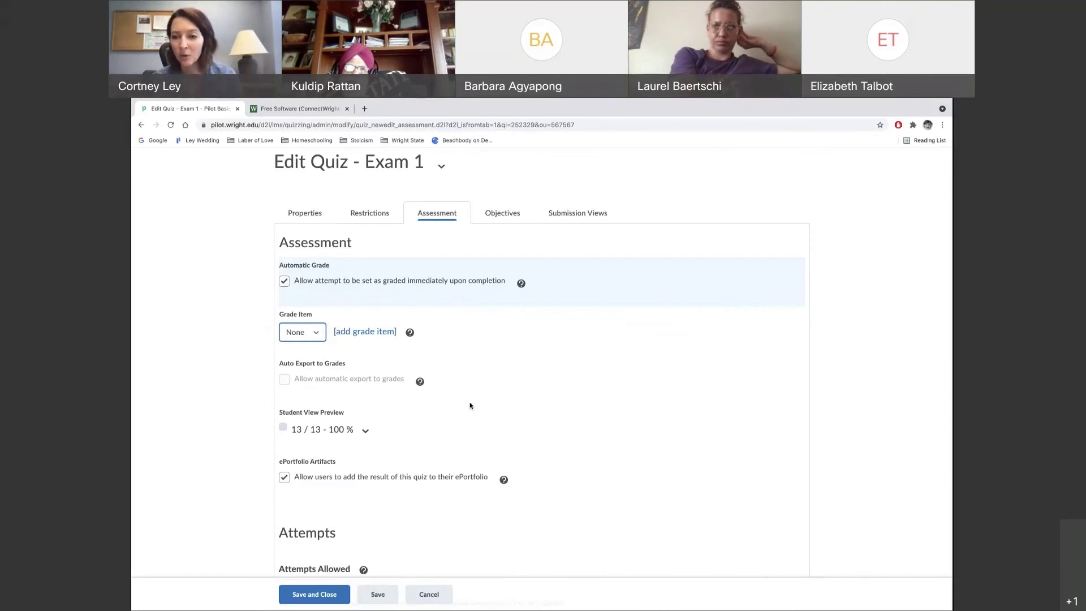
scroll(555, 412, down, 3)
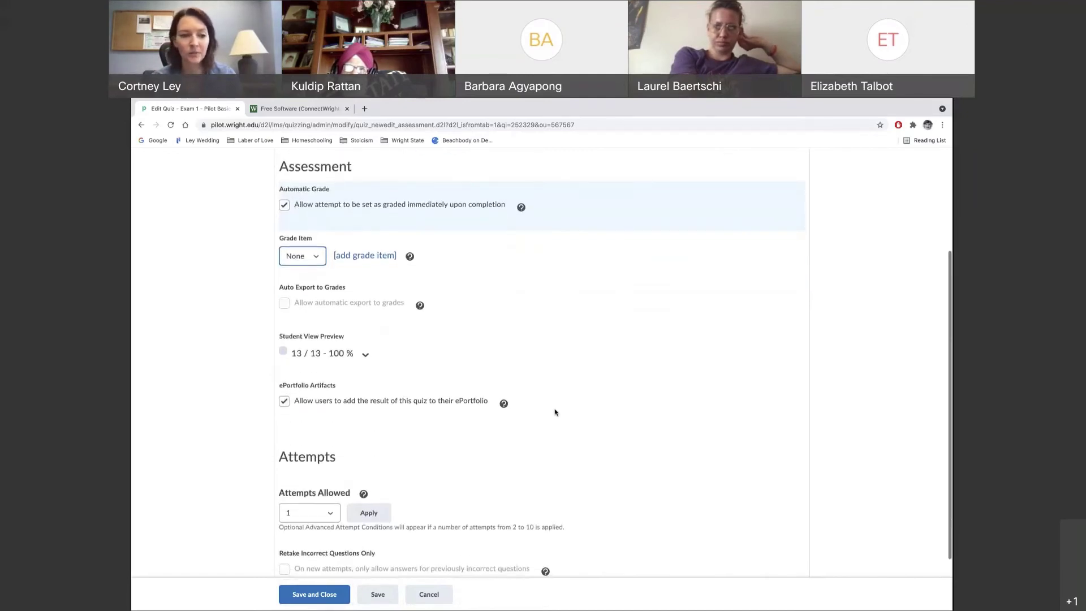
Keep 1 allowed attempt and check the overall grade calculation is Highest Attempt
scroll(555, 412, down, 1)
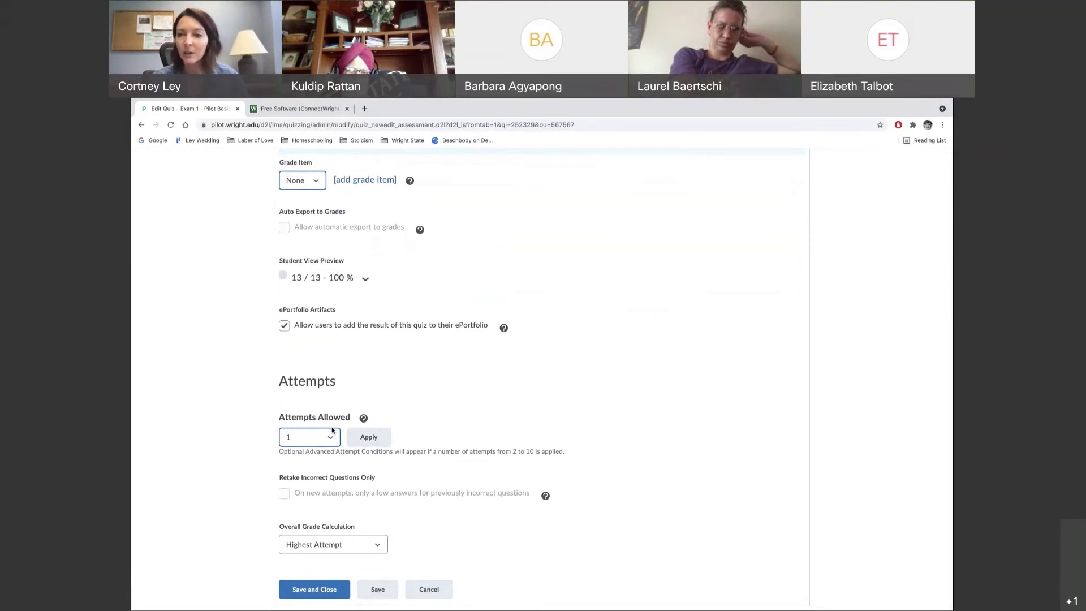
click(333, 438)
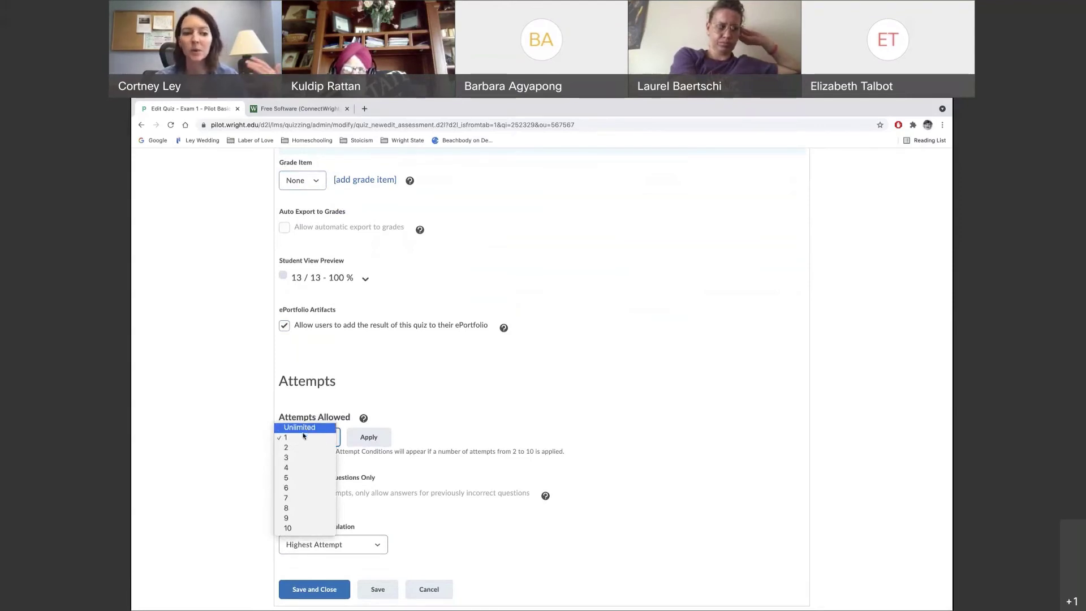
click(300, 438)
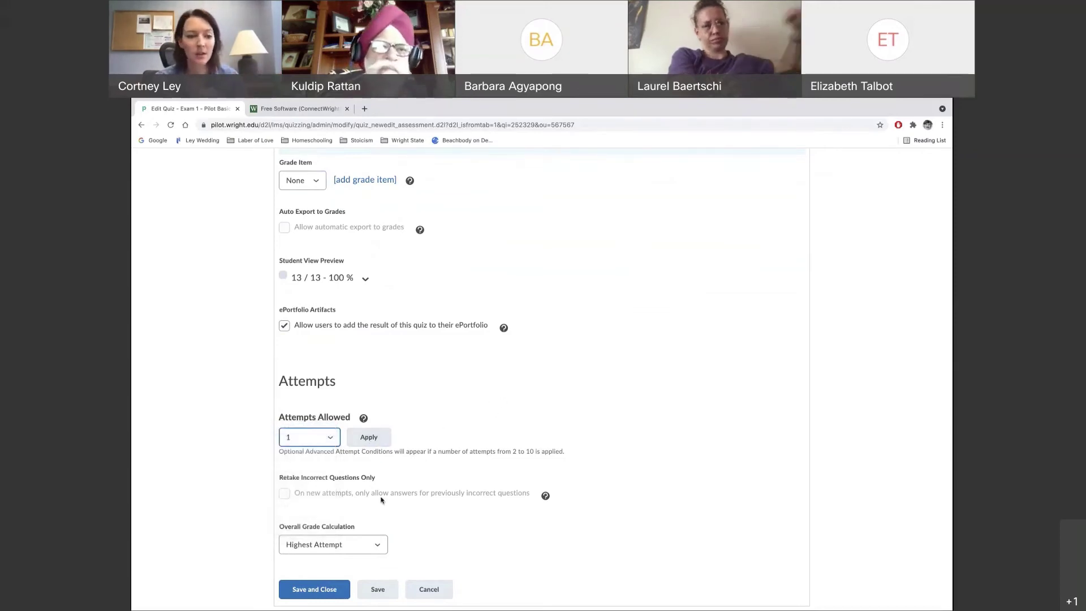
click(370, 548)
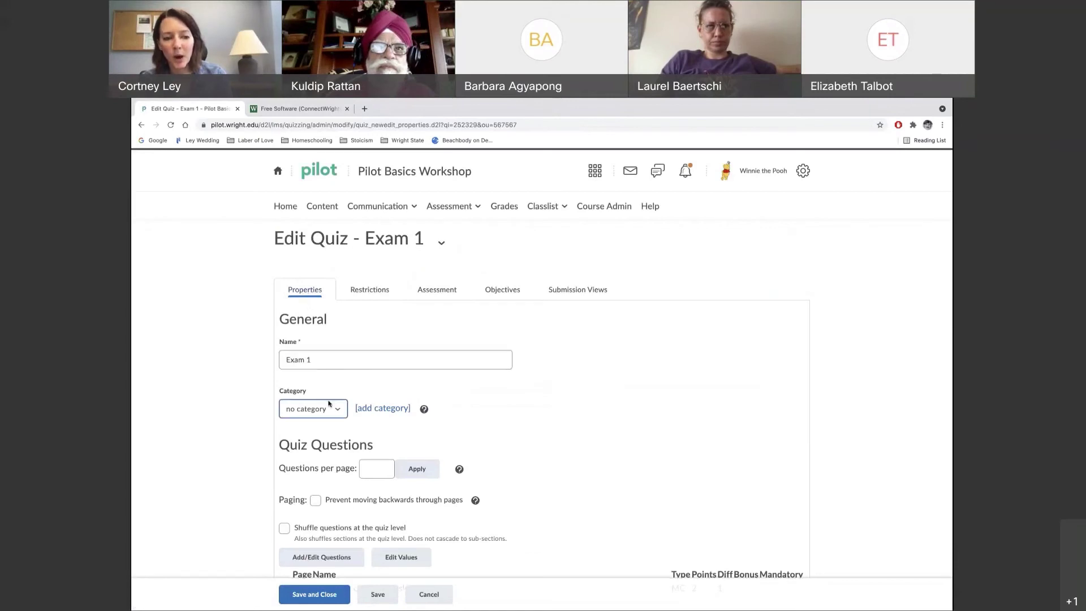
Review Exam 1's three questions (13 points total), then save and go to Submission Views
scroll(351, 550, down, 2)
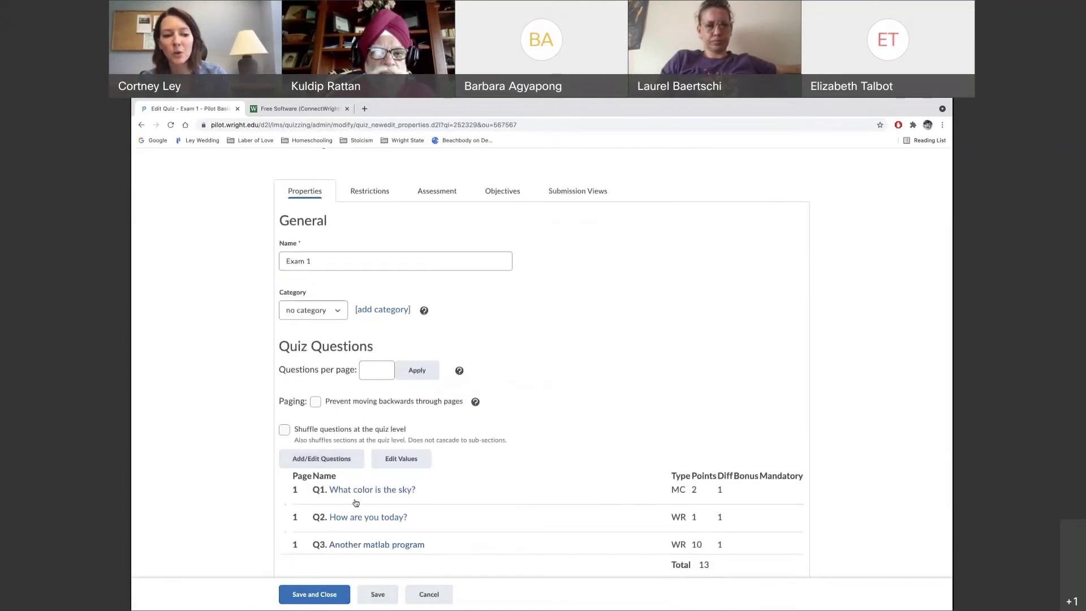
scroll(350, 457, up, 1)
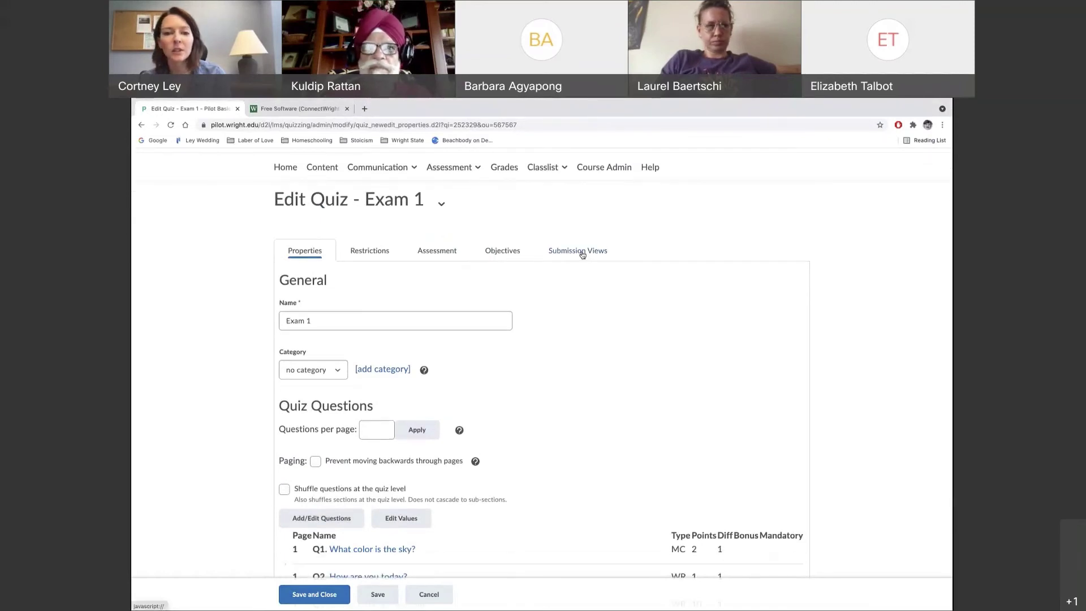
click(582, 253)
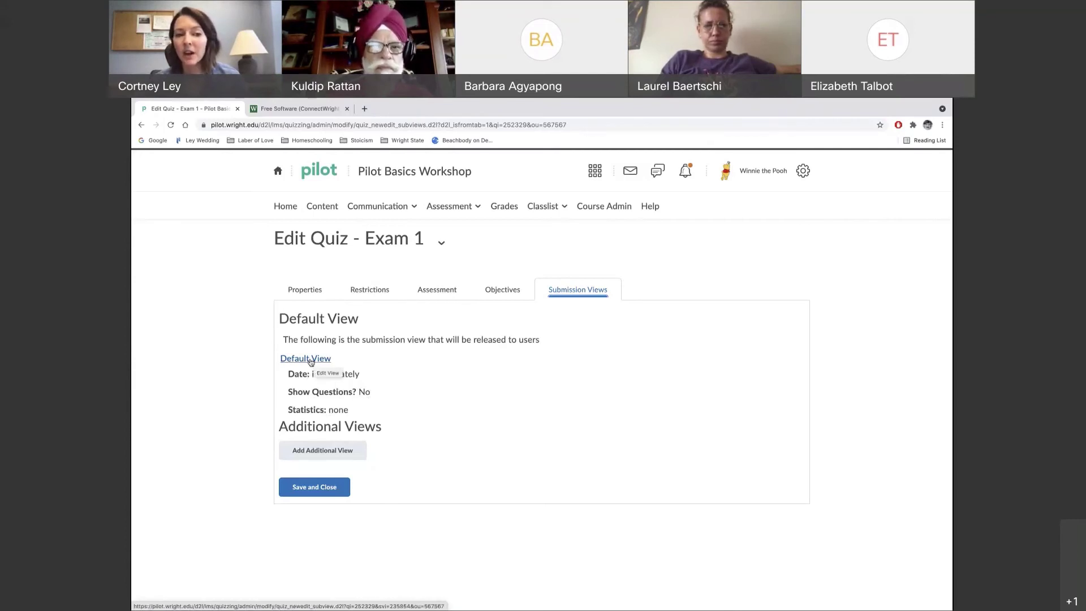
click(311, 362)
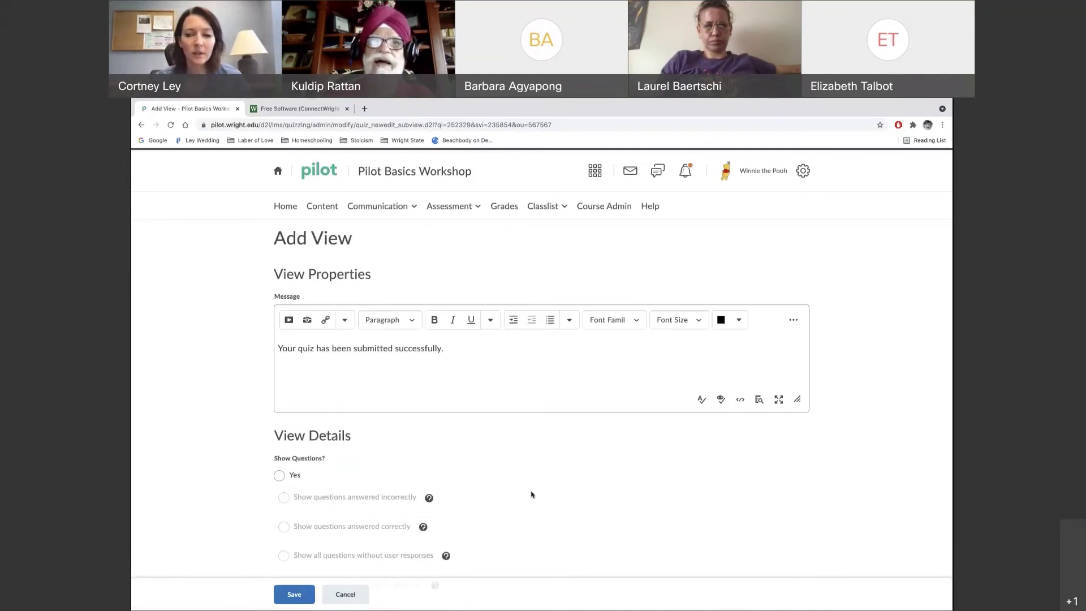
scroll(532, 495, down, 1)
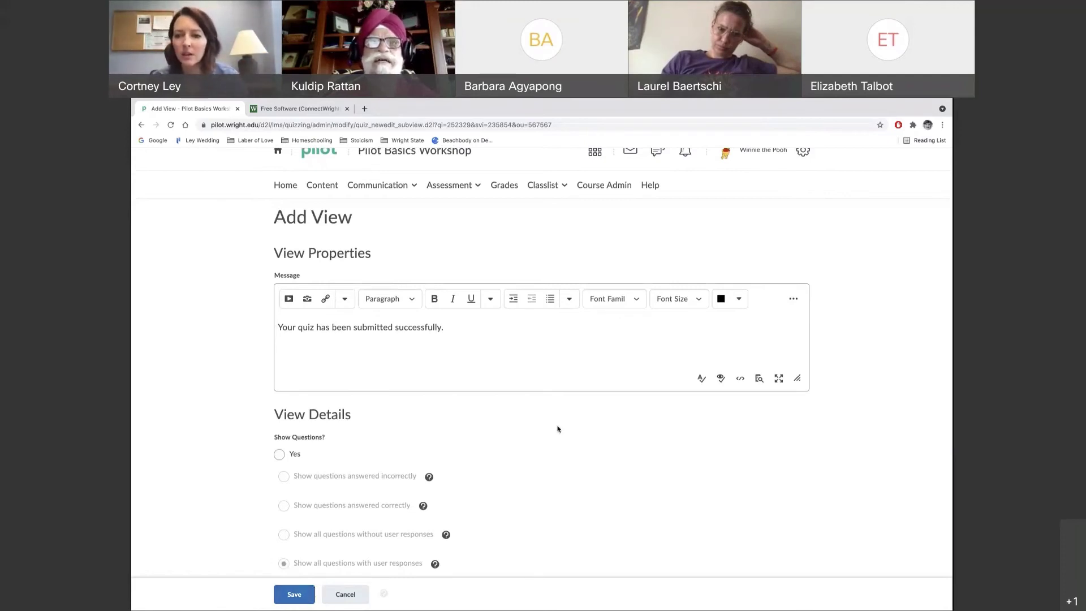
click(344, 595)
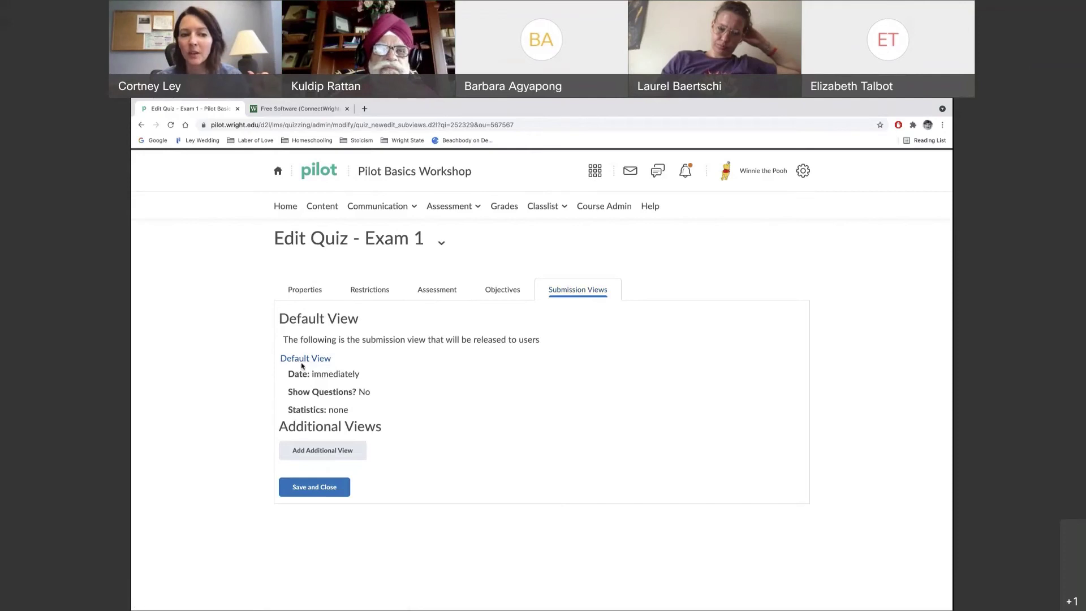
Edit the Default View so students see all questions with their responses and question scores
click(303, 363)
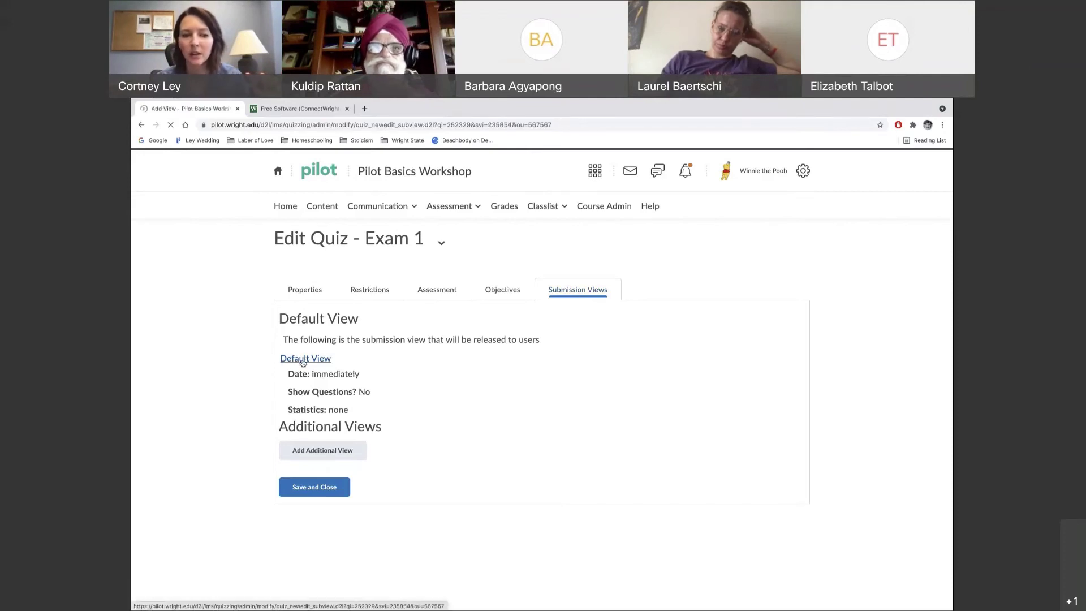
scroll(521, 507, down, 2)
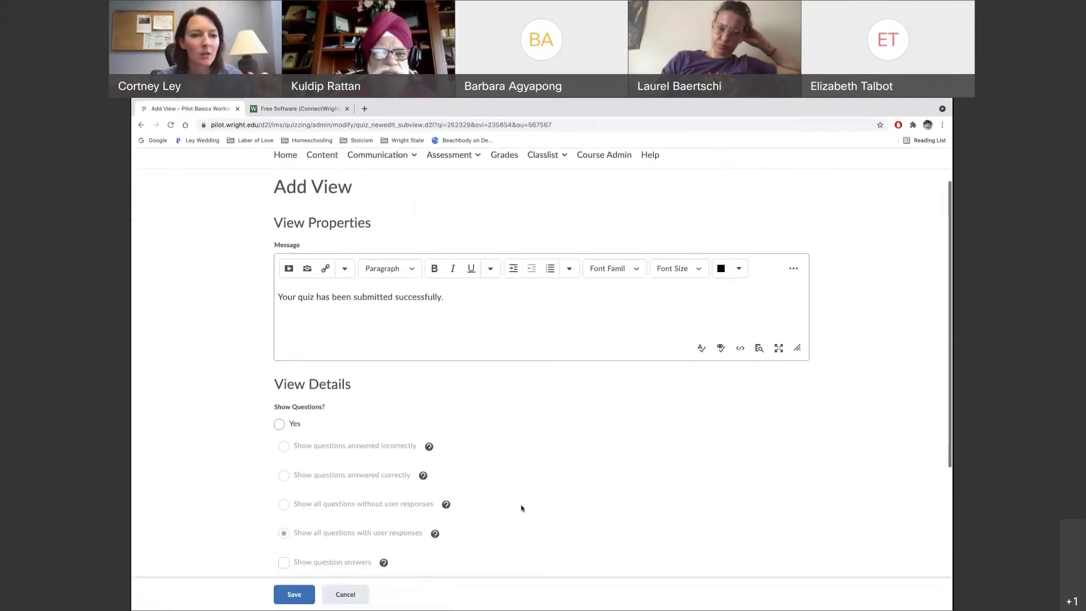
scroll(521, 508, down, 1)
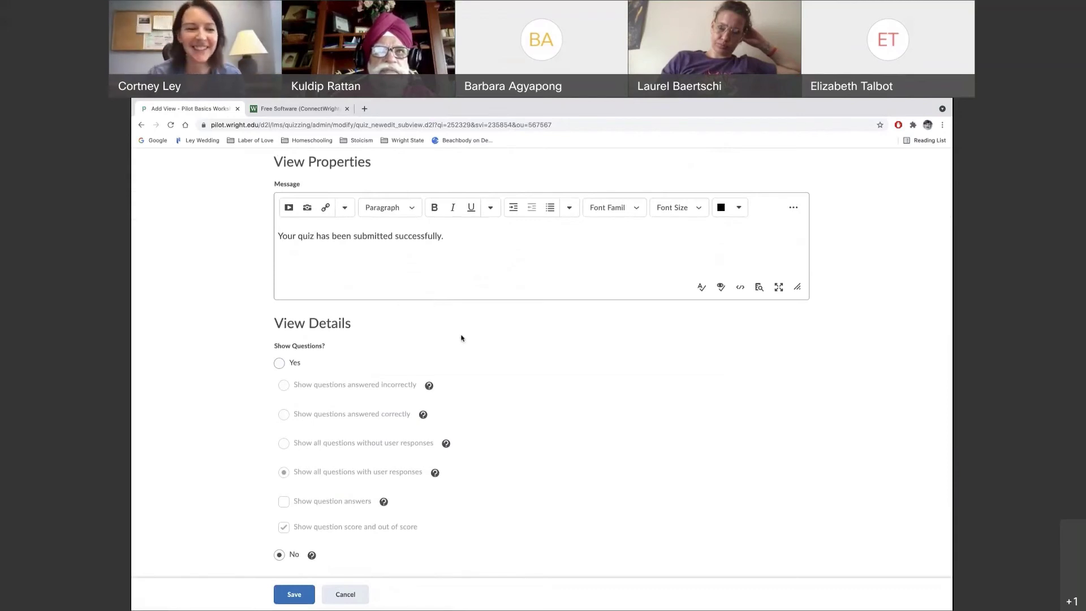
scroll(460, 380, down, 2)
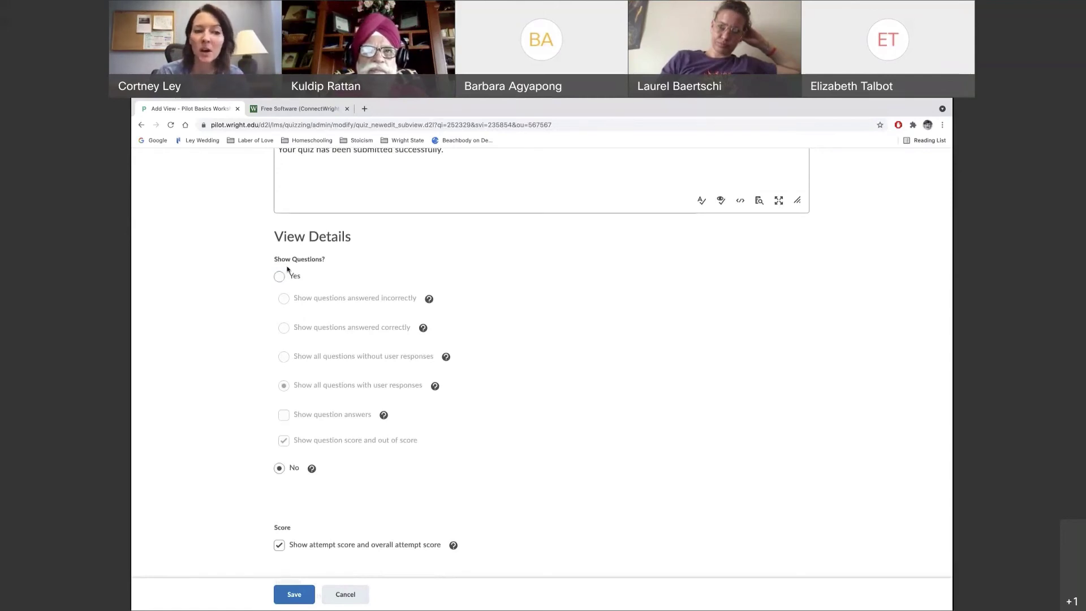
click(278, 277)
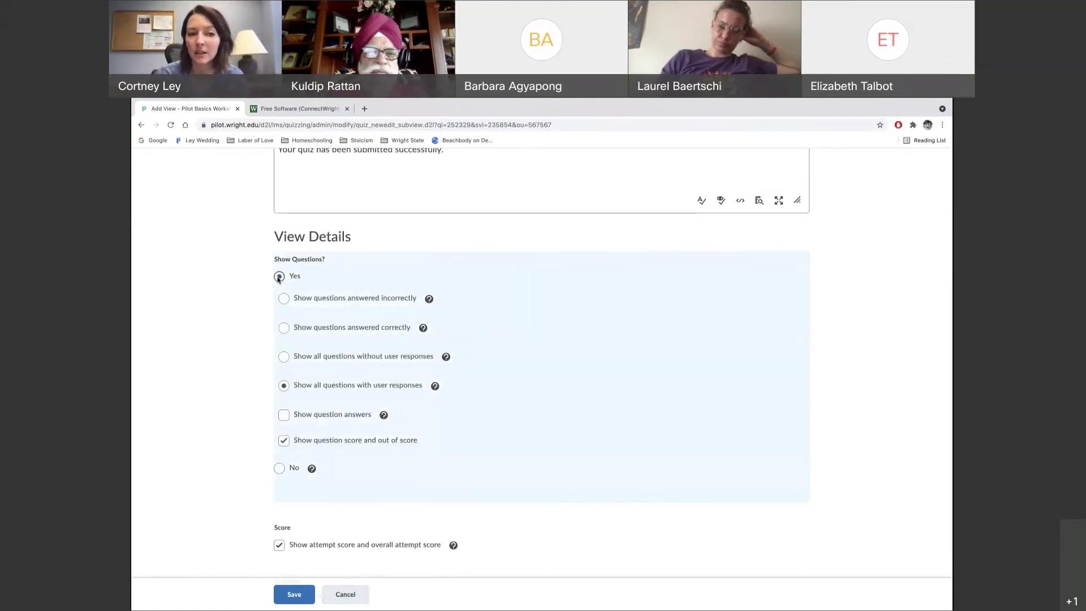
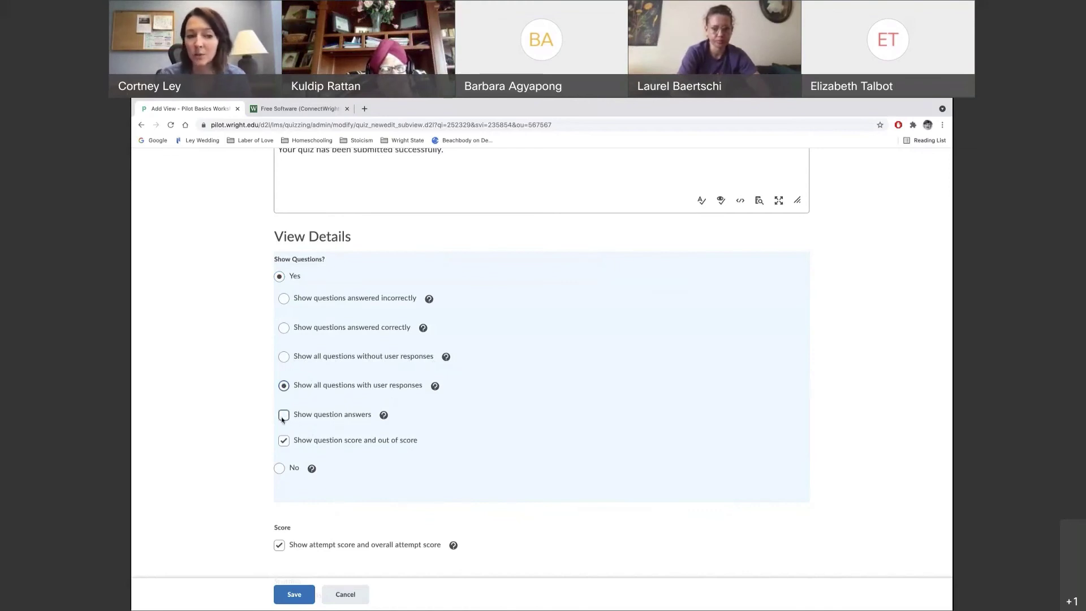
Hide question answers and questions in the new view, leaving class average and score distribution off
click(283, 418)
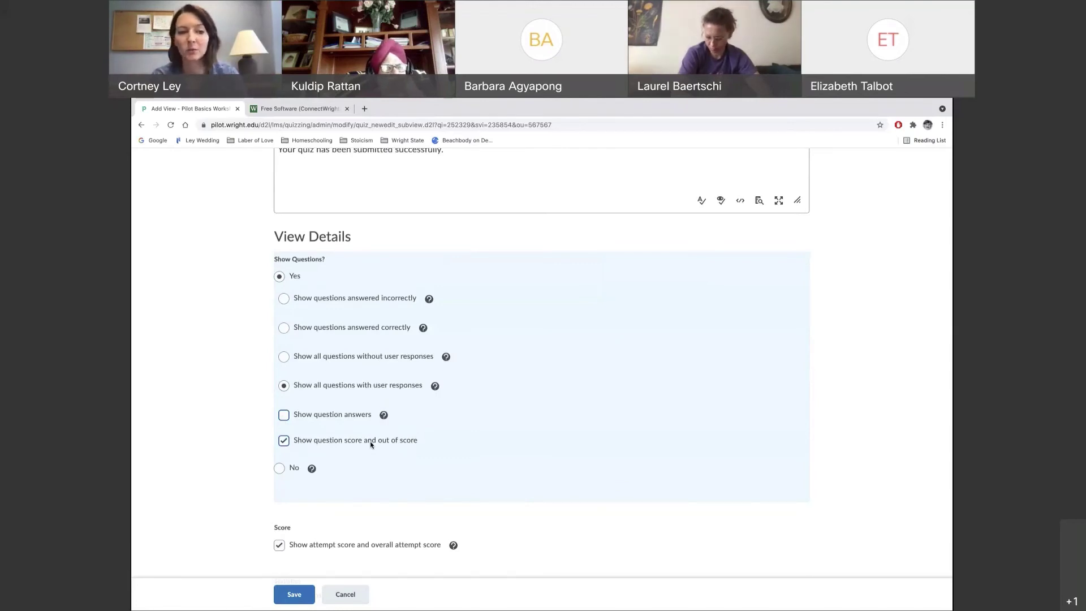
scroll(268, 469, down, 1)
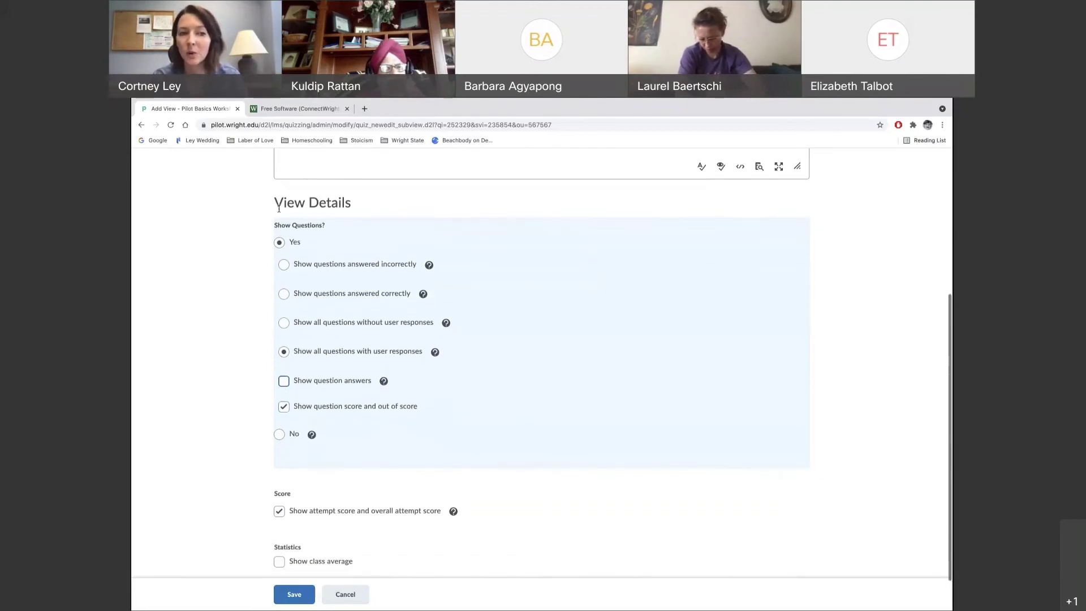
click(280, 434)
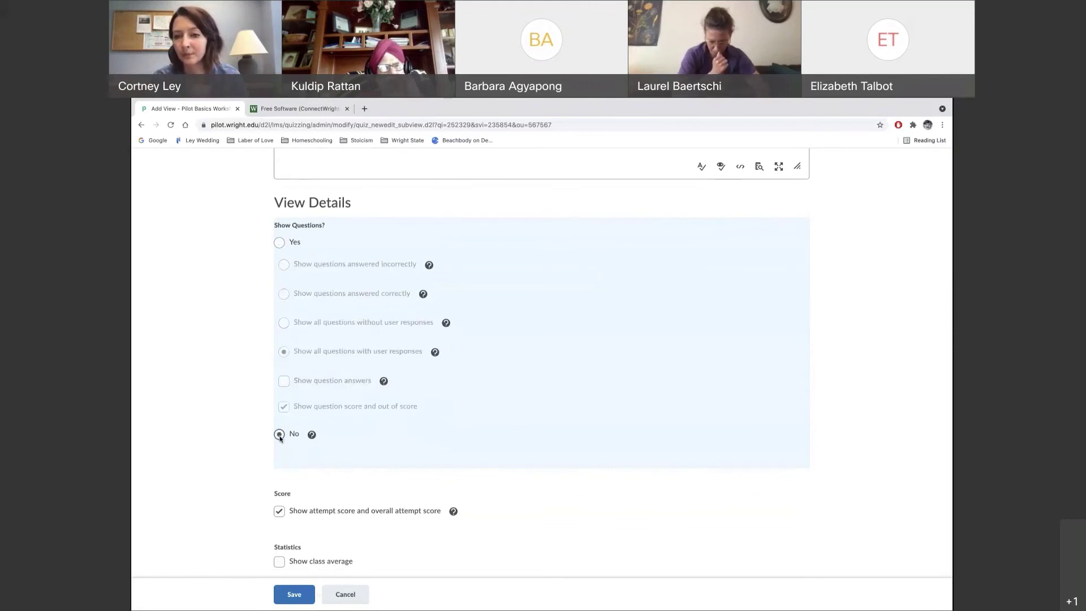
scroll(244, 516, down, 1)
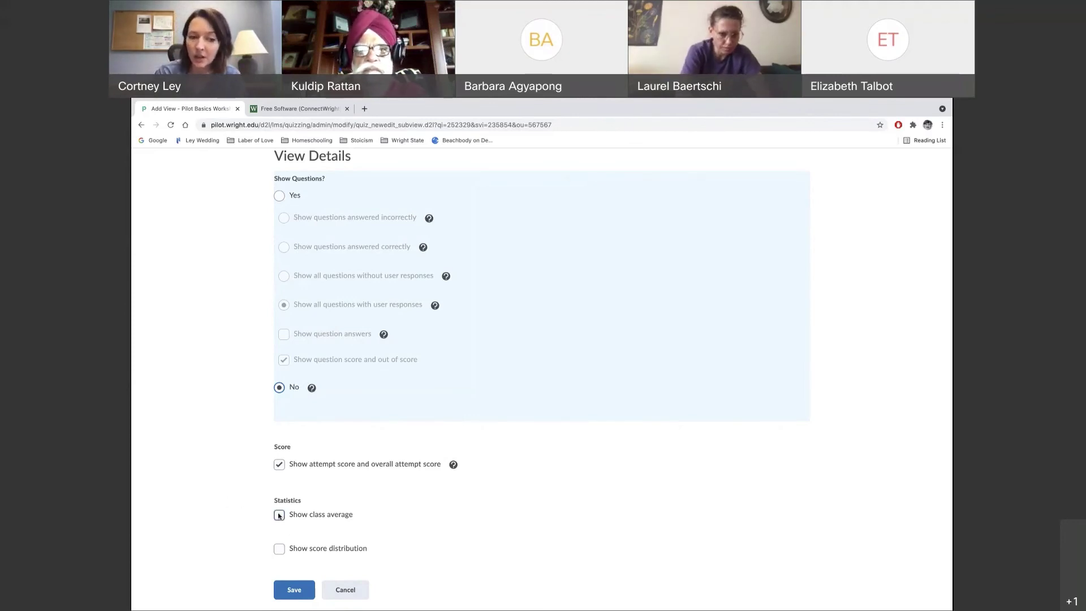
click(278, 515)
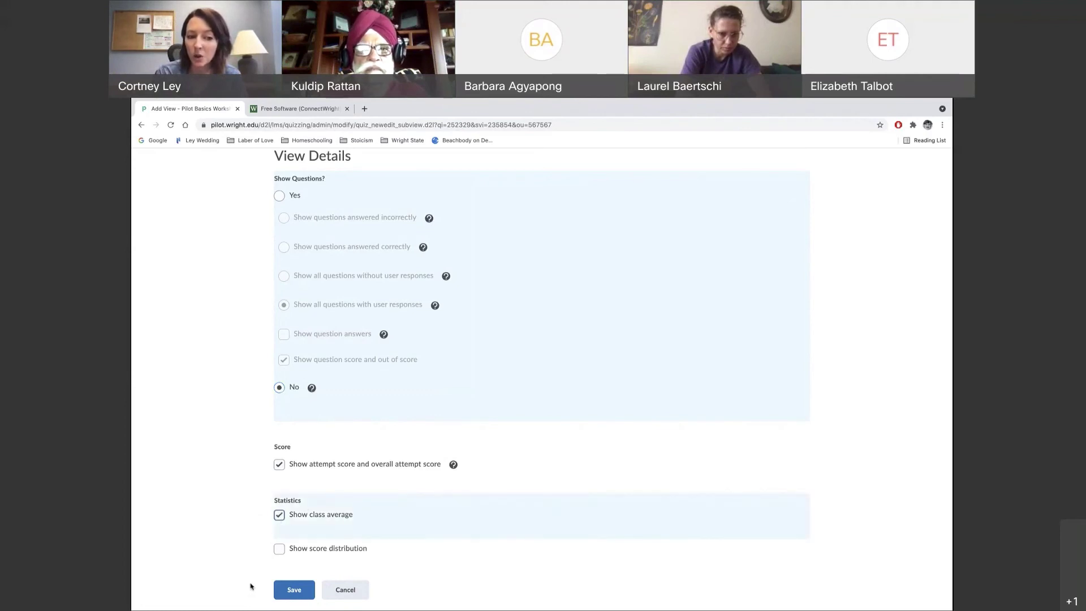
click(277, 551)
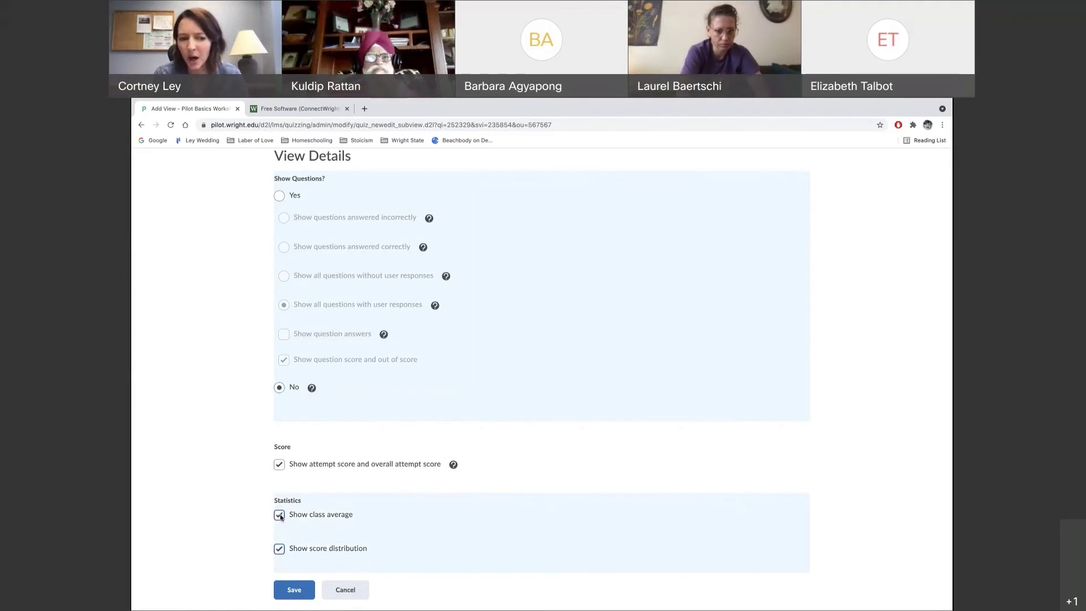
click(278, 514)
click(280, 550)
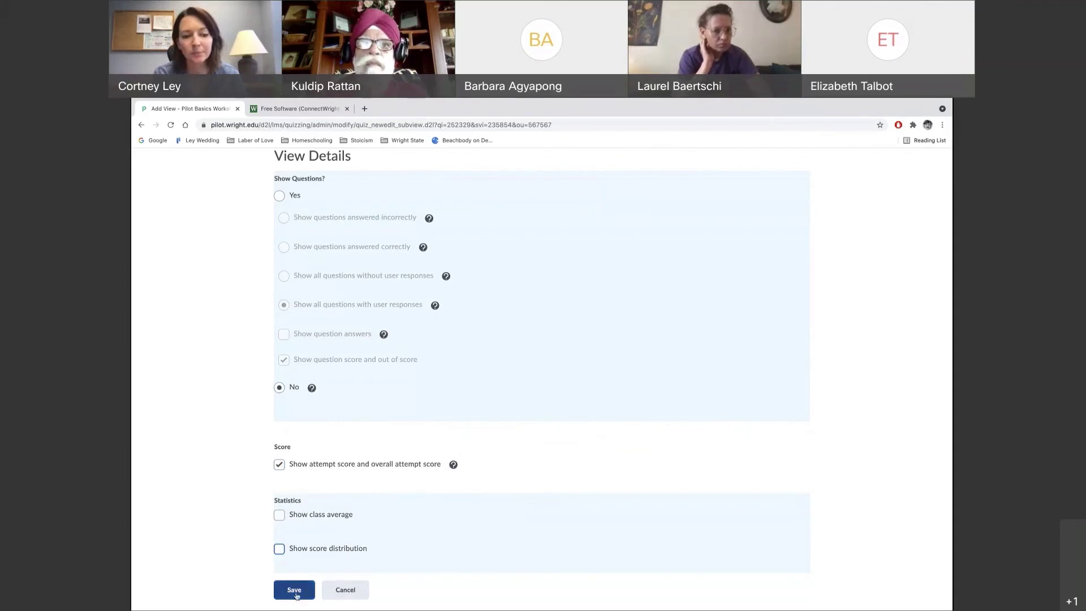
scroll(447, 376, up, 1)
scroll(446, 376, up, 3)
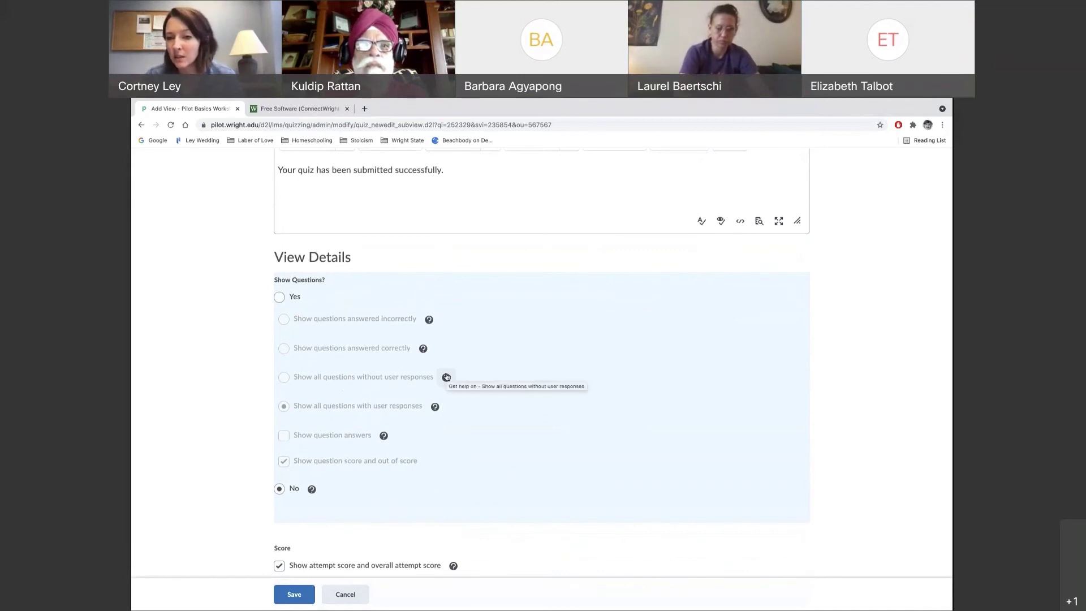
Save the Exam 1 submission view and return to the Manage Quizzes list
click(294, 594)
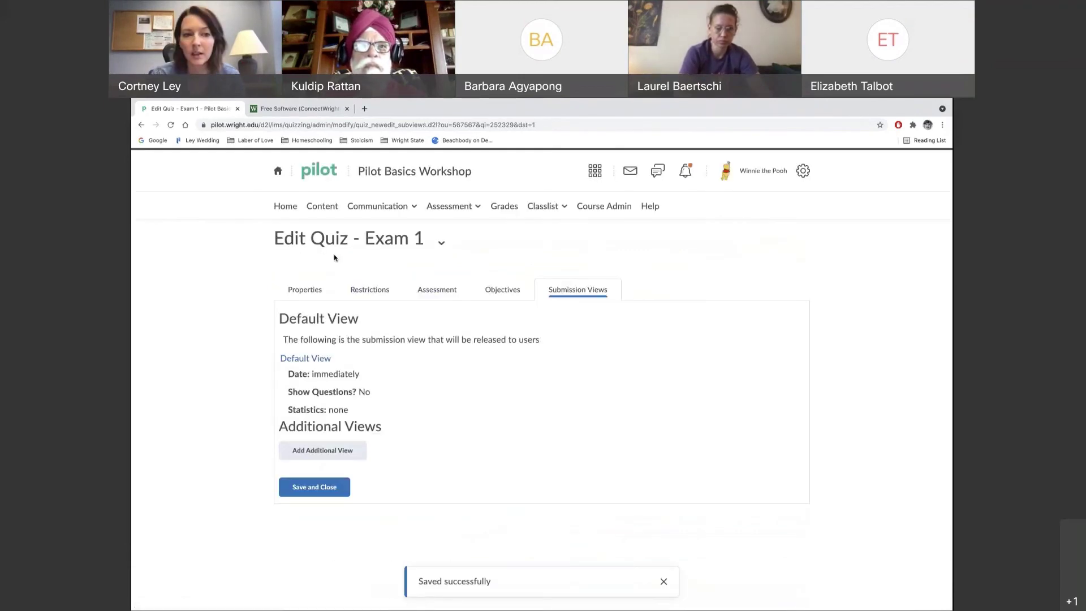
click(300, 291)
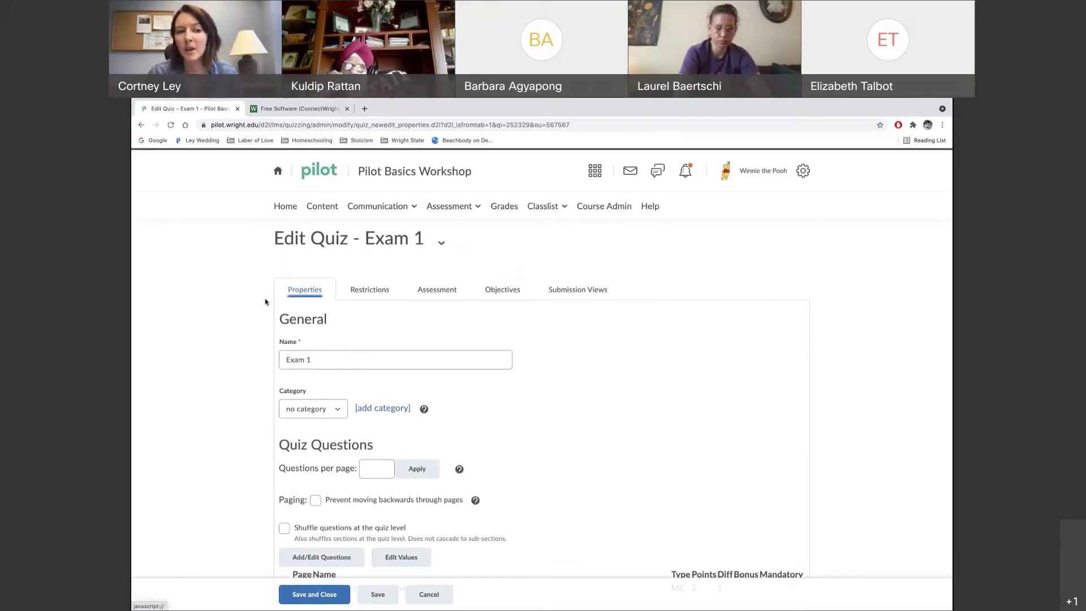
click(429, 594)
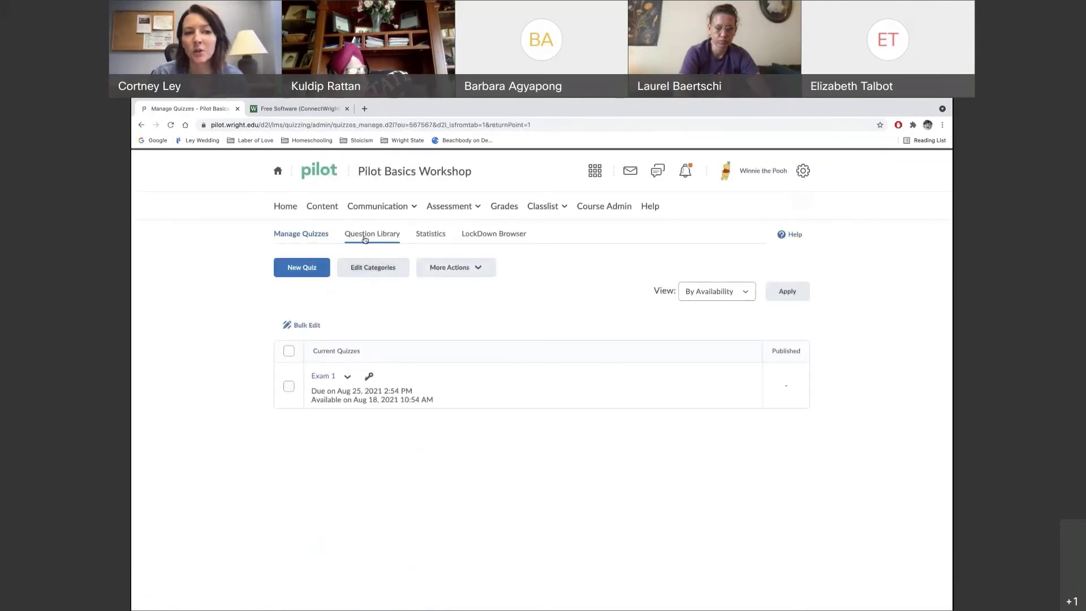
View the course's empty Question Library and expand the Assessment menu
click(375, 237)
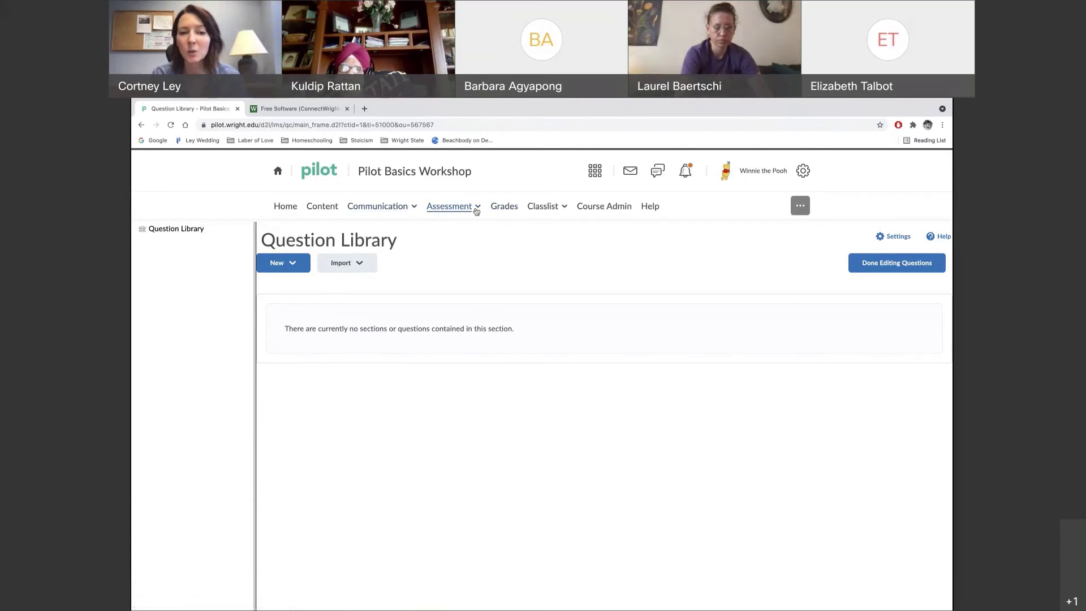
click(471, 210)
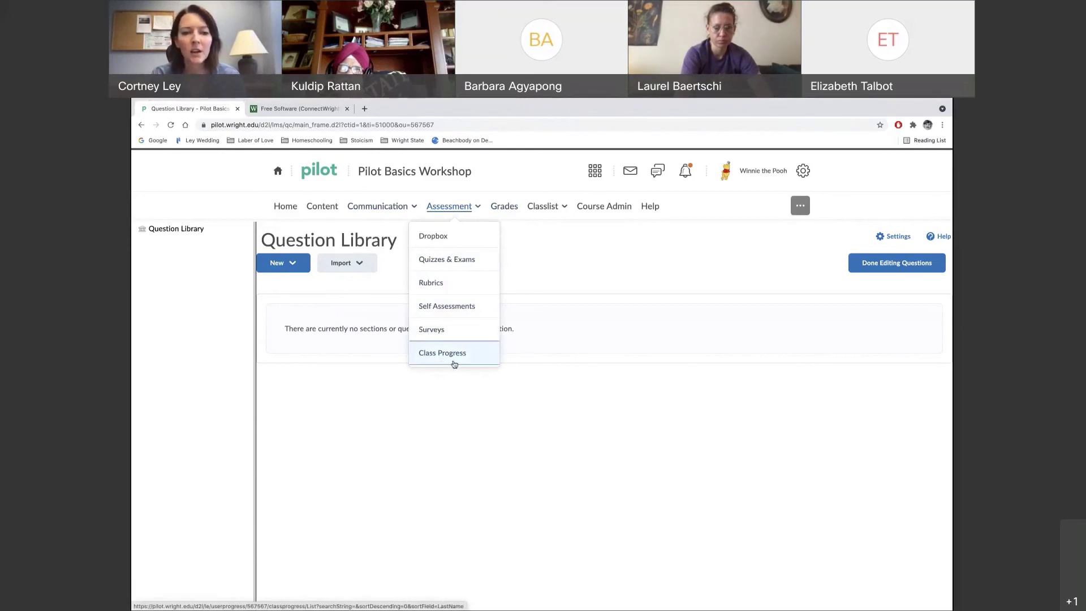
Review a demo student's Class Progress summary: 0 grades and 0 of 24 topics visited
click(444, 360)
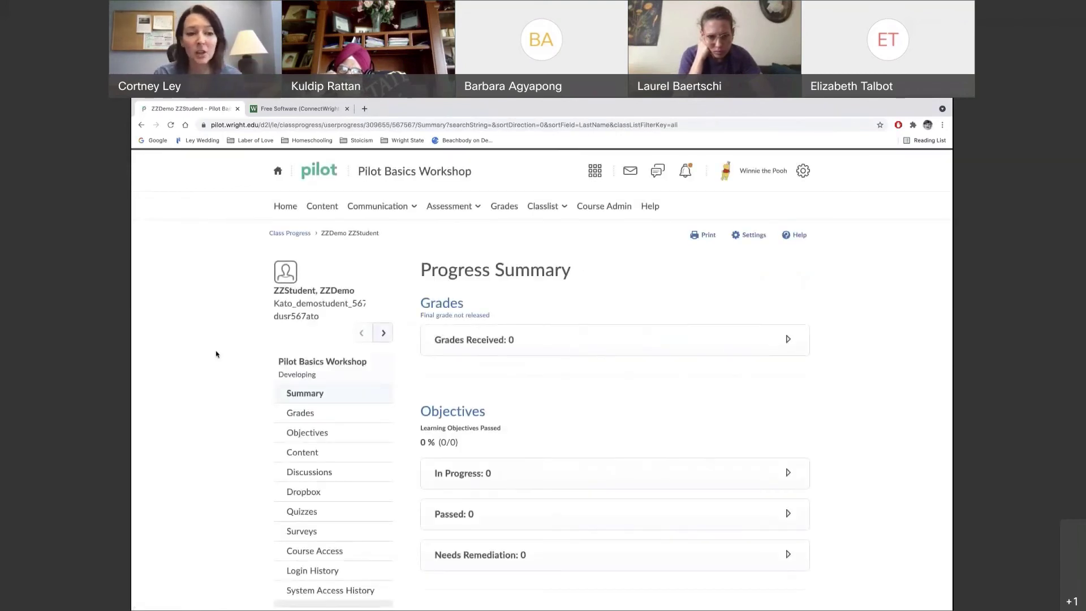
scroll(233, 391, down, 2)
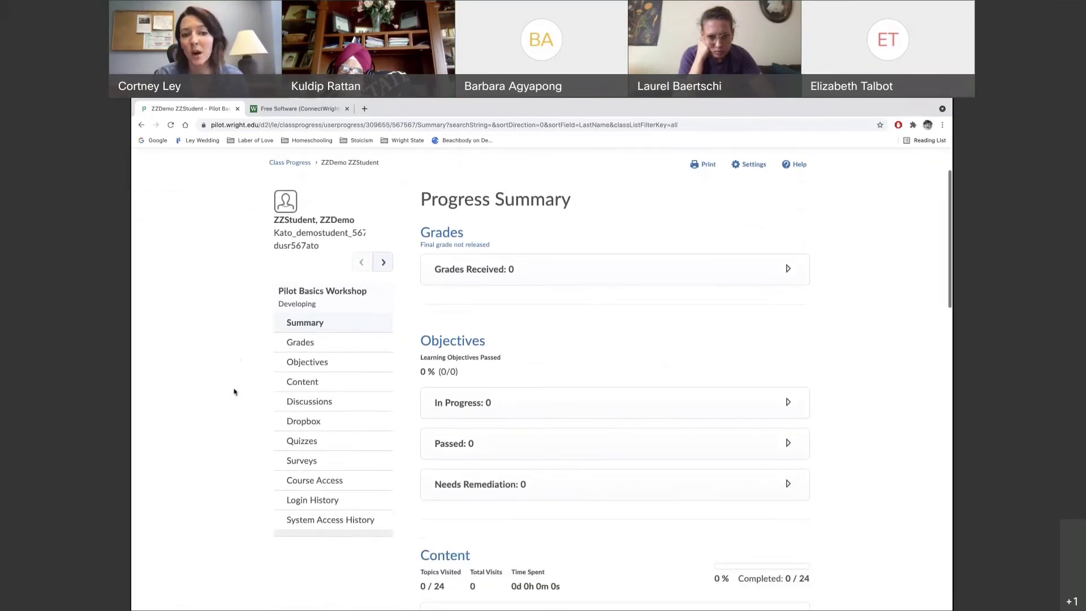
scroll(234, 392, down, 1)
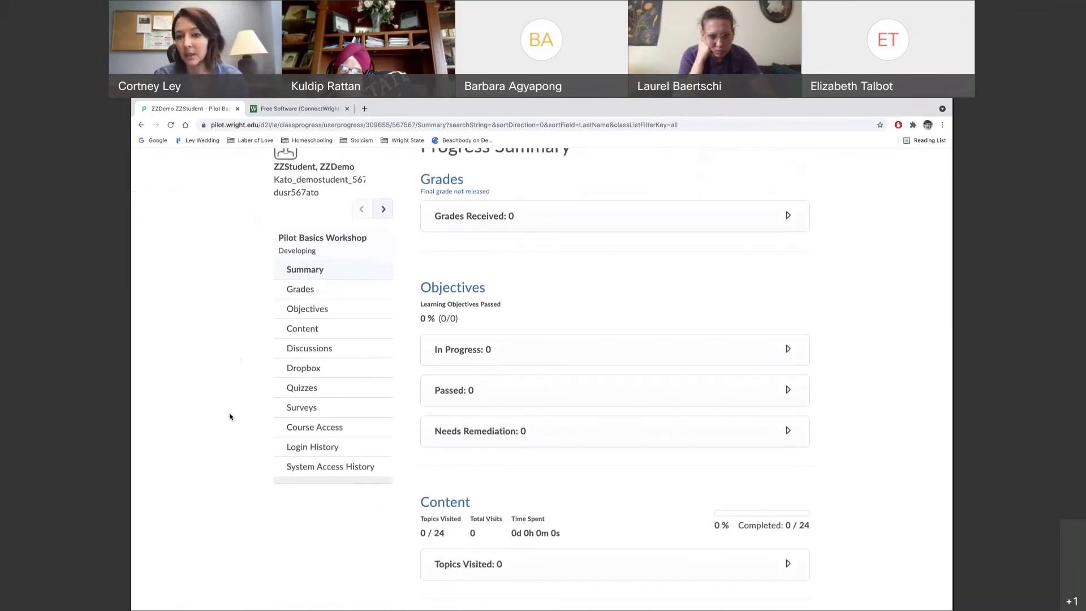
scroll(230, 418, down, 1)
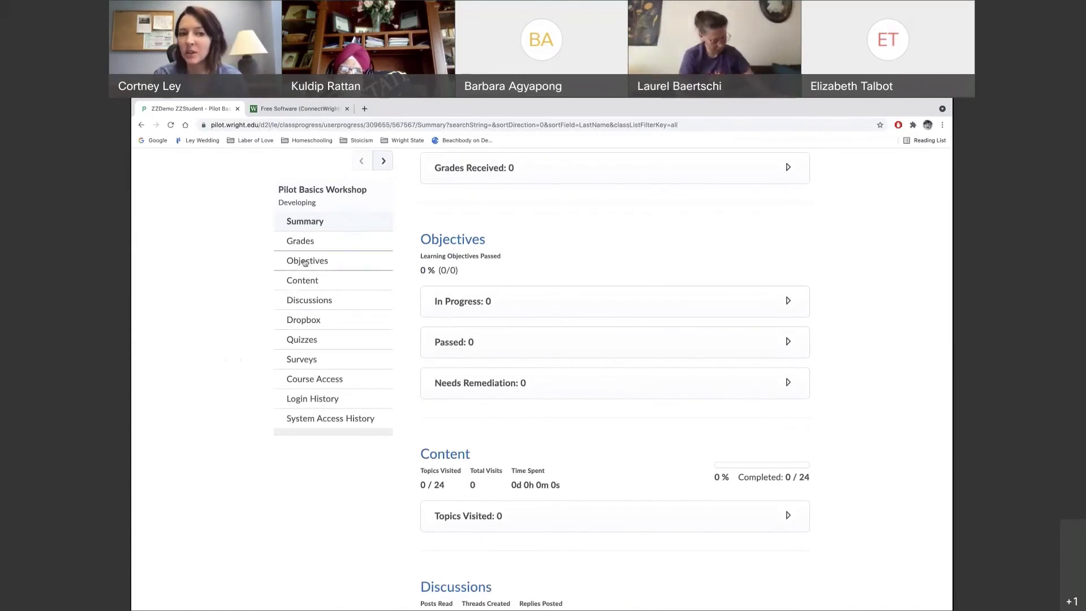
scroll(255, 311, up, 1)
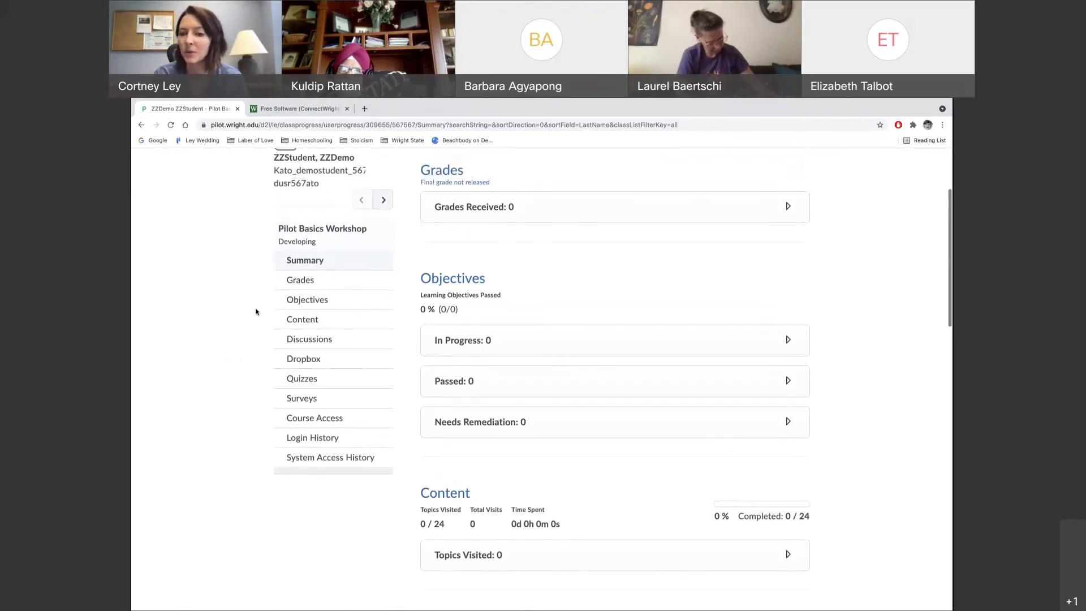
scroll(256, 312, up, 2)
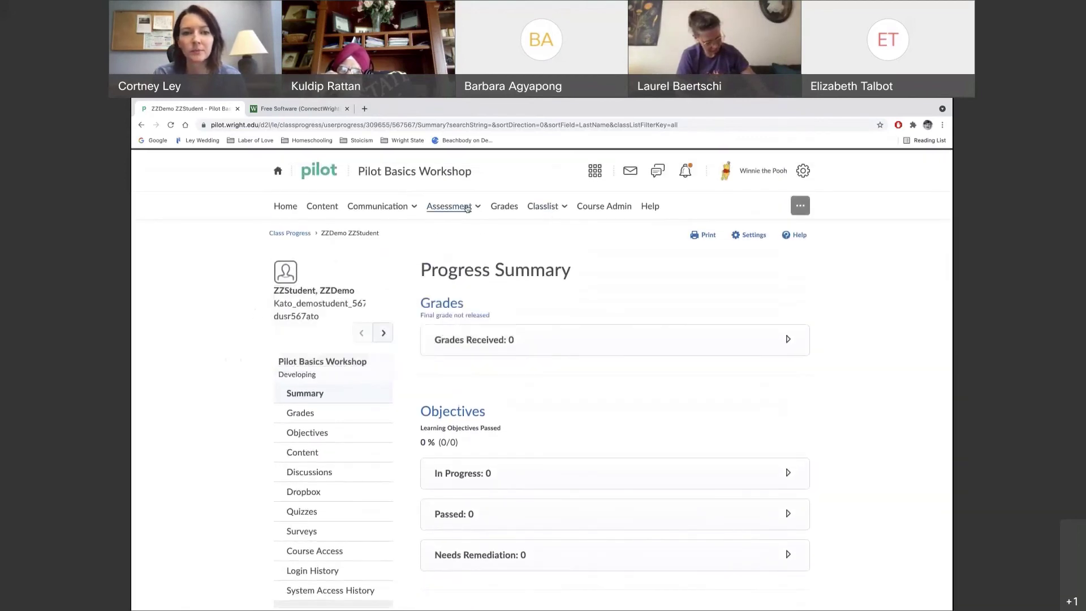
Go to Grades and view the Setup Wizard's Points system and Percentage default scheme
click(504, 206)
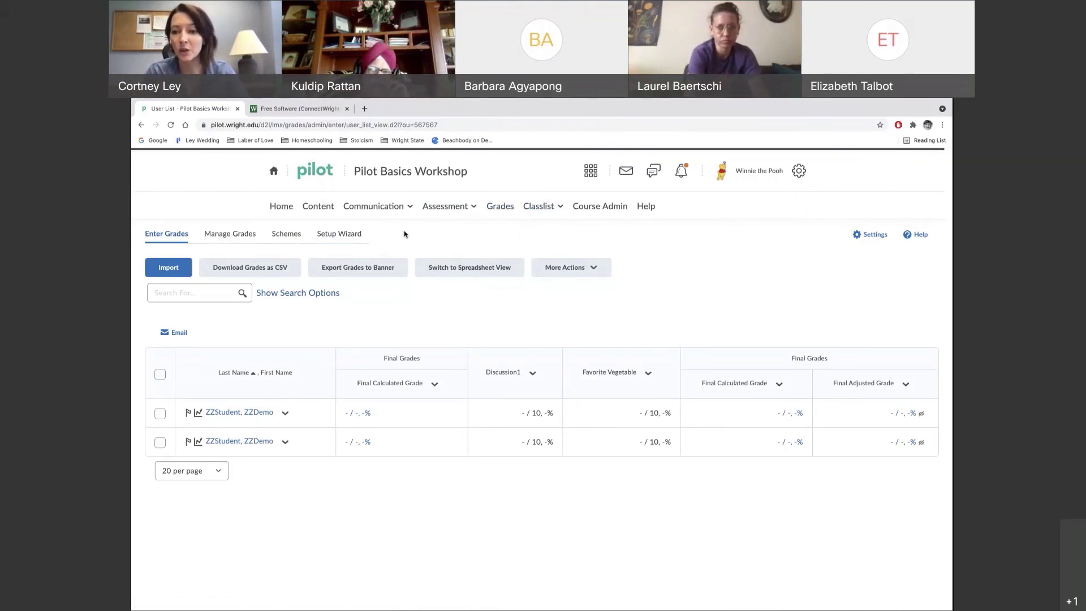
click(342, 234)
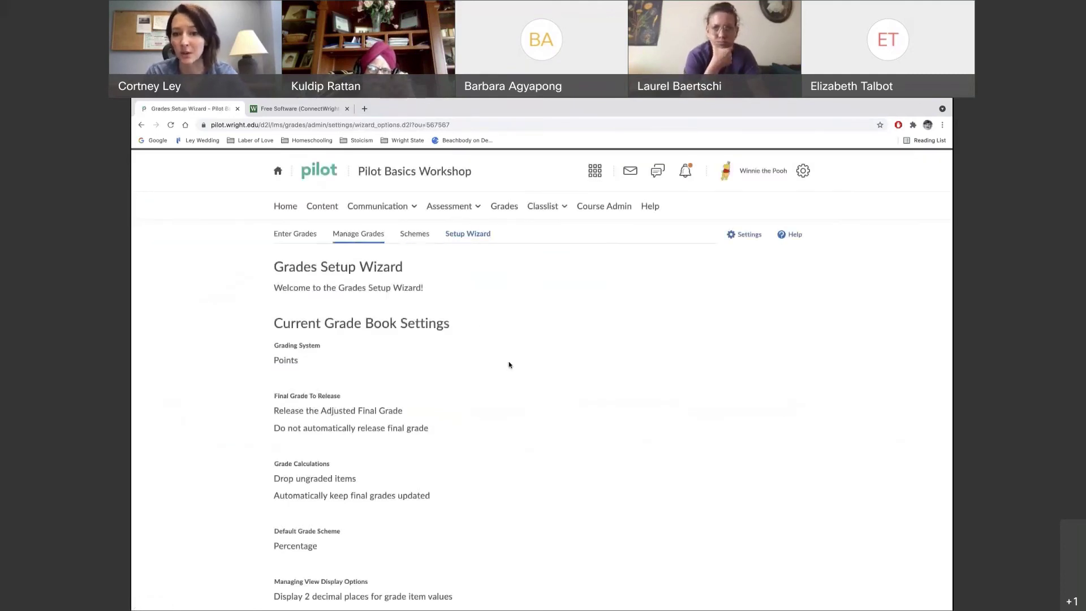
scroll(509, 365, down, 2)
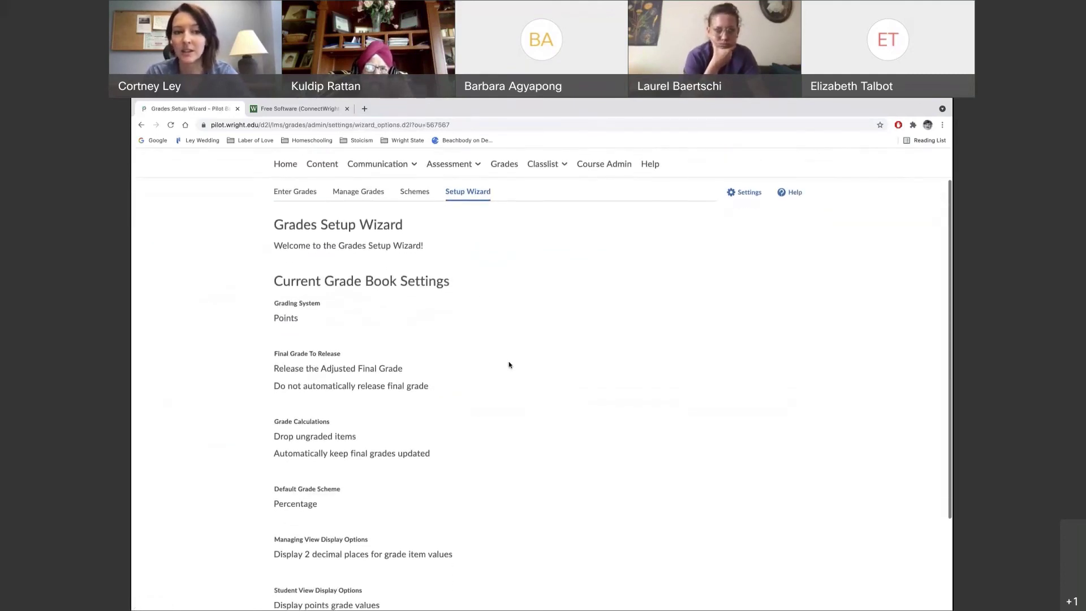
scroll(509, 365, down, 3)
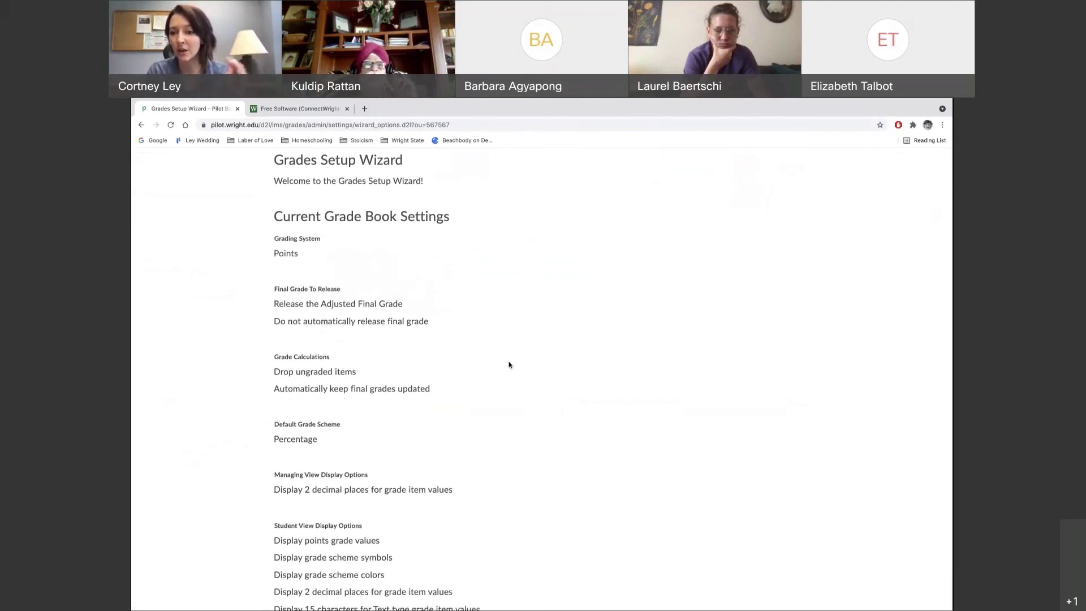
scroll(509, 365, down, 2)
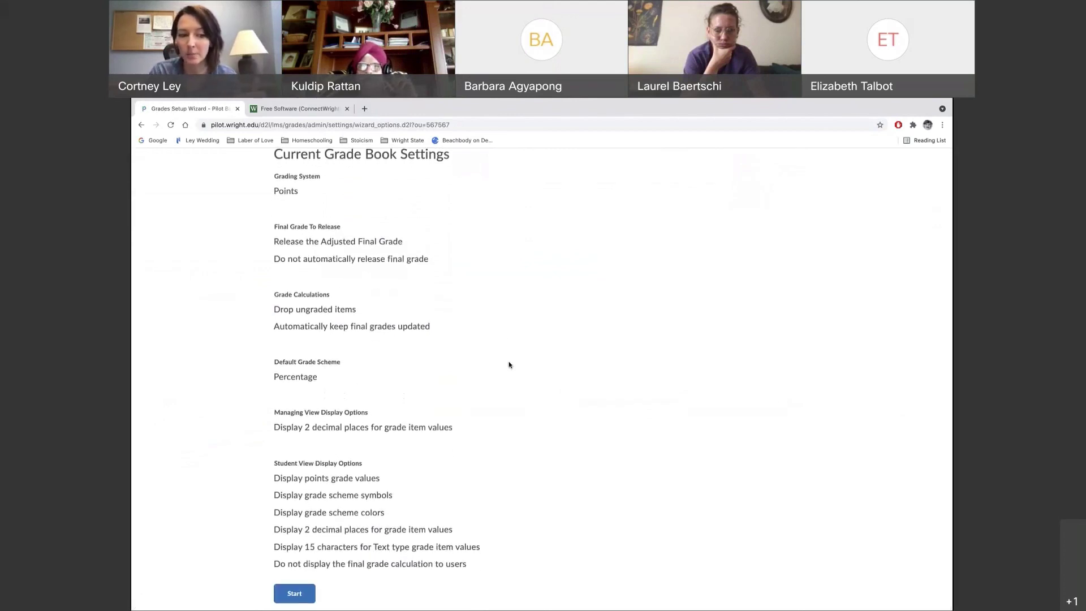
click(295, 599)
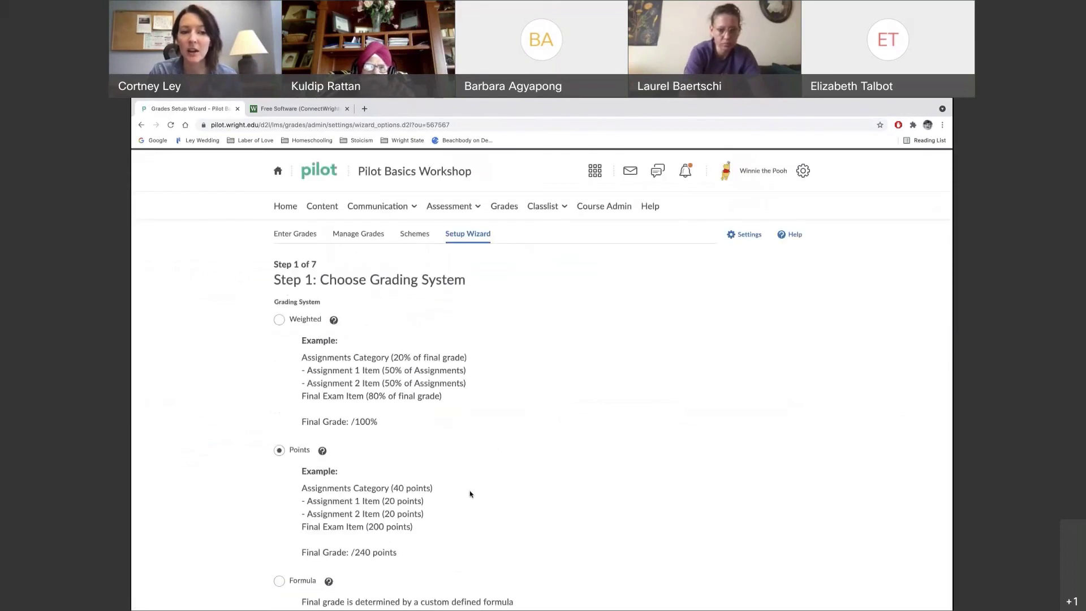
scroll(469, 493, down, 1)
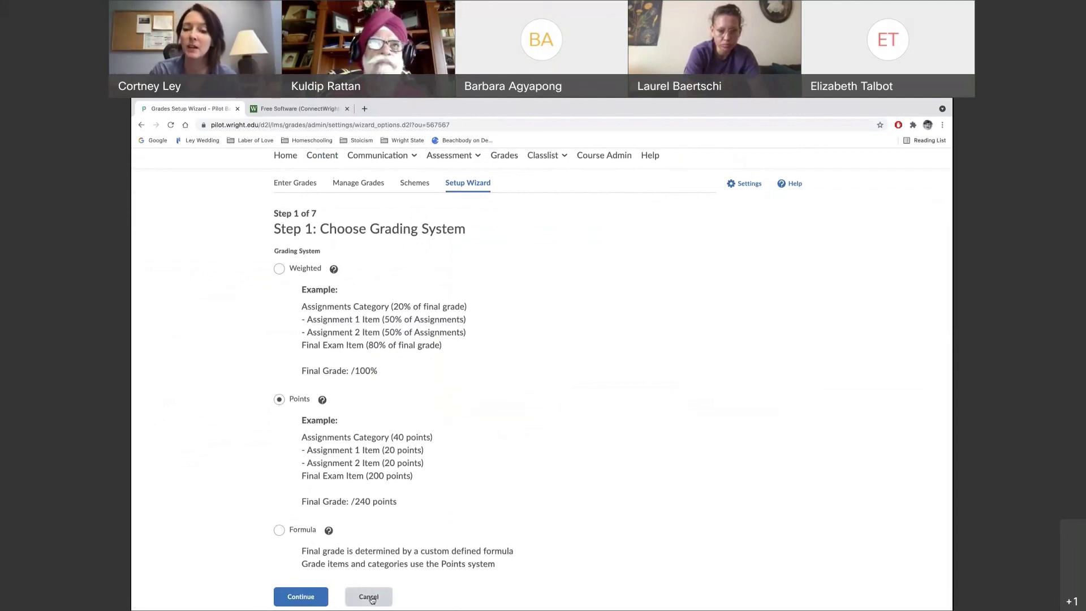
click(371, 603)
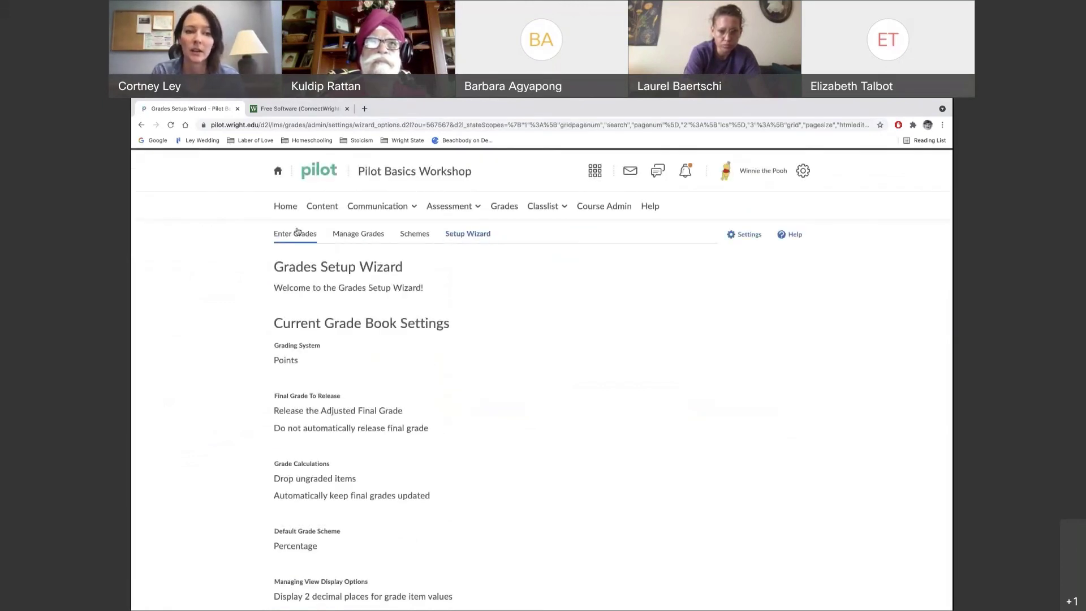
List the grade items in Manage Grades and expand the New menu
click(358, 233)
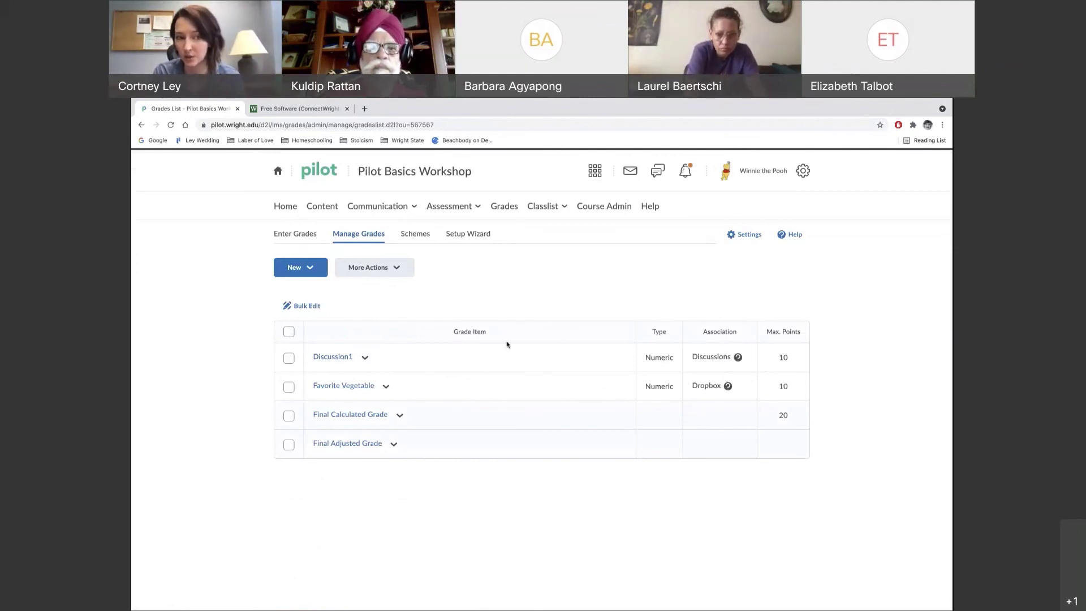
click(311, 275)
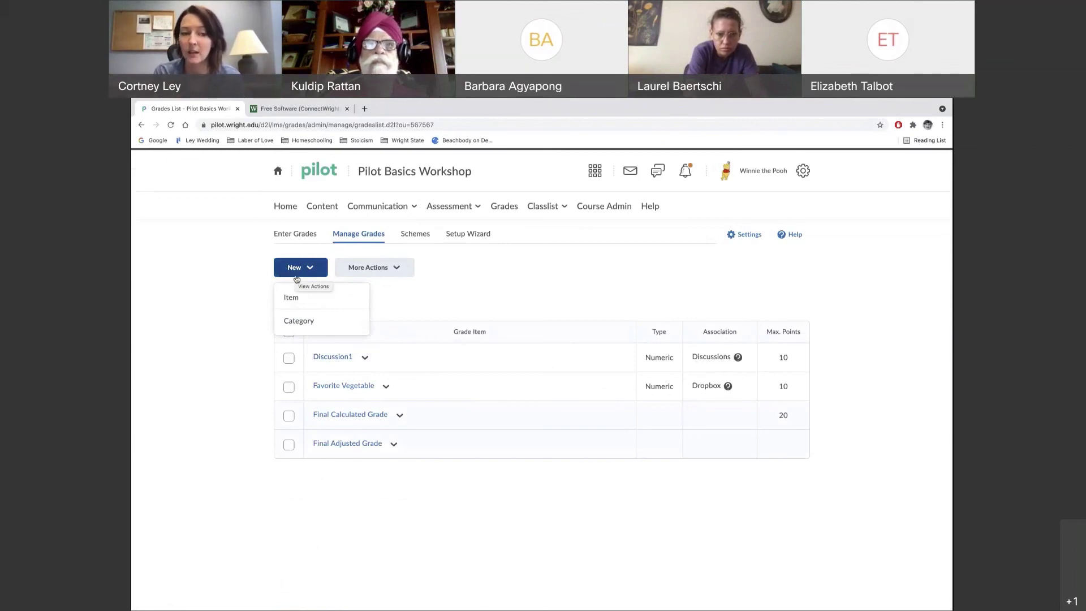
Create a new grade category named Exams and save it
click(300, 321)
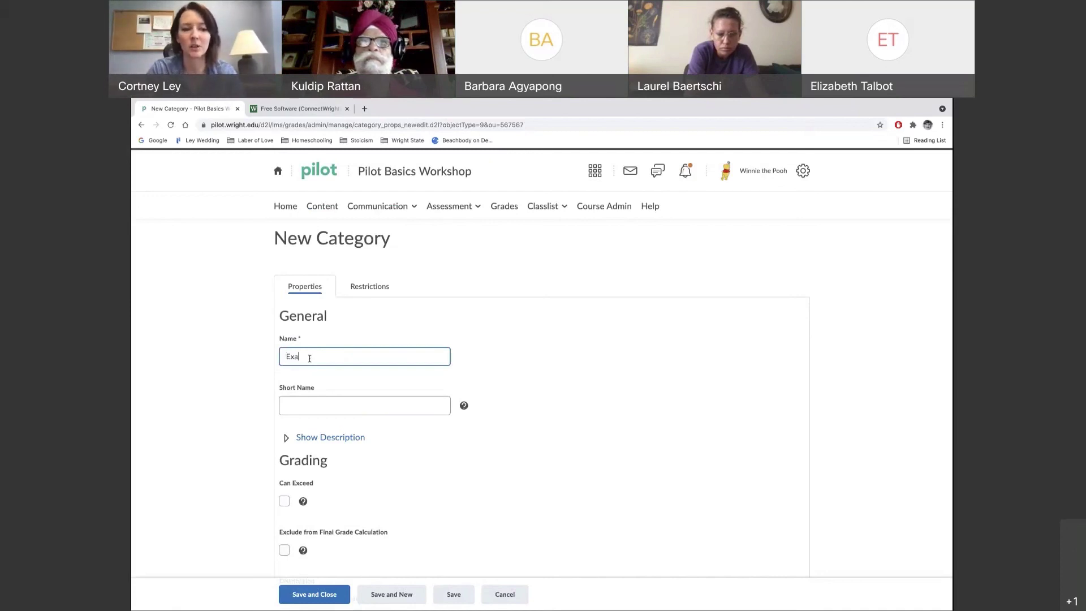
scroll(357, 486, down, 3)
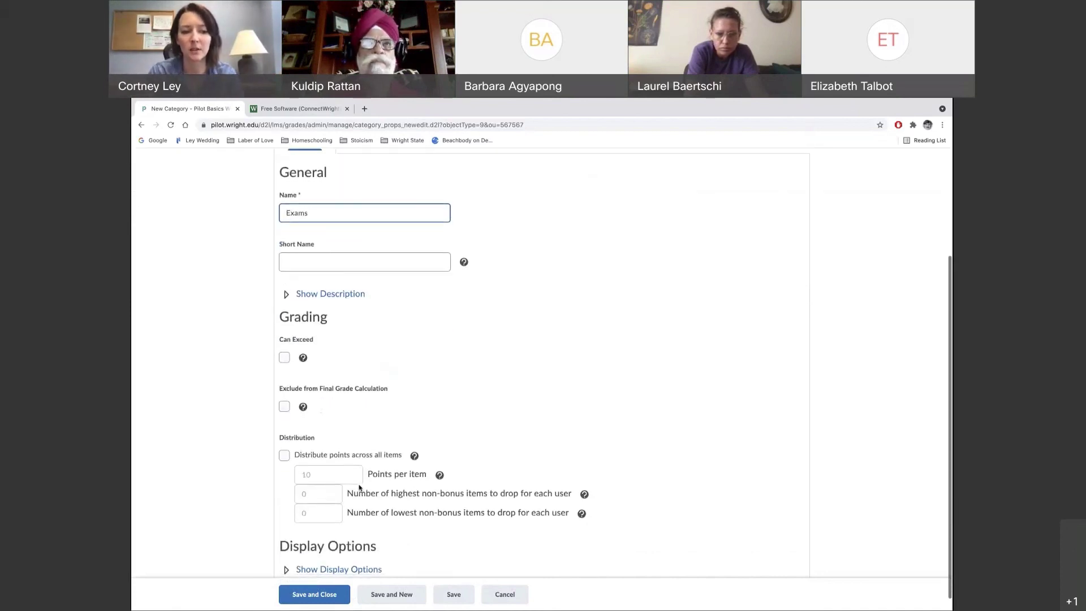
scroll(298, 422, down, 1)
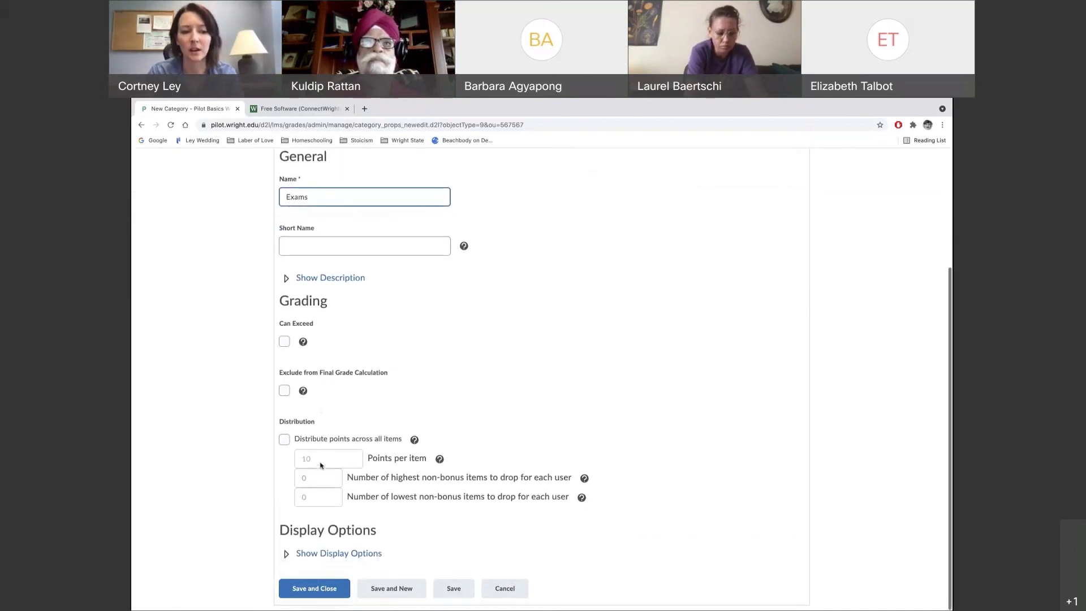
click(327, 590)
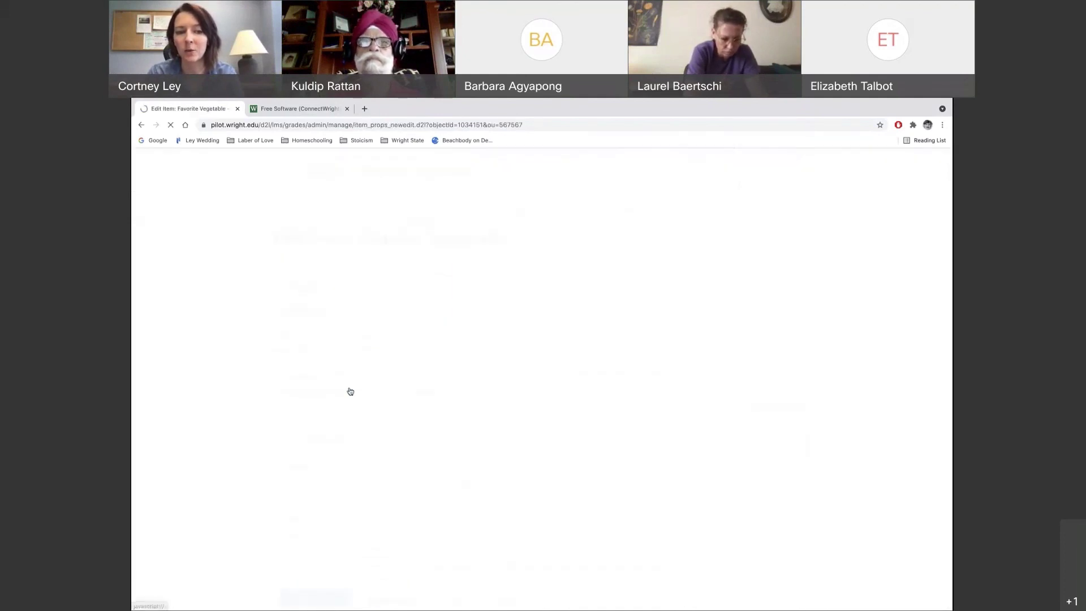
Assign the Favorite Vegetable grade item to the Exams category and save it
scroll(458, 445, down, 2)
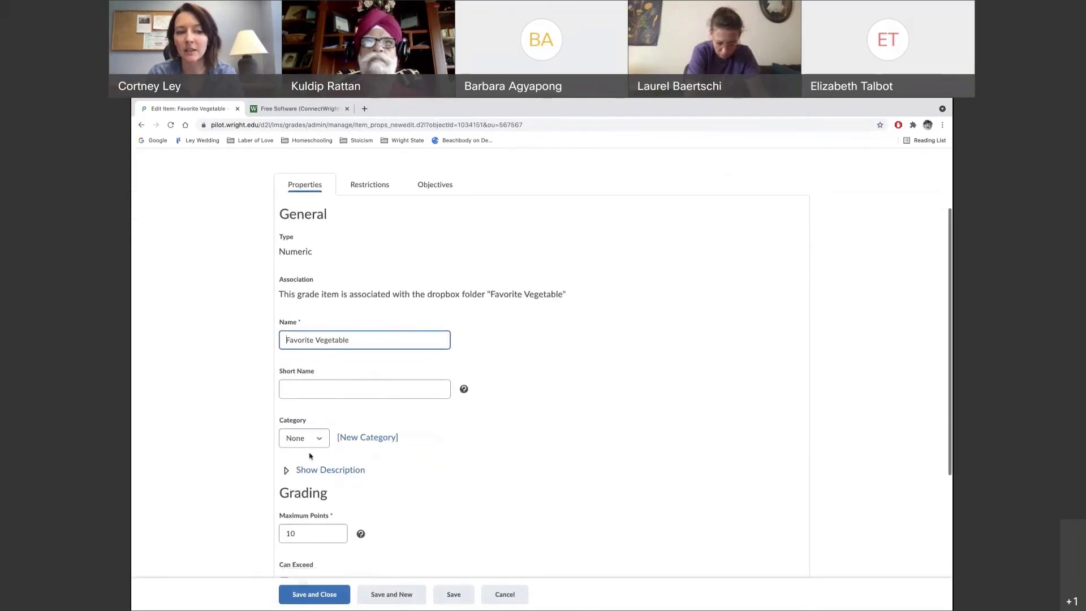
click(318, 443)
click(310, 447)
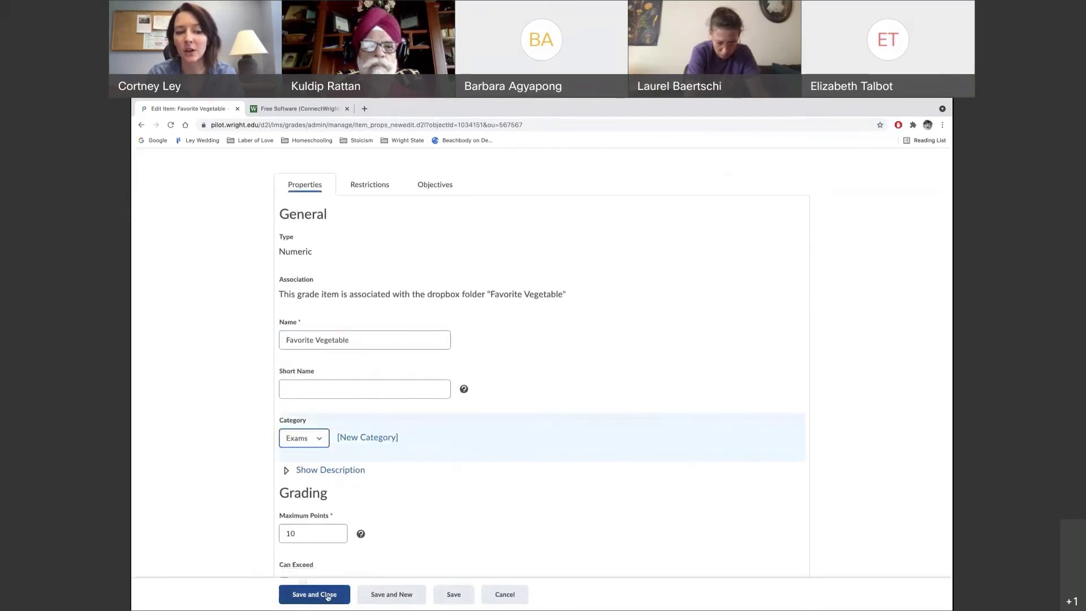
click(314, 594)
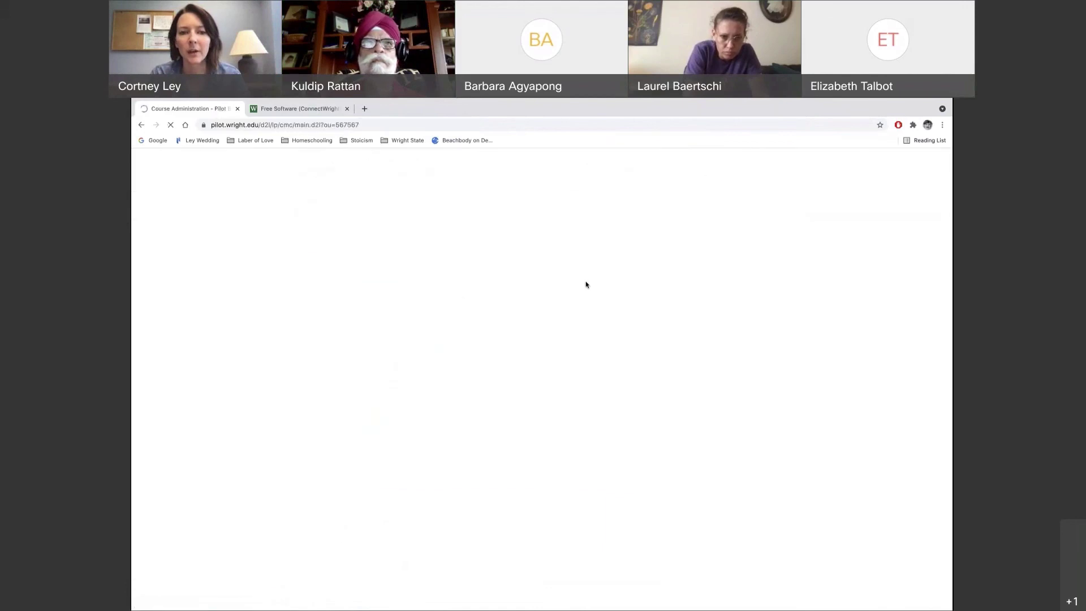
Go to the Course Offering Information page for Pilot Basics Workshop
scroll(691, 313, down, 1)
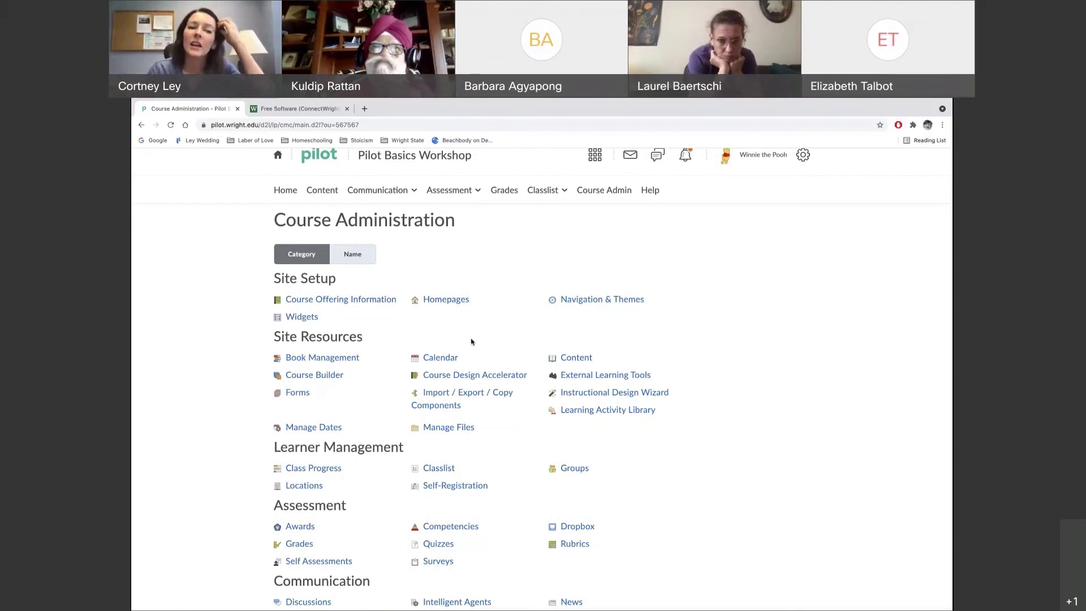
click(352, 301)
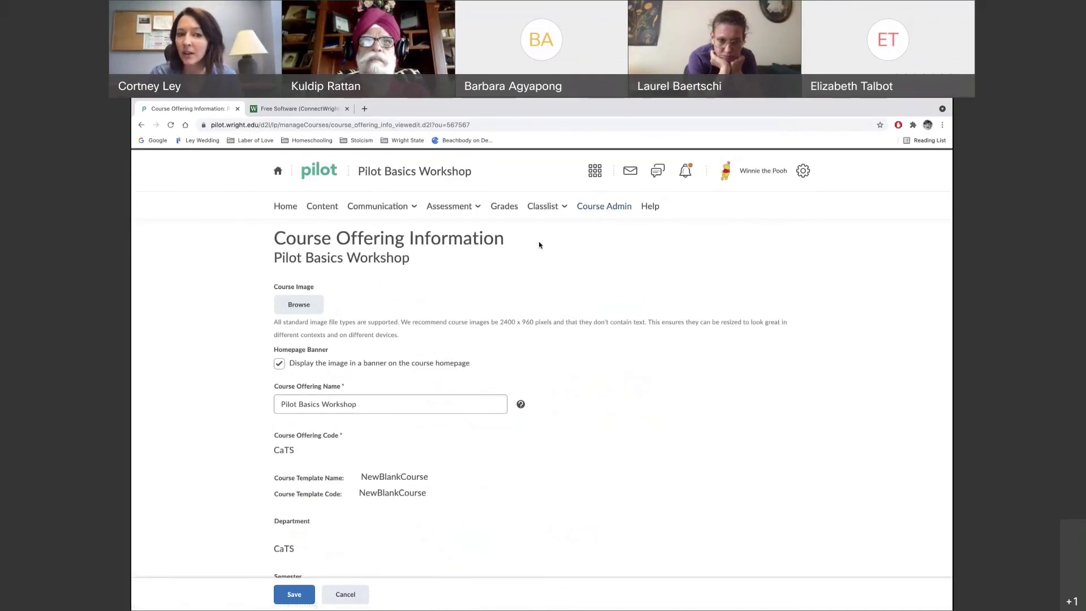
Reopen the Pilot Basics Workshop offering settings and toggle the course active option
click(604, 206)
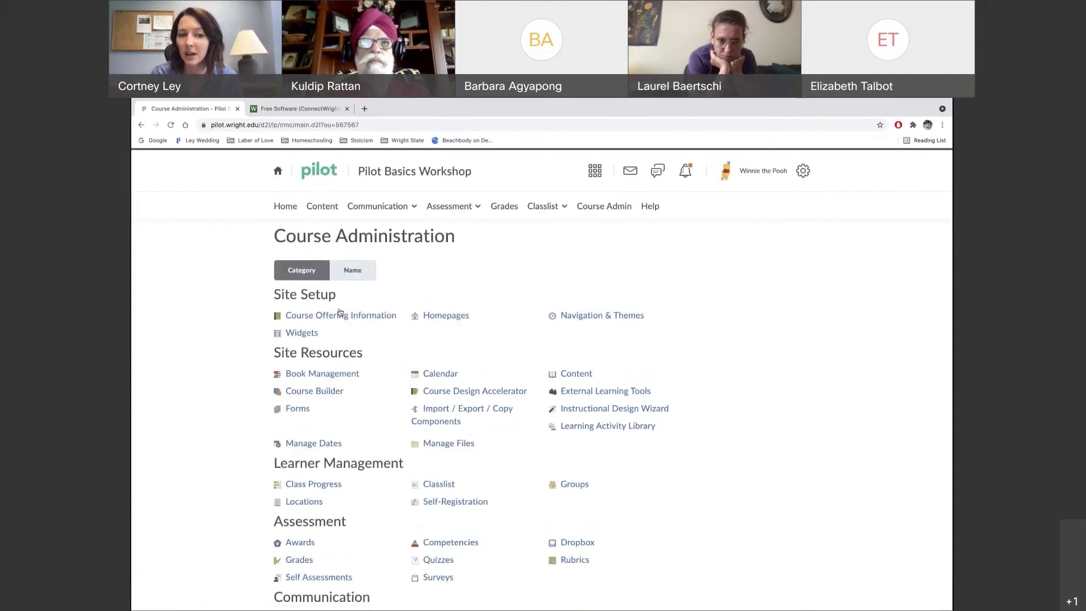
click(303, 320)
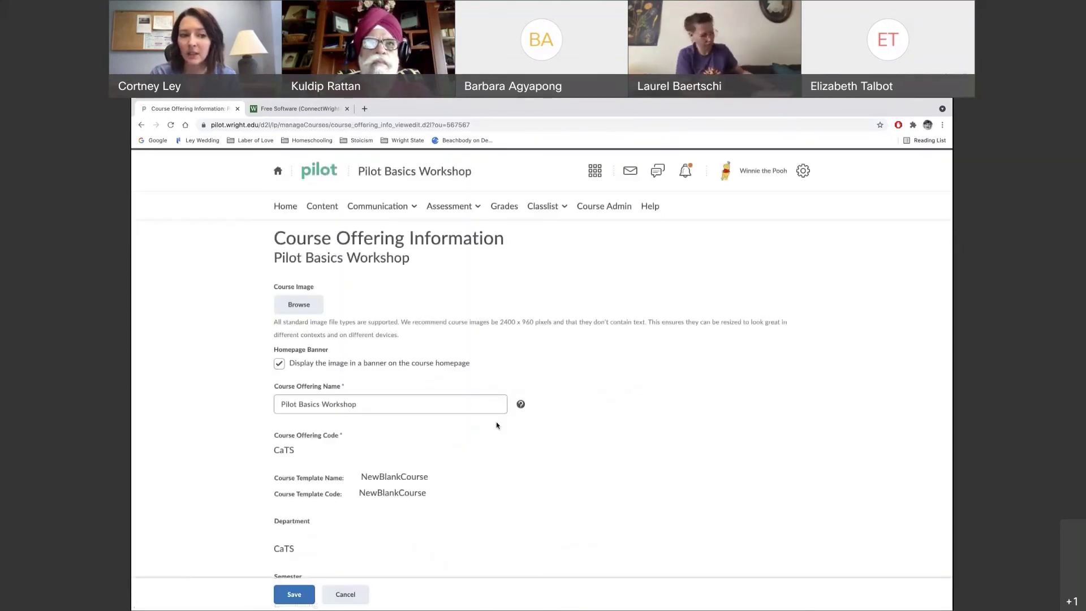
scroll(497, 426, down, 2)
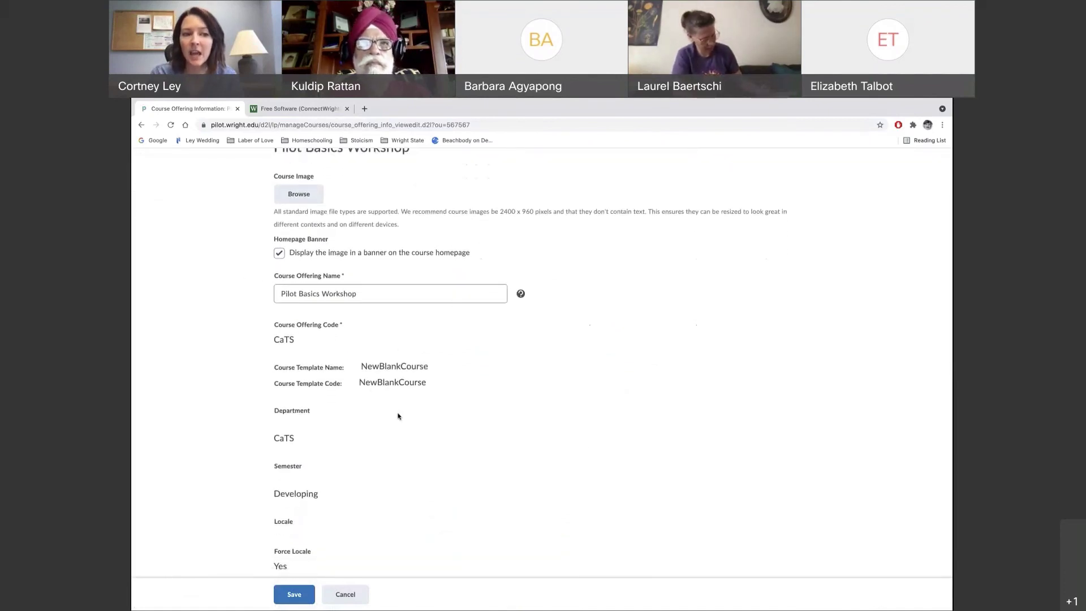
scroll(398, 417, down, 3)
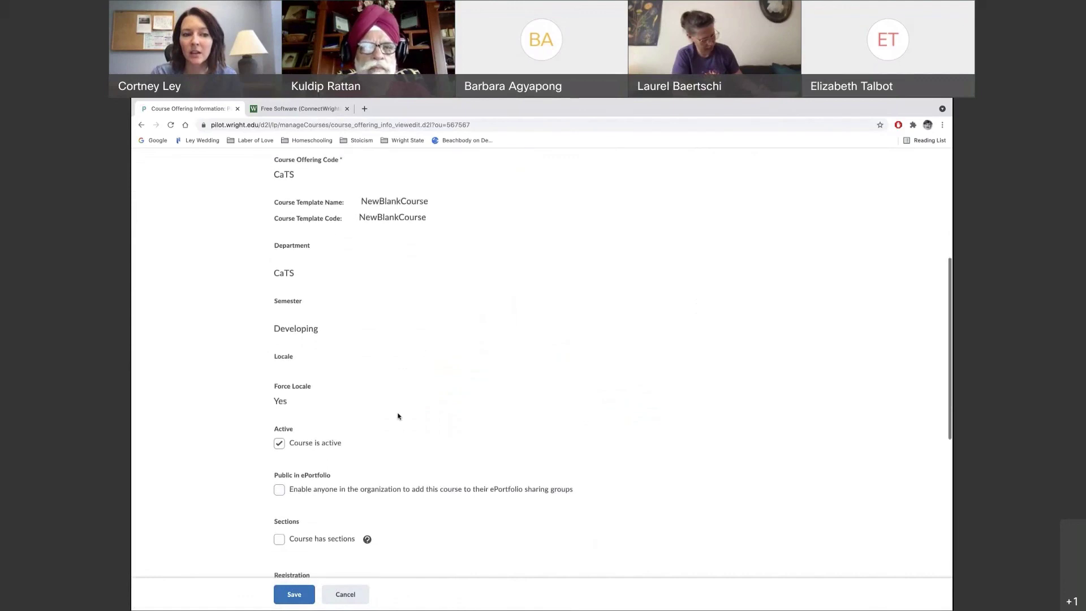
scroll(375, 390, down, 1)
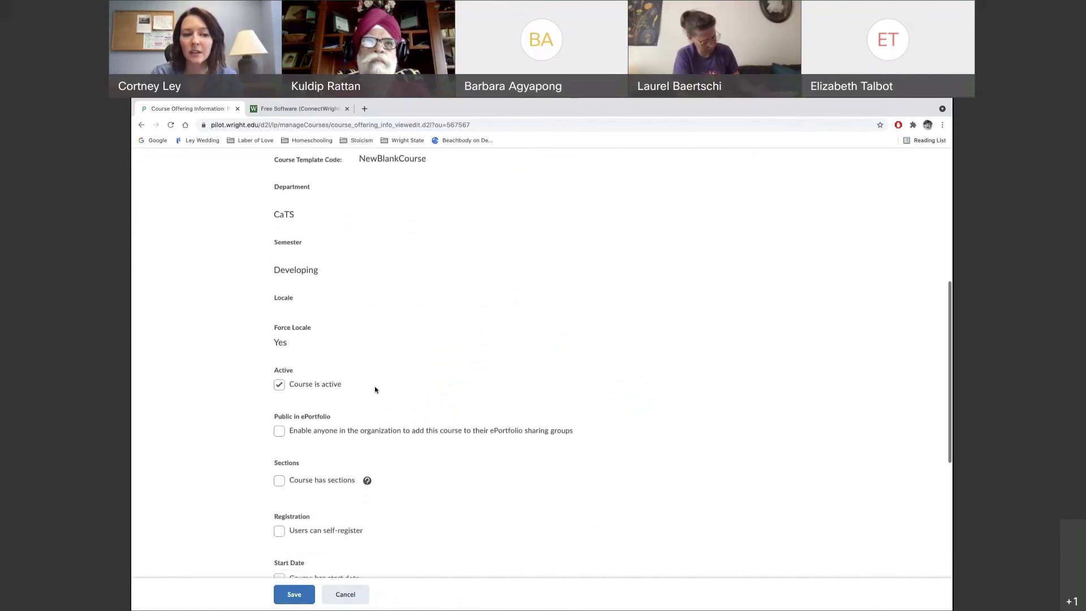
scroll(375, 390, down, 1)
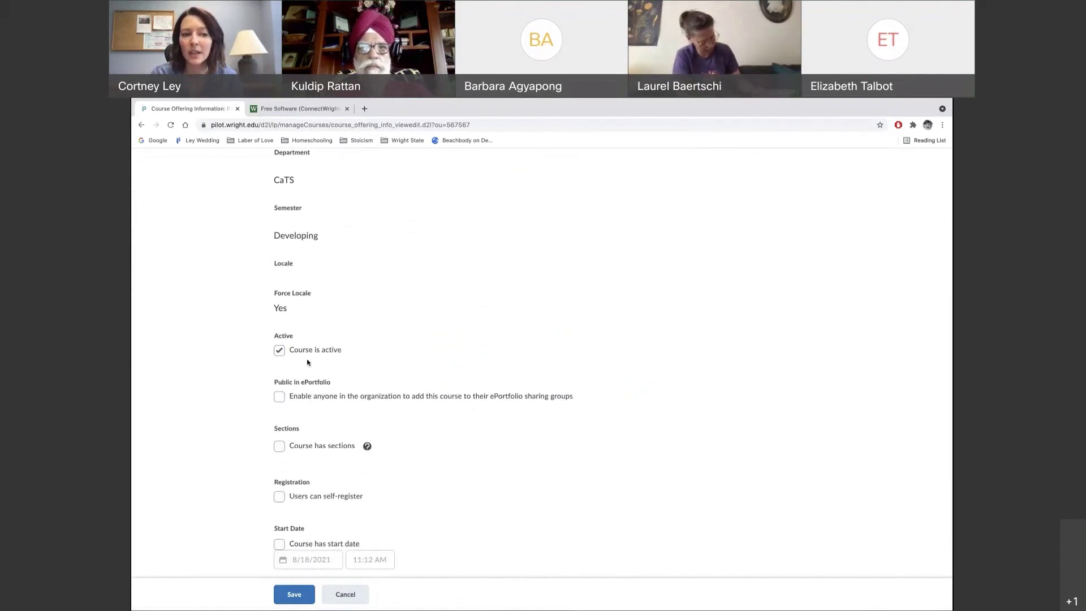
click(280, 350)
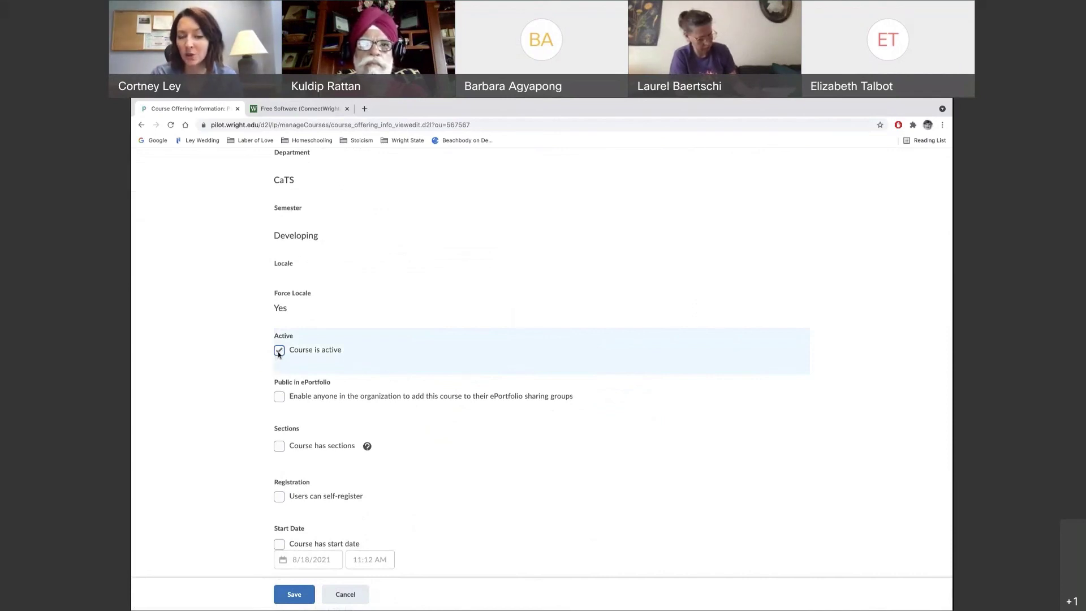
Enable the 8/18/2021, 11:12 AM course start date, save, and return to Course Administration
scroll(250, 440, down, 2)
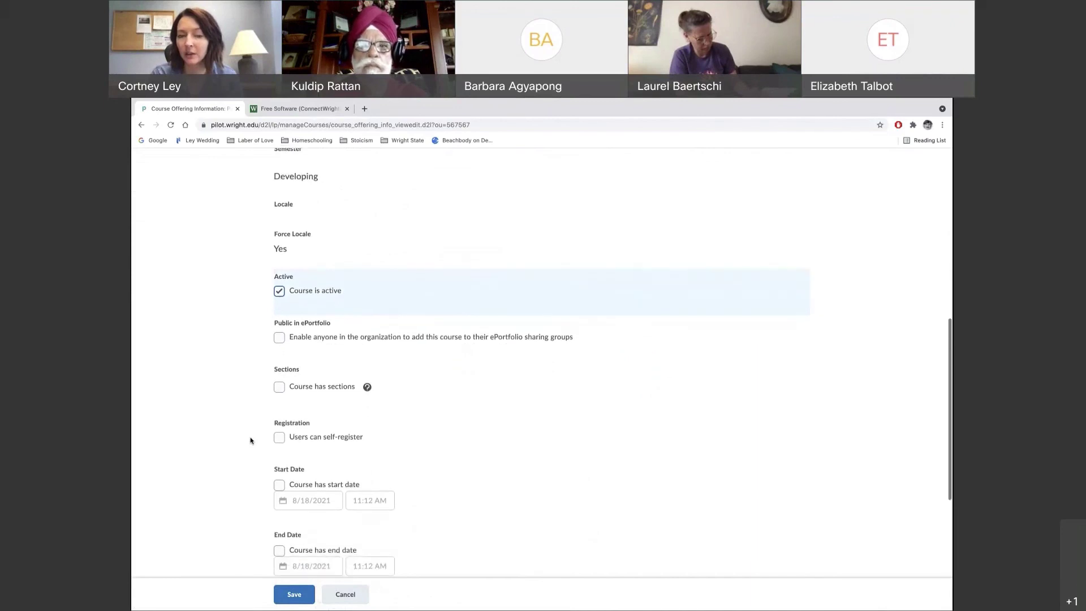
scroll(251, 440, down, 1)
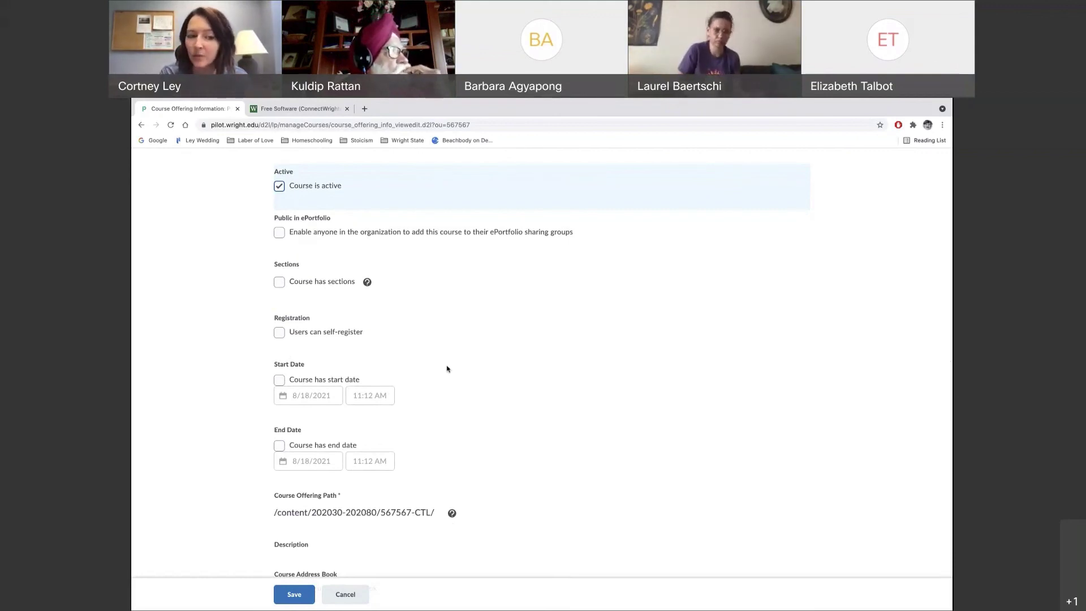
click(279, 381)
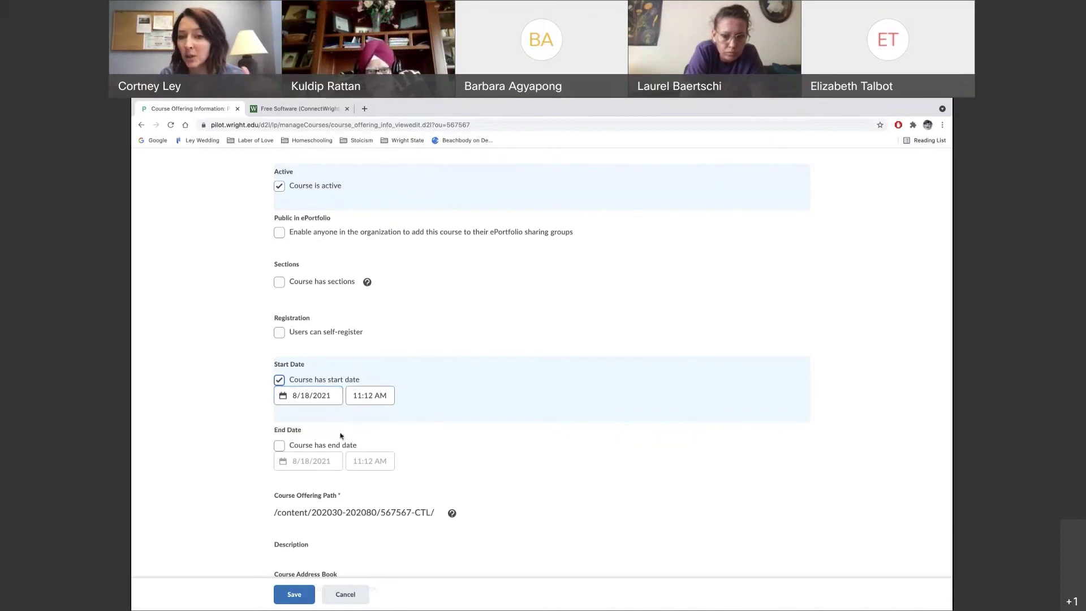
scroll(490, 468, down, 1)
scroll(490, 468, down, 1)
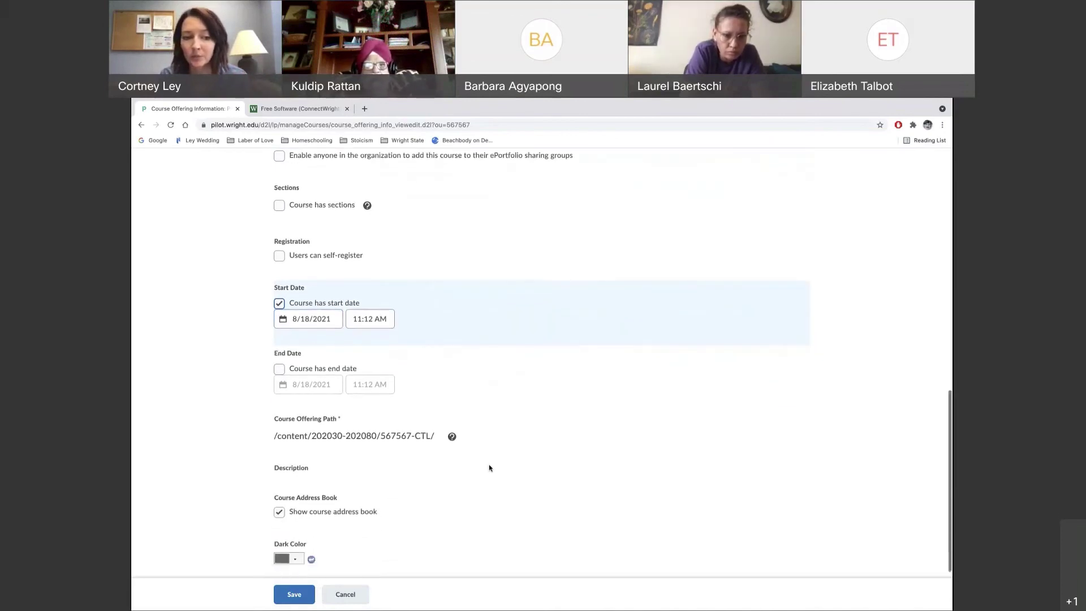
scroll(489, 468, up, 3)
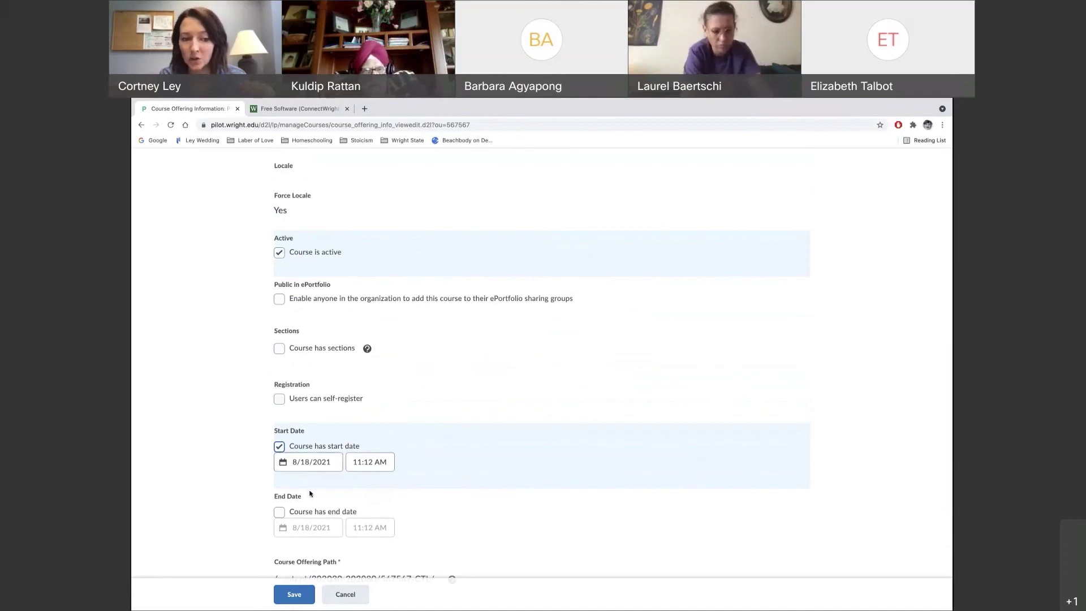
scroll(530, 517, down, 1)
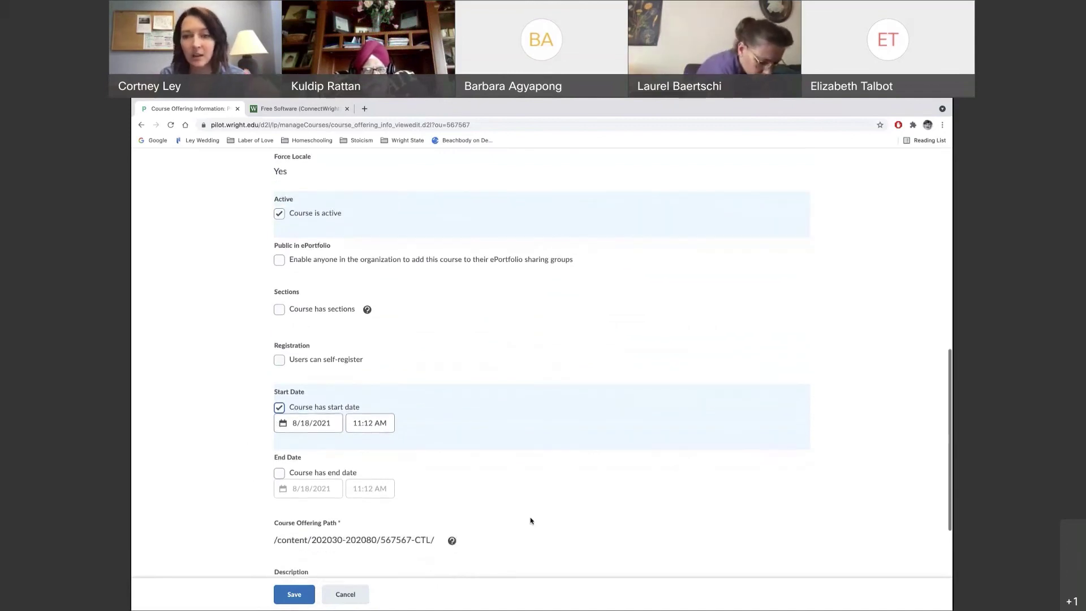
click(294, 595)
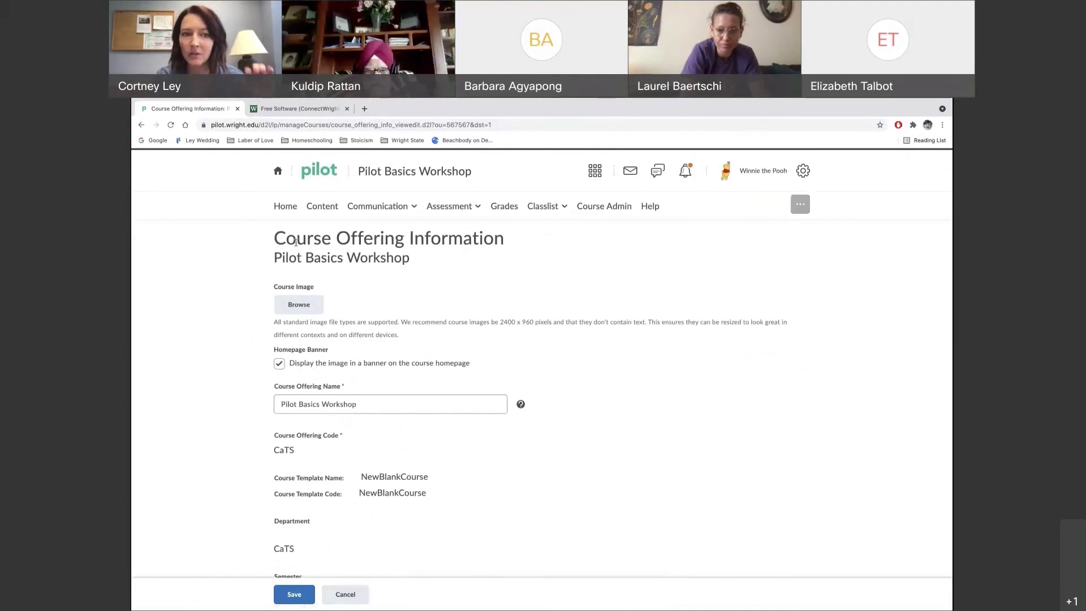
click(345, 595)
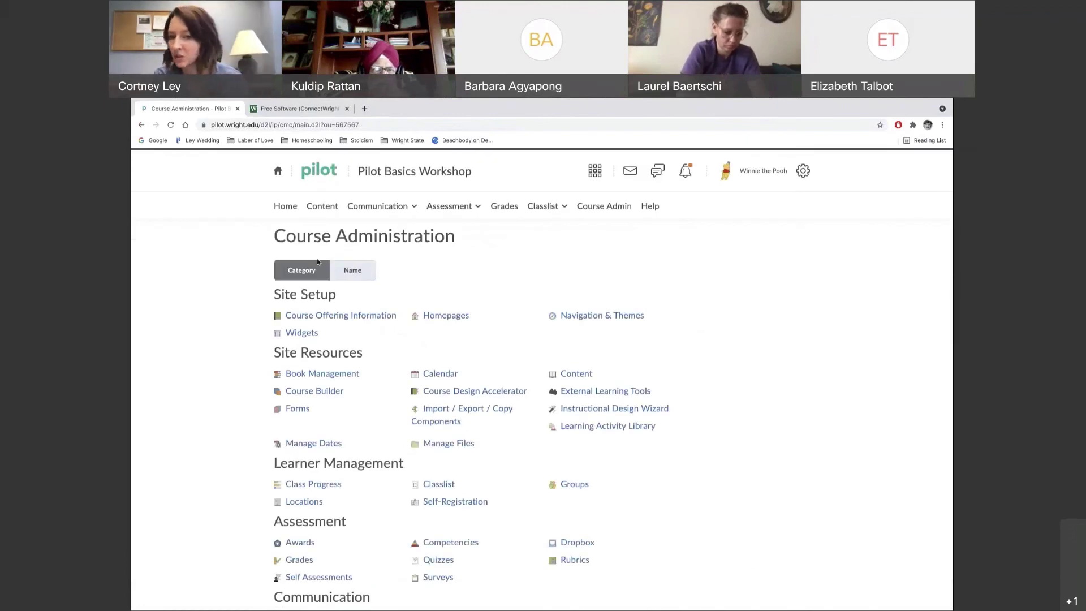